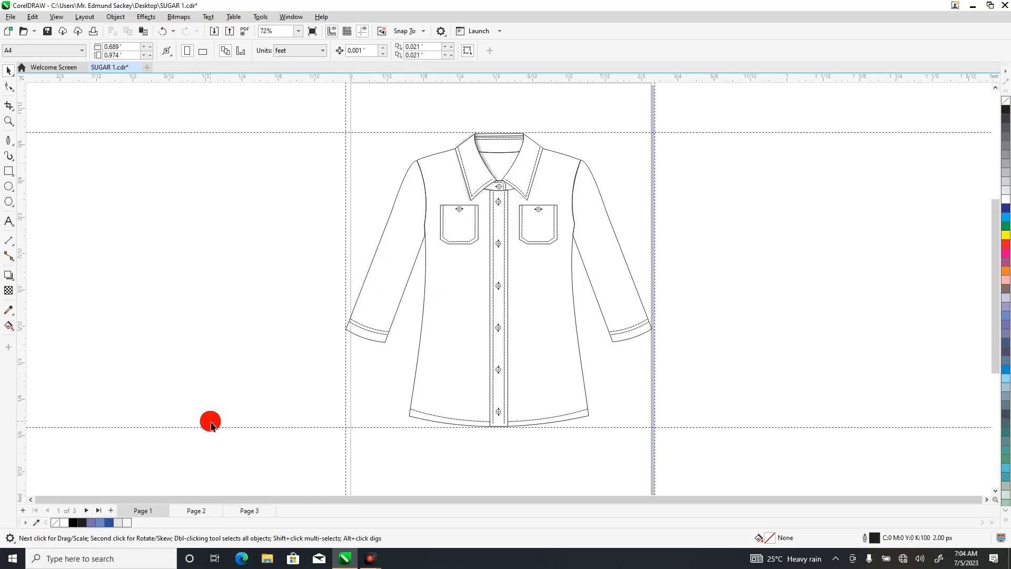
Draw a rectangle about 0.449 by 0.678 ft between the horizontal guidelines on Page 3 and convert it to curves.
click(253, 511)
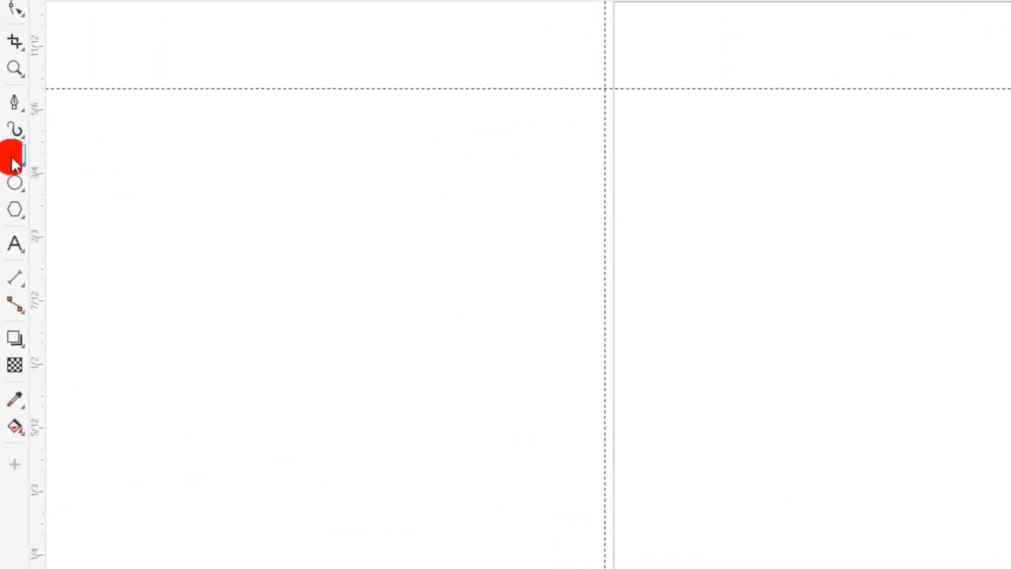
click(30, 156)
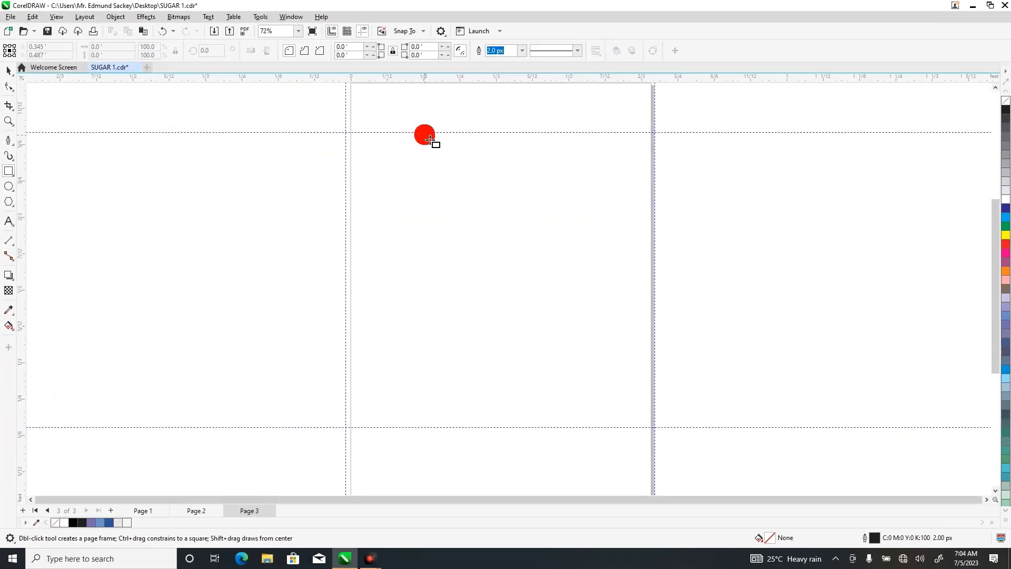
drag(409, 132, 609, 433)
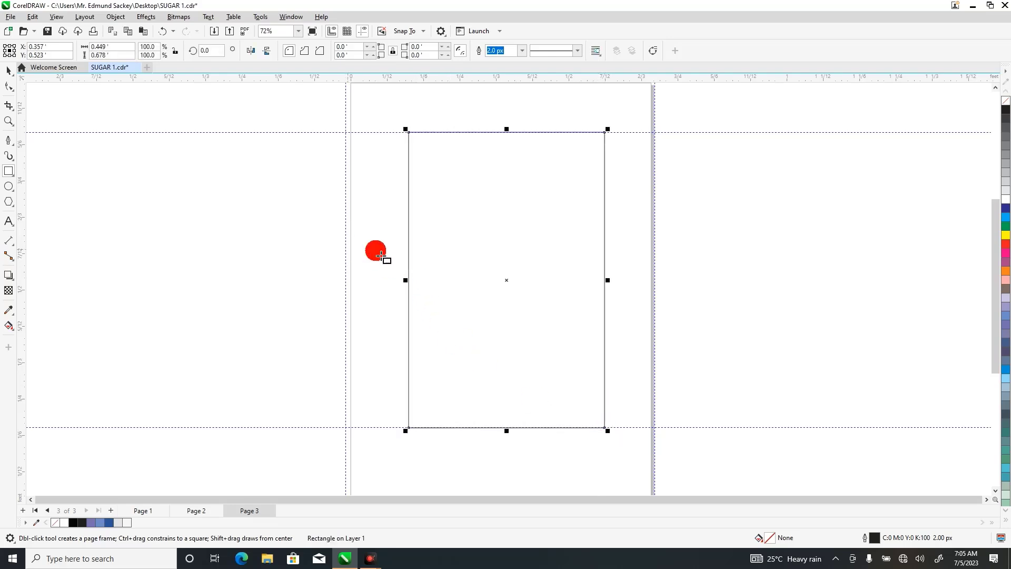
right_click(461, 258)
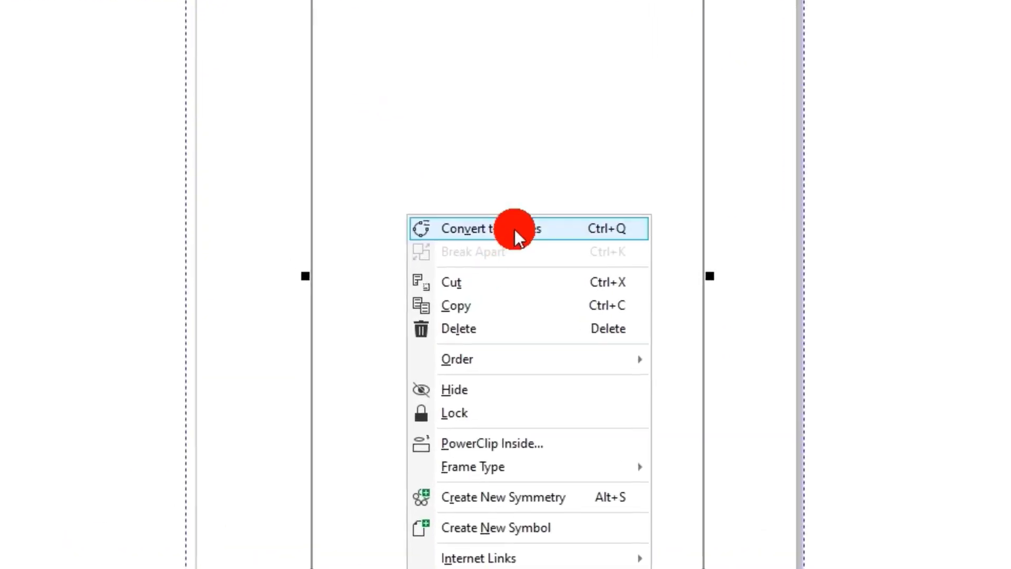
click(514, 229)
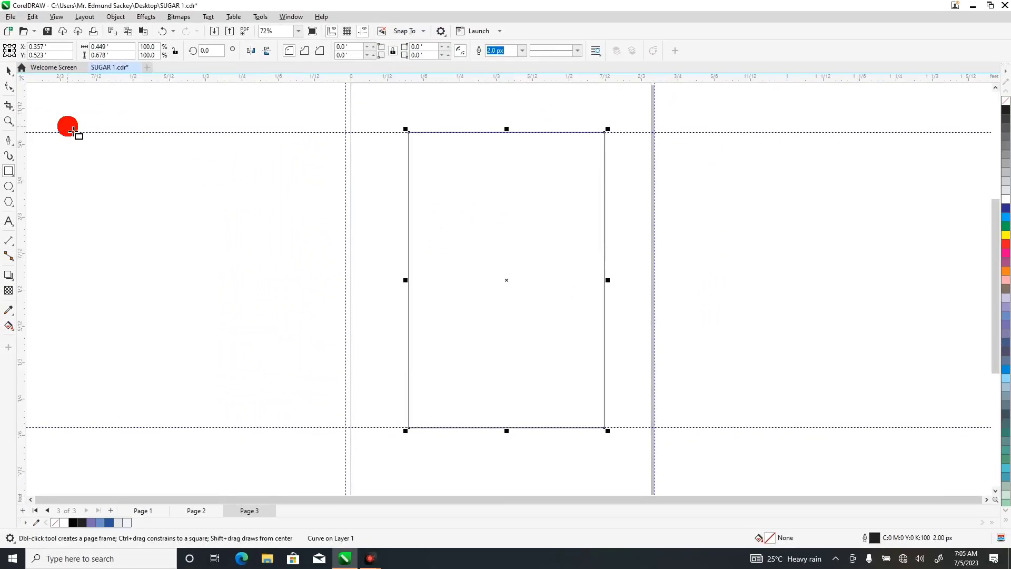
Place a horizontal guideline about a third of the way down the rectangle and add nodes where it crosses both side edges.
click(7, 89)
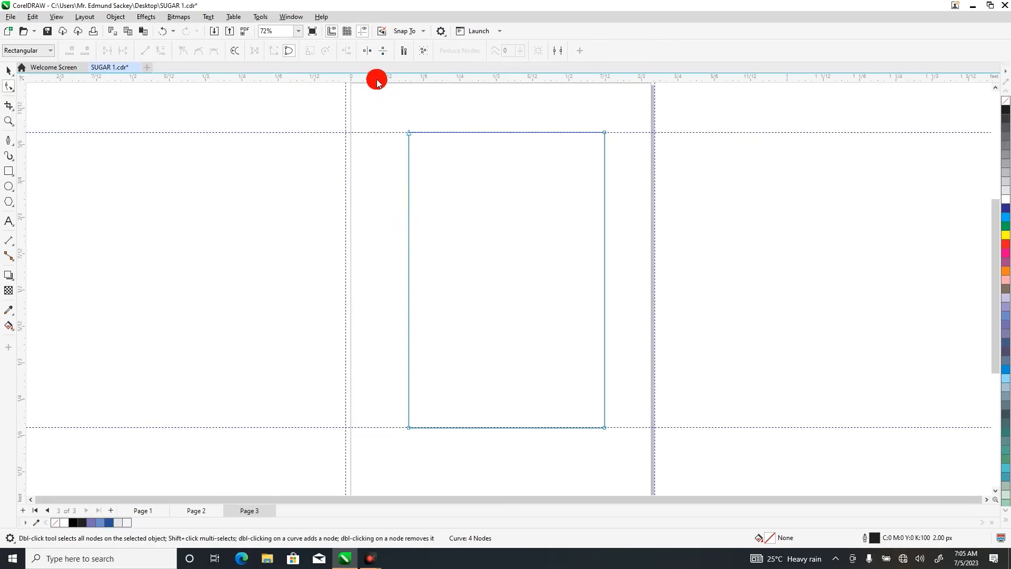
drag(377, 82, 398, 230)
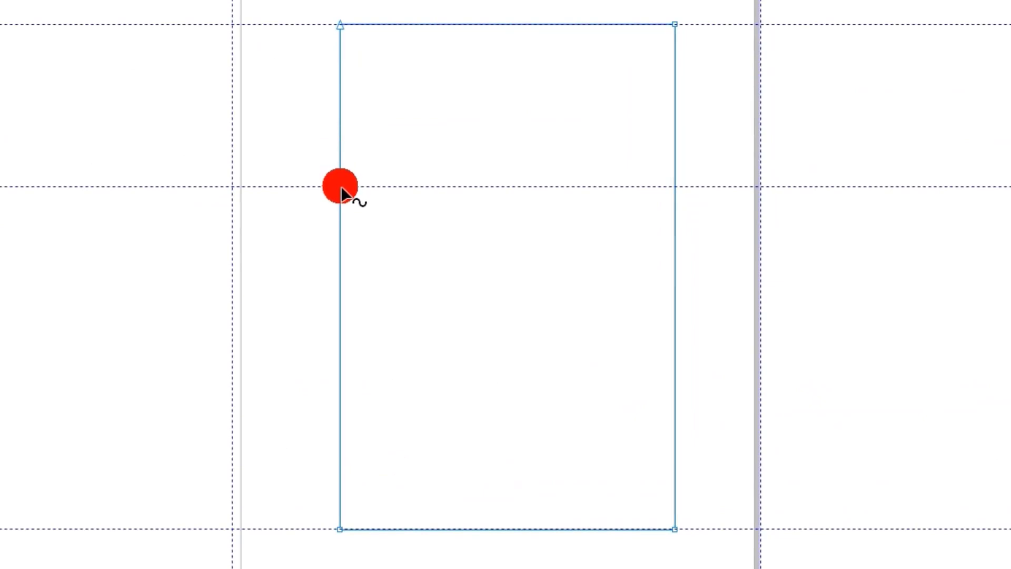
click(340, 185)
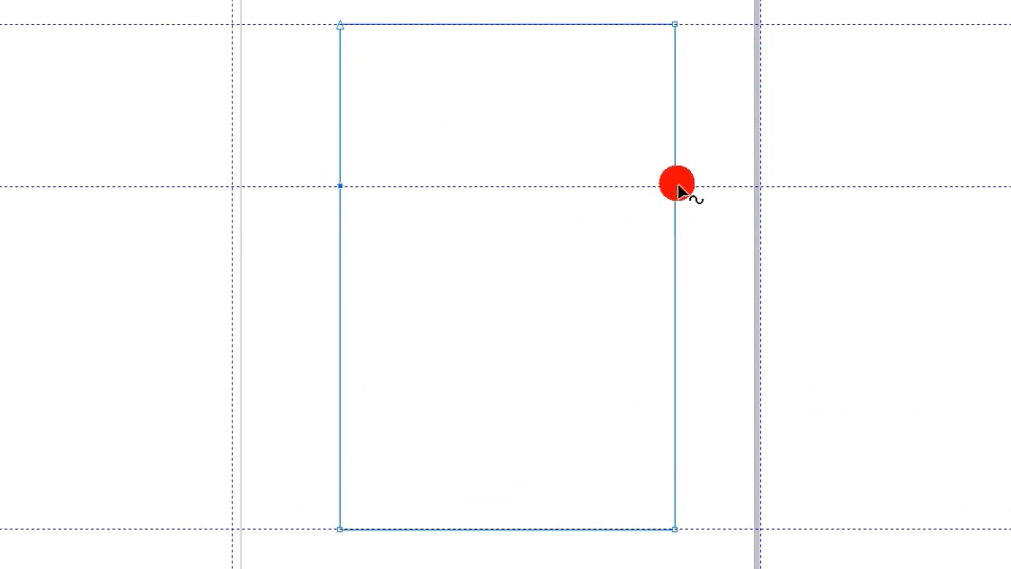
click(675, 186)
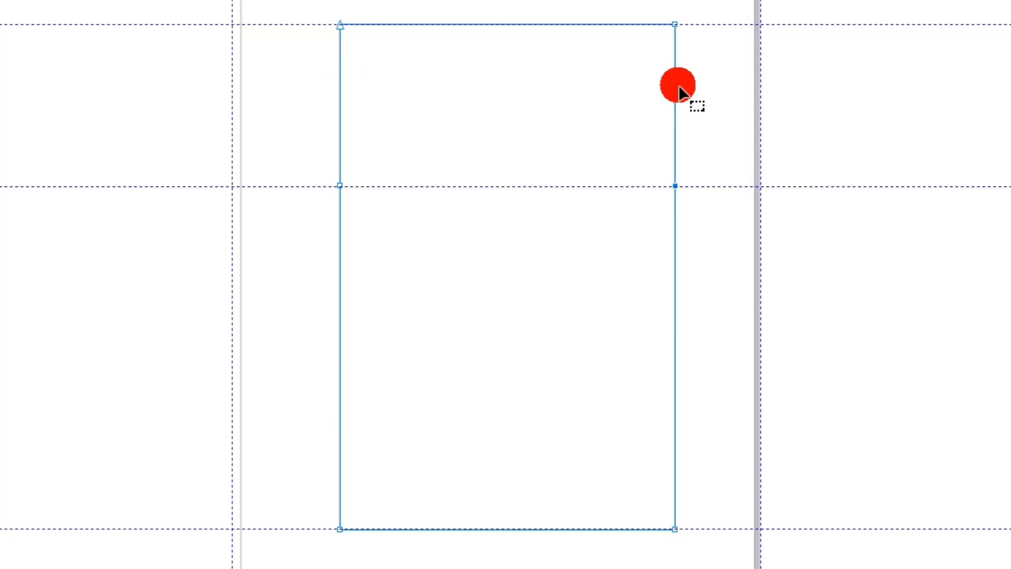
Convert the upper segment of the left edge to a curve and bend it inward to form the armhole.
double_click(341, 100)
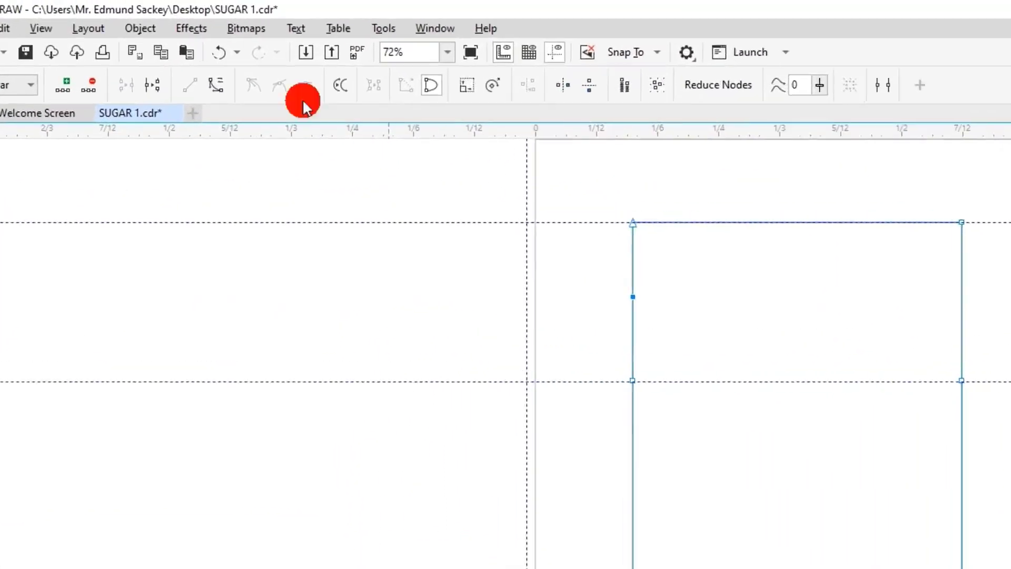
click(237, 103)
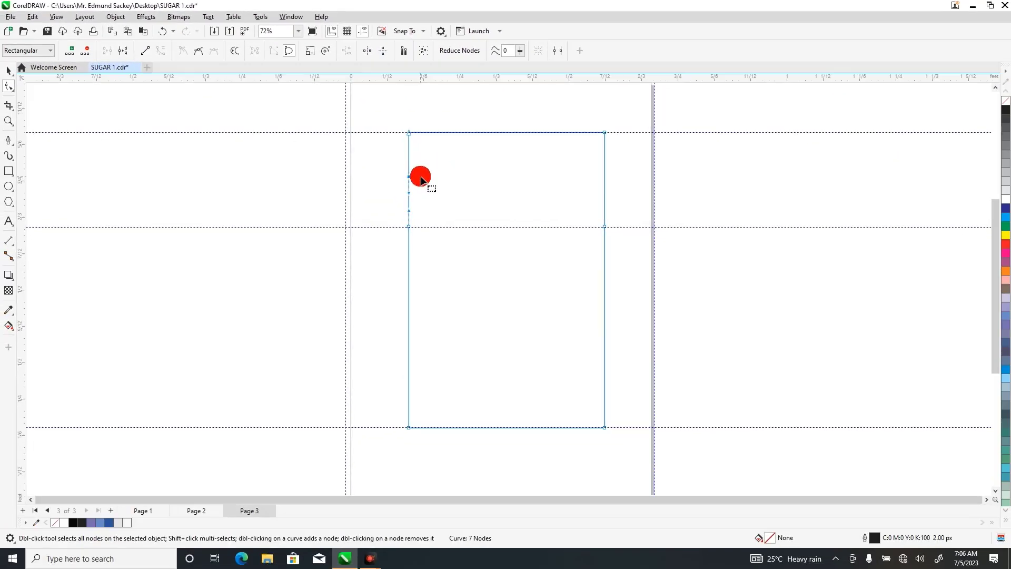
double_click(410, 177)
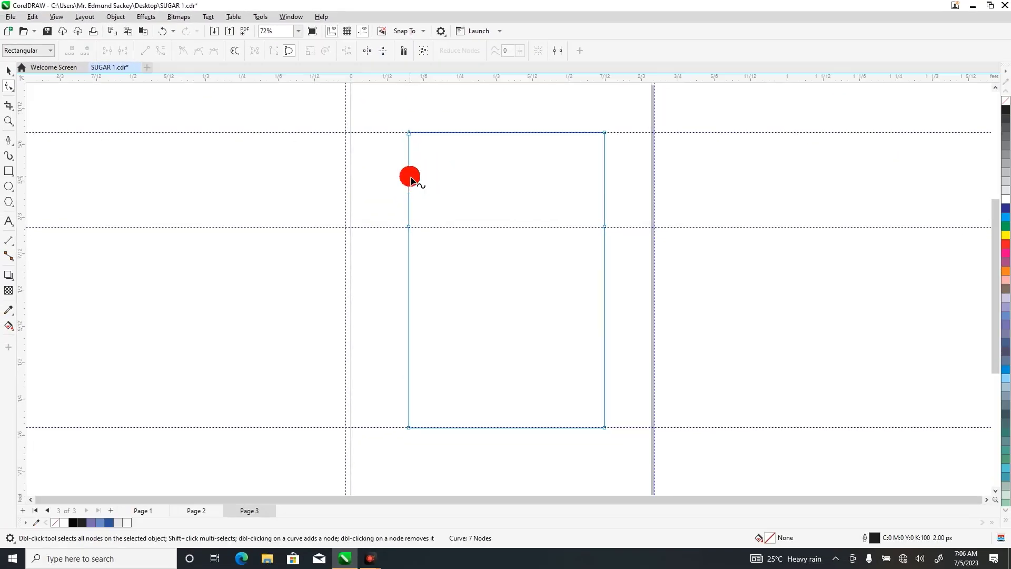
drag(409, 178, 416, 180)
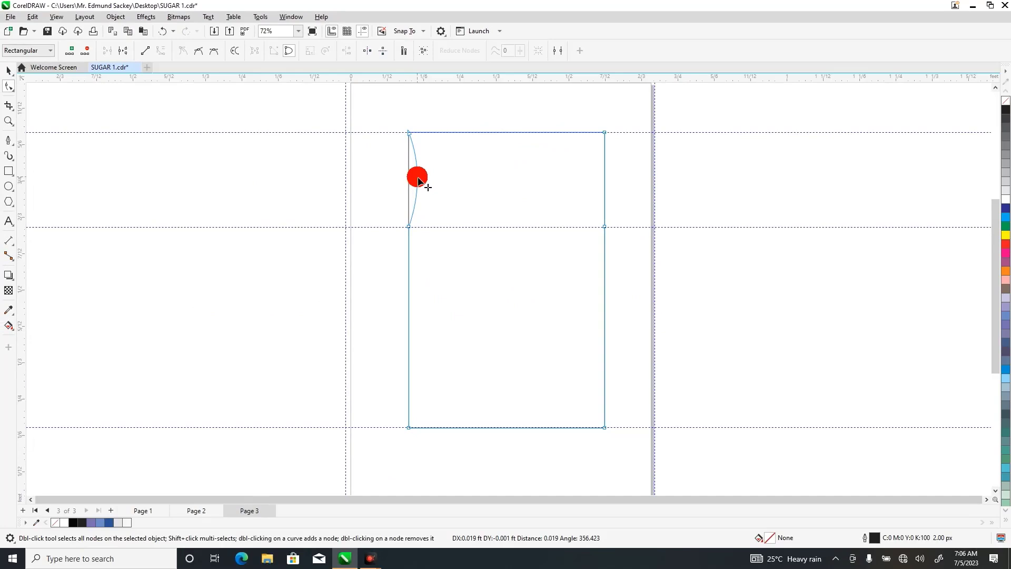
drag(419, 181, 417, 178)
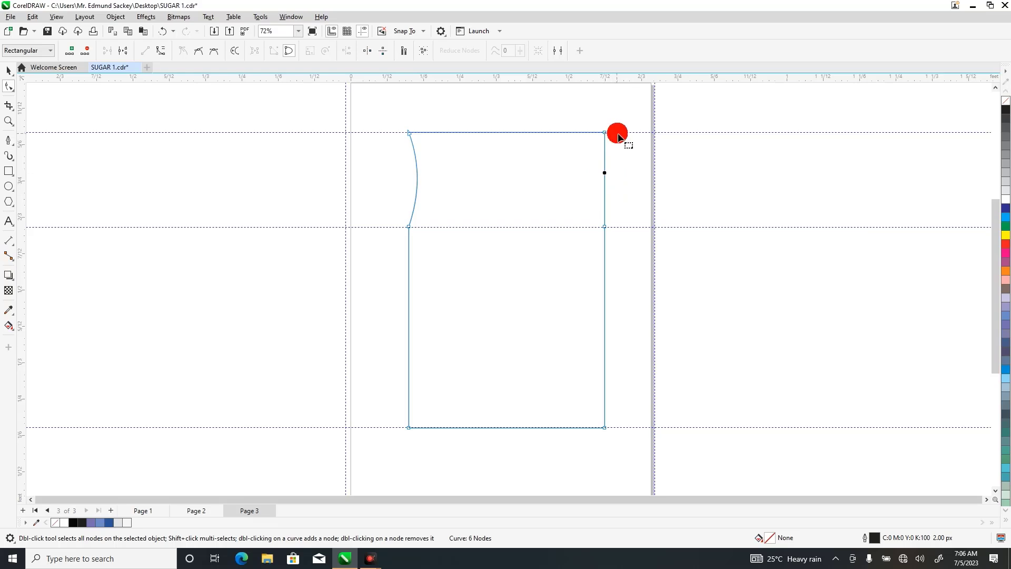
Convert the upper segment of the right edge to a curve and bend it inward as the matching armhole.
drag(619, 120, 591, 232)
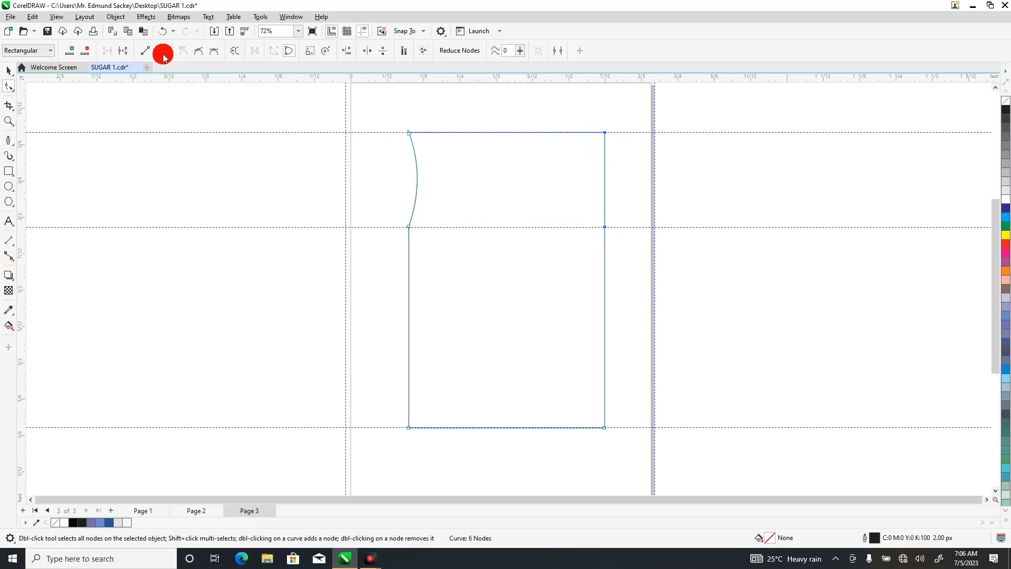
click(515, 185)
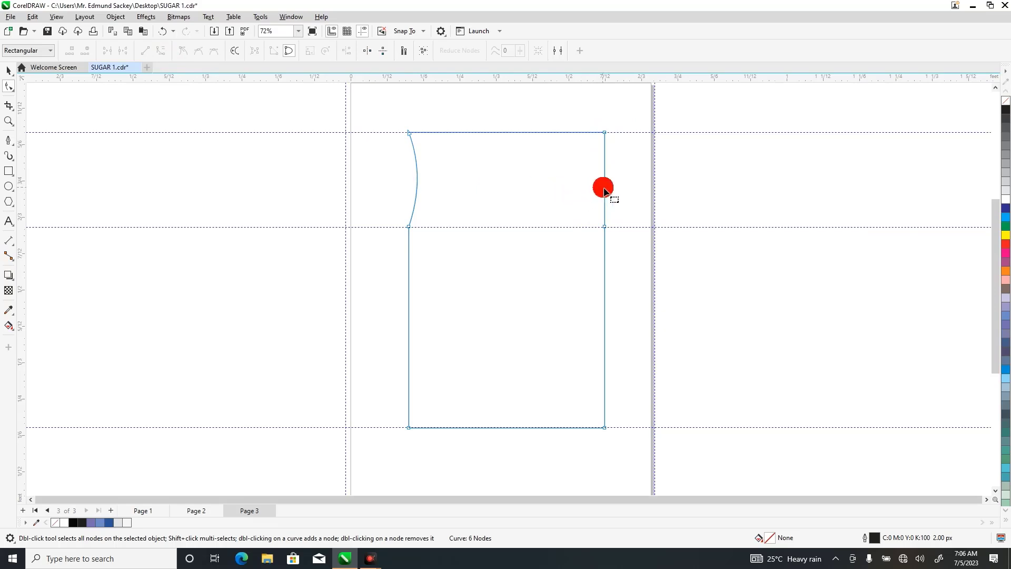
drag(607, 191, 595, 191)
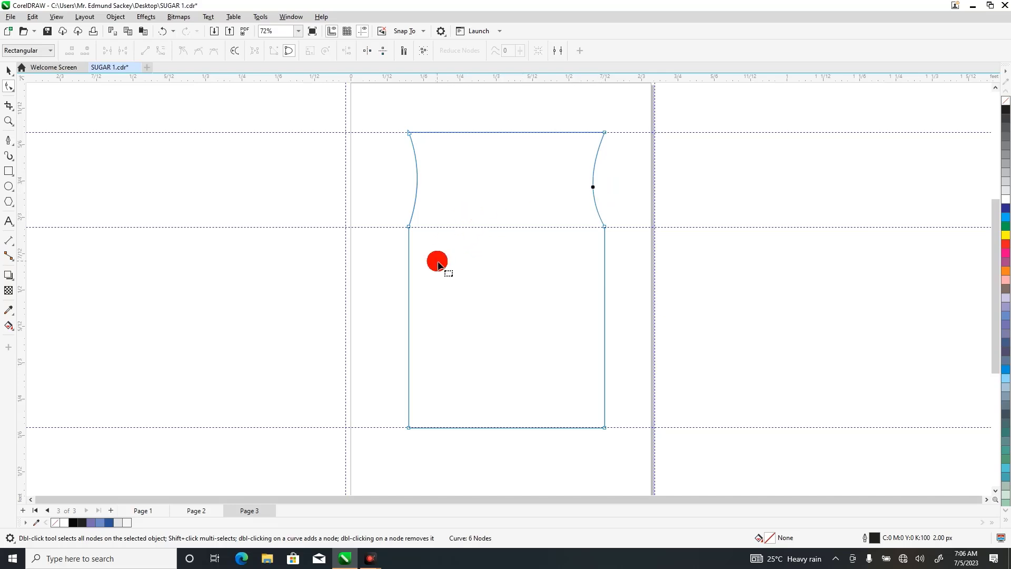
Convert the left edge below the armhole to a curve and bend it slightly inward as the side seam.
click(409, 314)
double_click(409, 313)
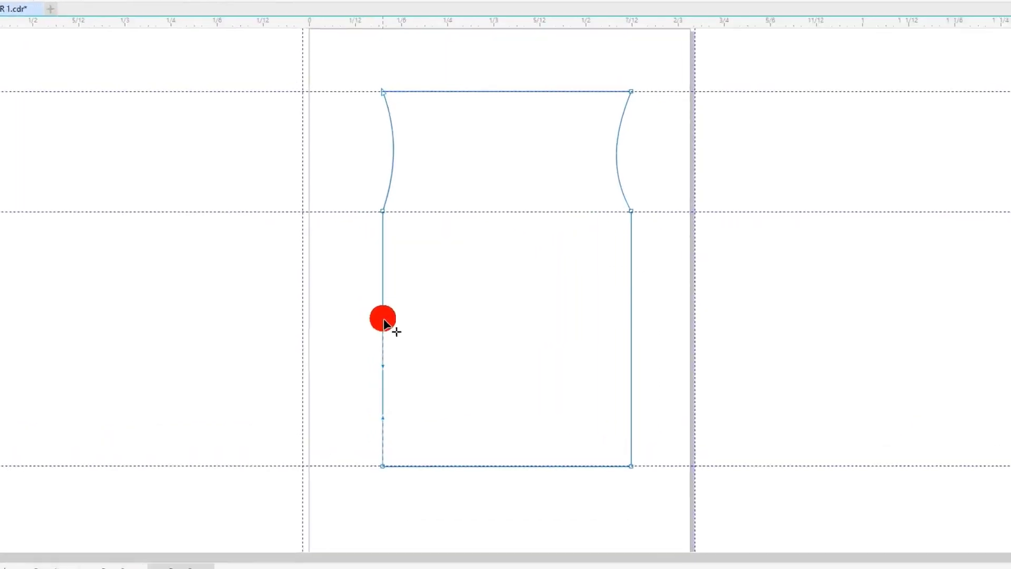
drag(316, 340, 327, 351)
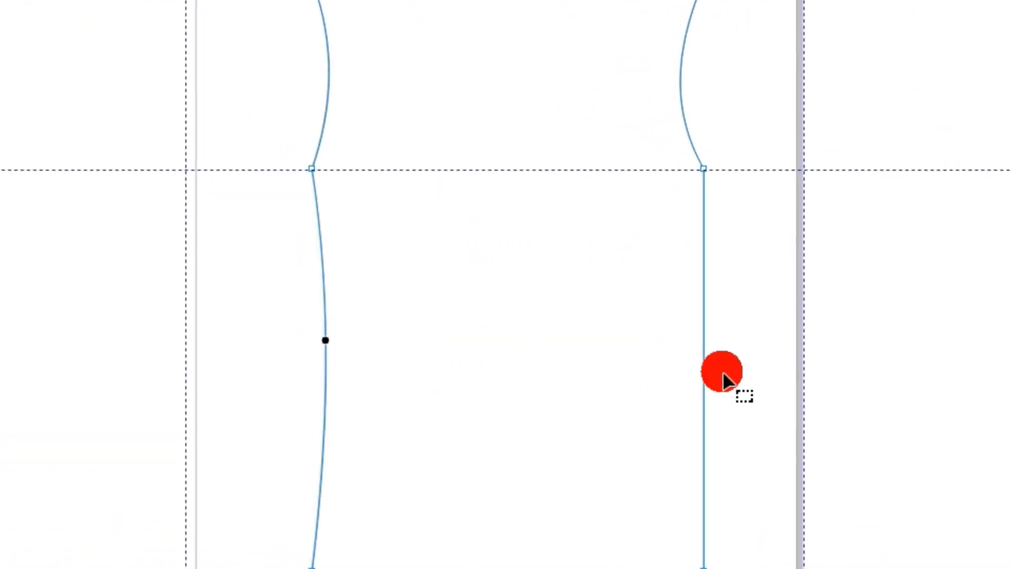
Convert the right edge below the armhole to a curve and bend it slightly inward to match the left side seam.
double_click(704, 360)
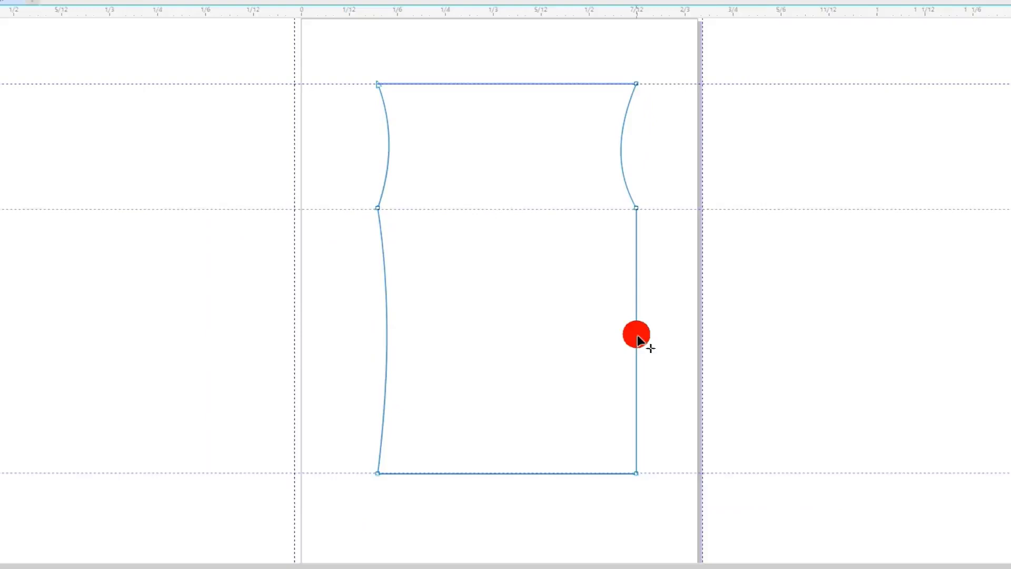
click(163, 51)
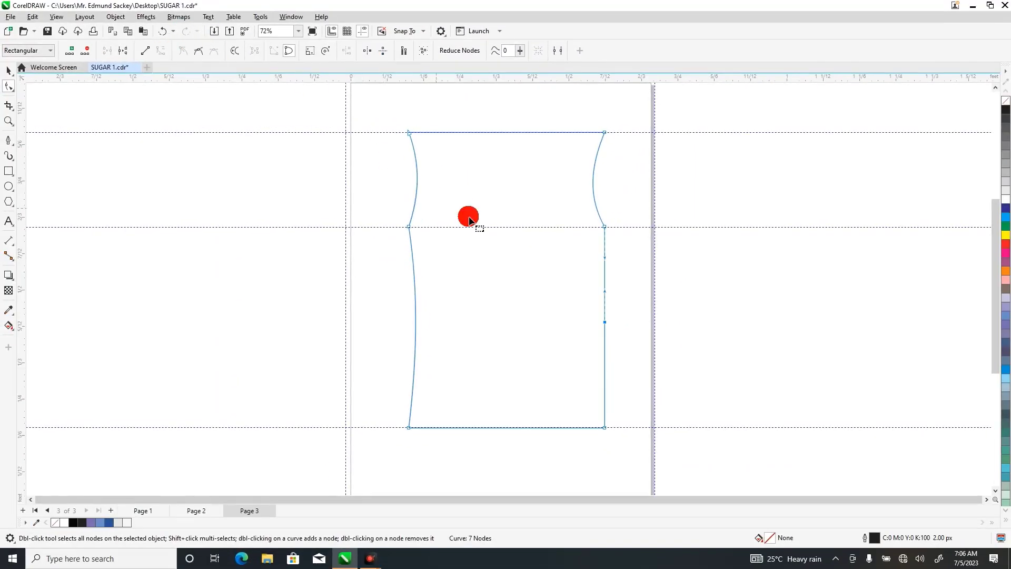
double_click(605, 323)
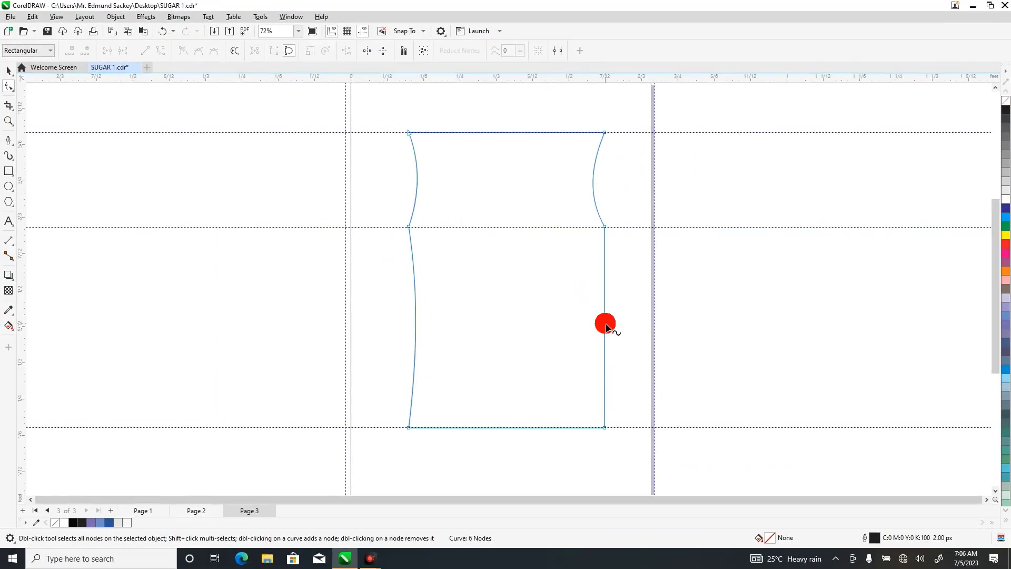
drag(606, 327, 599, 330)
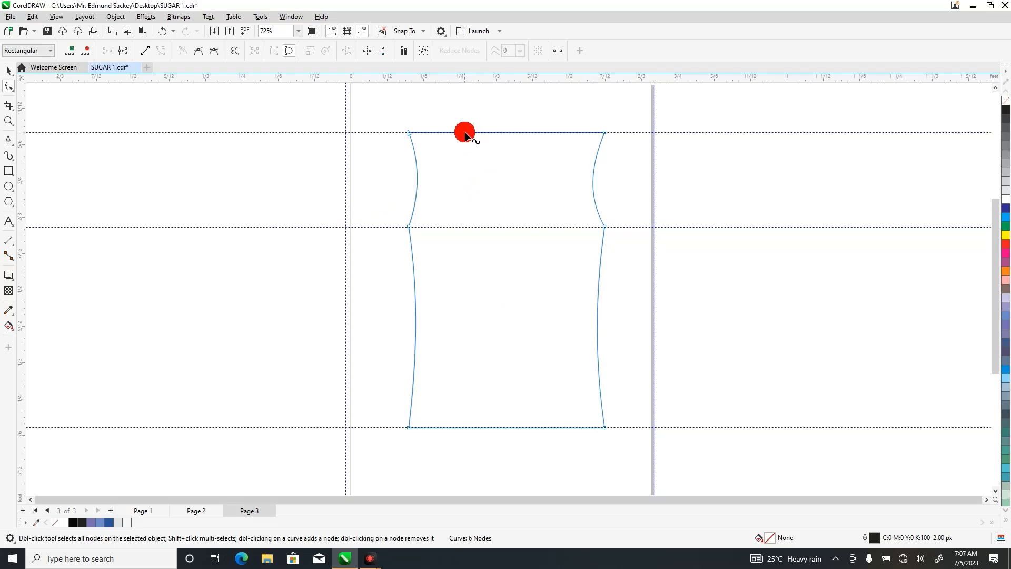
Add two neckline nodes along the top edge and convert the top edge's segments to straight lines.
double_click(466, 133)
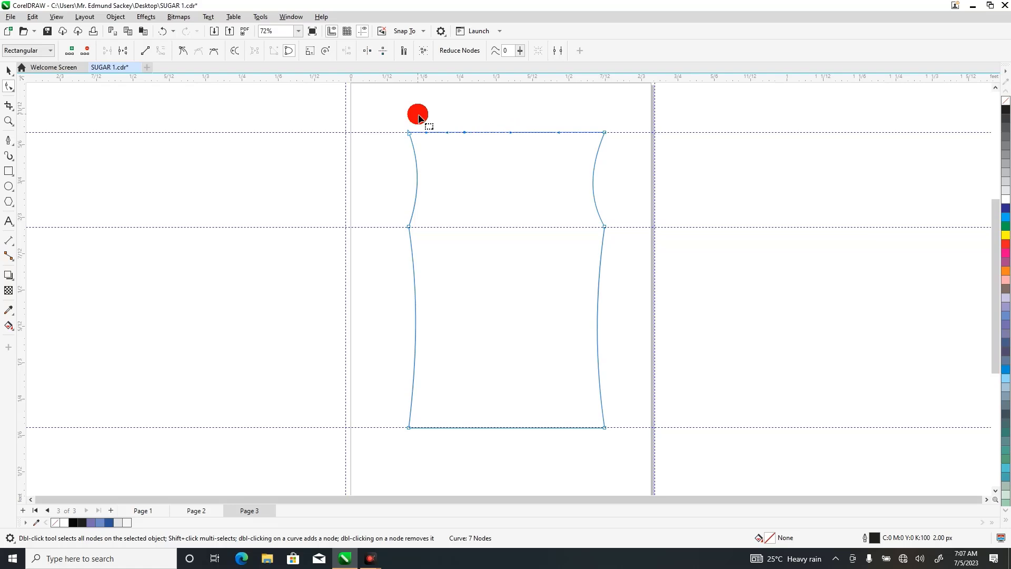
drag(389, 113, 556, 152)
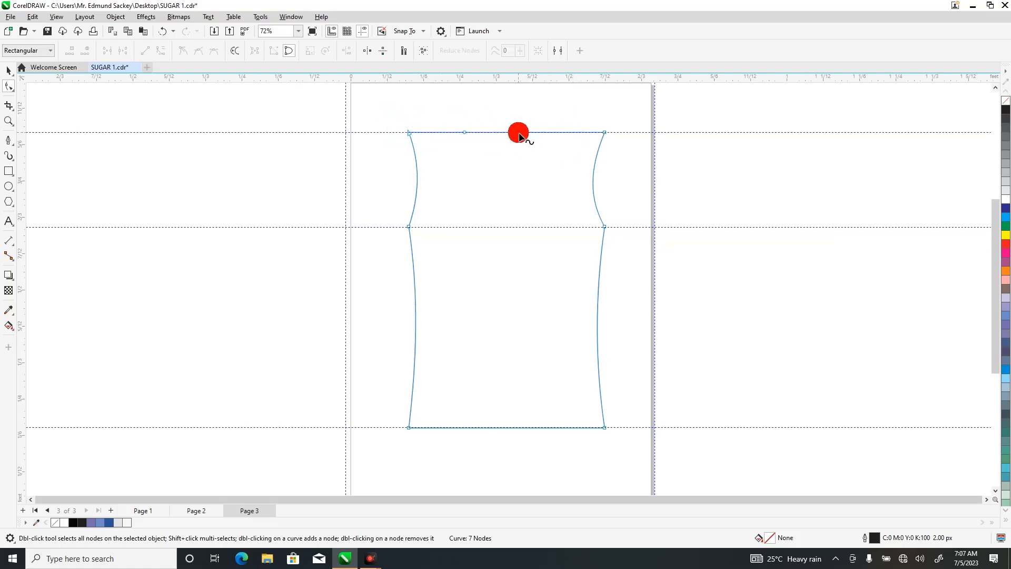
double_click(521, 133)
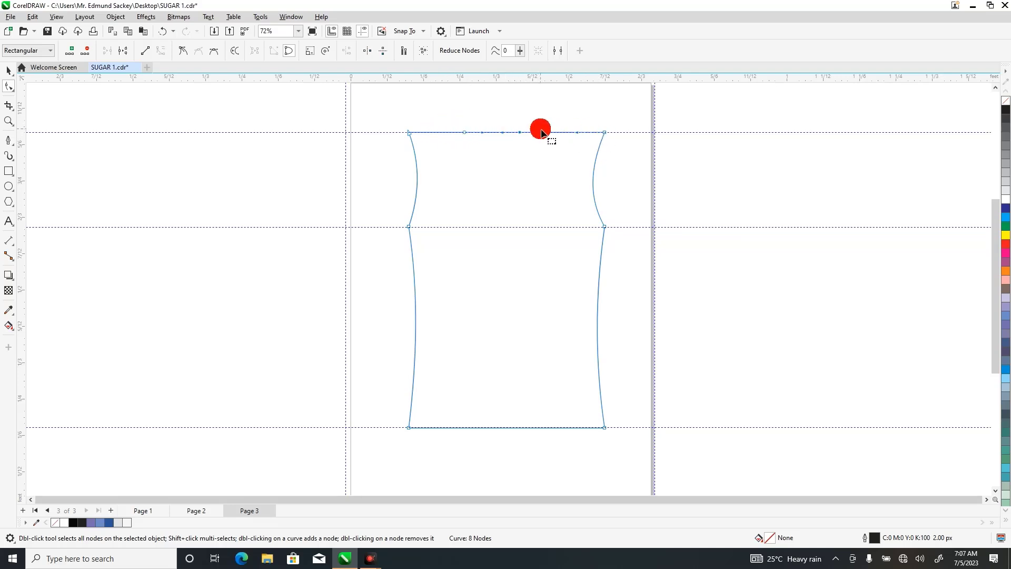
drag(450, 137, 613, 161)
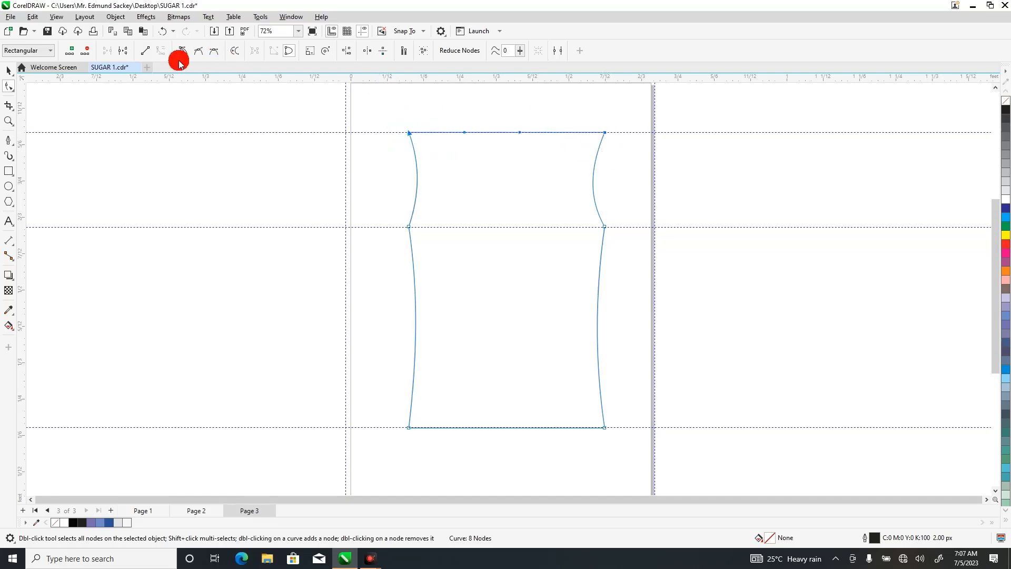
click(148, 51)
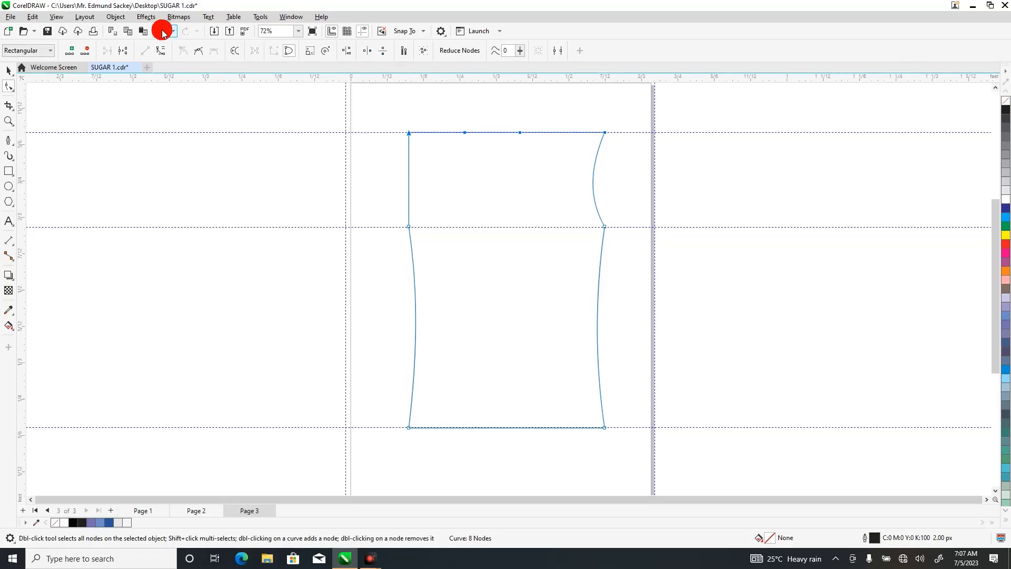
Convert the straightened left armhole segment back to a curve and bend it inward again.
click(437, 186)
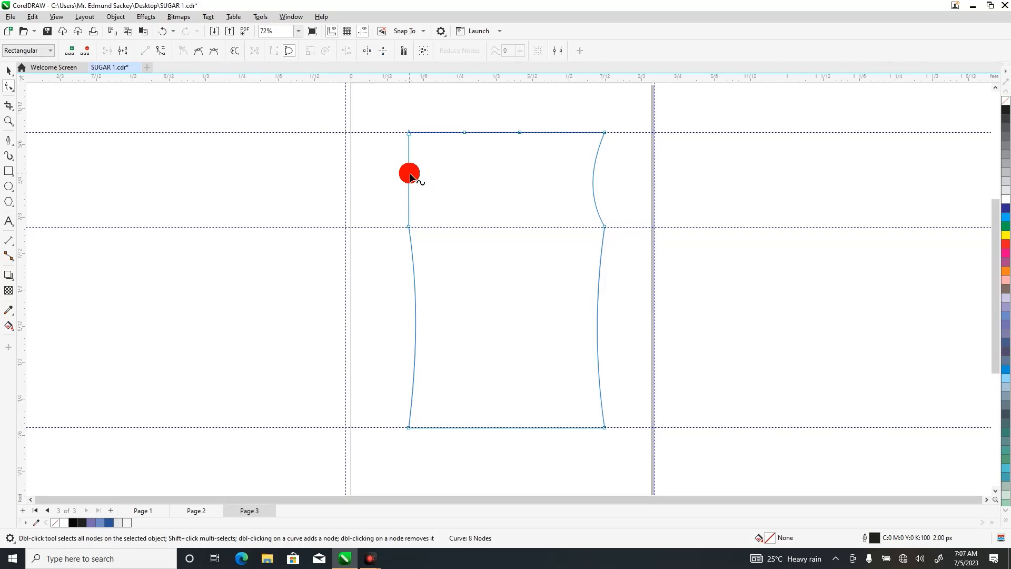
drag(410, 174, 413, 172)
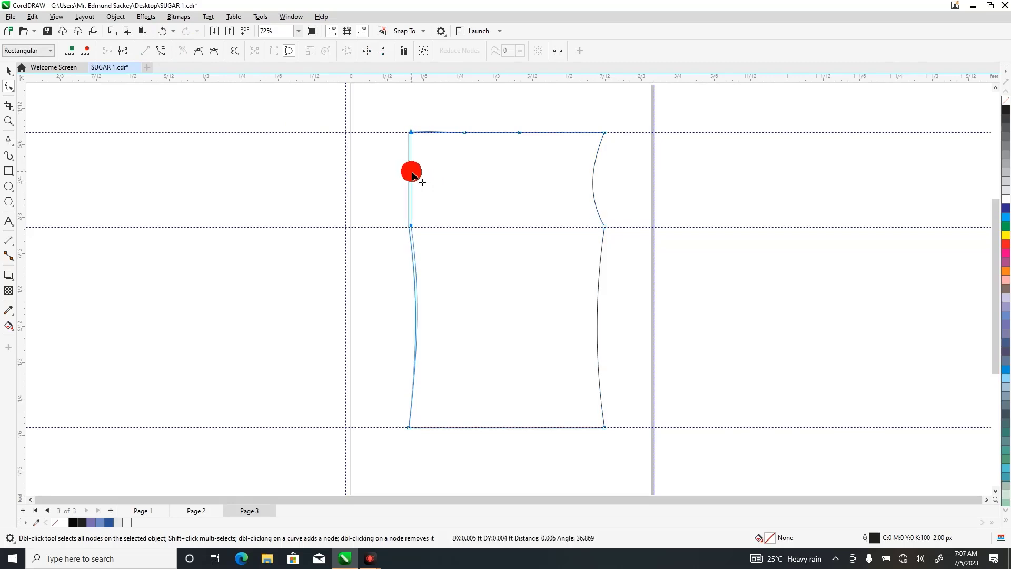
click(163, 33)
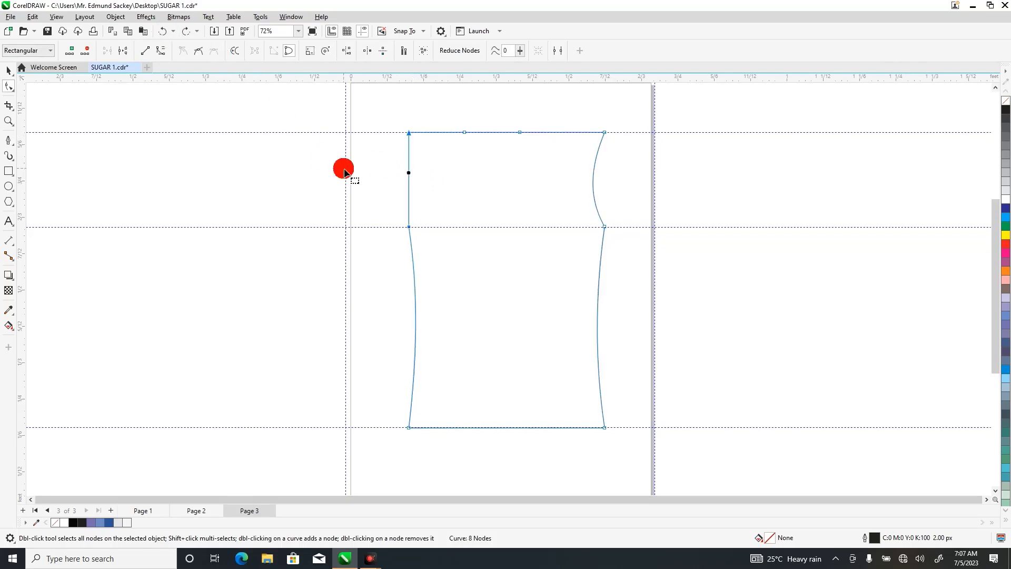
double_click(409, 174)
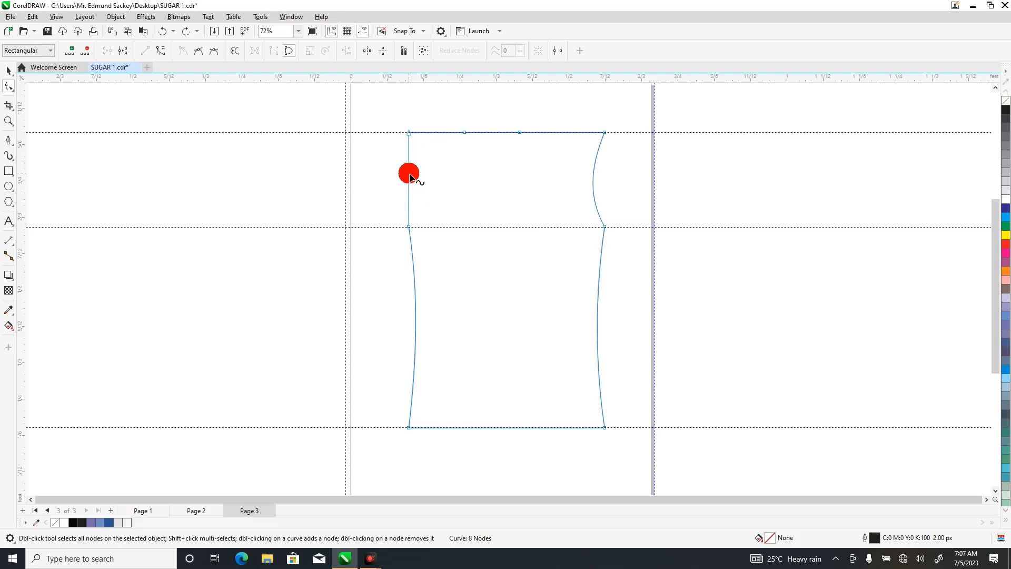
click(161, 51)
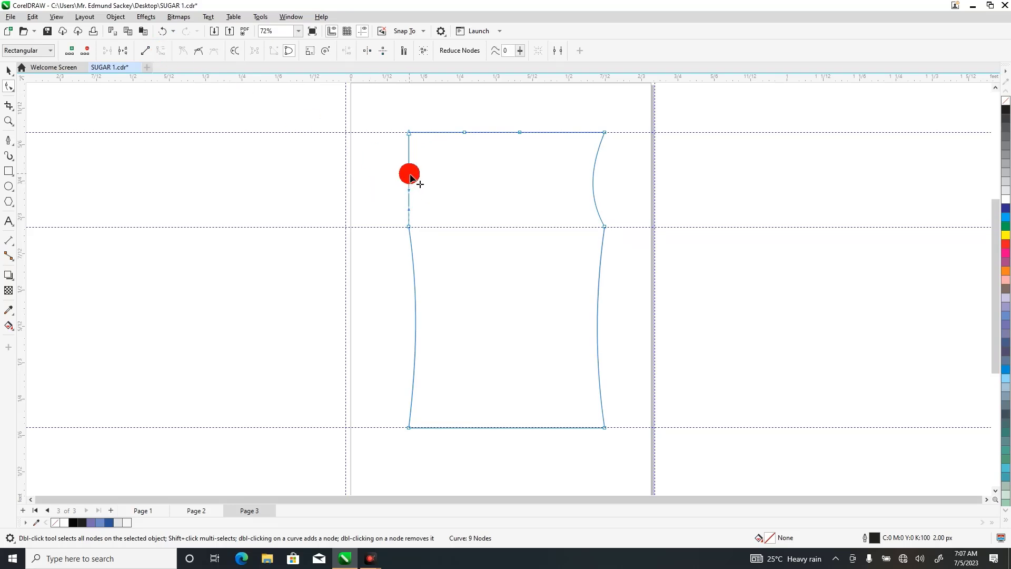
drag(411, 174, 422, 175)
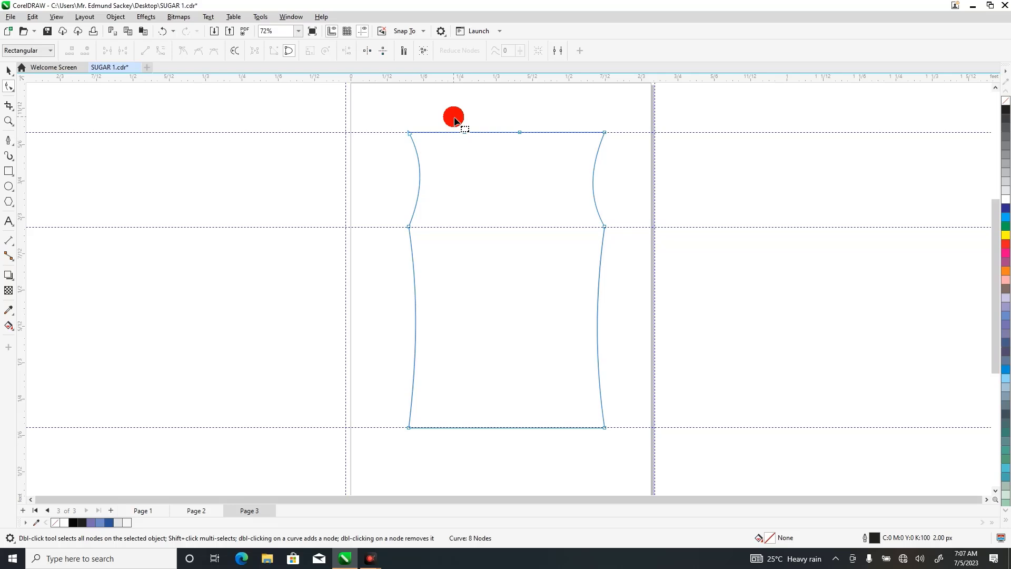
Select the two neckline nodes on the top edge and nudge them together to the right to centre them.
drag(454, 116, 533, 157)
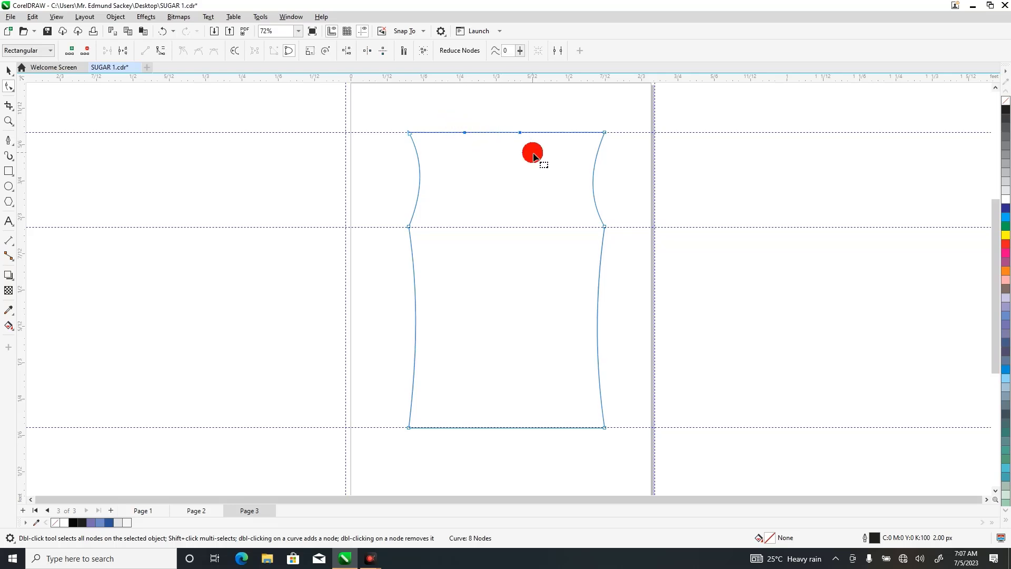
drag(533, 157, 534, 156)
key(Right)
key(Right)
key(Right)
key(Right)
key(Right)
key(Right)
key(Right)
key(Right)
key(Right)
key(Right)
key(Right)
key(Right)
key(Right)
key(Right)
key(Right)
key(Right)
key(Right)
key(Right)
key(Right)
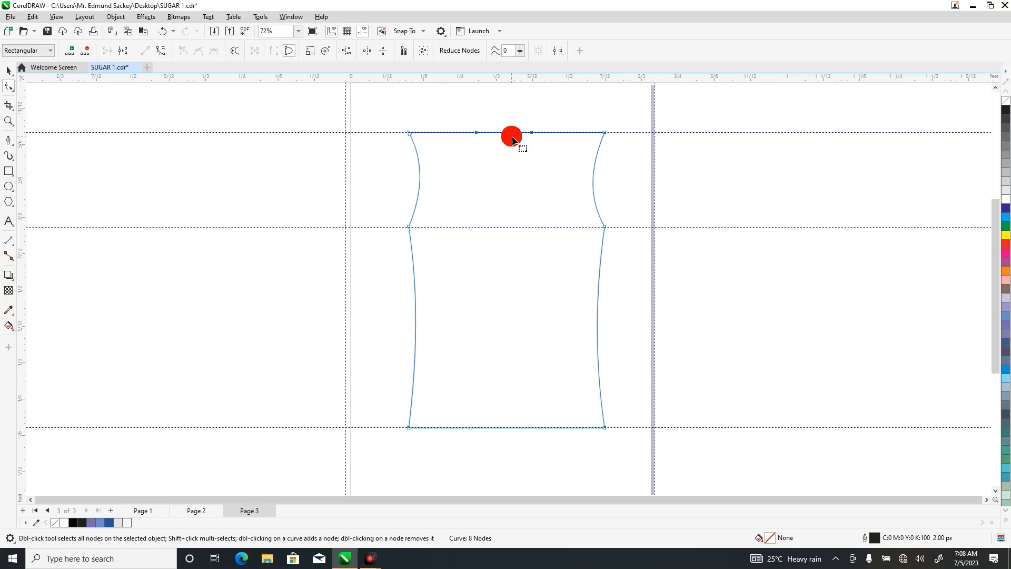
Convert the top edge between the two neckline nodes to a curve and bend it slightly downward into a shallow neckline.
click(496, 133)
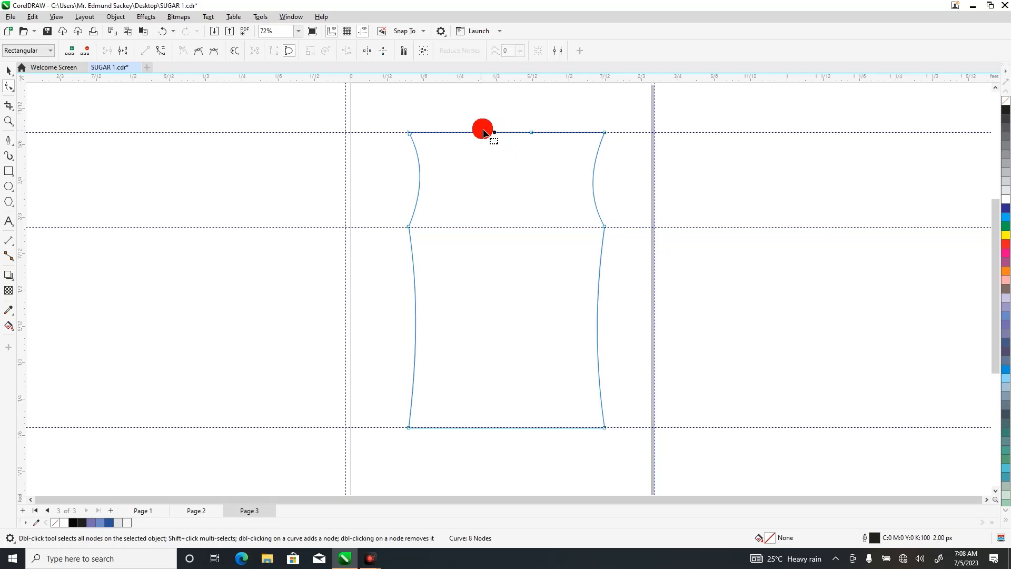
drag(463, 119, 544, 150)
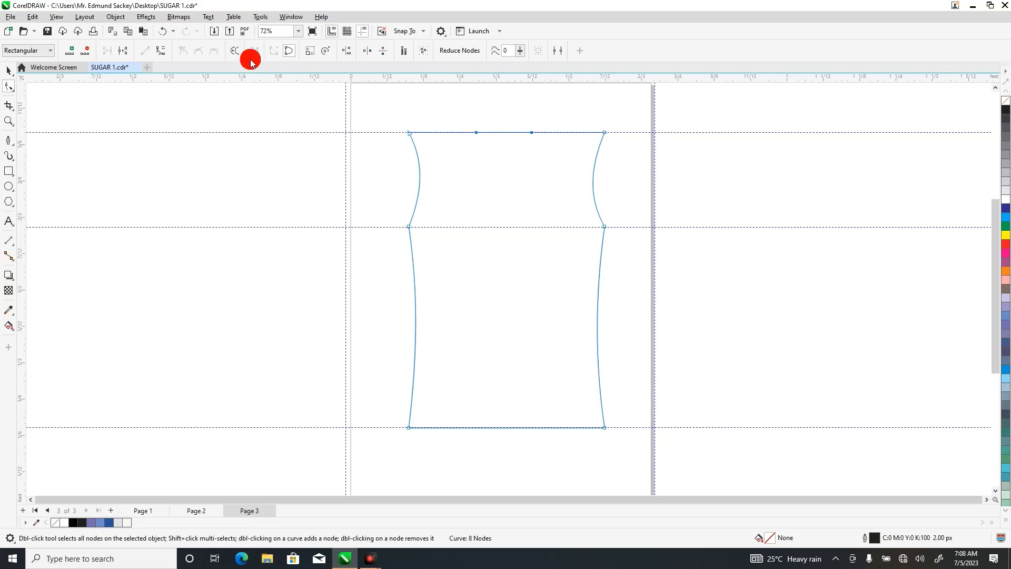
click(161, 51)
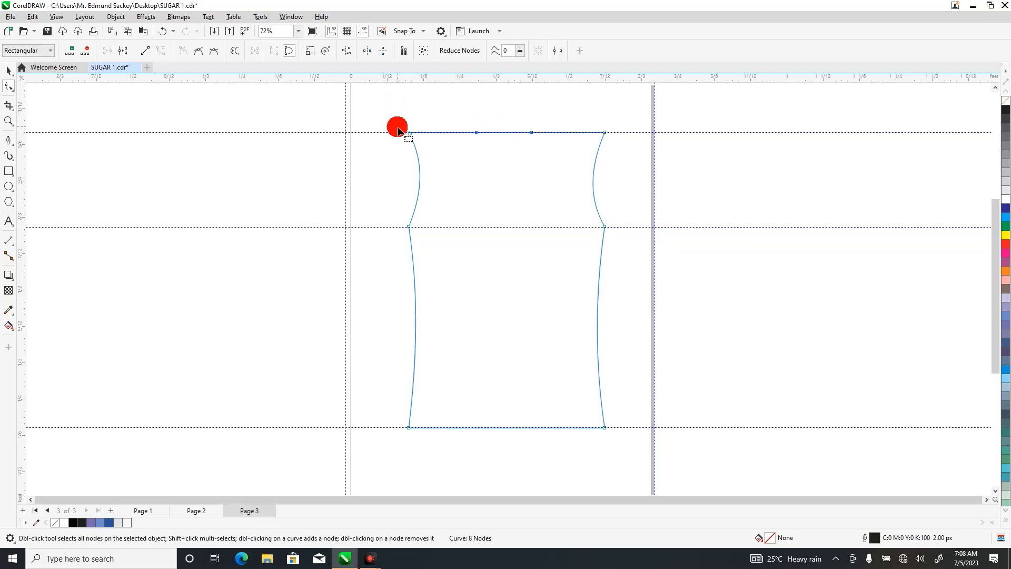
click(512, 147)
mouse_move(502, 136)
mouse_down()
mouse_move(504, 147)
mouse_move(507, 139)
mouse_up()
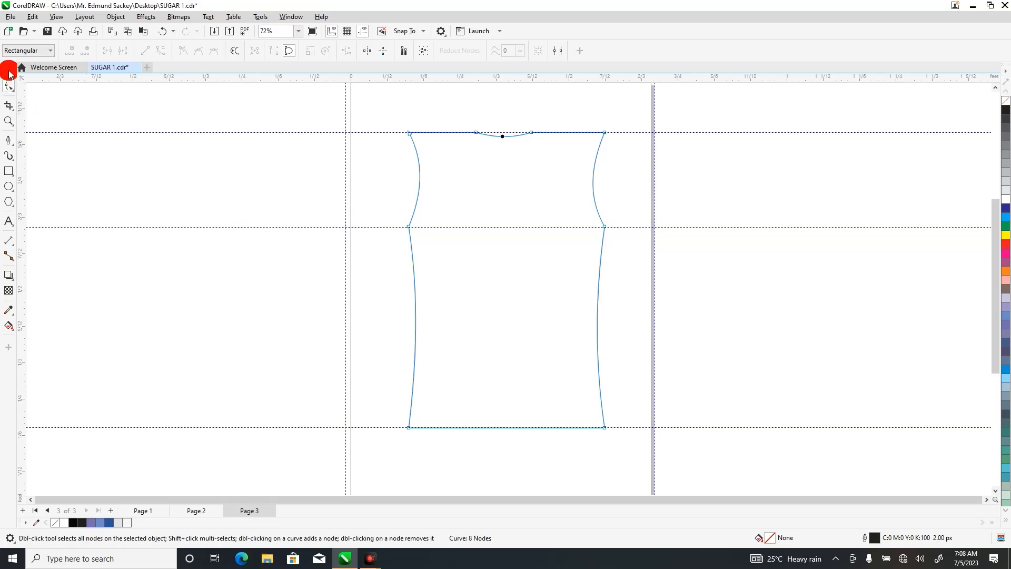
click(8, 70)
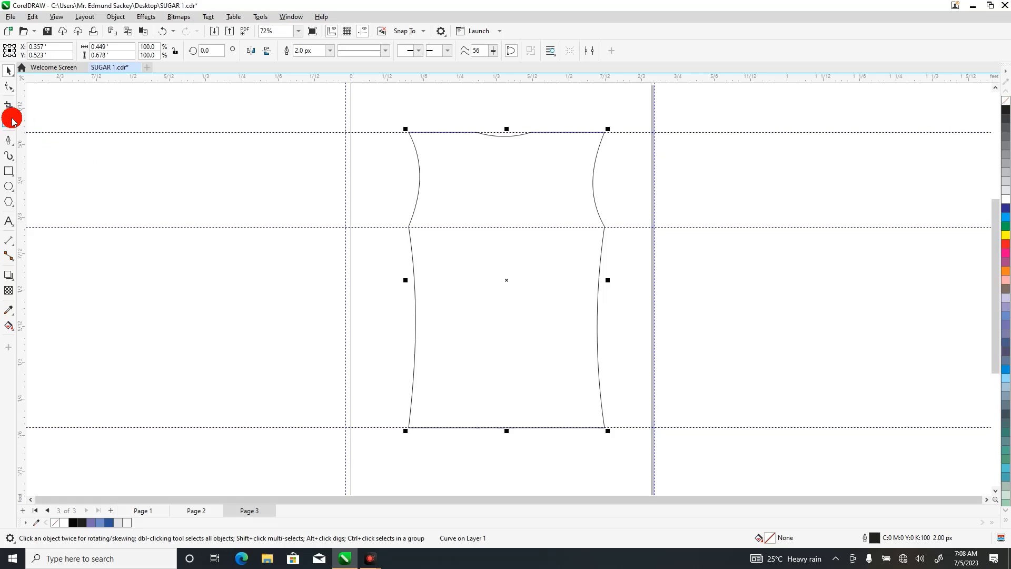
Convert the bodice's hem to a curve and bend its middle slightly downward.
click(8, 89)
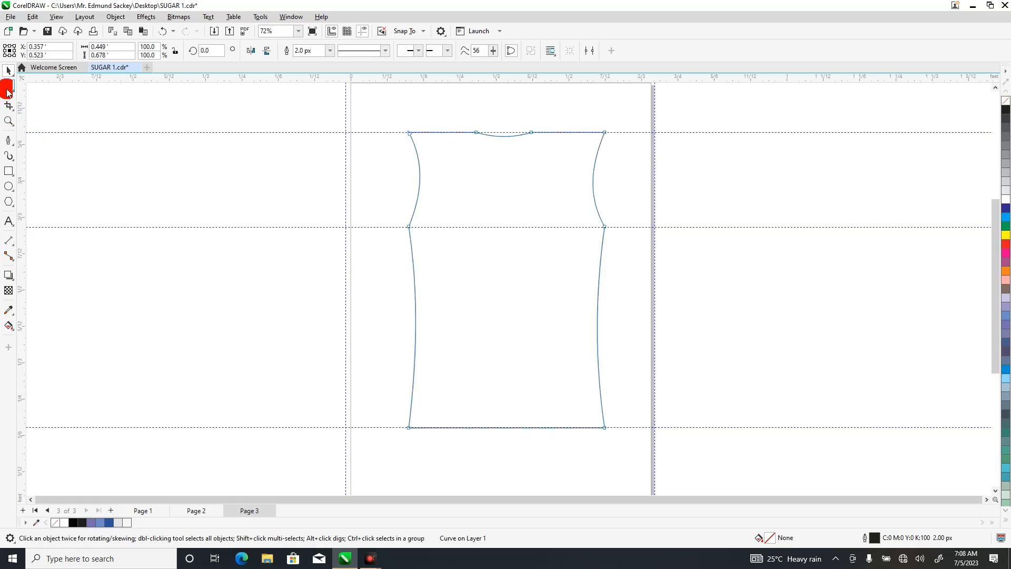
double_click(504, 428)
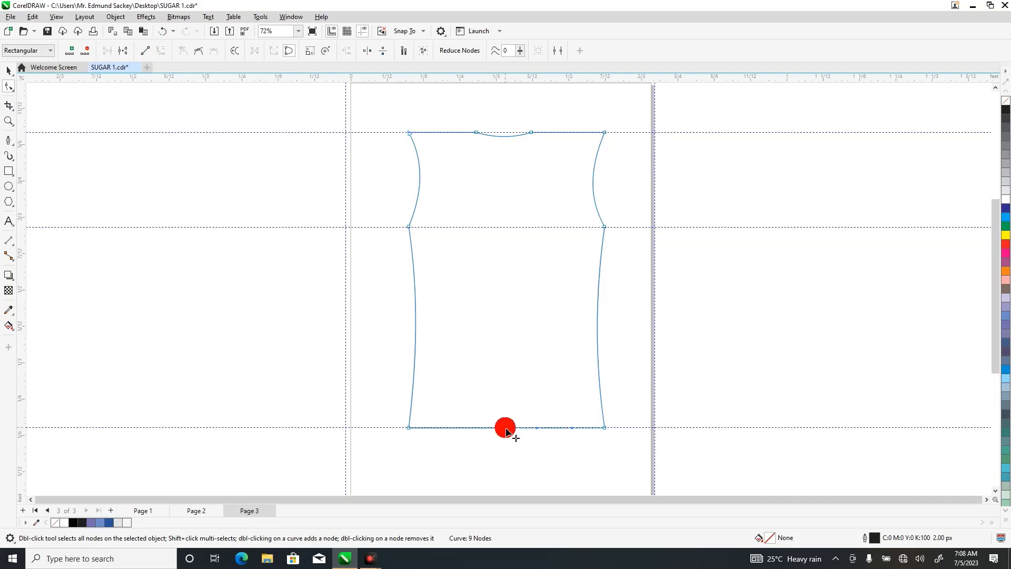
drag(507, 431, 508, 438)
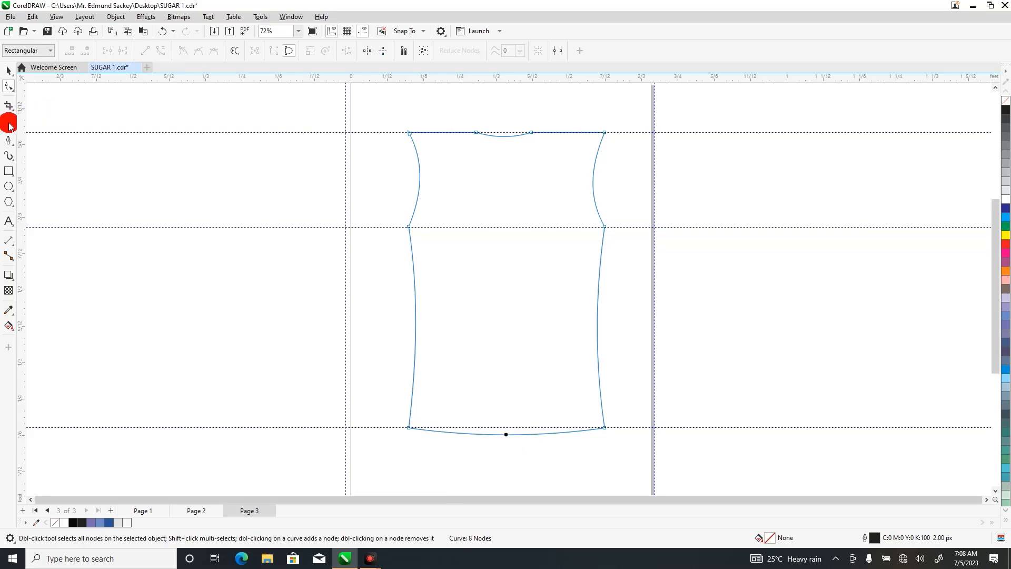
Draw a rectangle about 0.26 by 0.57 ft outward from the left shoulder point and convert it to curves.
click(8, 172)
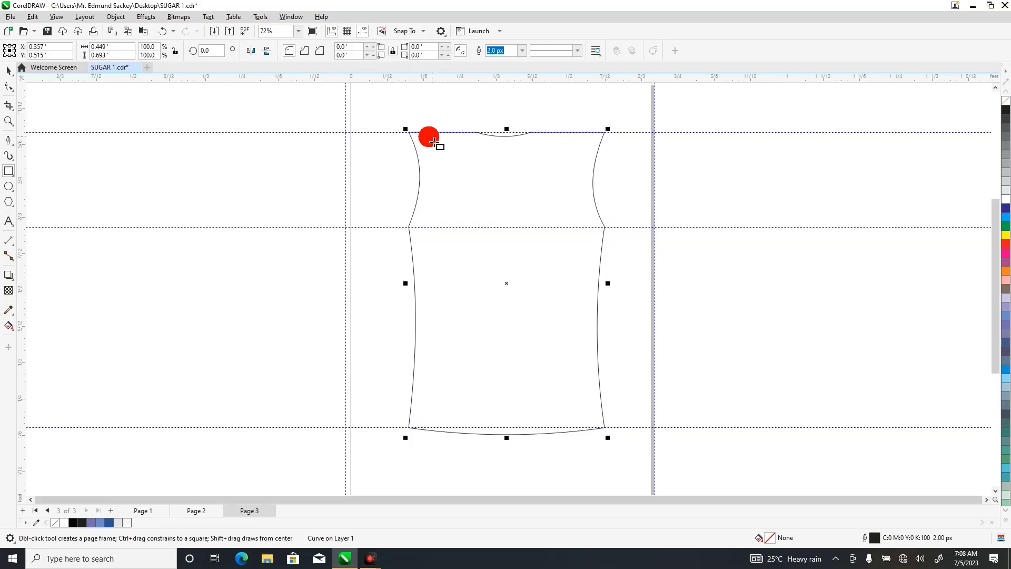
mouse_move(413, 138)
mouse_down()
mouse_move(390, 269)
mouse_move(292, 375)
mouse_move(302, 383)
mouse_up()
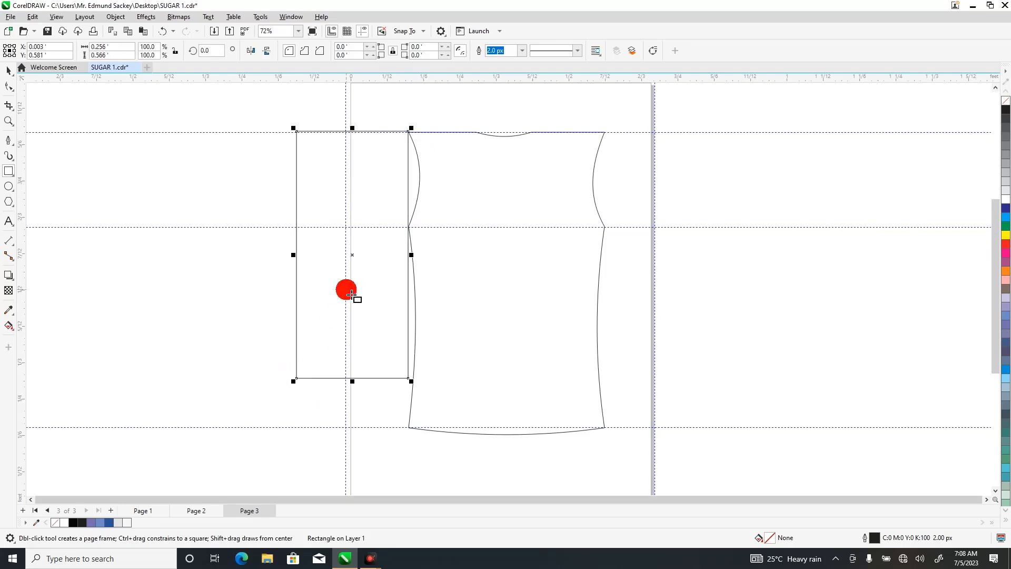
right_click(354, 257)
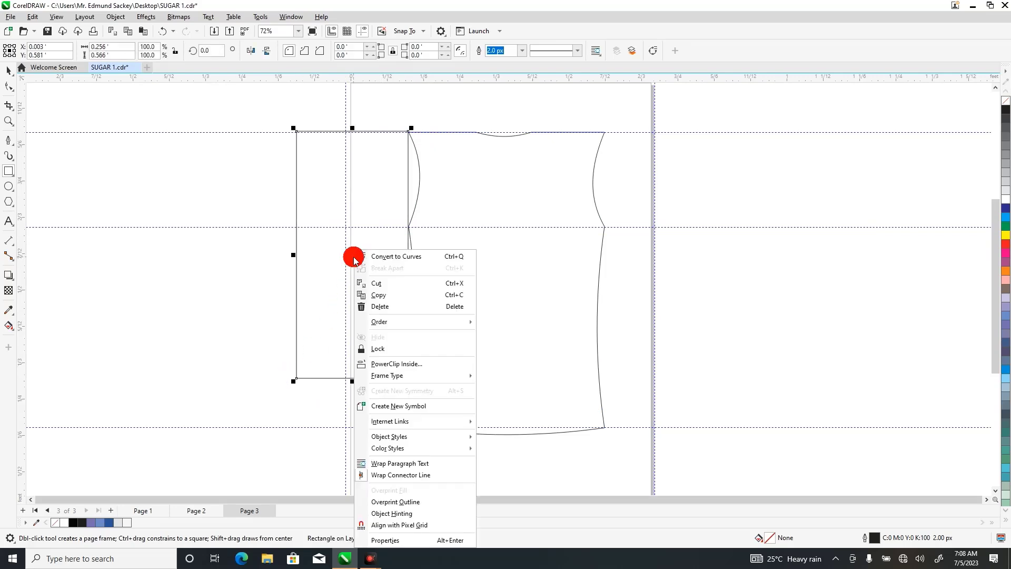
click(392, 259)
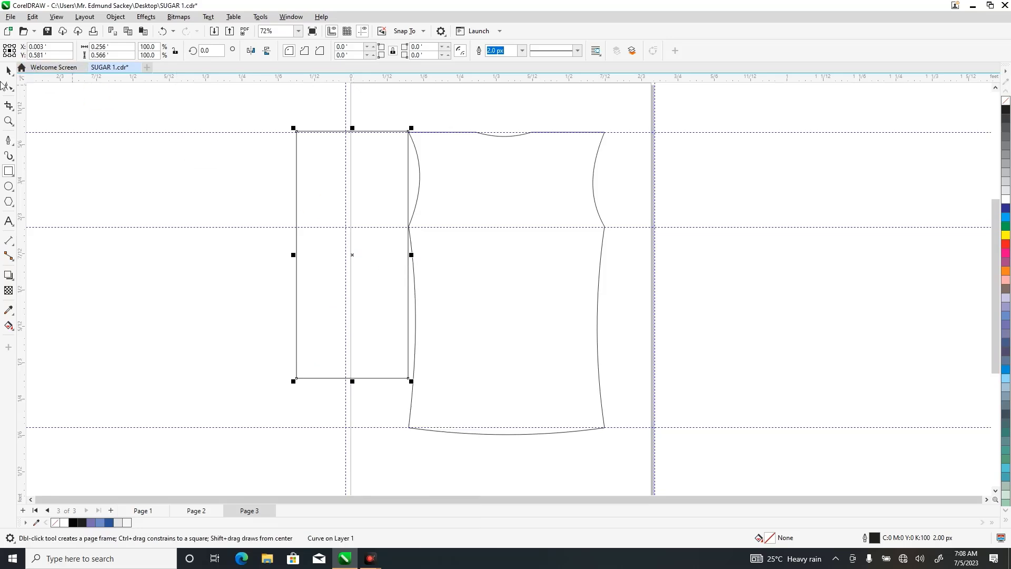
Add a node at the underarm point of the rectangle and move its other three corners to form a slanted long sleeve.
click(8, 86)
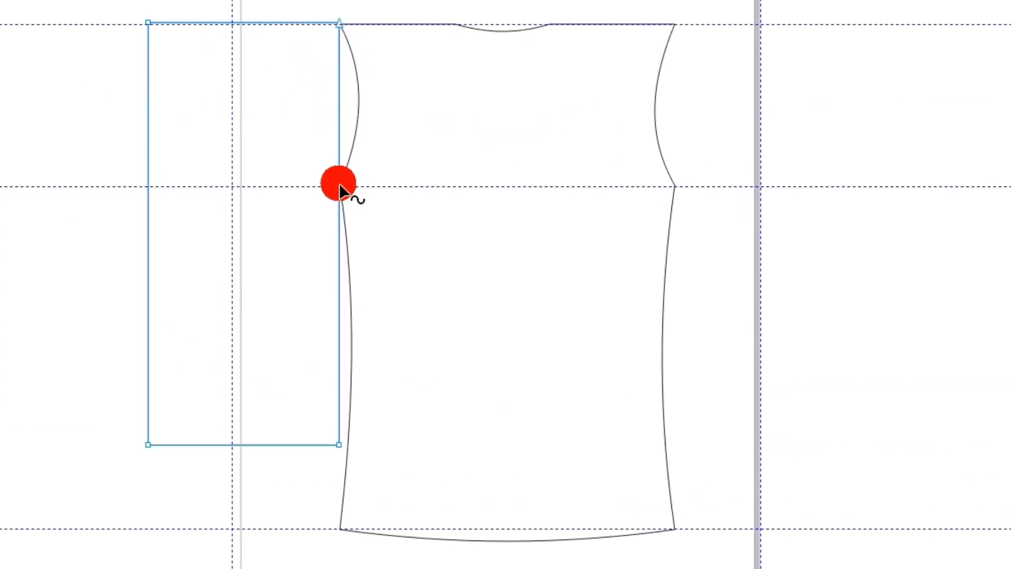
mouse_move(340, 188)
mouse_down()
mouse_move(264, 174)
mouse_move(340, 185)
mouse_up()
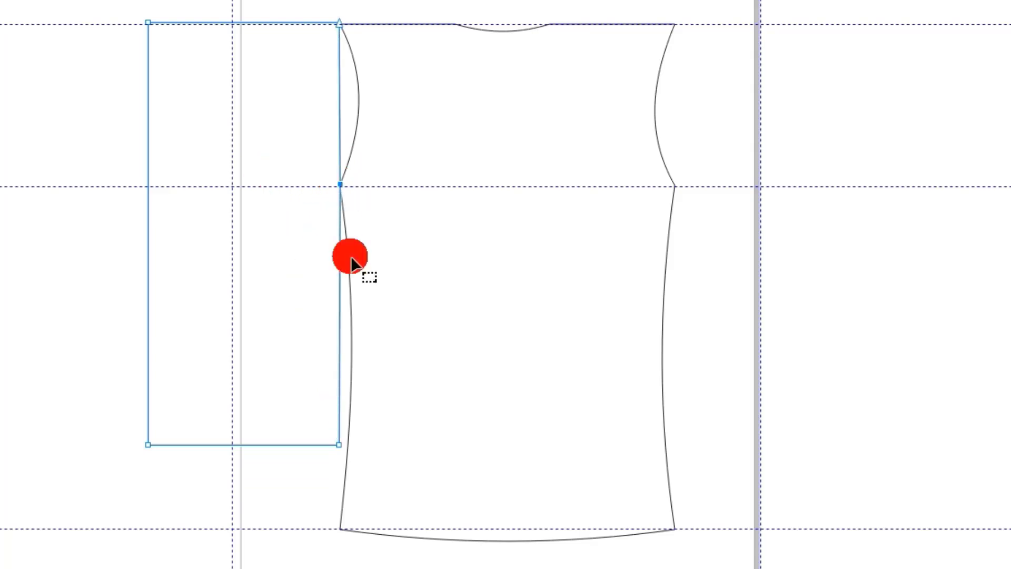
drag(338, 444, 270, 423)
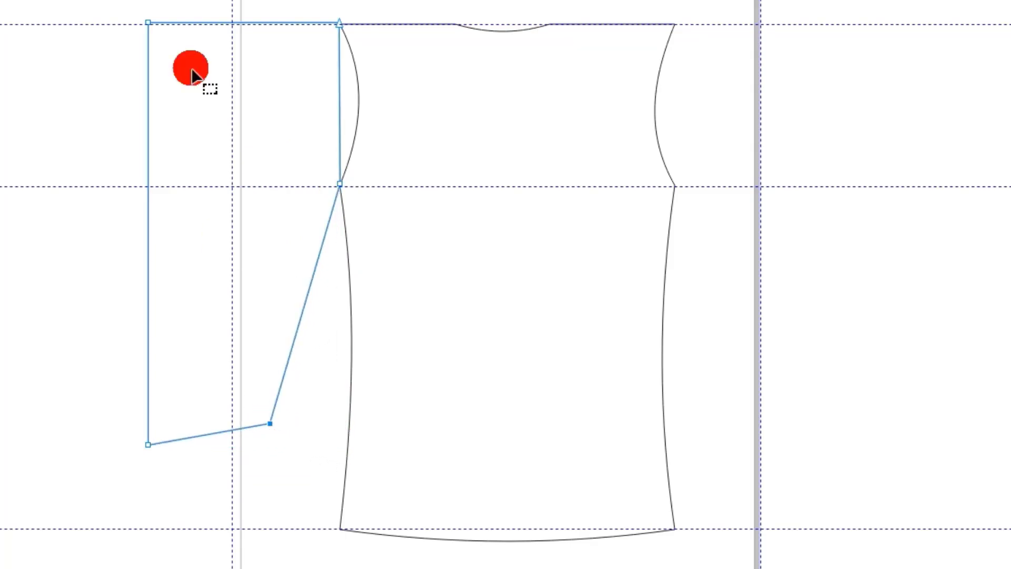
drag(148, 24, 288, 83)
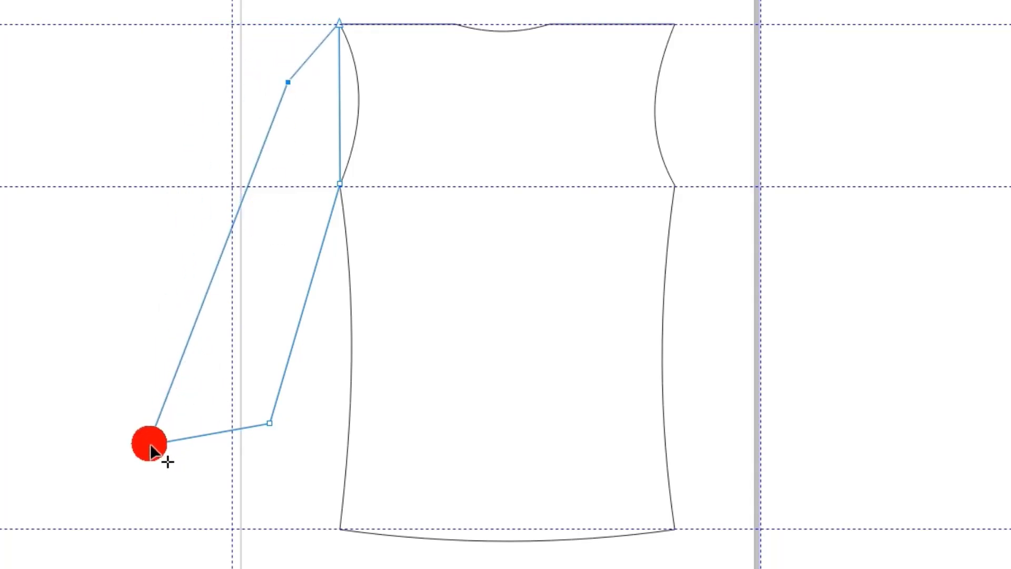
drag(151, 446, 185, 376)
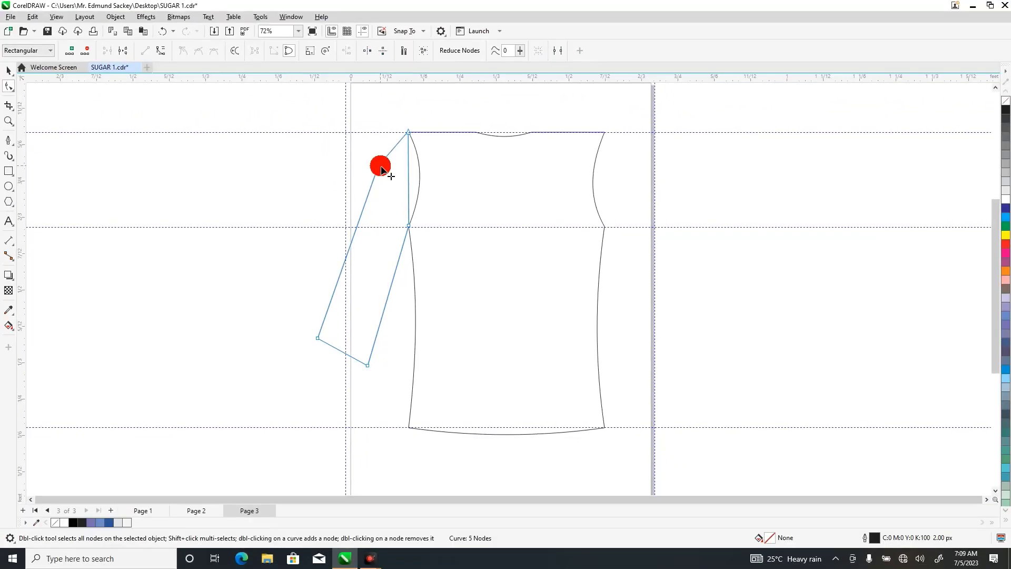
Turn the sleeve's outer edge into one smooth curve by removing its upper node, and shift the inner cuff corner slightly.
click(162, 53)
double_click(379, 170)
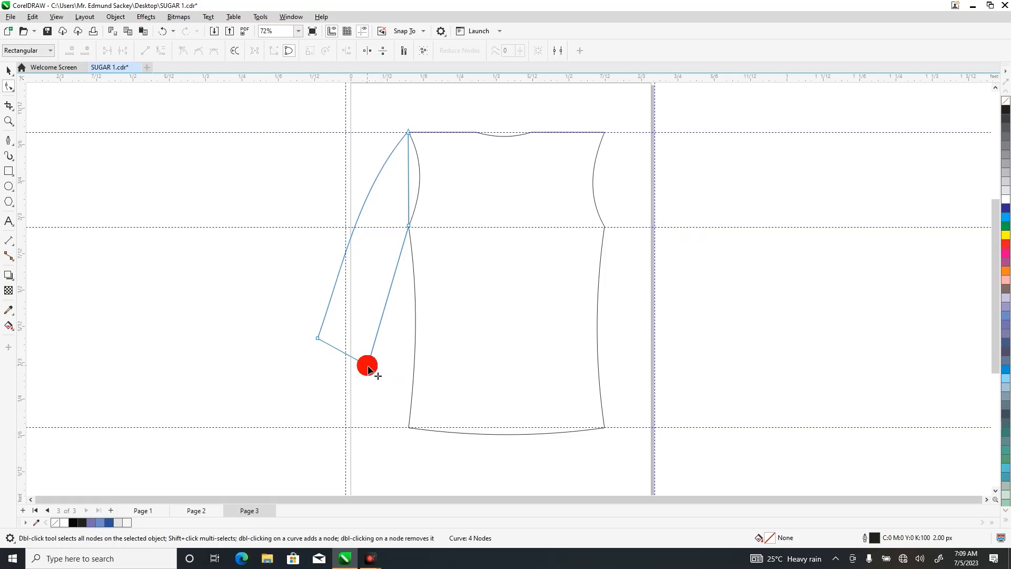
drag(369, 361, 364, 362)
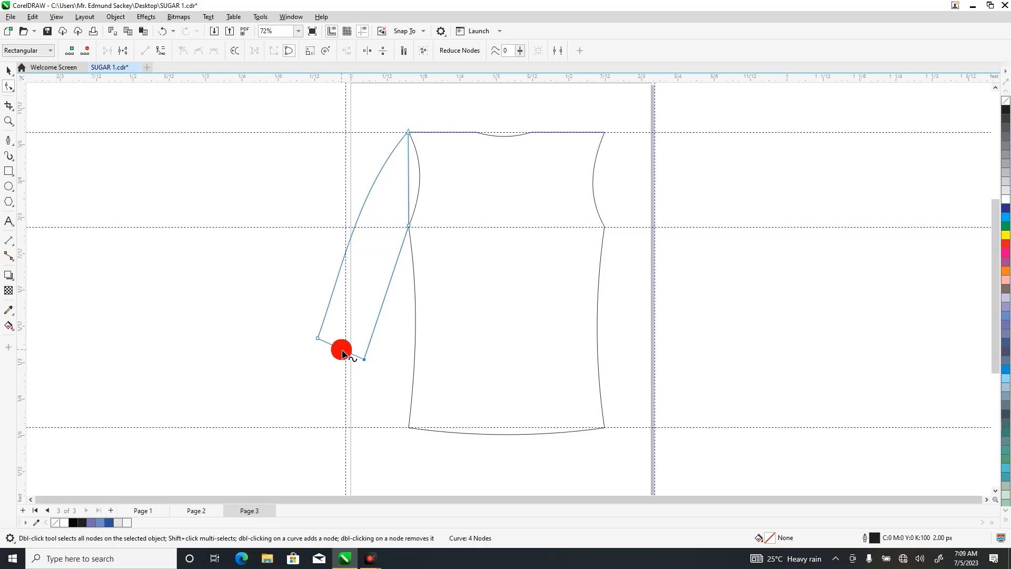
Convert the sleeve's cuff edge to a curve and bend it outward.
double_click(342, 350)
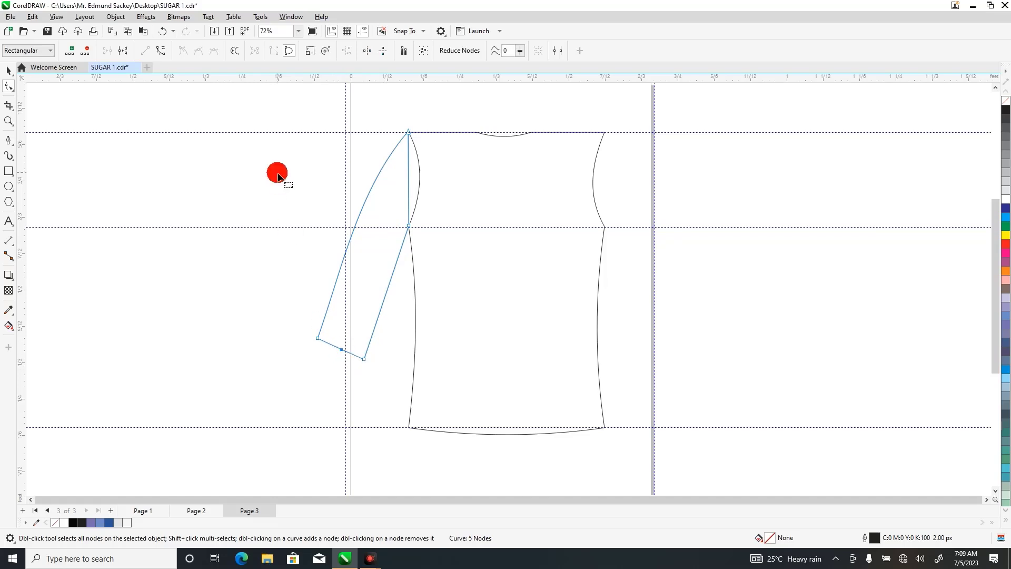
click(162, 50)
double_click(343, 350)
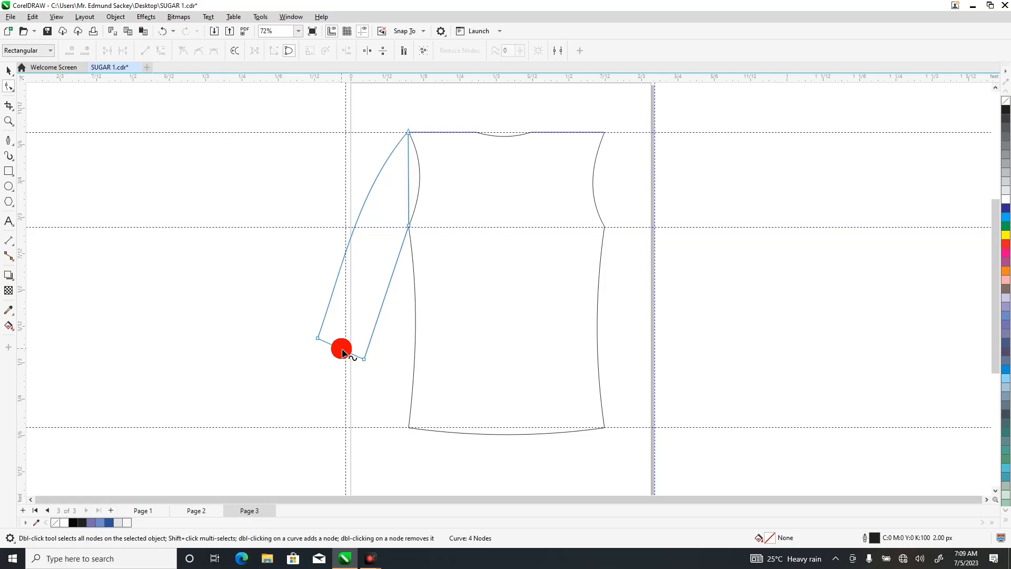
drag(342, 353, 340, 359)
Curve the sleeve's inner top edge to follow the bodice's left armhole and fine-tune the inner cuff corner.
double_click(409, 177)
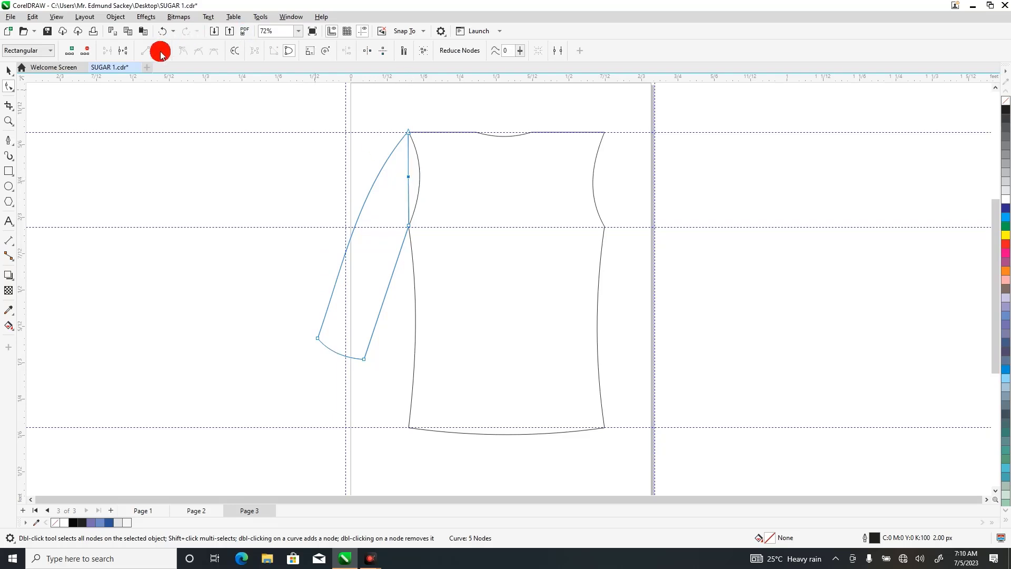
click(412, 182)
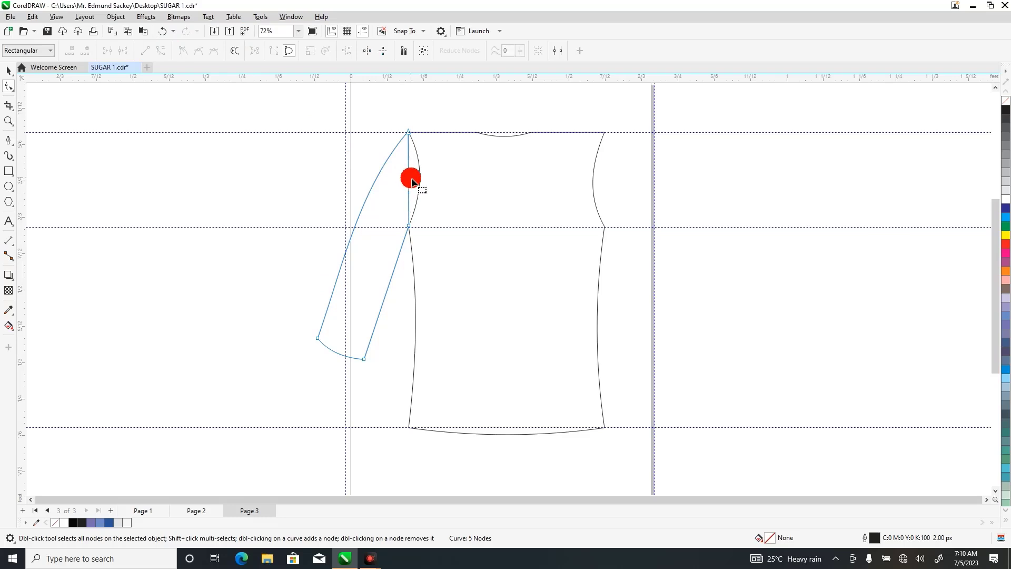
drag(411, 178, 422, 177)
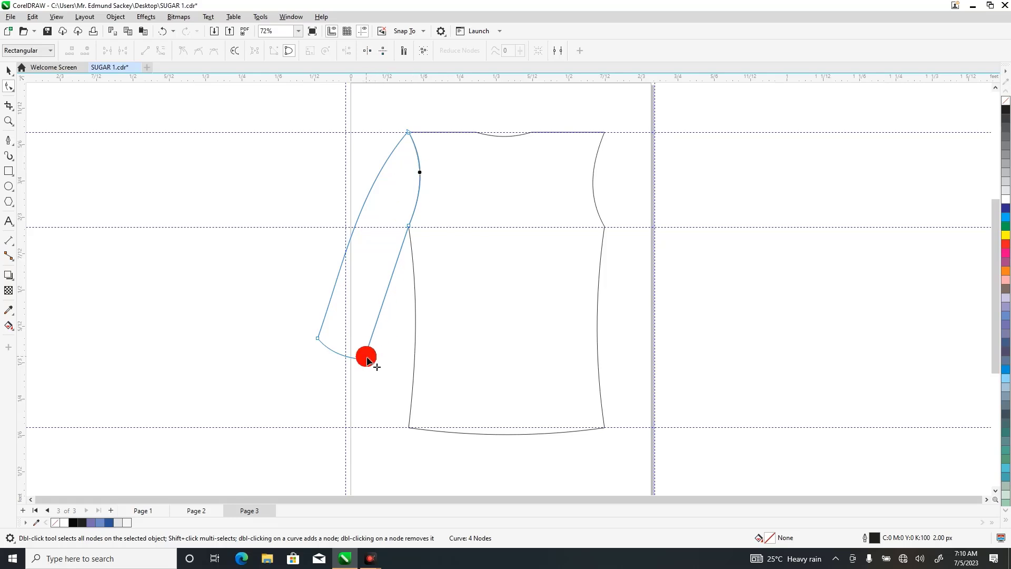
drag(366, 360, 362, 359)
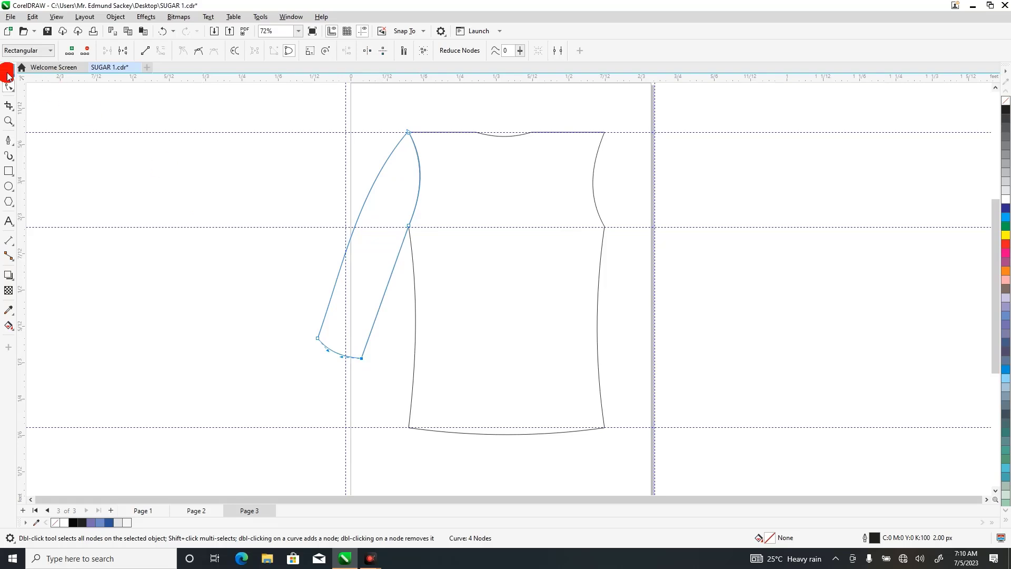
Copy and paste the left sleeve, and move the duplicate across to the right shoulder of the bodice.
click(7, 72)
click(372, 242)
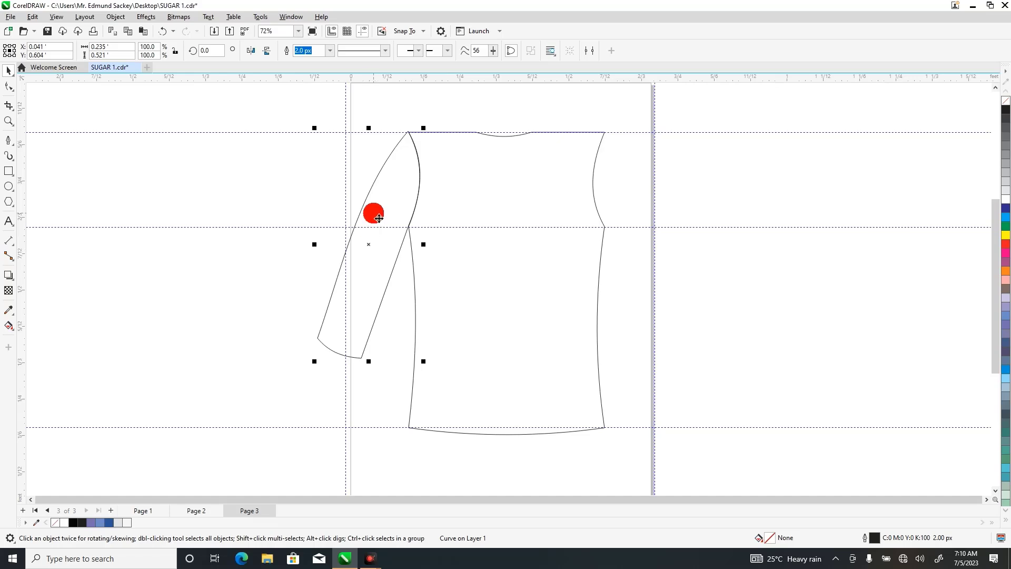
right_click(375, 215)
mouse_move(407, 287)
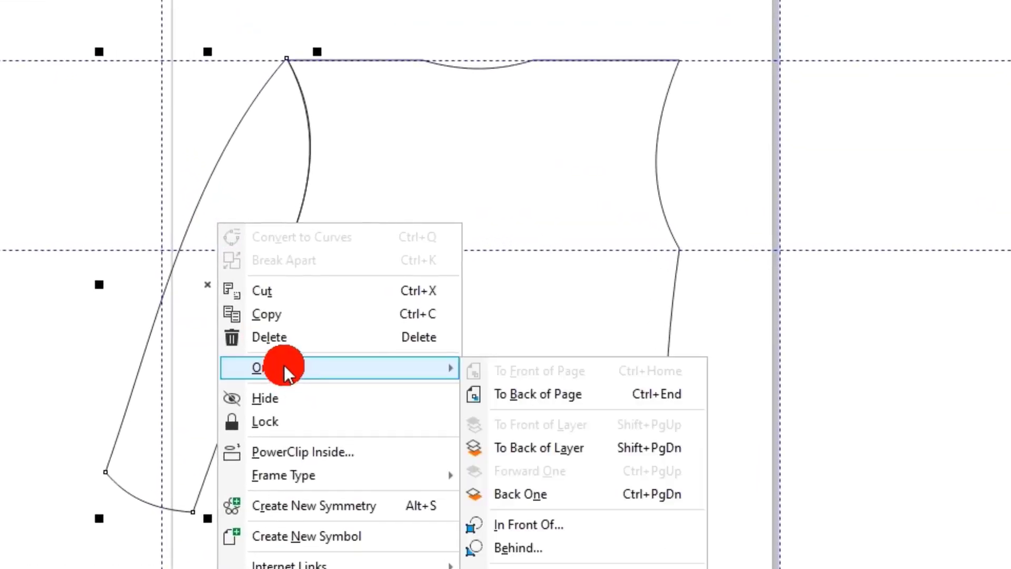
click(271, 315)
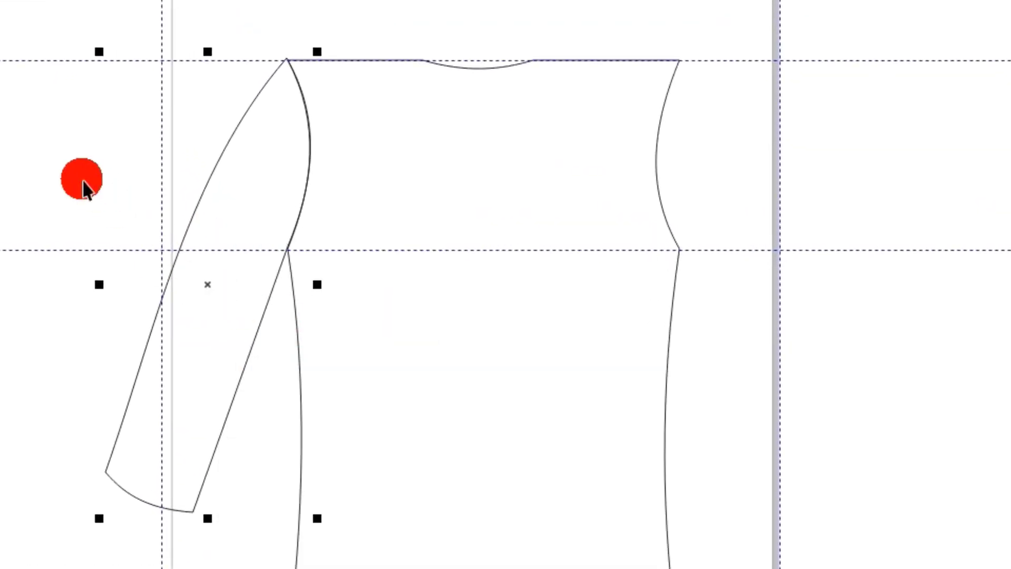
right_click(84, 187)
click(124, 338)
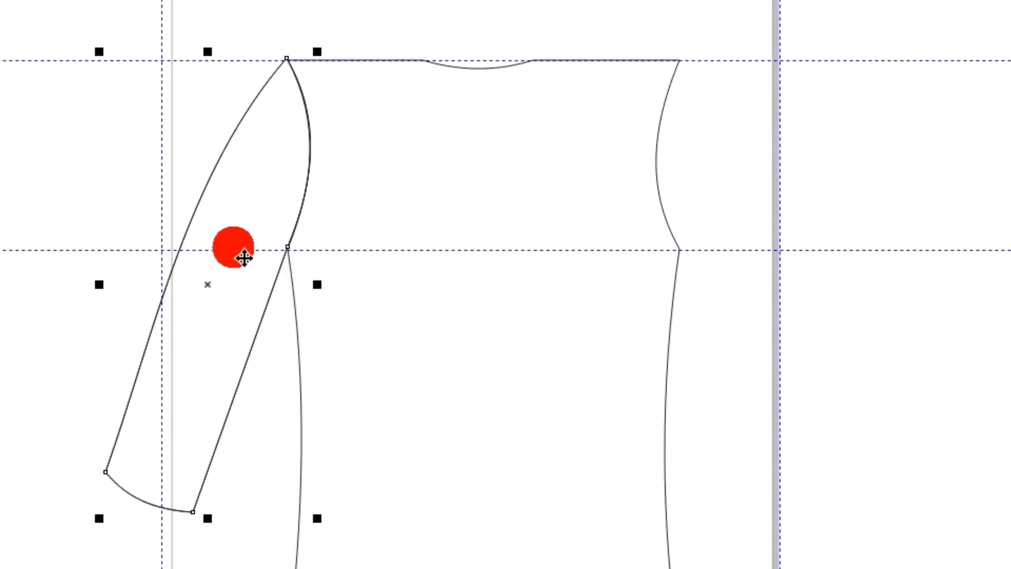
drag(305, 212, 616, 219)
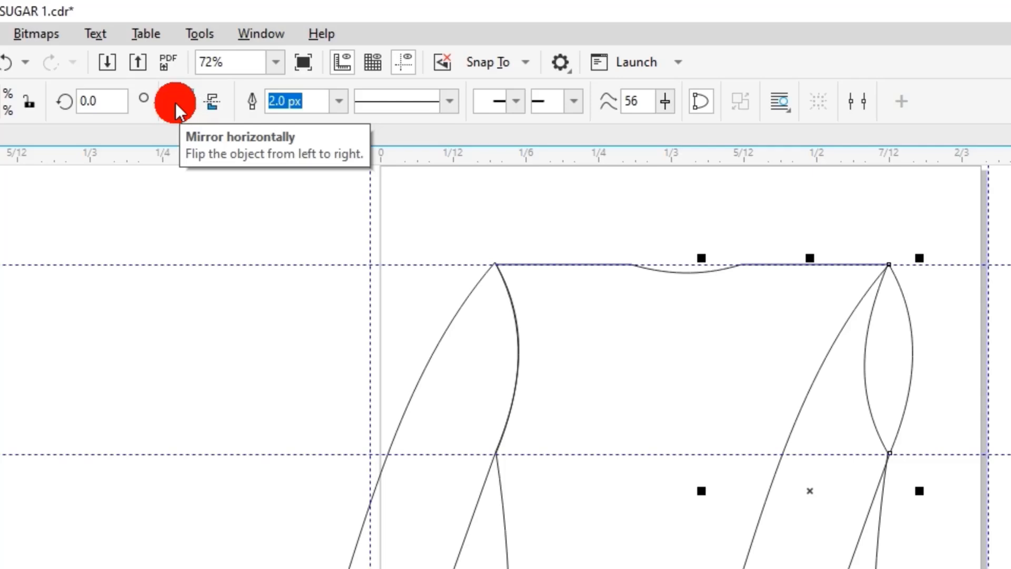
Mirror the copied sleeve horizontally and align its top corner with the bodice's right shoulder point.
click(178, 101)
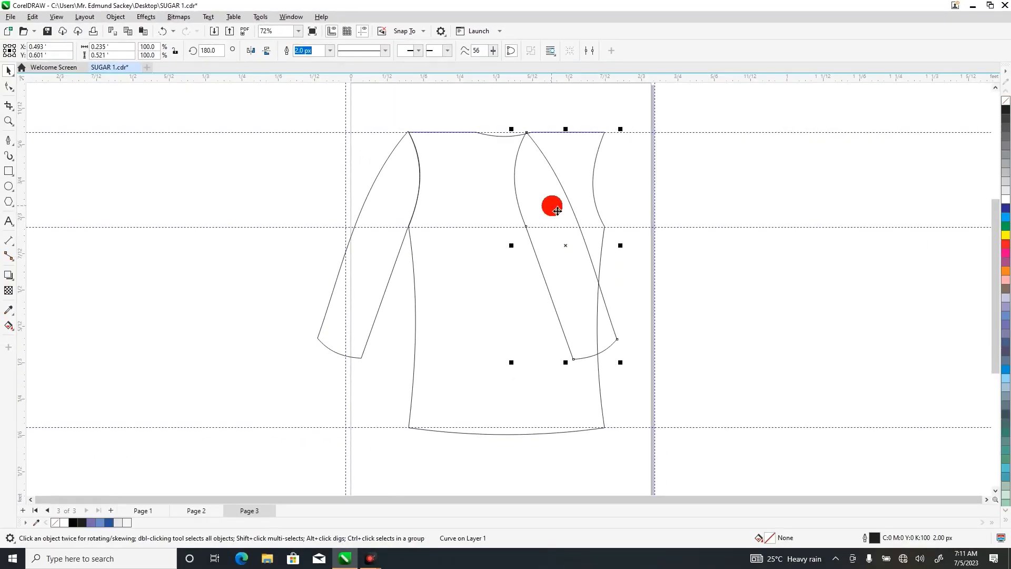
drag(557, 211, 642, 208)
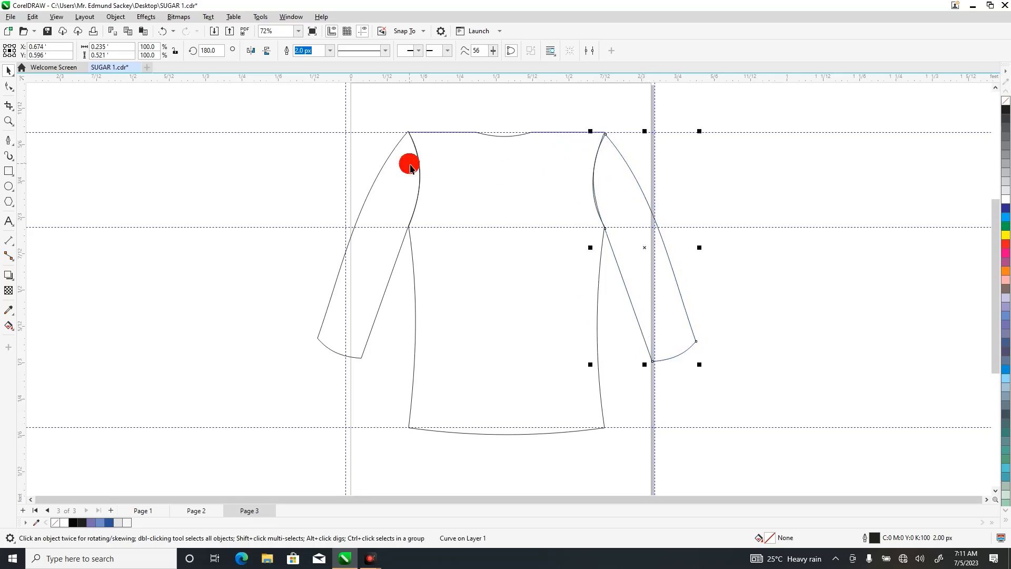
click(10, 122)
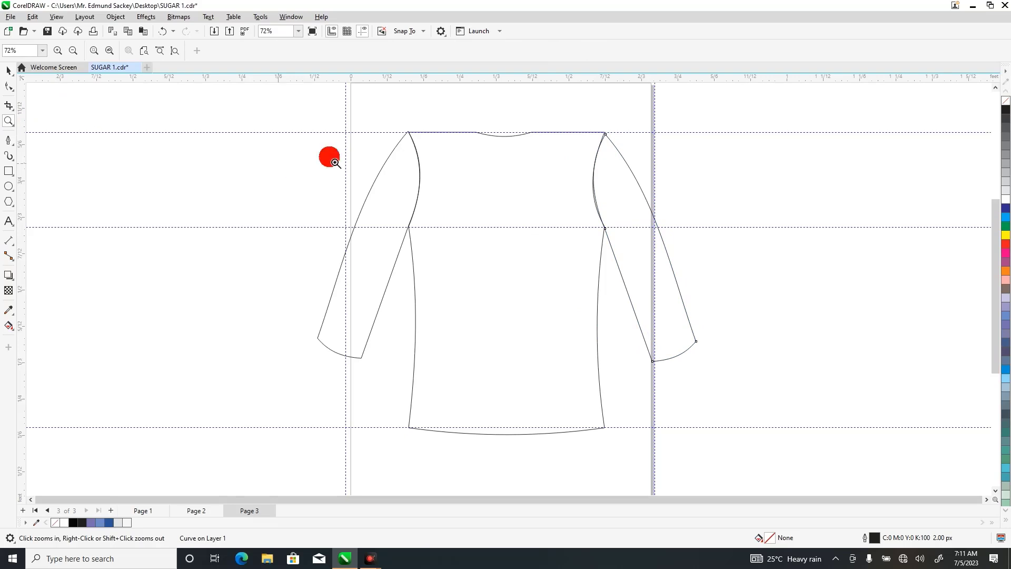
drag(577, 122, 669, 266)
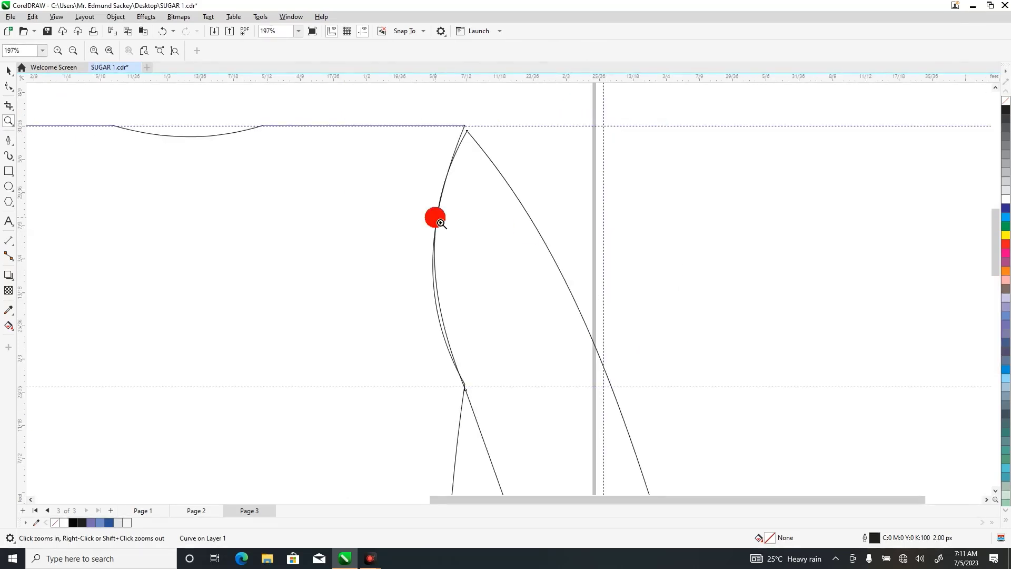
click(9, 71)
mouse_move(501, 210)
mouse_down()
mouse_move(498, 195)
mouse_move(499, 207)
mouse_up()
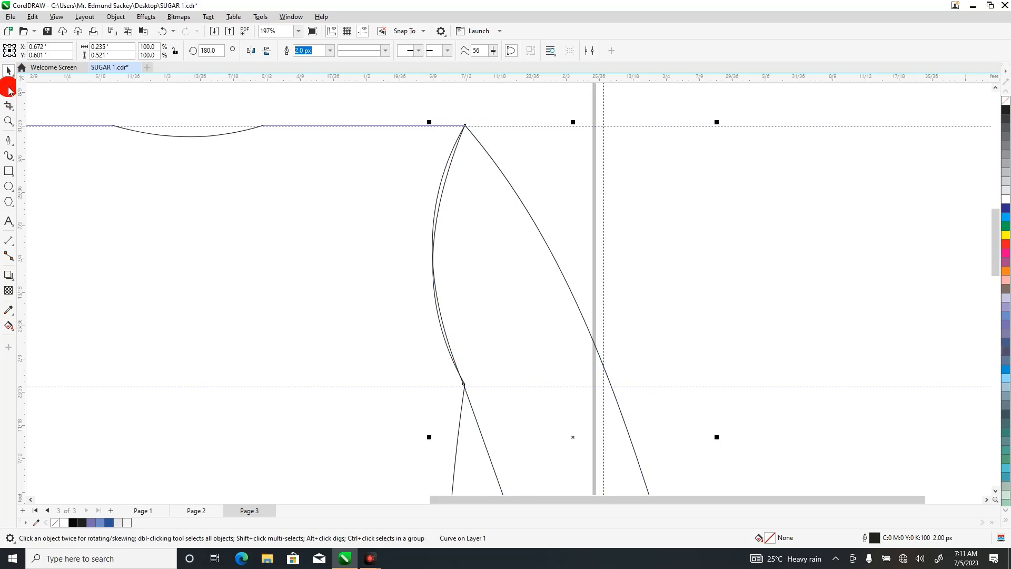
Reshape the bodice's right armhole curve with its node handles to match the sleeve's inner top edge.
click(8, 87)
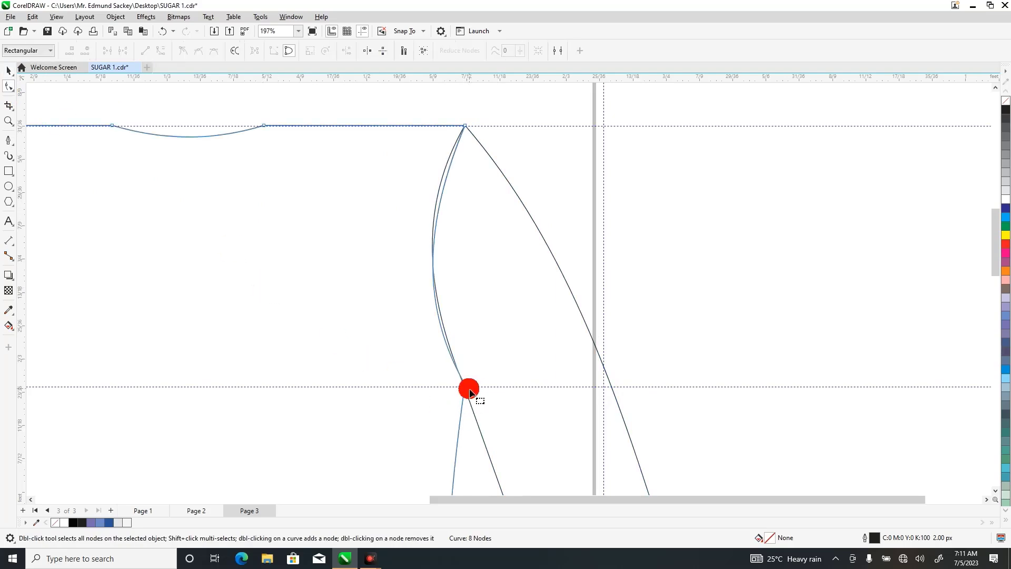
click(467, 128)
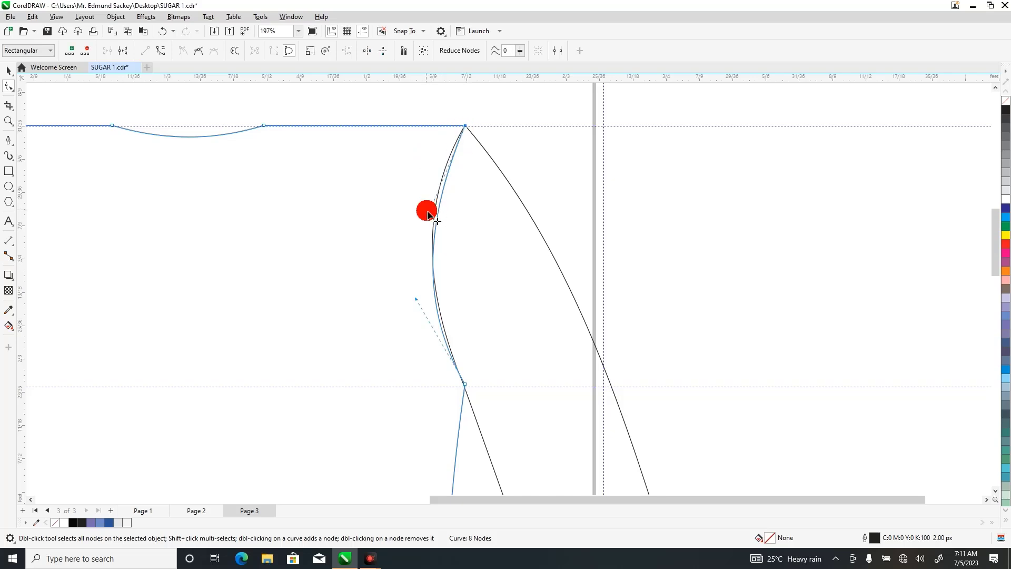
drag(429, 215, 430, 169)
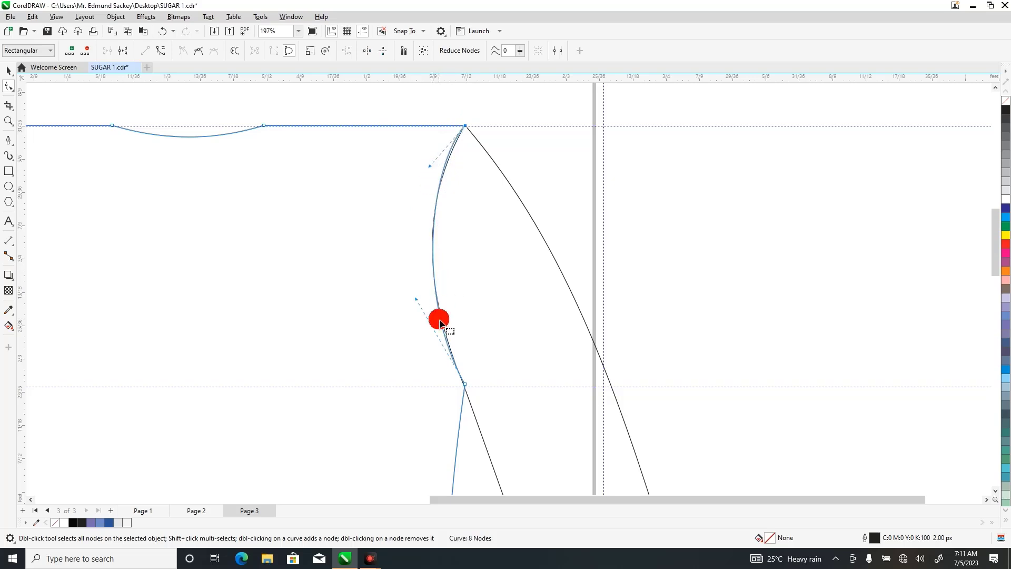
drag(425, 310, 417, 300)
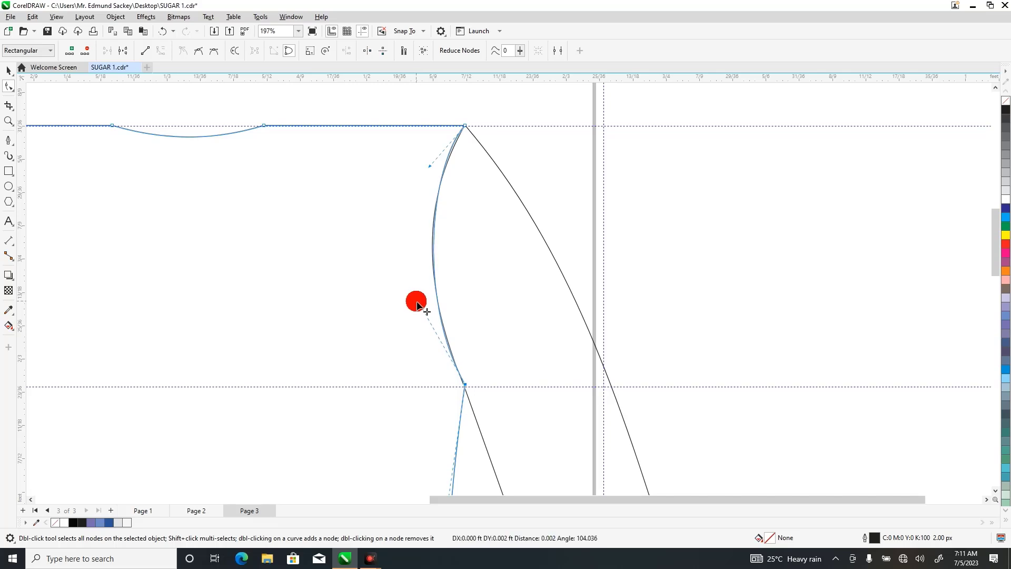
click(8, 122)
key(F4)
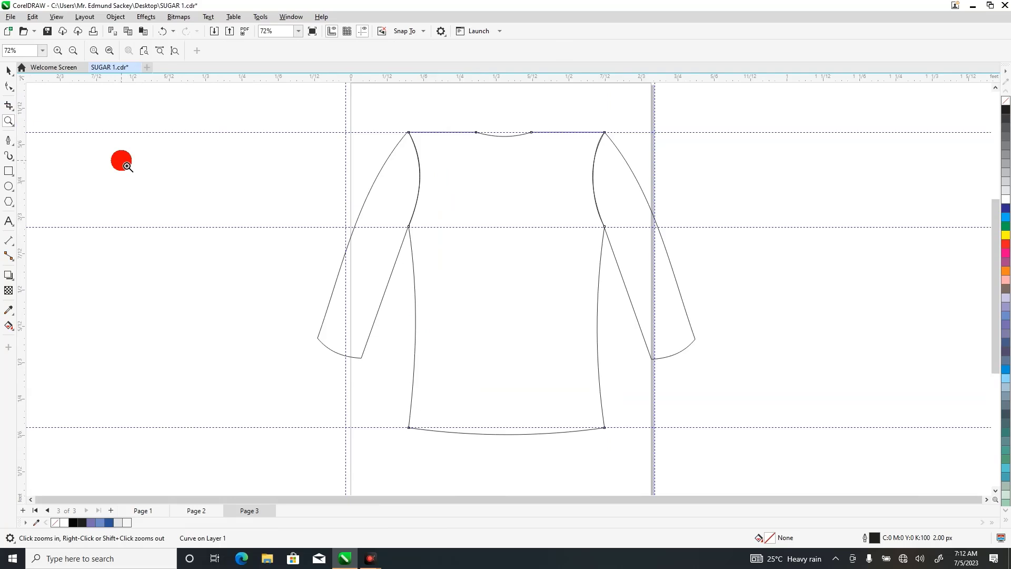
click(9, 70)
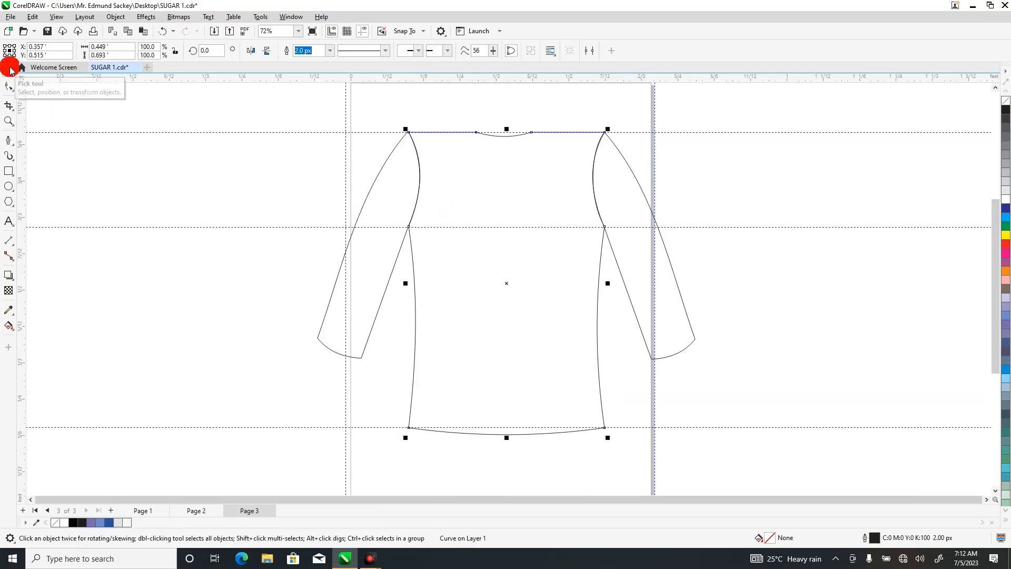
click(246, 333)
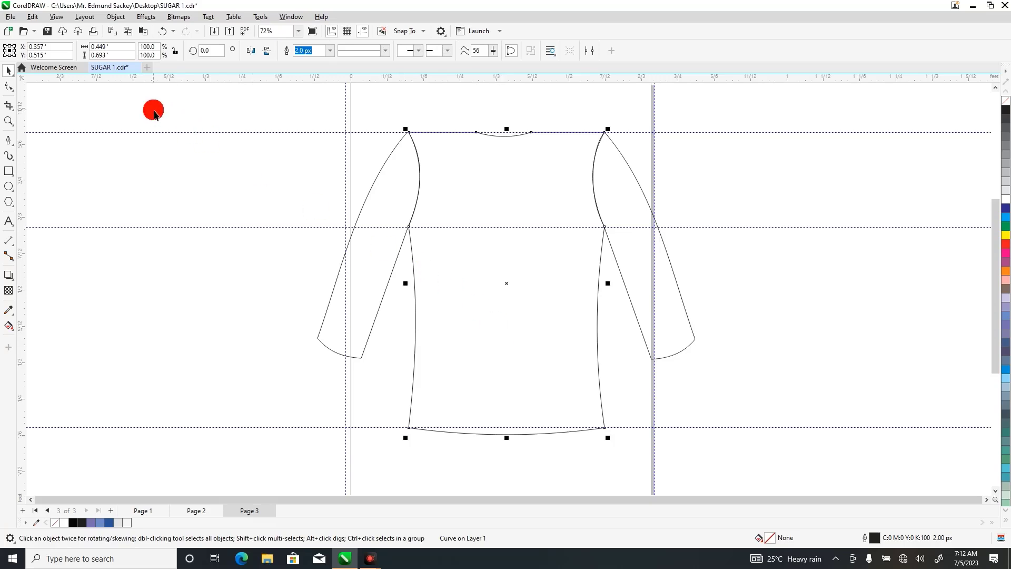
Add a node just below the underarm on each sleeve's inner edge and move it onto the bodice's side seam.
click(8, 87)
click(388, 257)
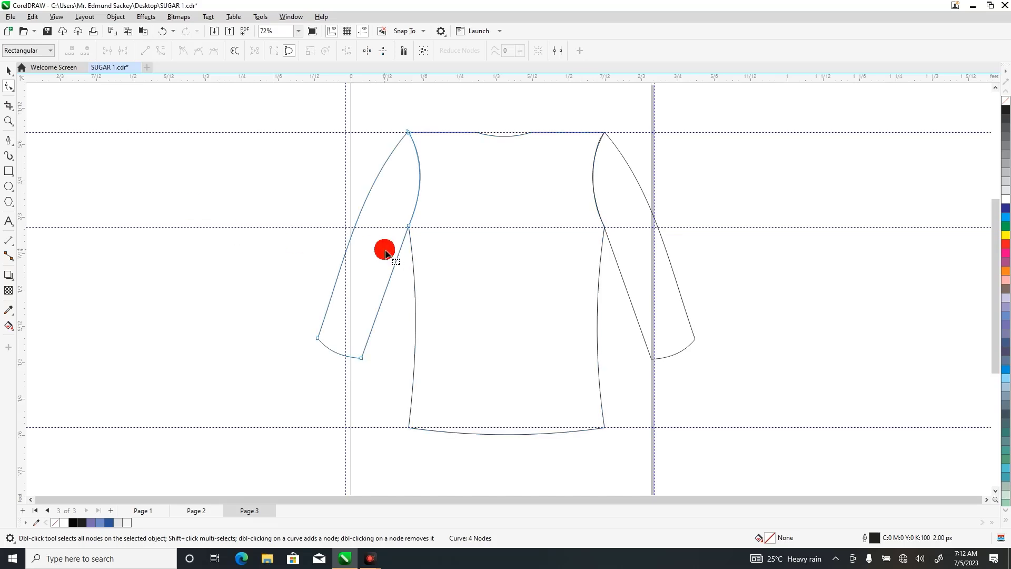
double_click(405, 247)
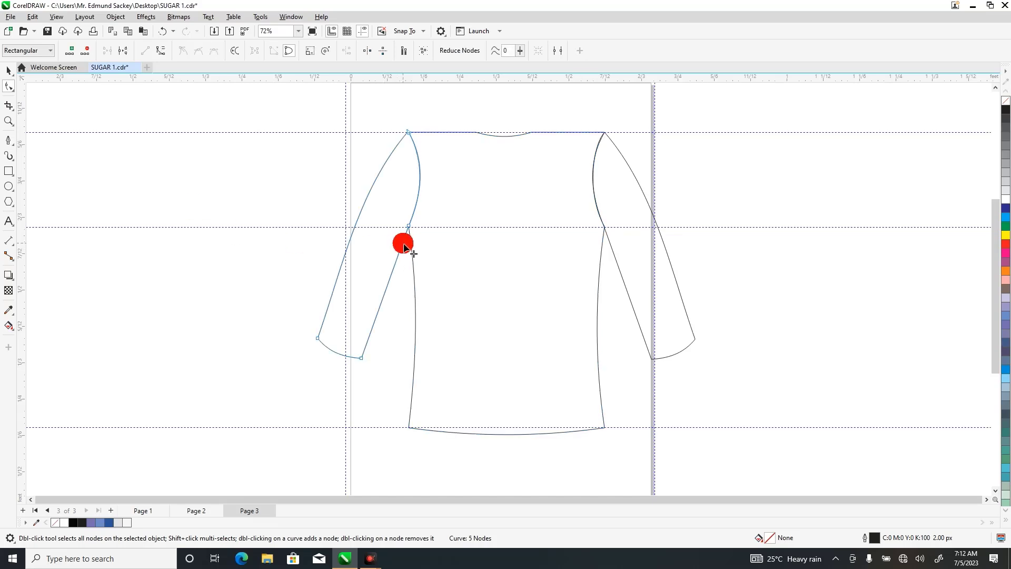
drag(405, 246, 413, 248)
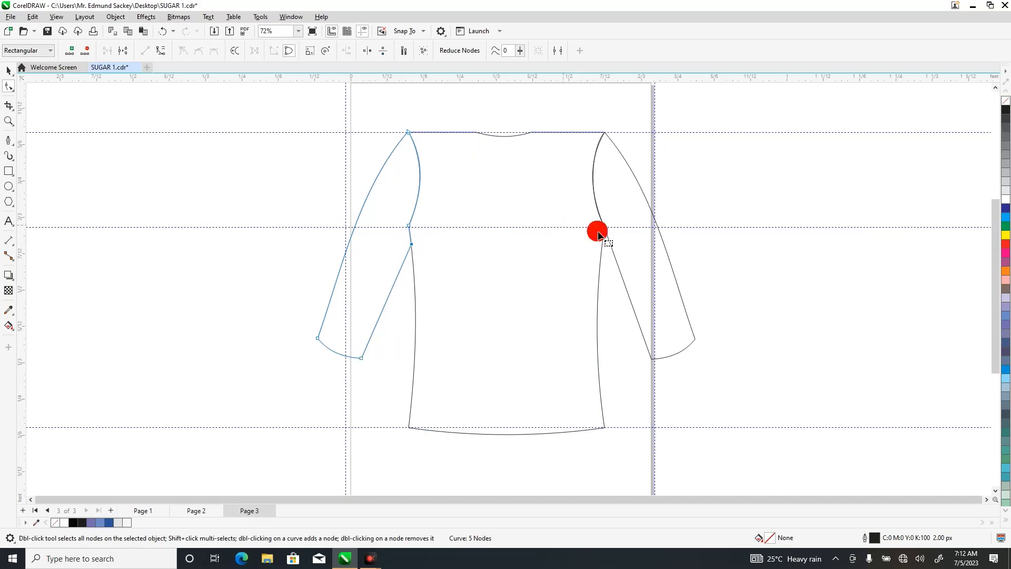
click(611, 246)
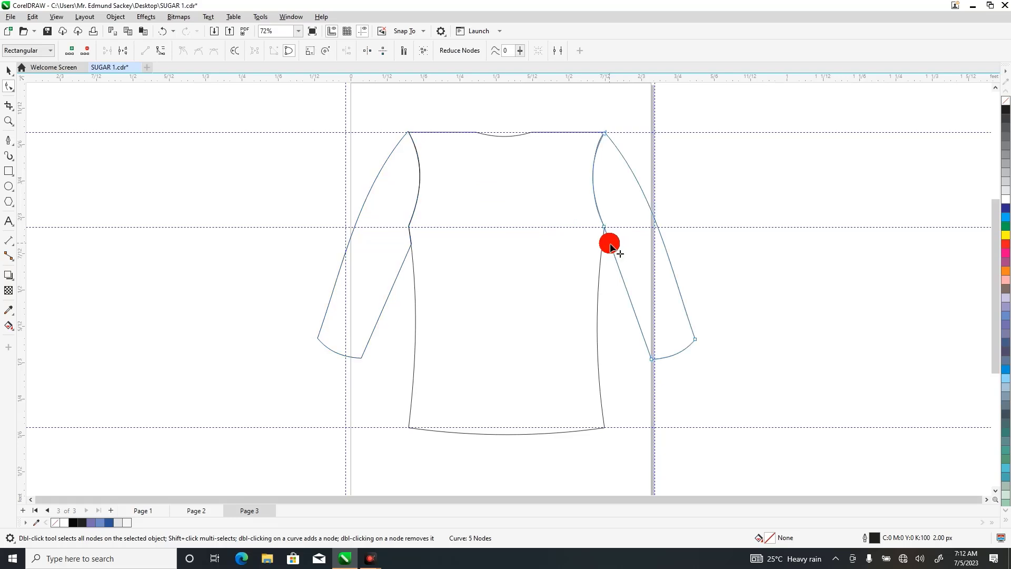
drag(611, 247, 603, 250)
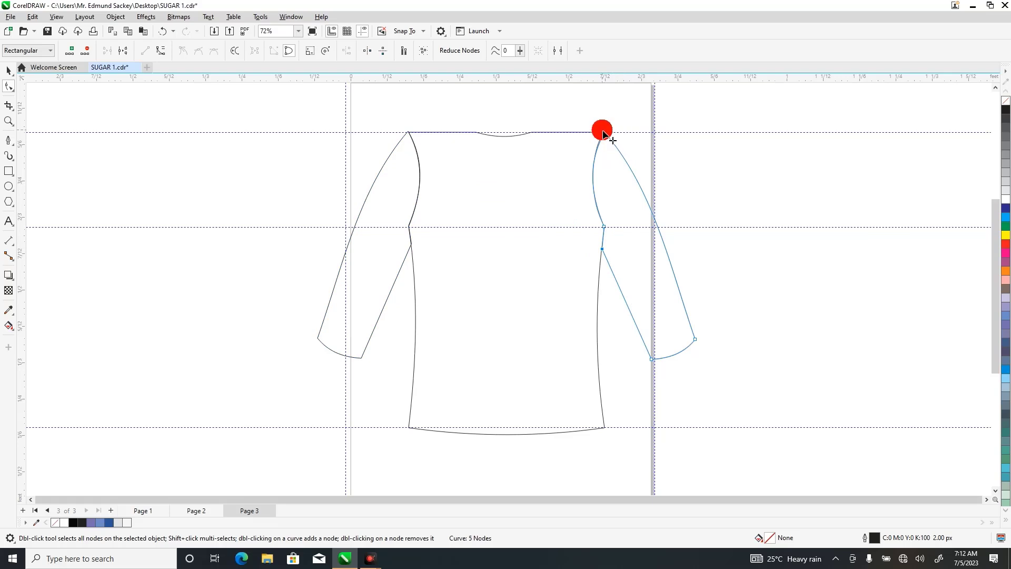
Flatten the outer edge curves of the right and left sleeves by adjusting the handles of their shoulder and cuff nodes.
drag(607, 138, 653, 210)
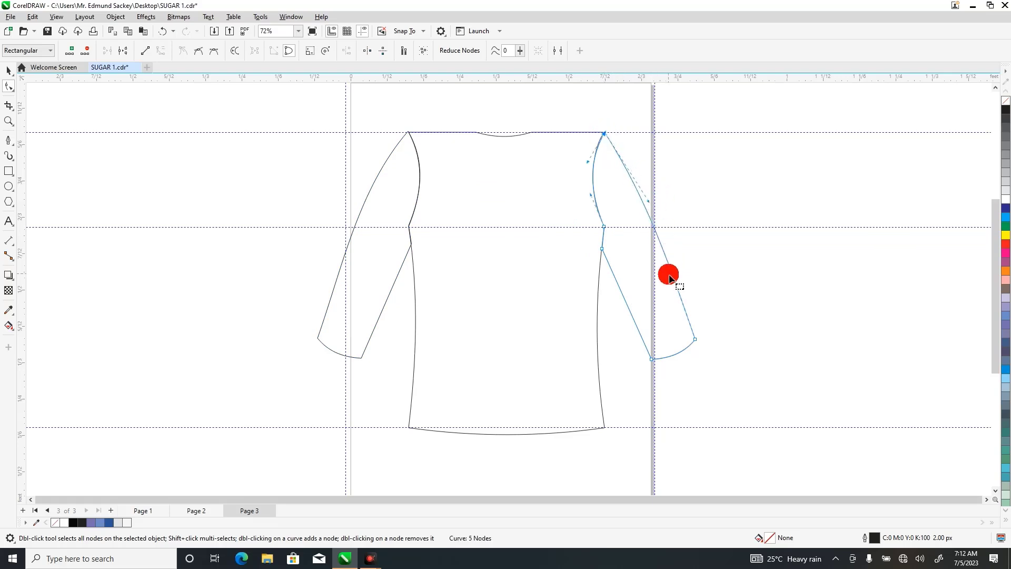
drag(672, 274, 664, 271)
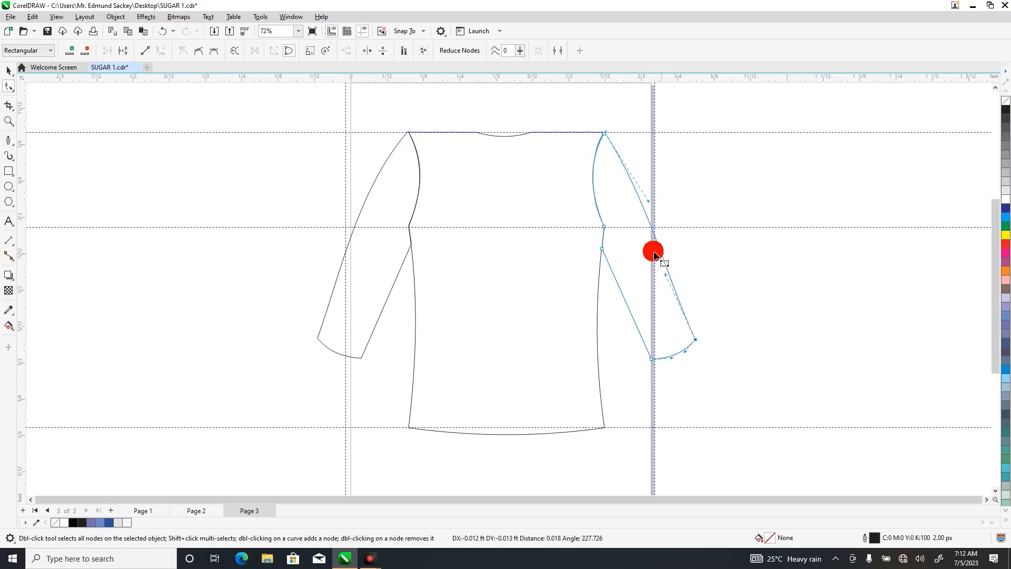
click(368, 225)
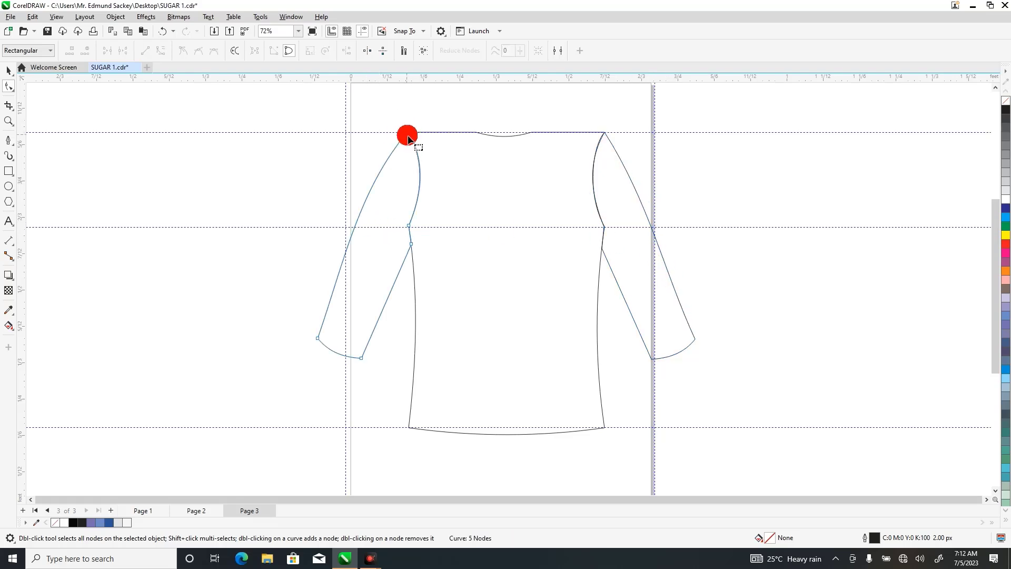
click(409, 135)
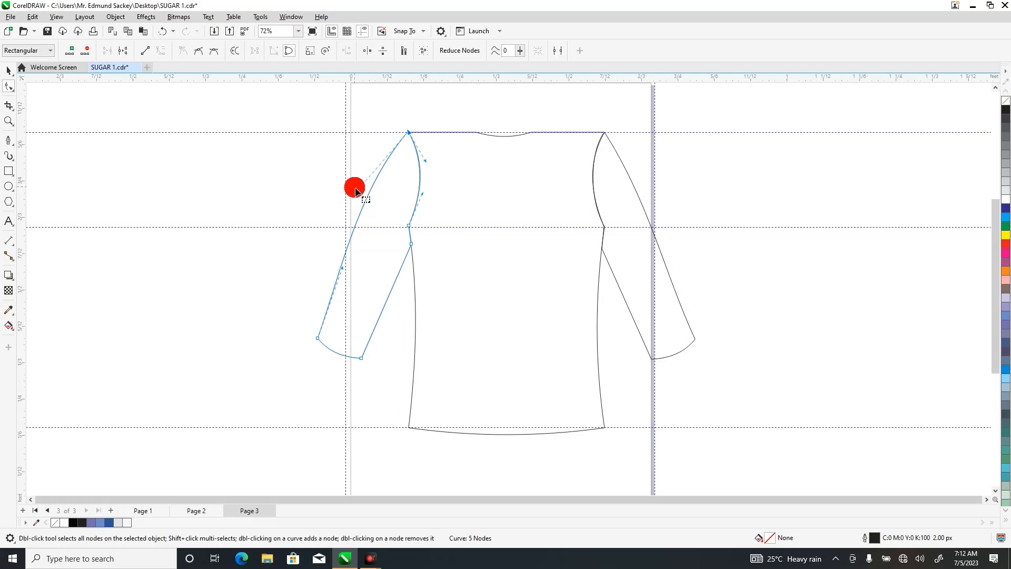
drag(359, 193, 363, 203)
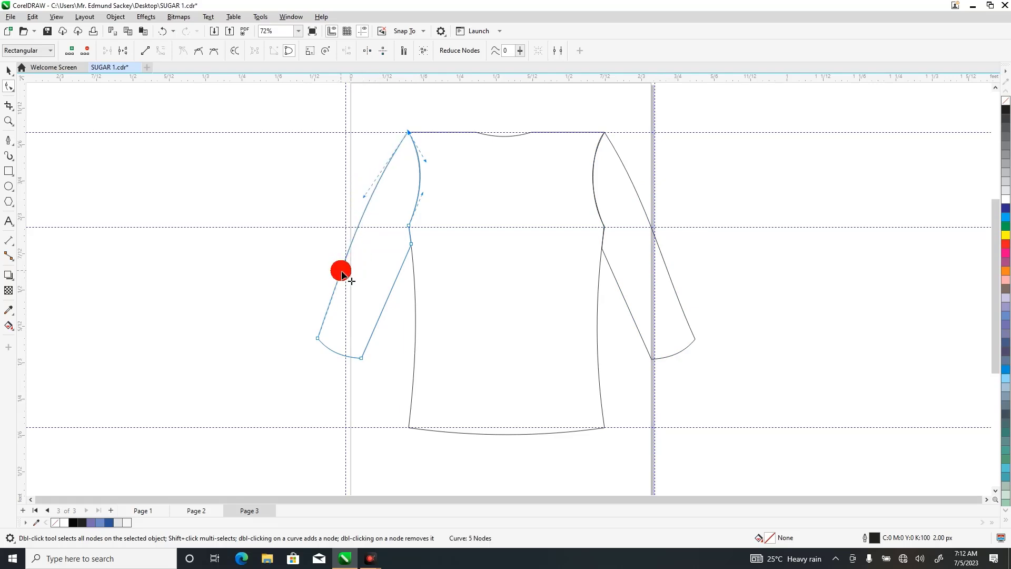
drag(342, 271, 345, 273)
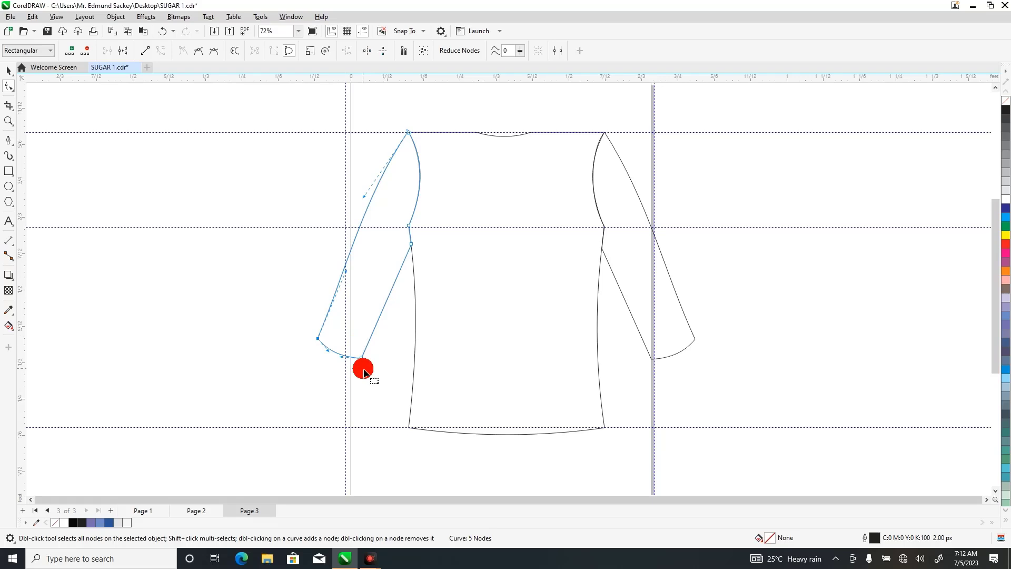
Select both cuff nodes of the left sleeve and nudge them inward toward the bodice.
drag(304, 318, 386, 386)
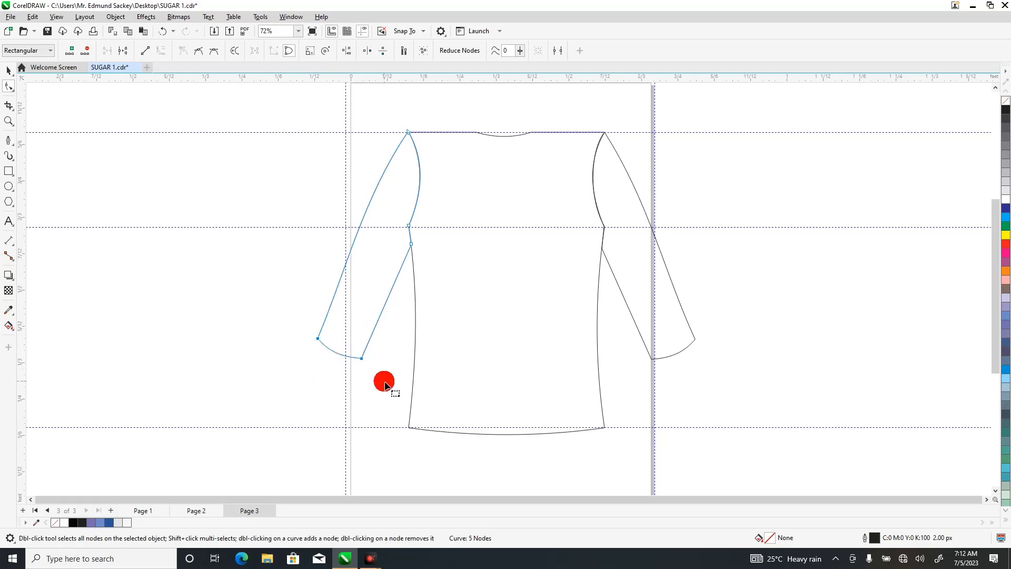
key(Right)
key(Right)
key(Right)
key(Right)
key(Right)
key(Right)
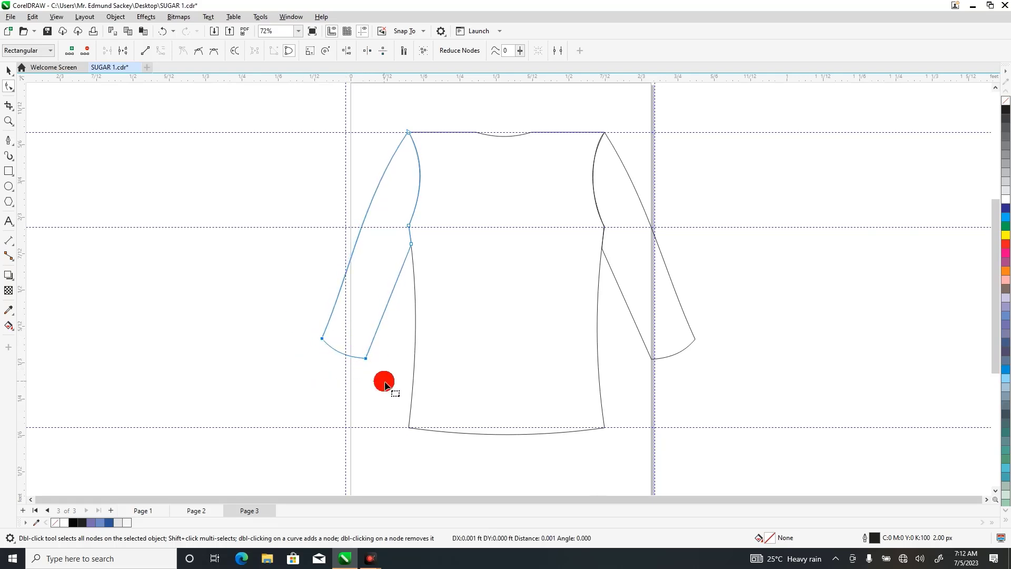
key(Right)
key(Right)
key(Right)
key(Right)
key(Right)
key(Right)
key(Right)
key(Right)
key(Right)
key(Right)
key(Right)
key(Right)
key(Right)
key(Right)
key(Right)
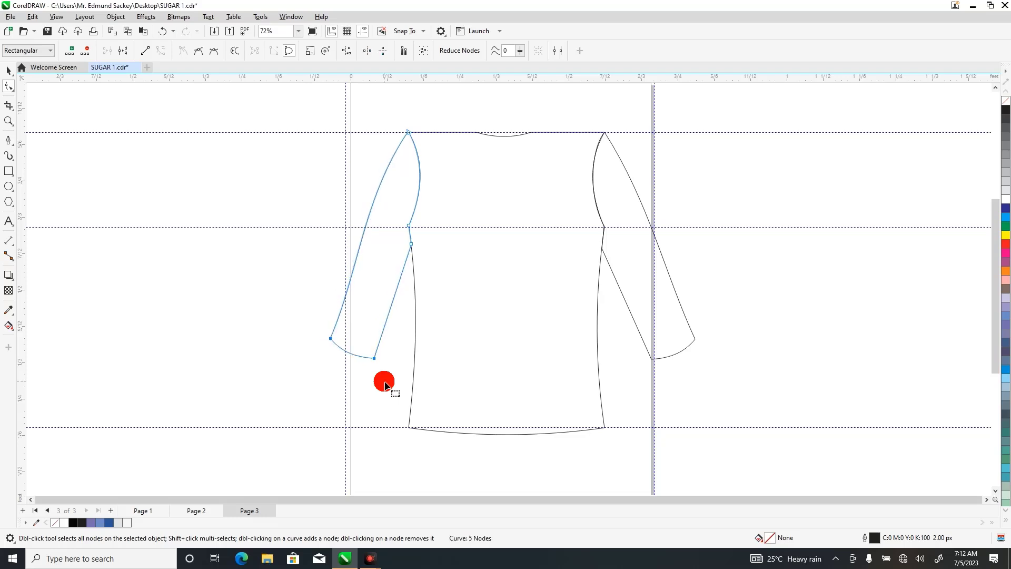
Nudge both cuff nodes of the right sleeve inward toward the bodice to match the left sleeve.
click(692, 336)
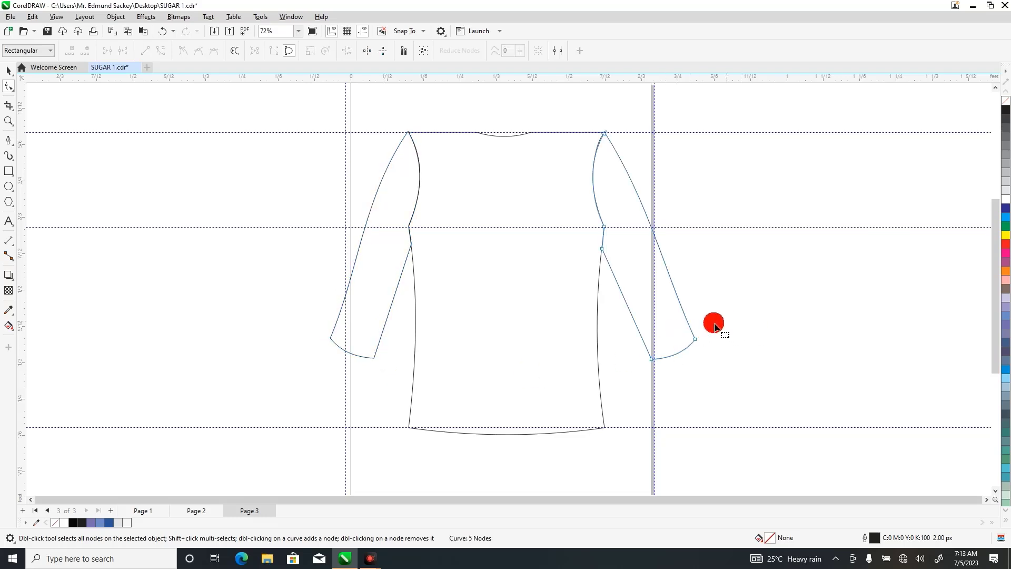
drag(707, 325, 630, 374)
key(Left)
key(Left)
key(Left)
key(Left)
key(Left)
key(Left)
key(Left)
key(Left)
key(Left)
key(Left)
key(Left)
key(Left)
key(Left)
key(Left)
key(Left)
key(Left)
key(Left)
key(Left)
key(Left)
key(Left)
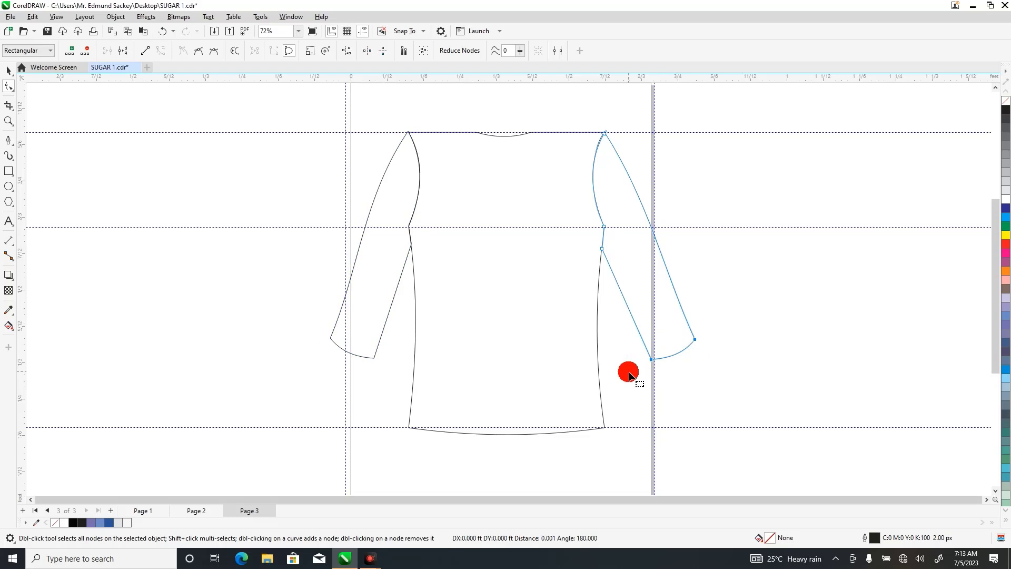
key(Left)
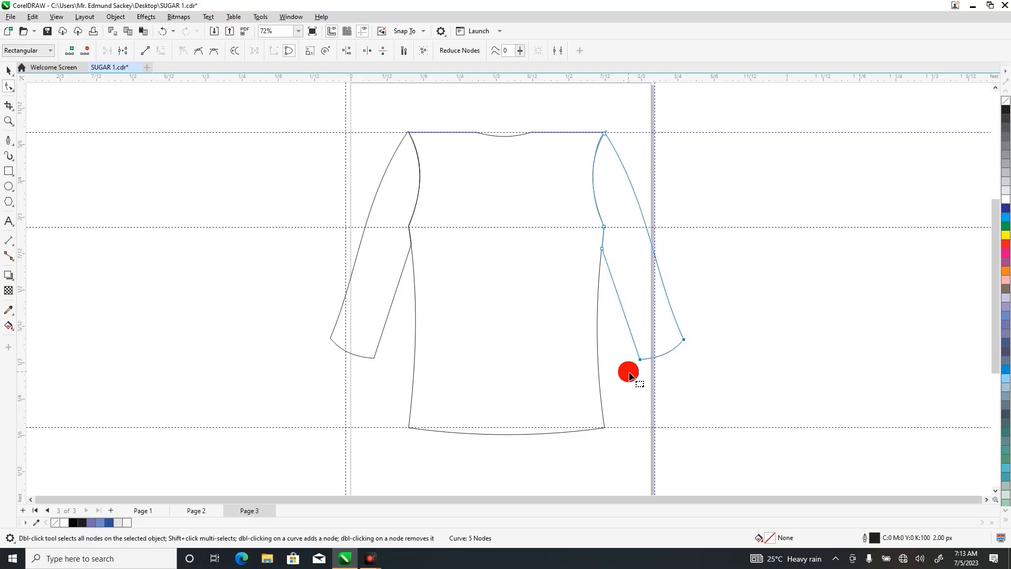
click(737, 247)
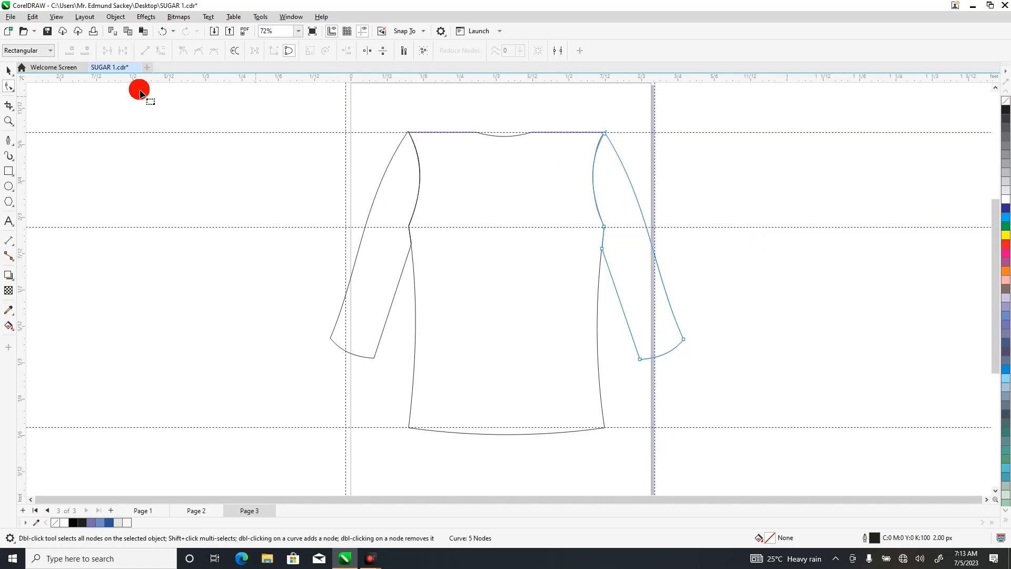
Deselect the sleeve and add a horizontal guideline level with the inner cuff corners, at about Y 0.346 ft.
click(9, 70)
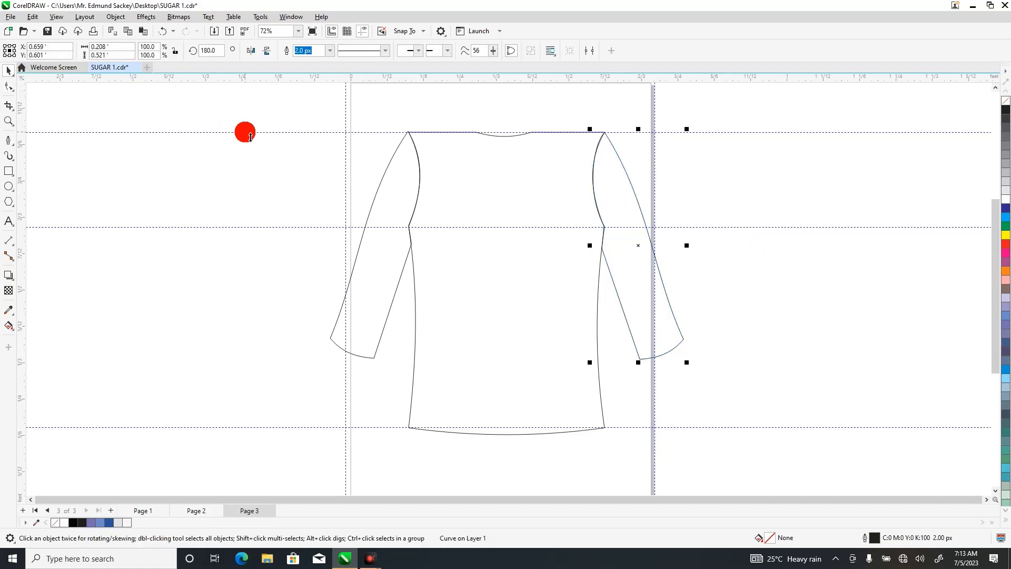
click(246, 135)
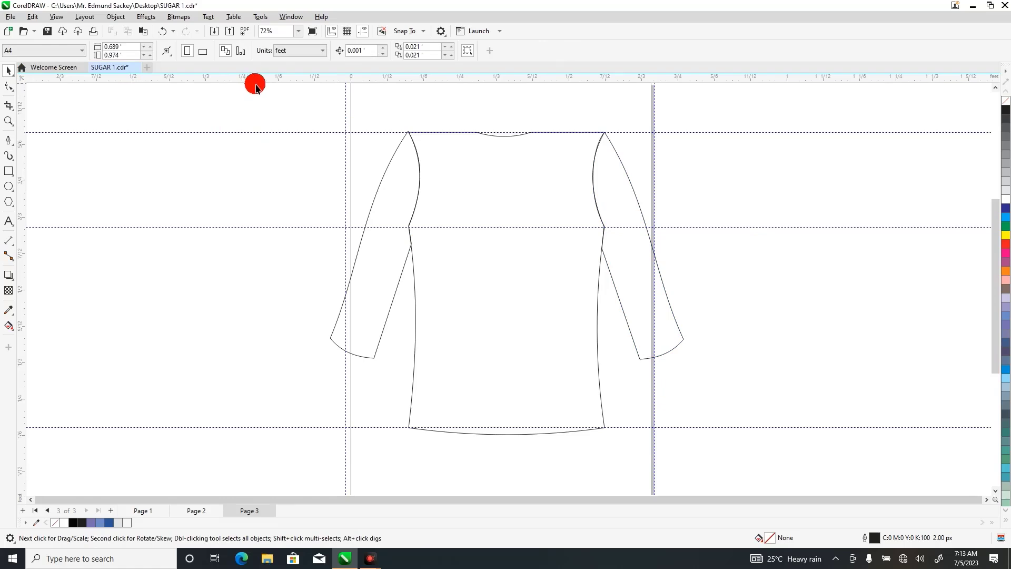
drag(257, 82, 269, 356)
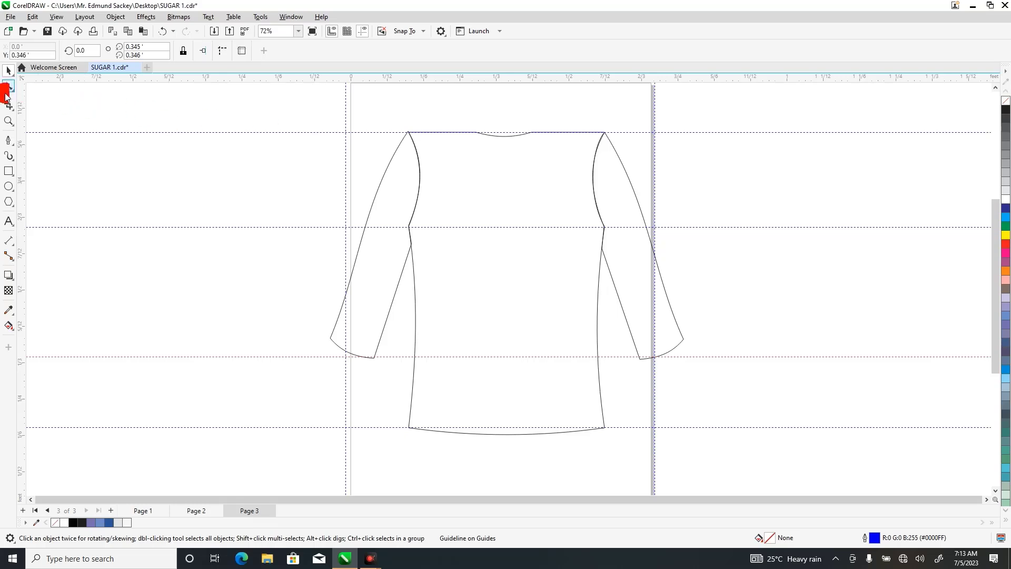
Draw a rectangle about 0.103 by 0.134 ft over the left half of the neckline.
click(9, 171)
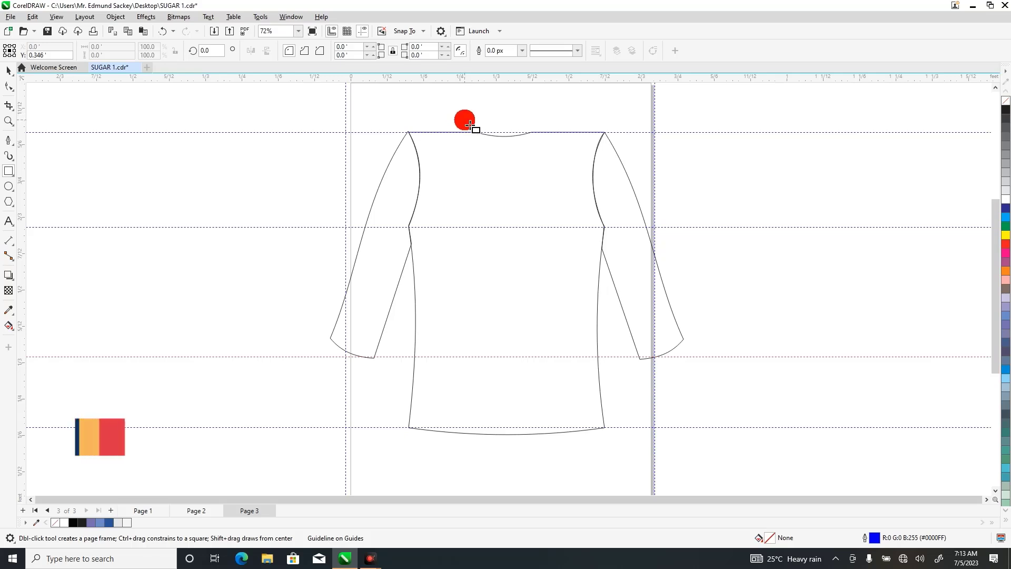
drag(464, 120, 514, 181)
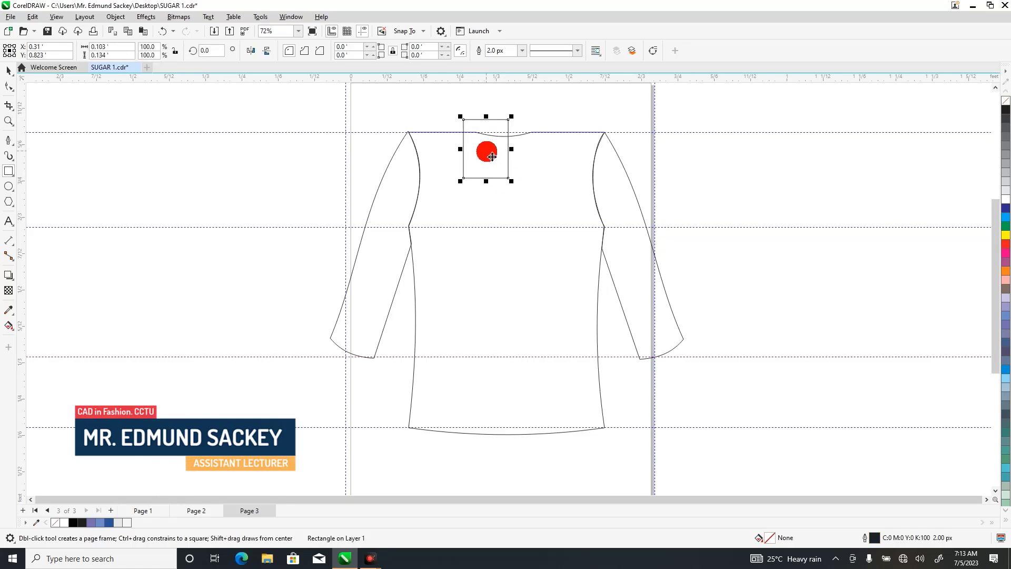
Convert the neckline rectangle to curves and move its corner nodes into a narrow slanted collar shape on the left side.
right_click(493, 156)
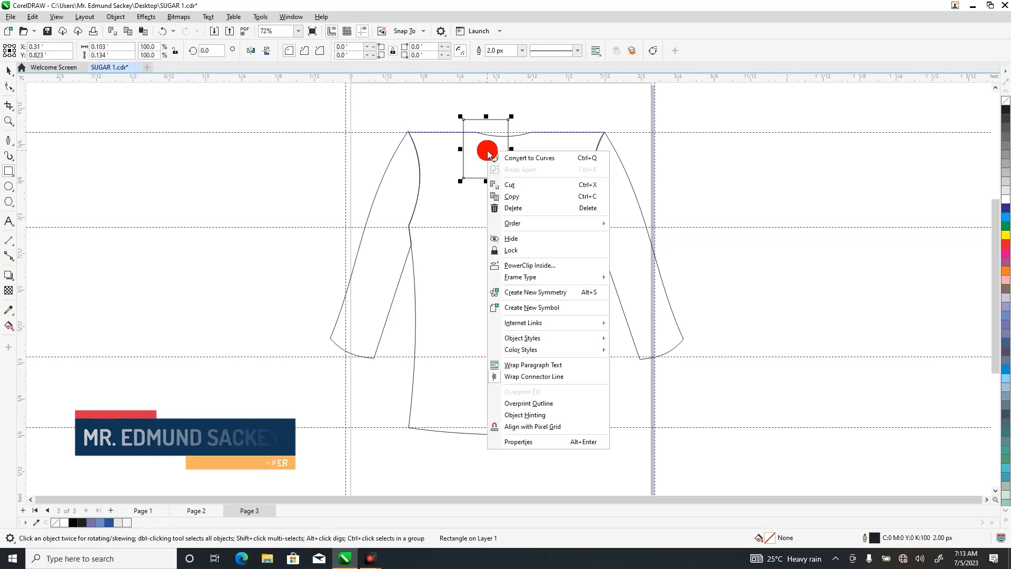
click(520, 158)
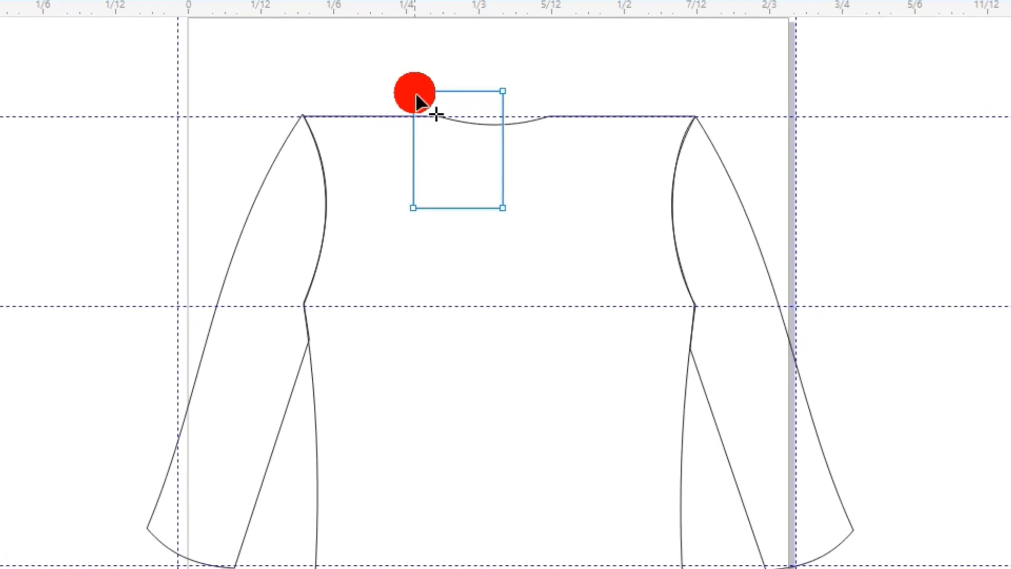
drag(415, 93, 415, 115)
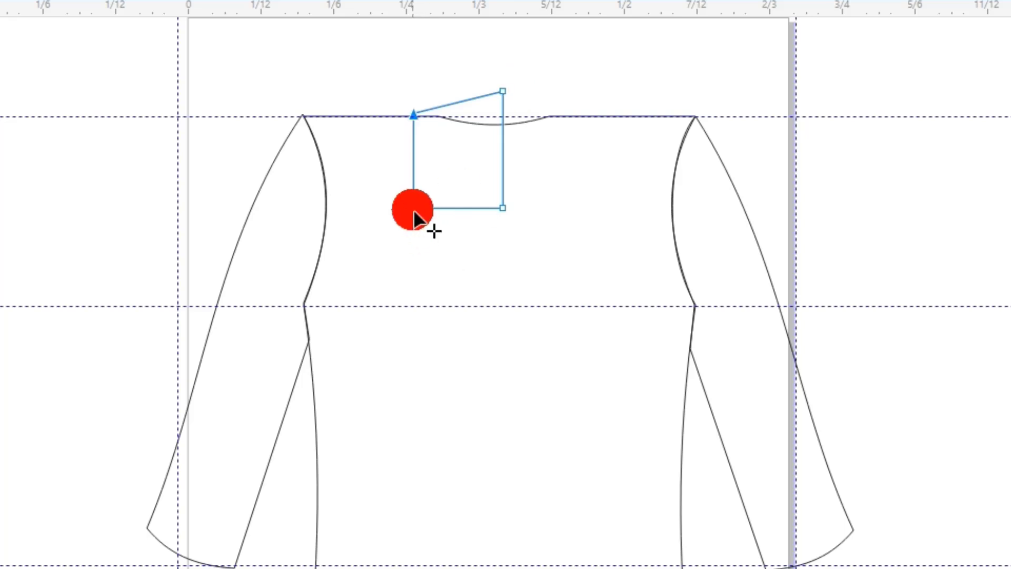
drag(417, 214, 441, 205)
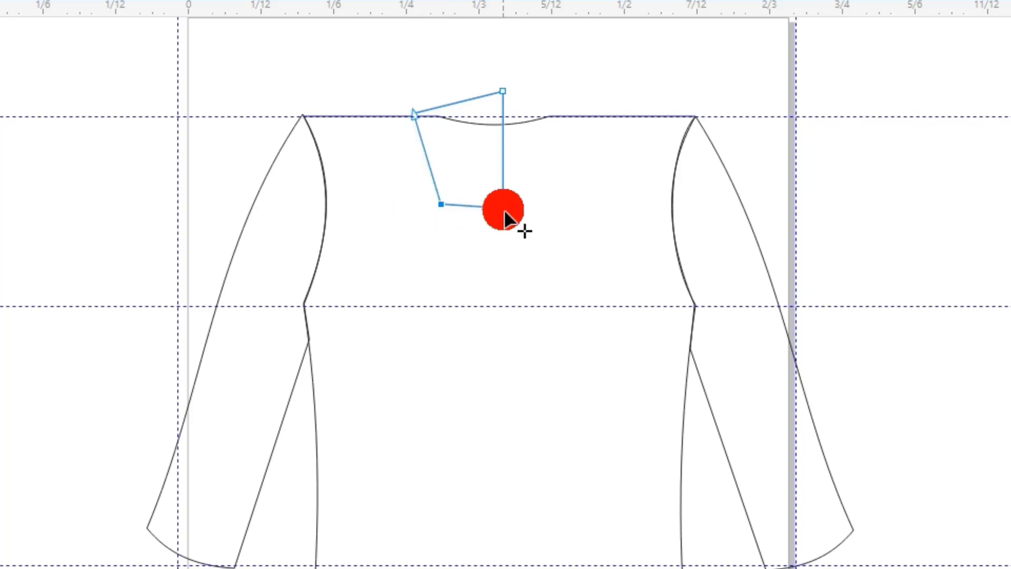
drag(506, 213, 488, 176)
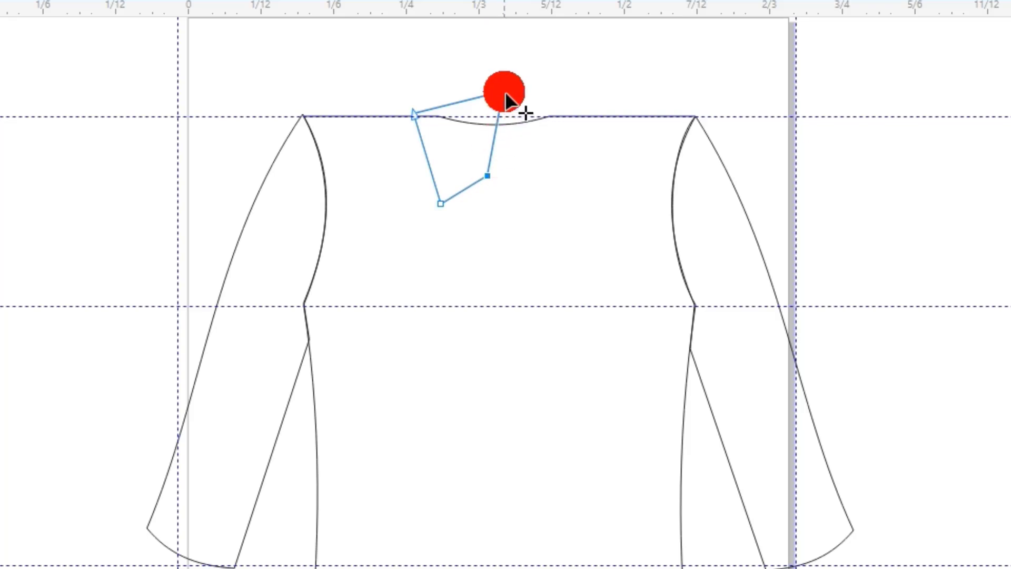
drag(506, 95, 456, 93)
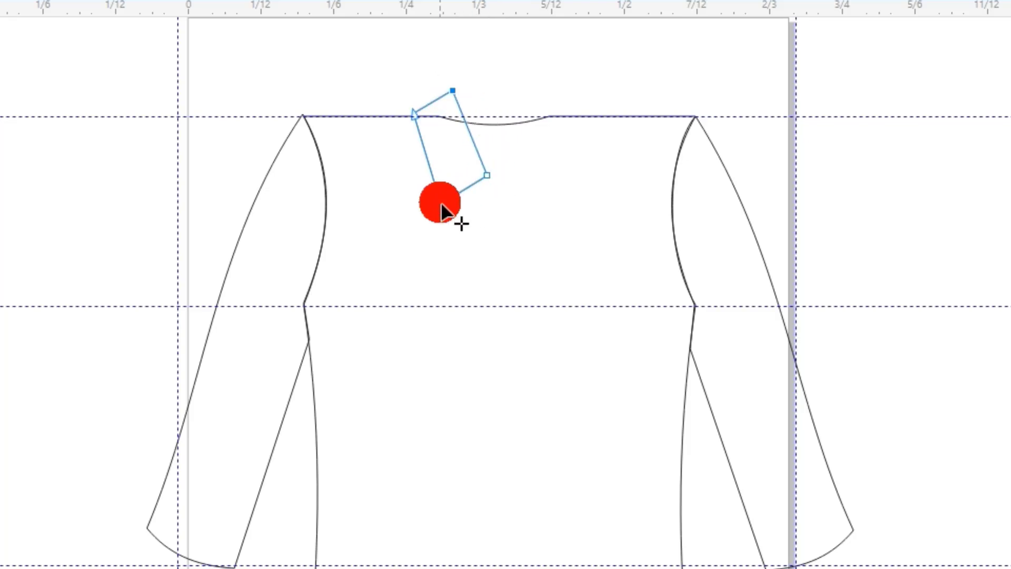
mouse_move(441, 207)
mouse_down()
mouse_move(448, 199)
mouse_move(441, 207)
mouse_up()
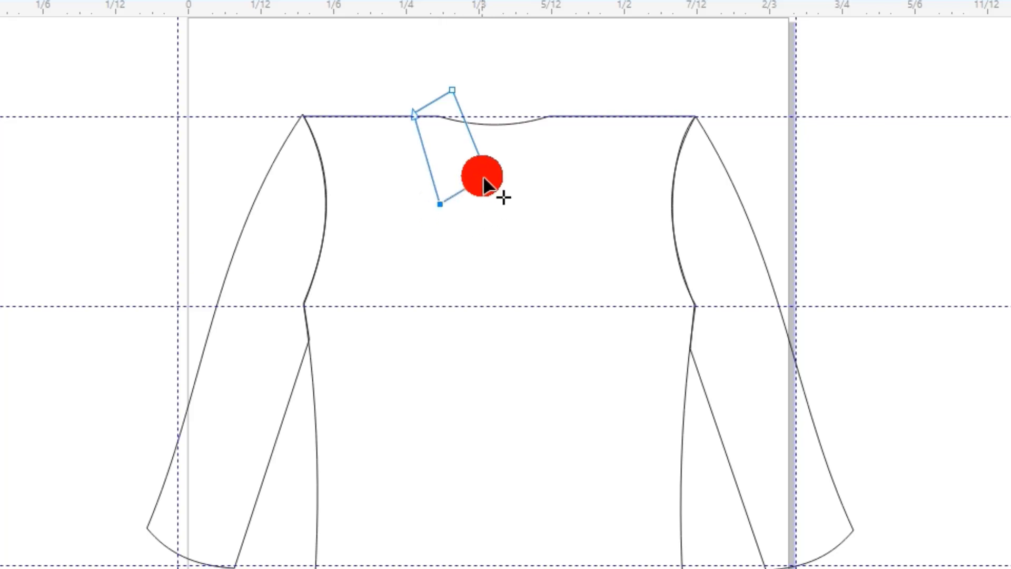
drag(488, 176, 463, 149)
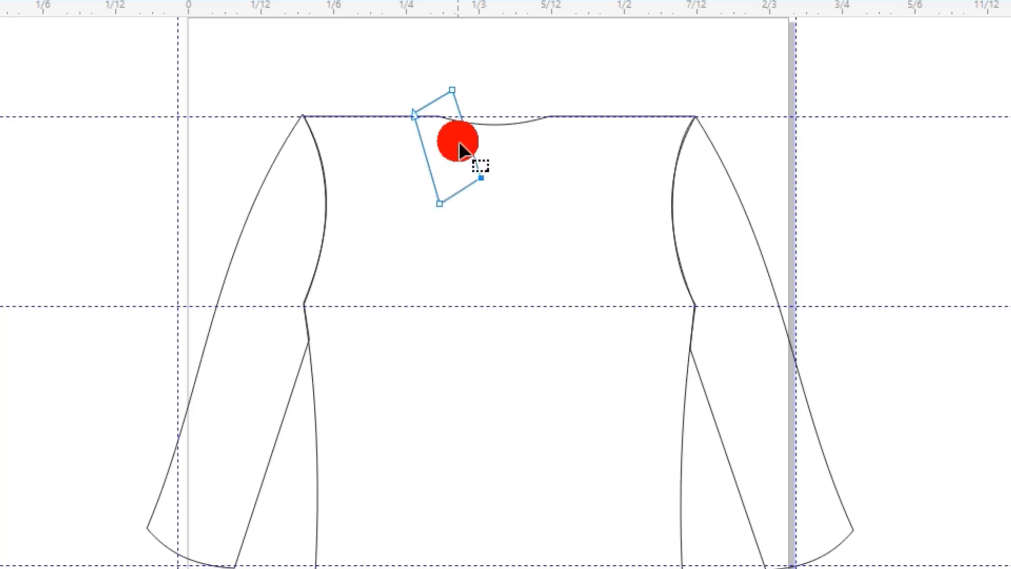
right_click(444, 152)
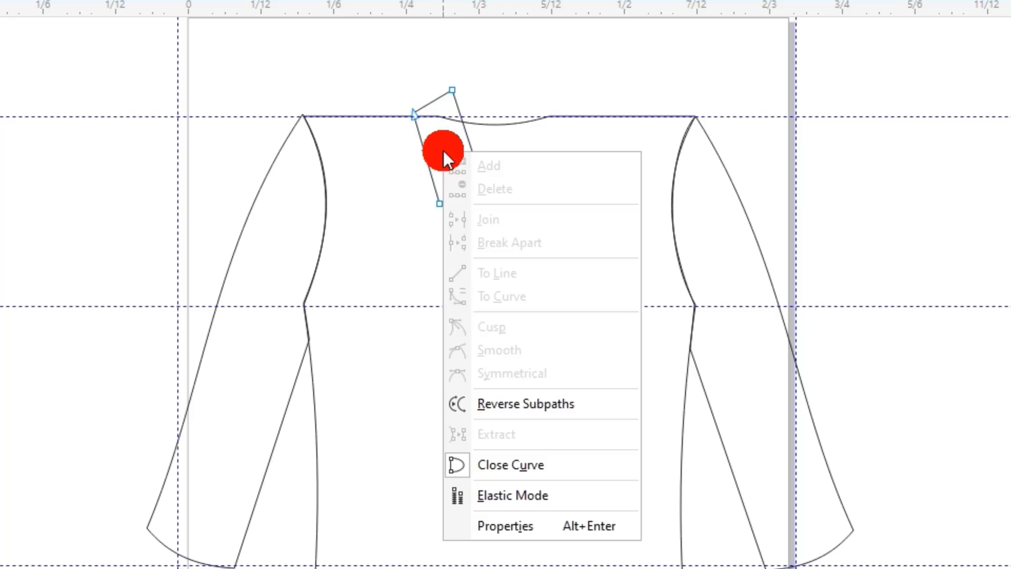
click(432, 128)
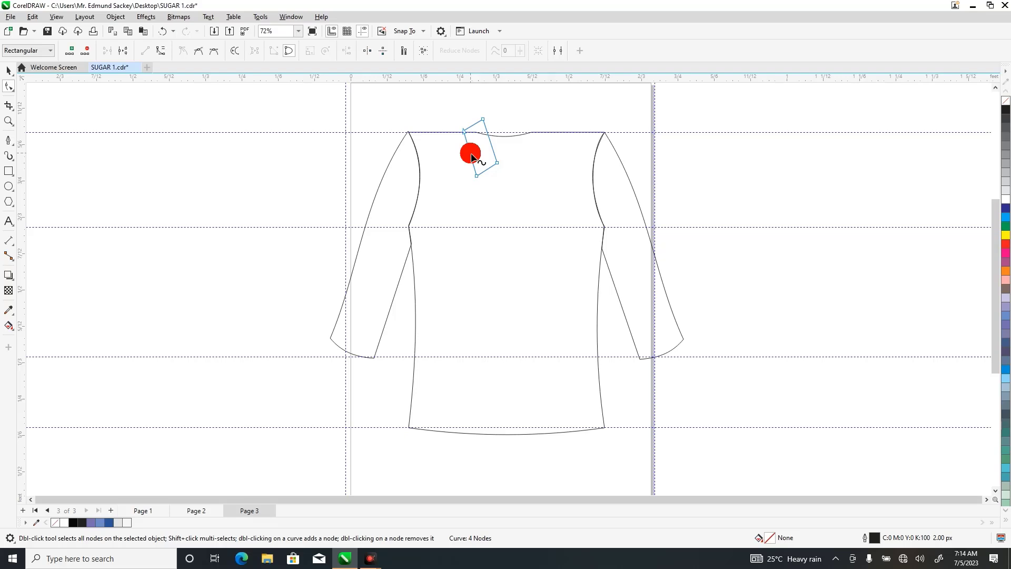
double_click(470, 153)
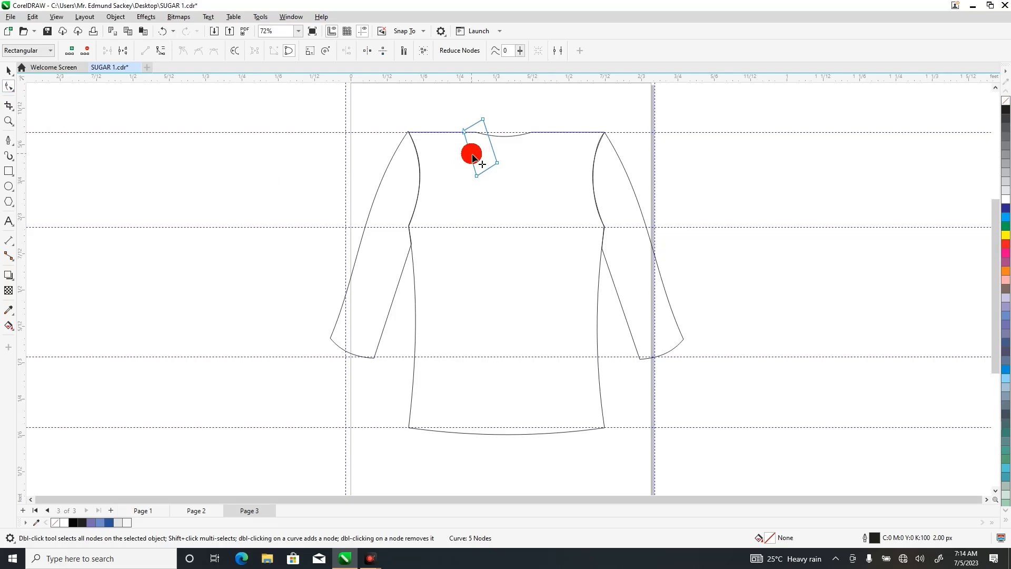
drag(472, 155, 473, 154)
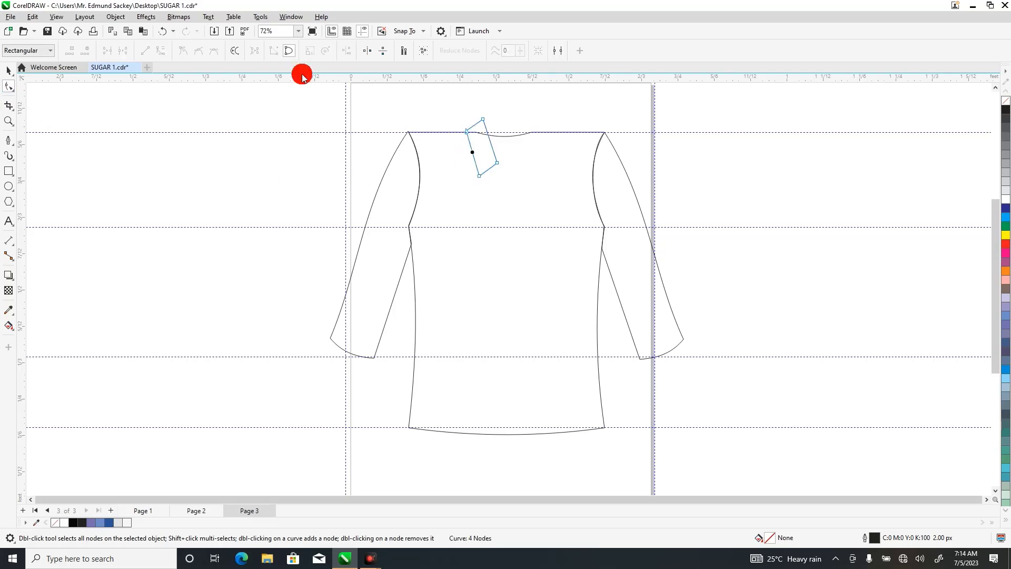
click(168, 31)
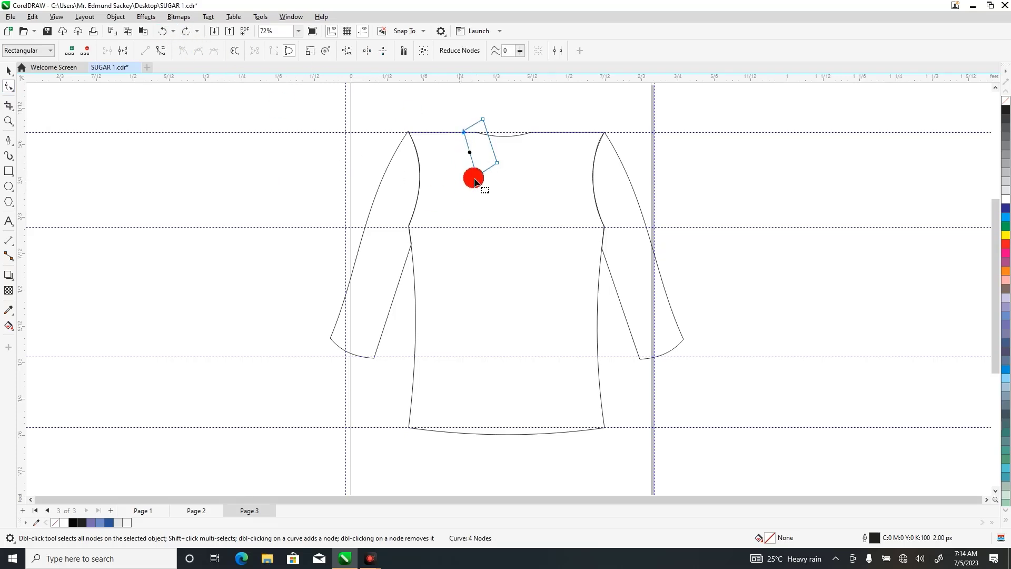
Bend the collar piece's outer left edge into an inward curve and pull its lower right corner node slightly inward.
click(473, 155)
double_click(472, 155)
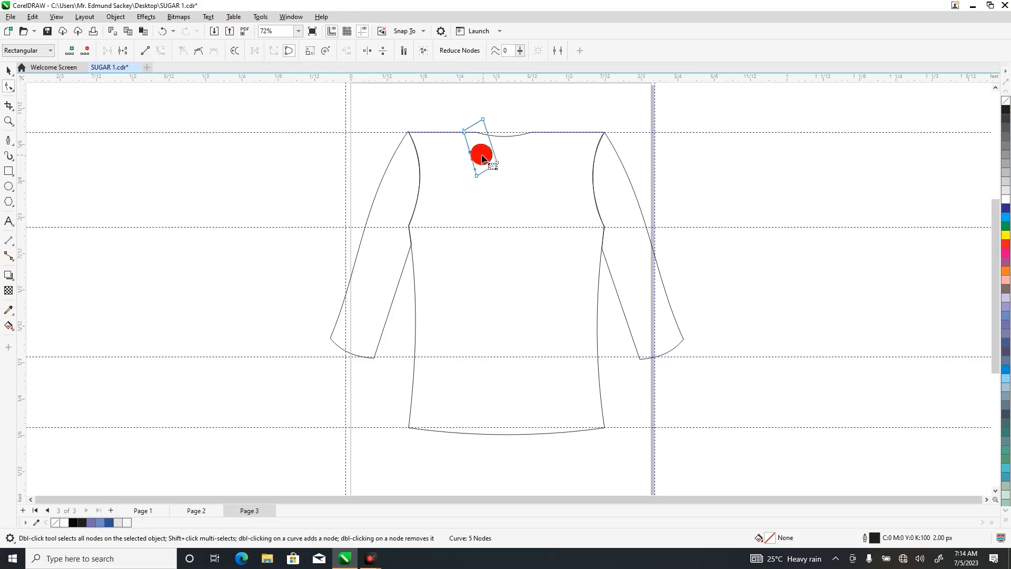
drag(473, 156, 473, 157)
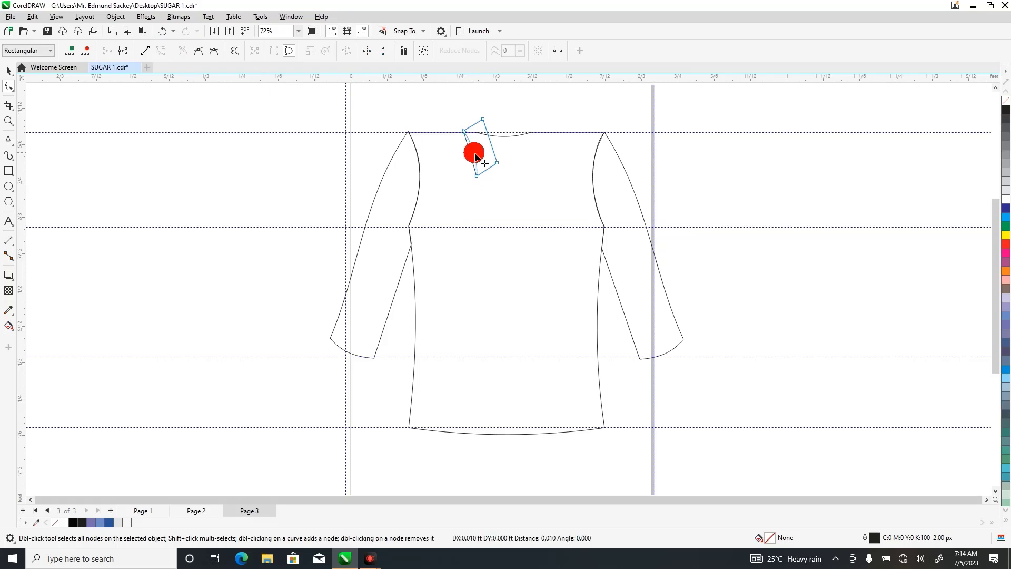
drag(476, 156, 496, 160)
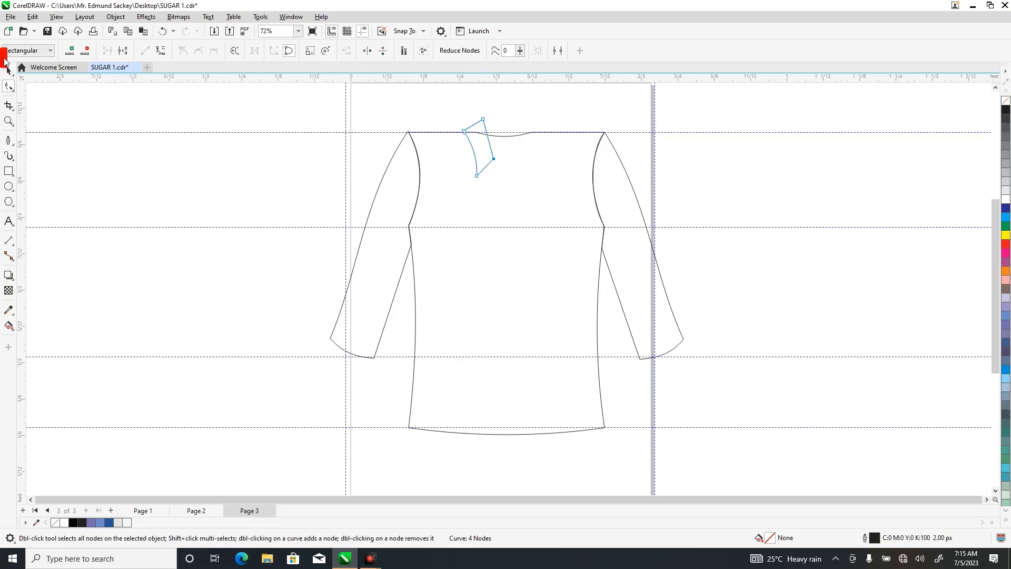
Scale the collar piece to 108.3%, about 0.075 by 0.141 ft, and deselect it.
click(9, 122)
click(8, 71)
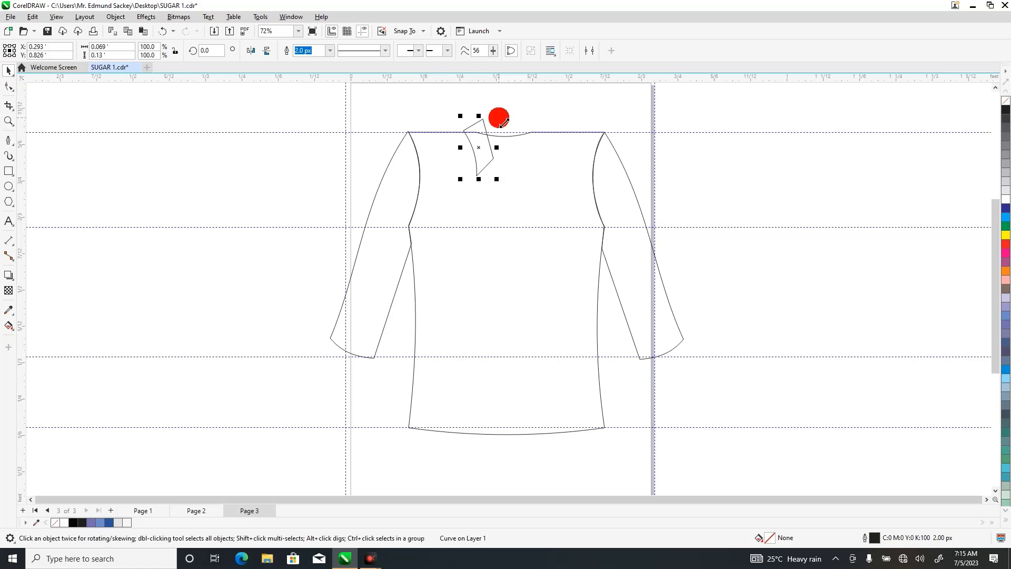
mouse_move(502, 122)
mouse_down()
mouse_move(499, 109)
mouse_move(486, 131)
mouse_move(482, 122)
mouse_up()
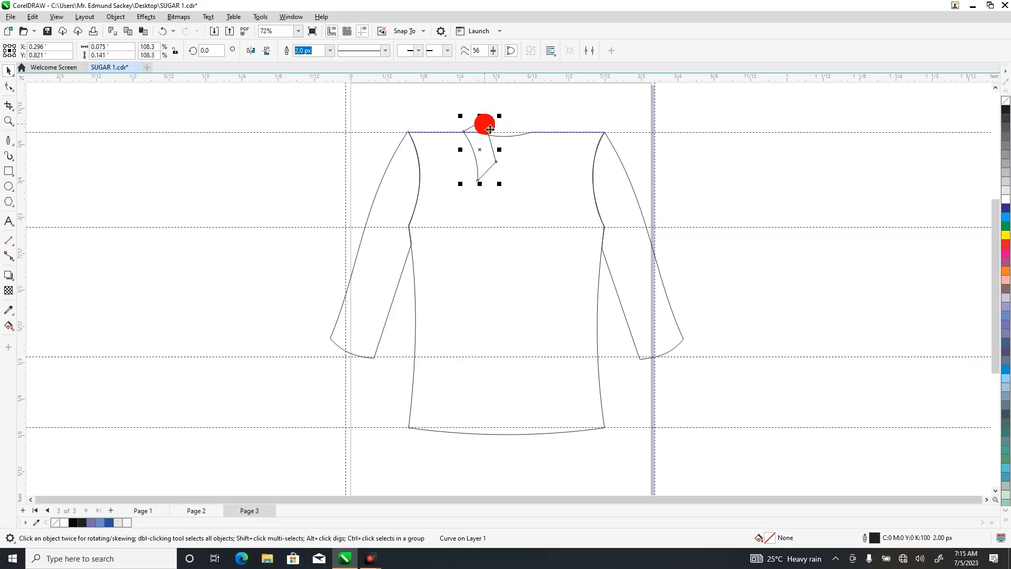
click(428, 115)
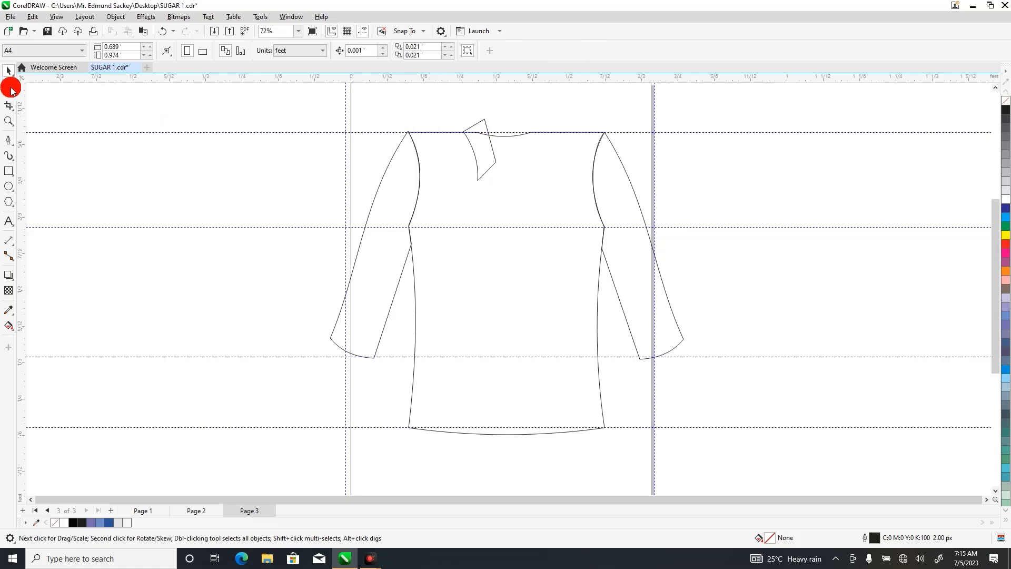
Reshape the collar piece's straight top edge into a gentle inward curve.
click(10, 88)
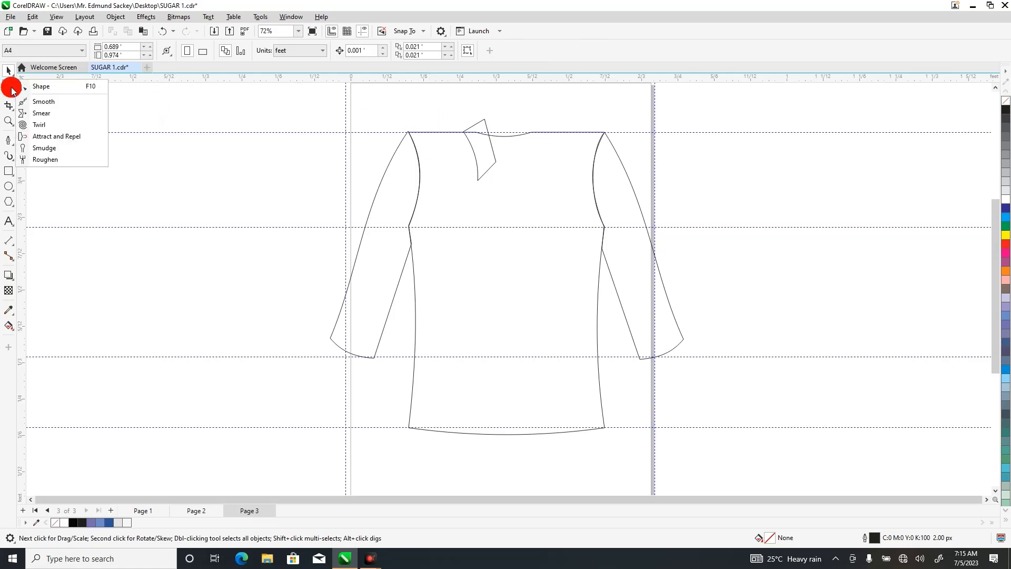
click(39, 91)
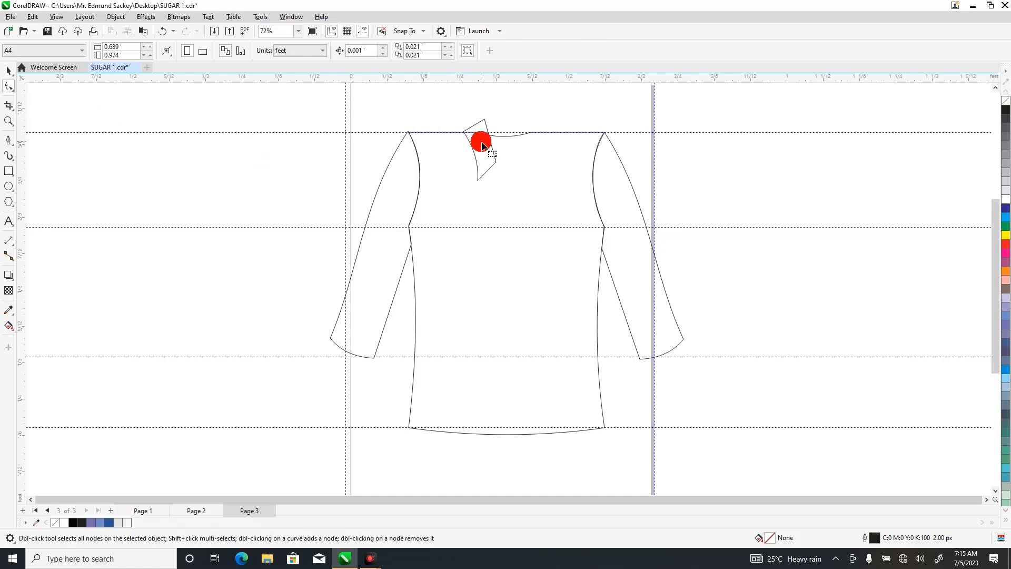
drag(483, 146, 476, 127)
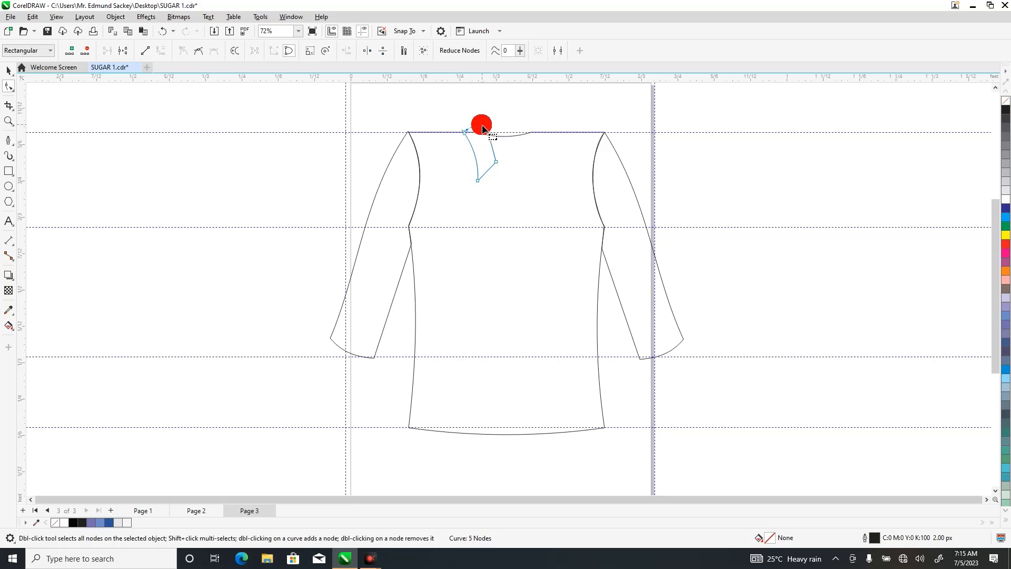
double_click(477, 129)
drag(475, 126, 477, 129)
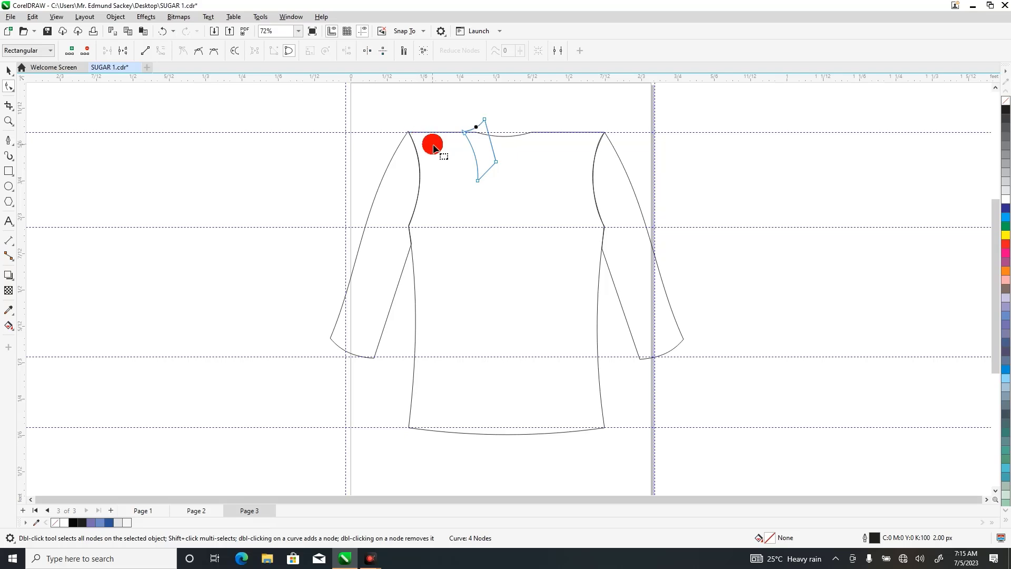
click(418, 140)
click(486, 146)
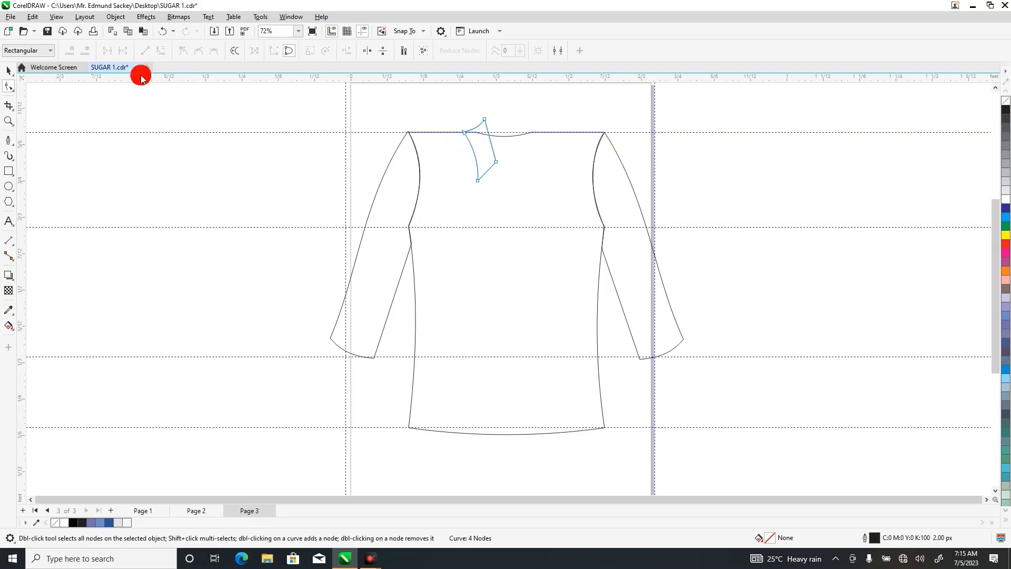
Select both outer shoulder nodes of the bodice and nudge them down together to slope the shoulders.
click(425, 169)
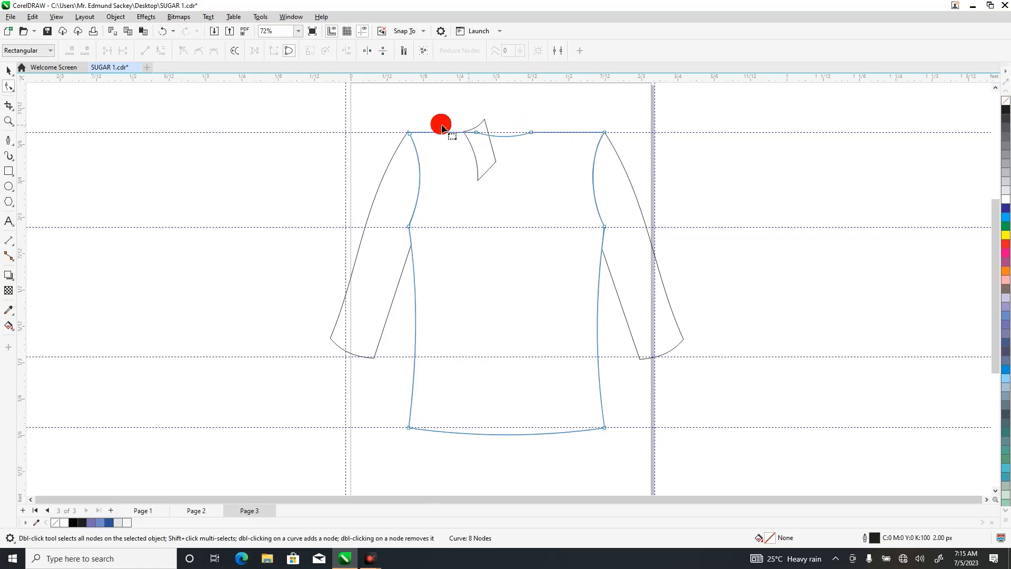
click(413, 138)
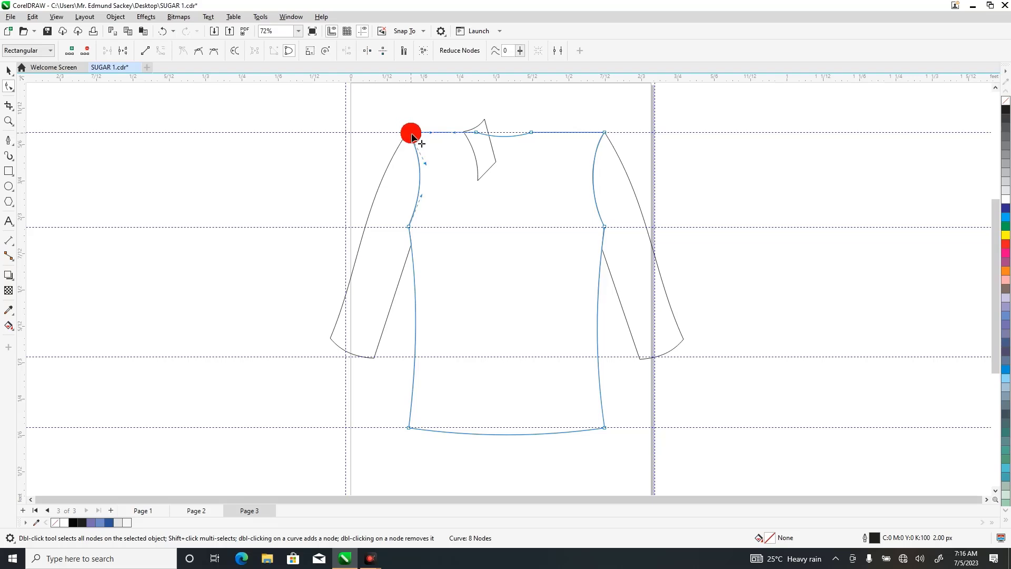
click(605, 133)
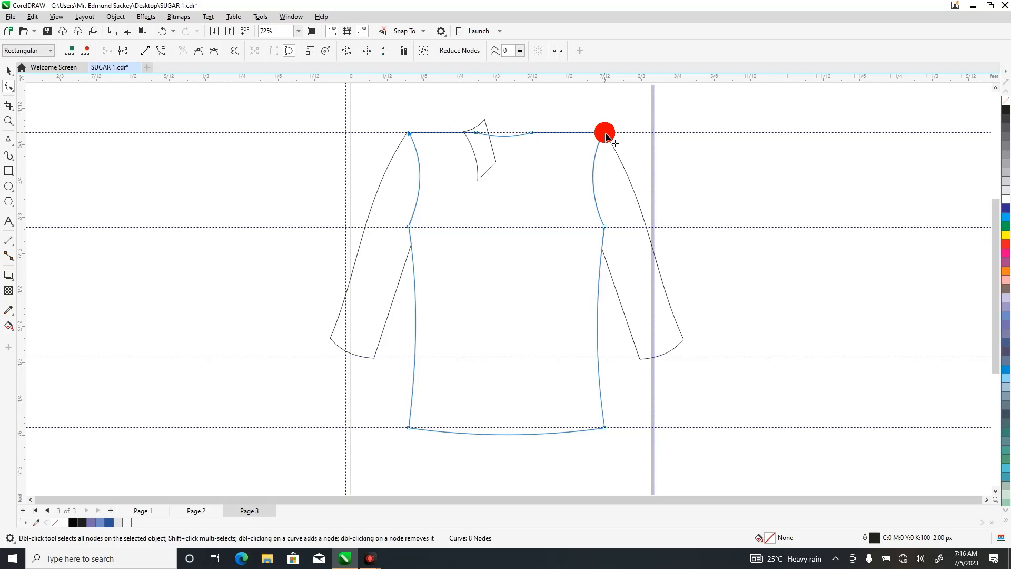
key(Down)
key(Down)
key(Down)
key(Down)
key(Down)
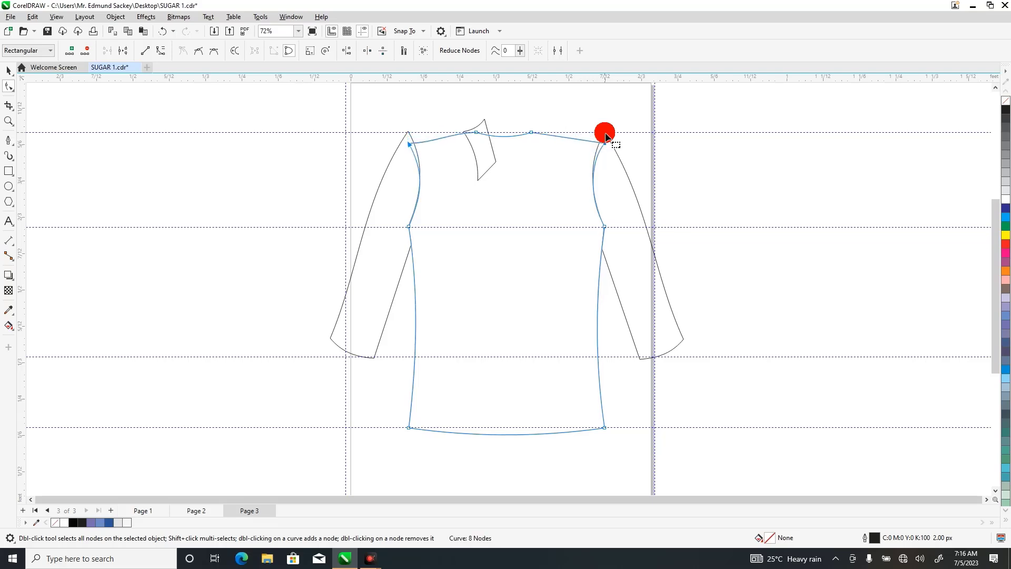
key(Down)
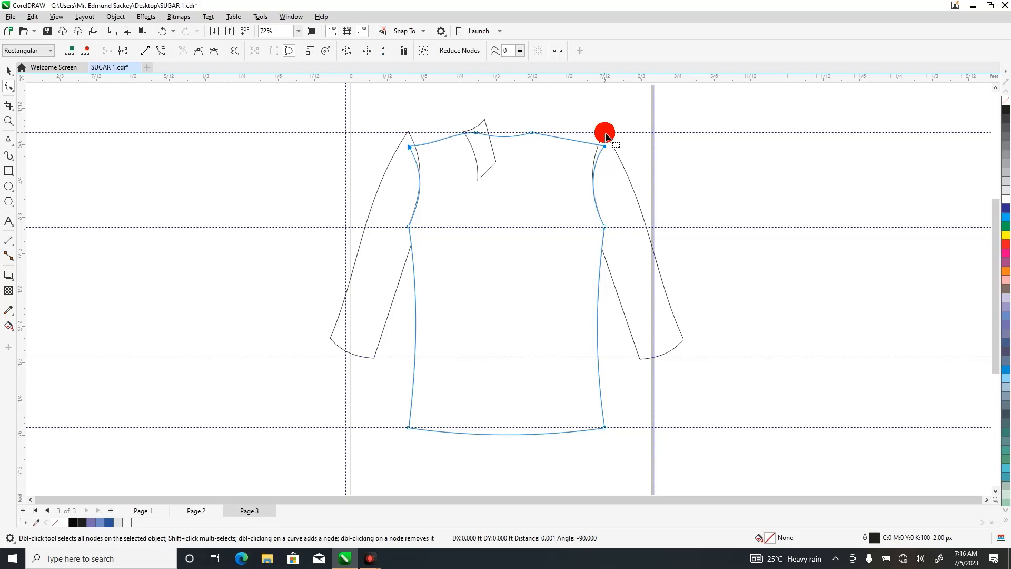
key(Down)
key(Down)
key(Down)
key(Down)
key(Down)
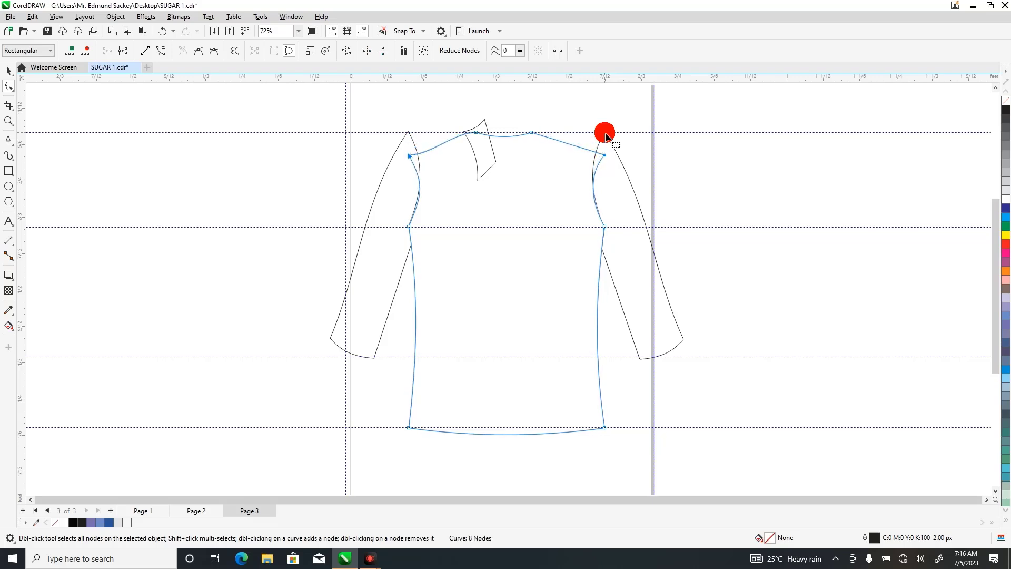
key(Up)
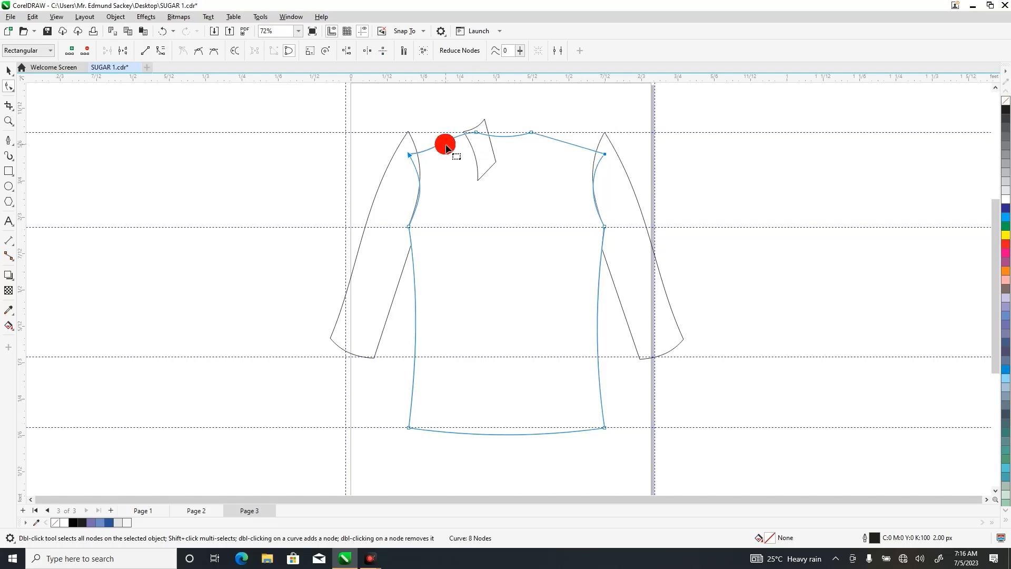
Select the bodice's left shoulder and neck nodes and convert their adjoining shoulder and armhole segments to straight lines.
drag(386, 114, 481, 171)
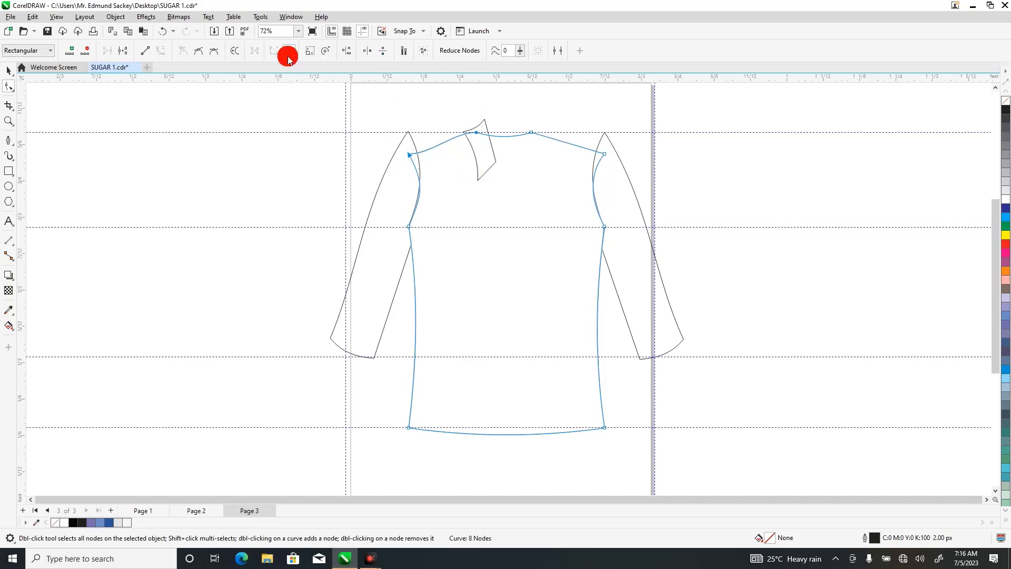
click(148, 51)
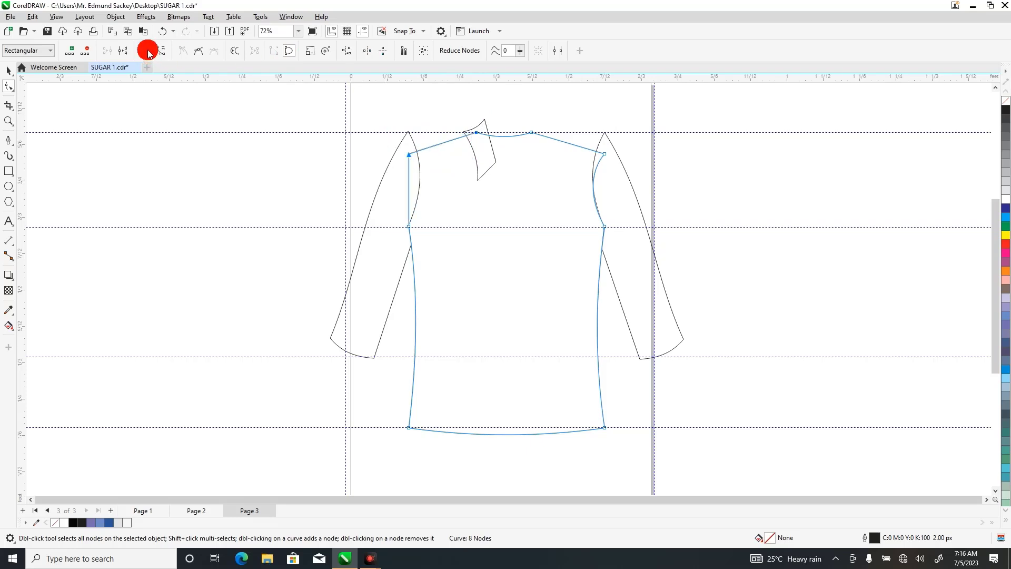
click(421, 194)
double_click(410, 186)
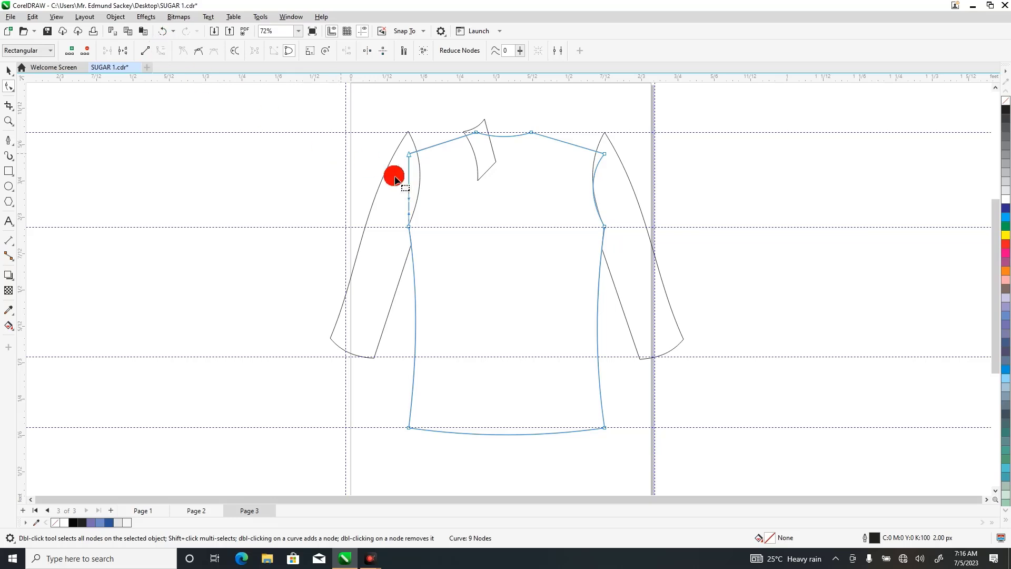
double_click(409, 187)
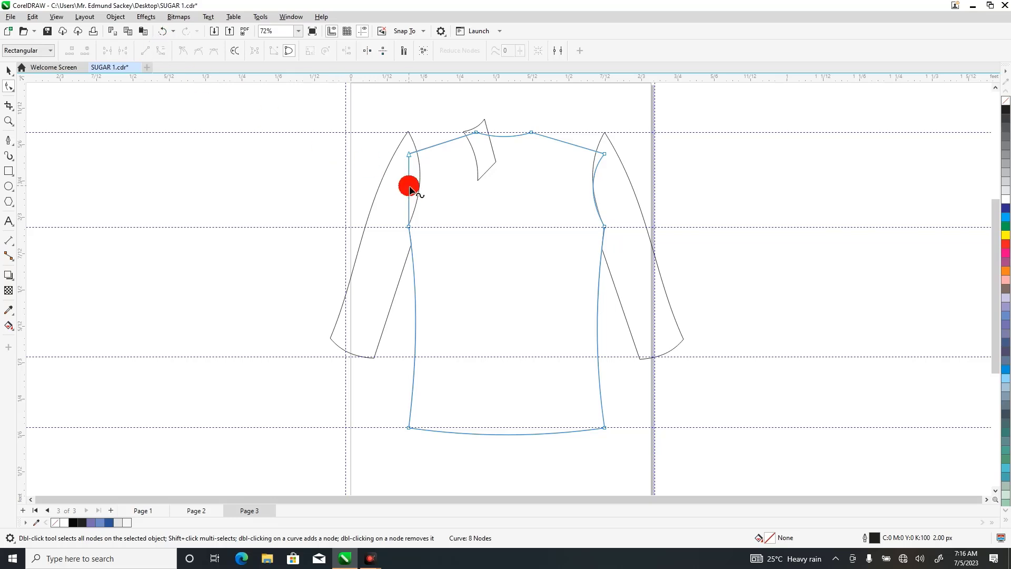
Bend the bodice's straight left armhole segment inward into a curve matching the right armhole.
drag(410, 188, 419, 183)
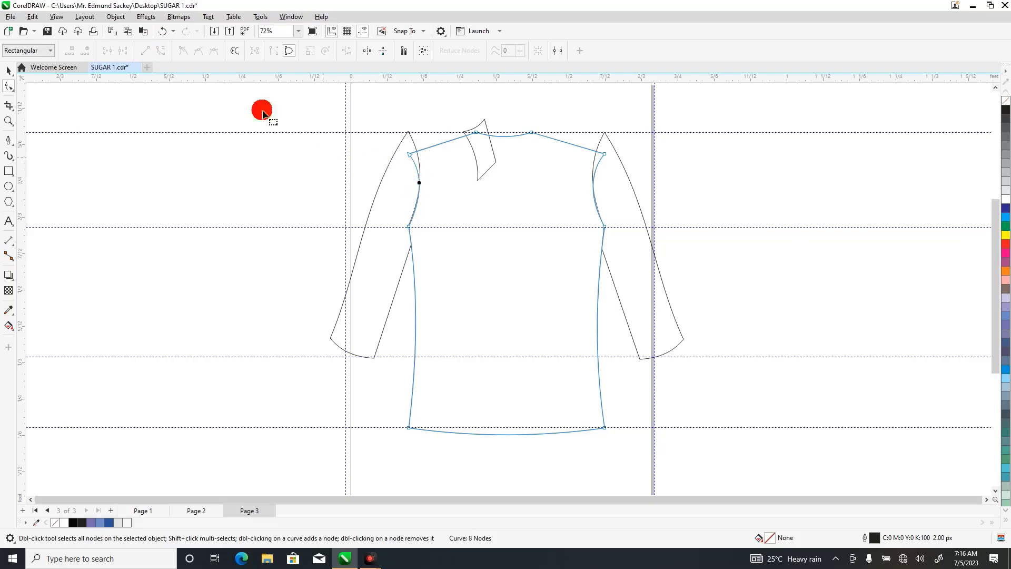
Move the left and right sleeves down so their top points meet the bodice's sloped shoulder ends.
click(9, 71)
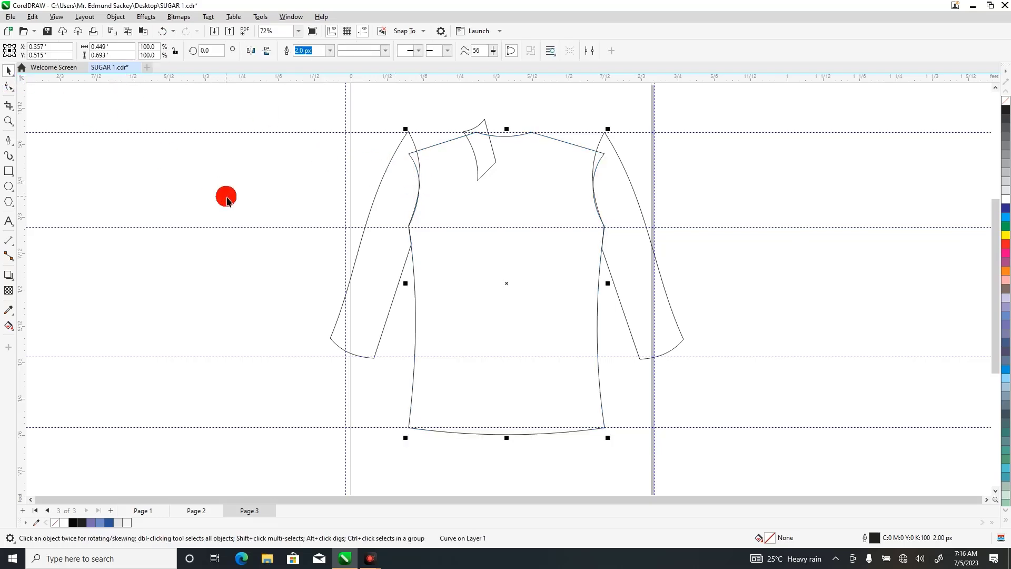
click(390, 210)
drag(390, 201, 393, 221)
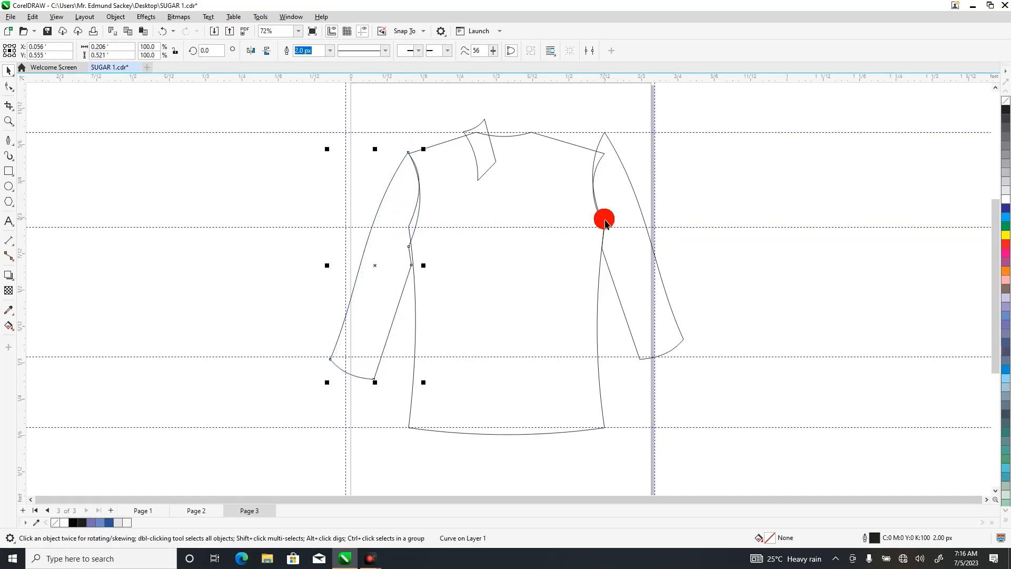
drag(626, 216, 625, 233)
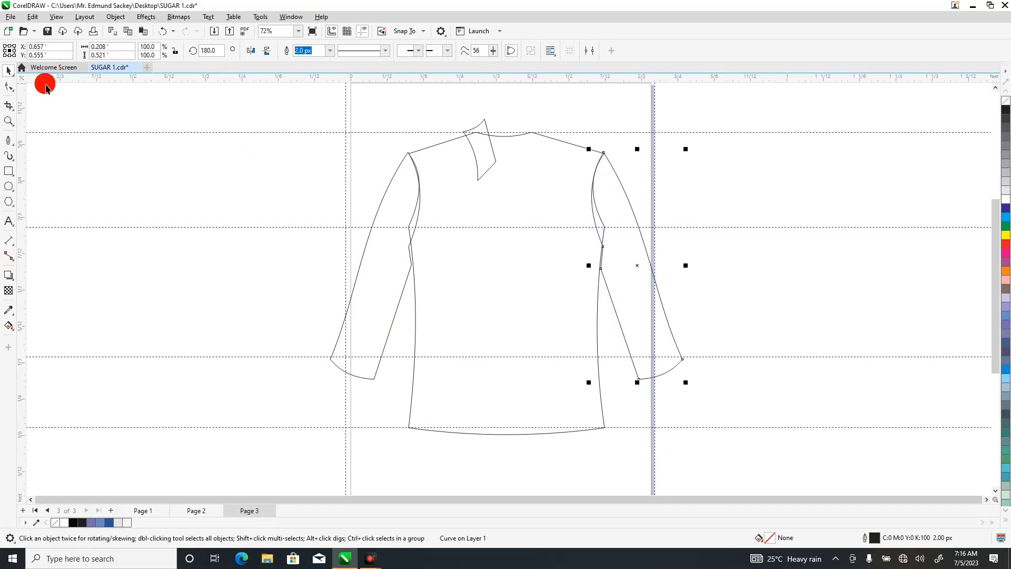
Fine-position the left sleeve so its top point sits exactly on the bodice's left shoulder corner.
click(8, 120)
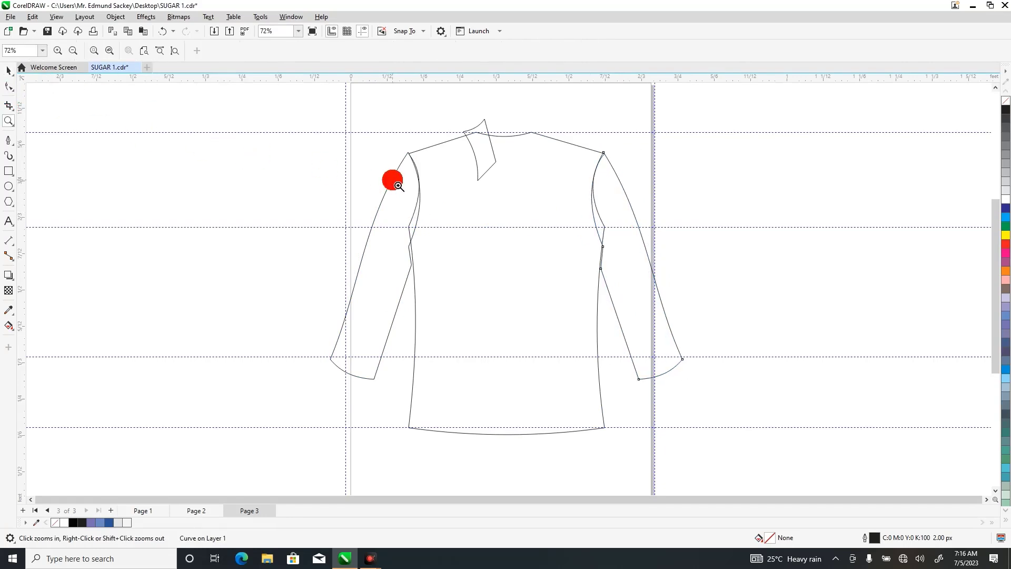
drag(377, 139, 467, 286)
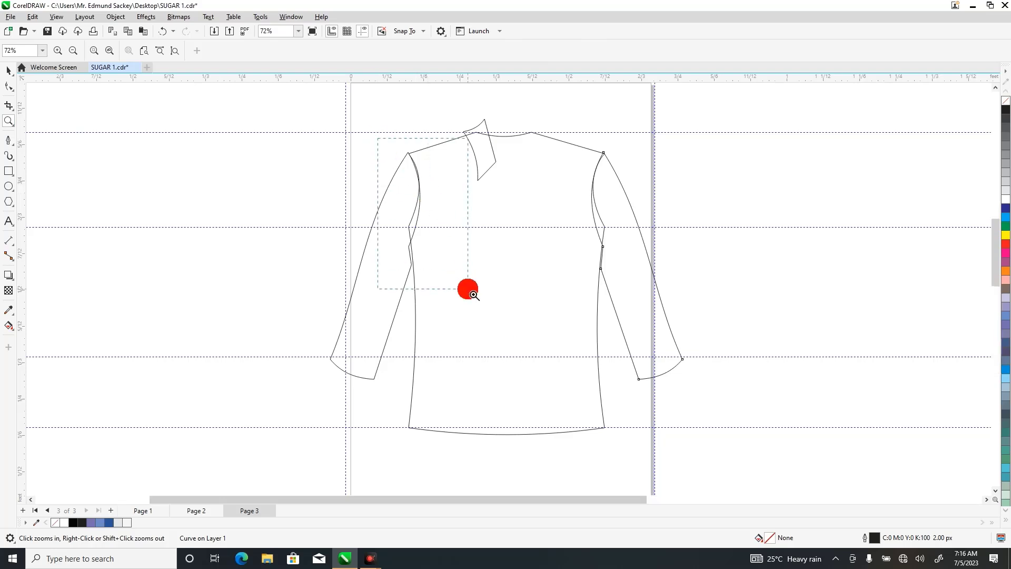
click(8, 70)
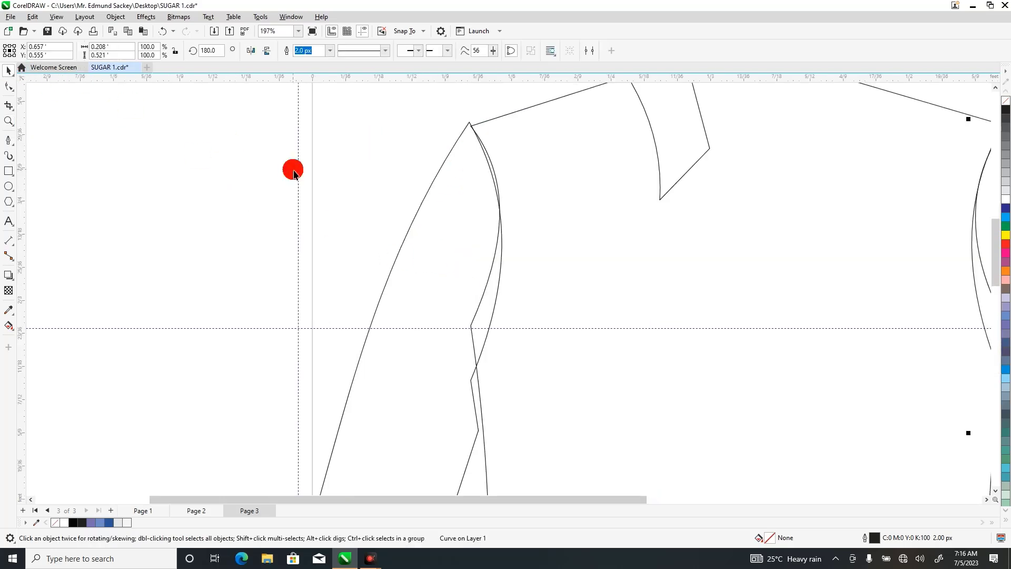
click(439, 213)
mouse_move(442, 227)
mouse_down()
mouse_move(419, 237)
mouse_move(451, 222)
mouse_up()
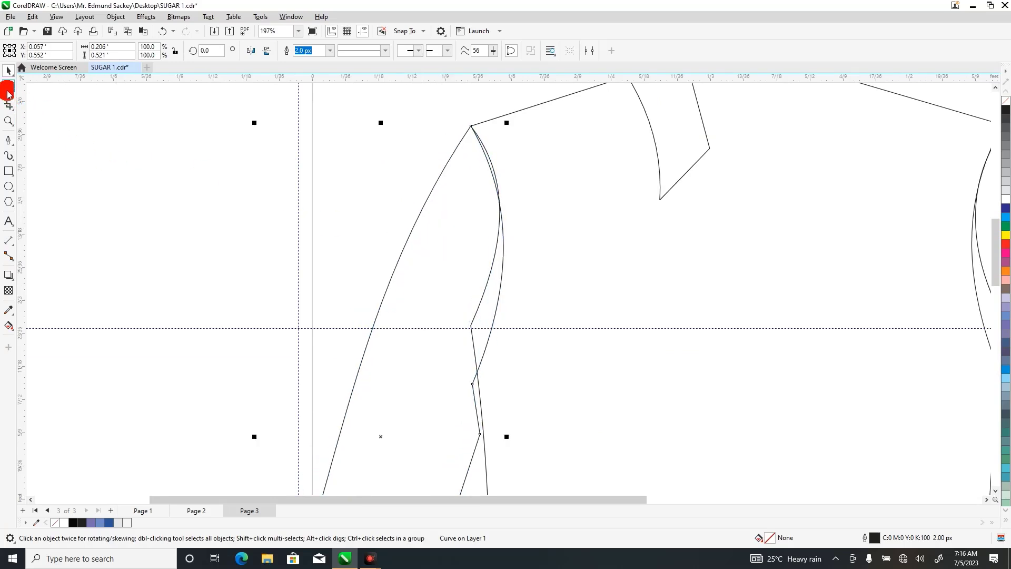
Reshape the left sleeve so its underarm nodes and inner curve follow the bodice's left armhole and side seam.
click(9, 88)
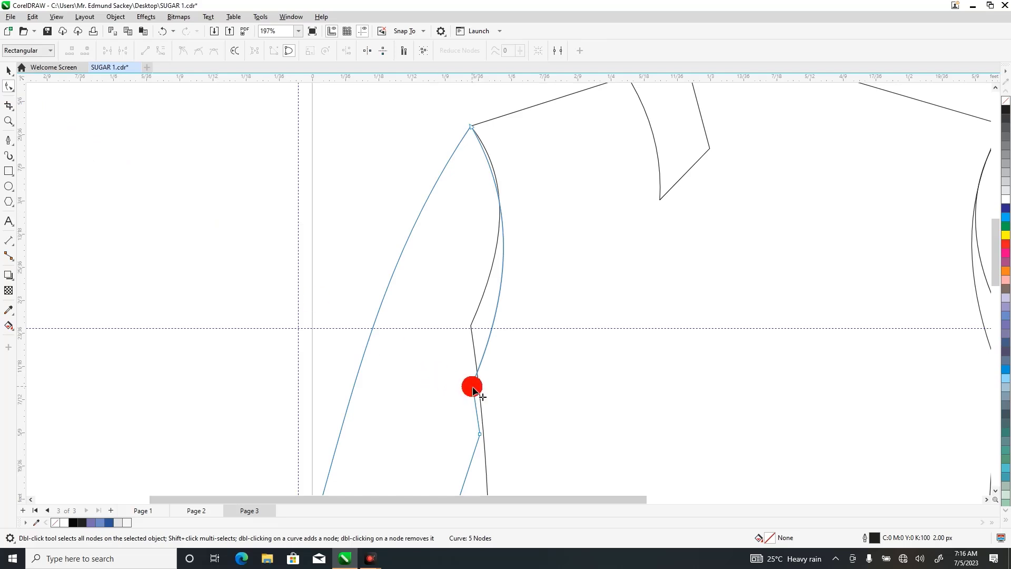
drag(473, 391, 472, 330)
drag(519, 211, 509, 183)
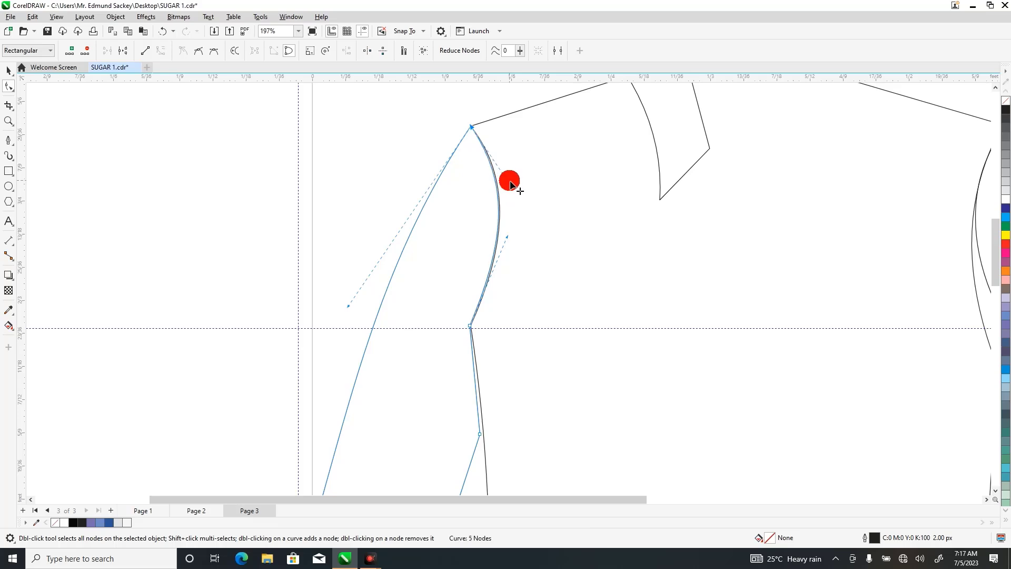
drag(481, 438, 479, 391)
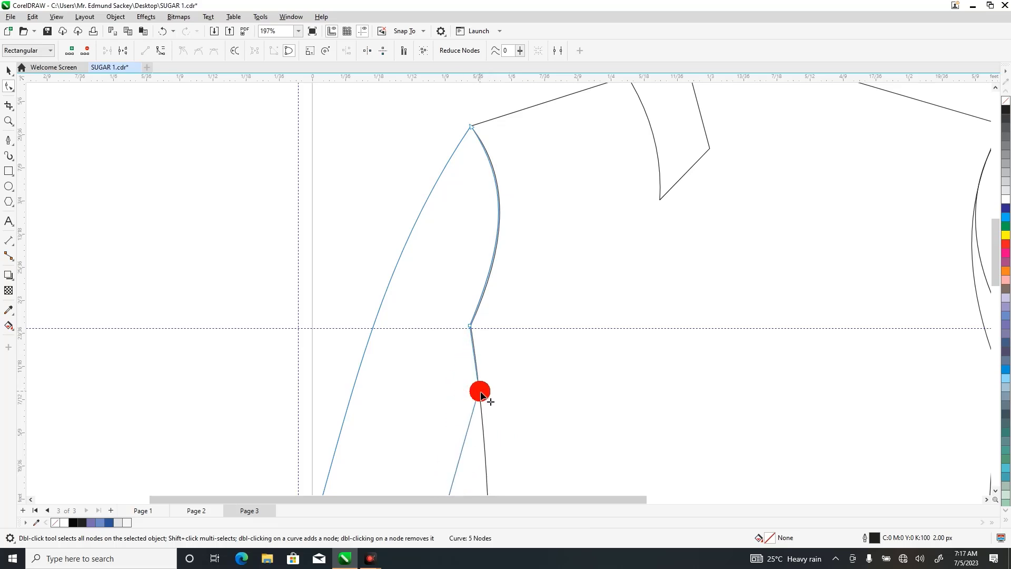
Align the right sleeve's shoulder and underarm nodes with the bodice and adjust its inner curve to follow the right armhole.
click(11, 122)
right_click(138, 145)
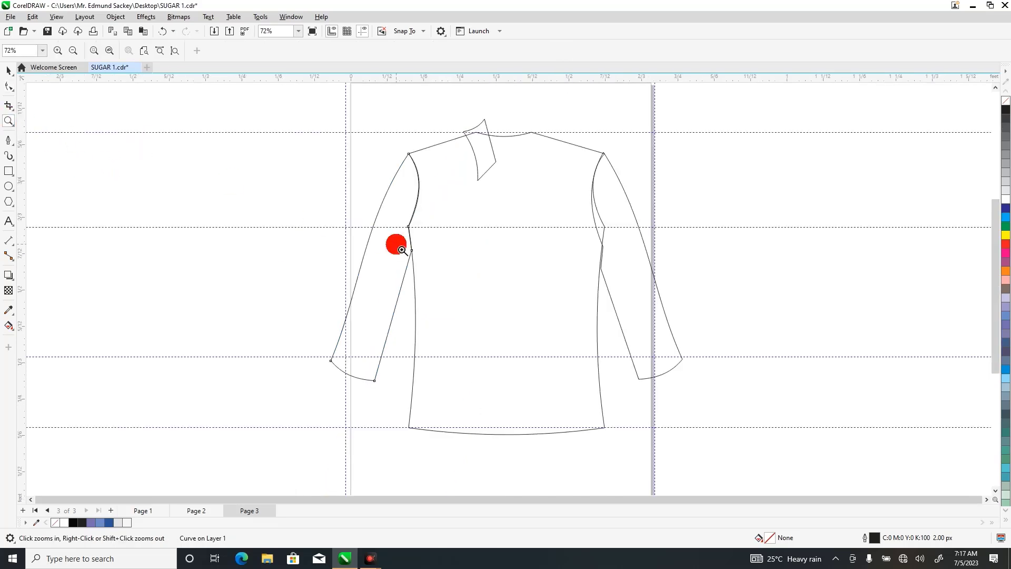
drag(573, 136, 650, 310)
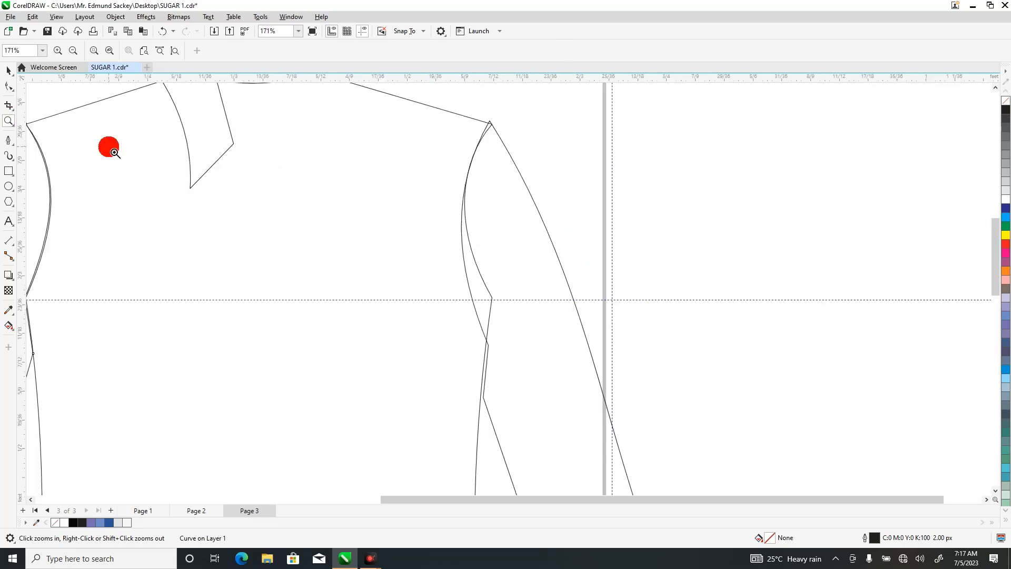
click(8, 88)
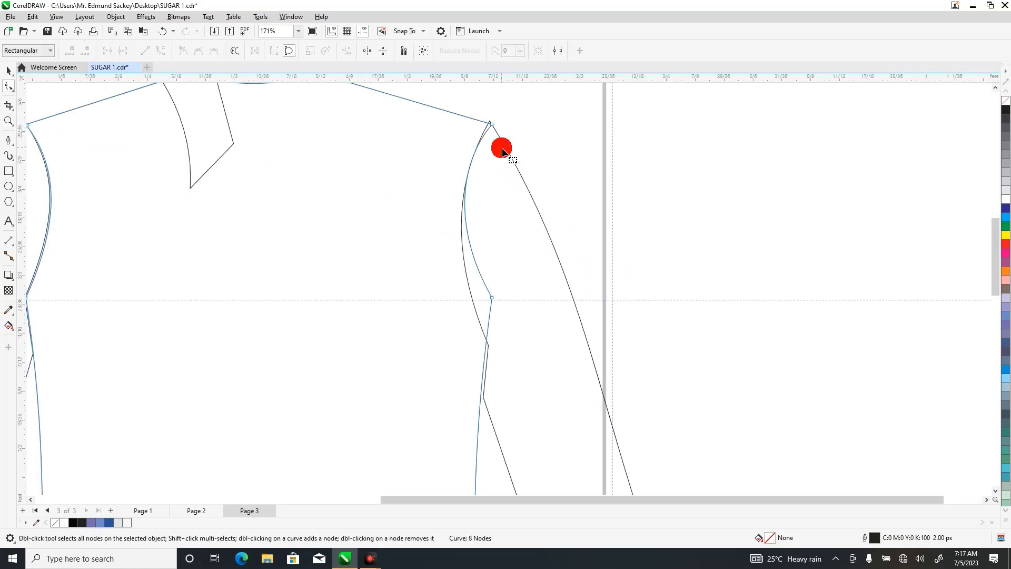
click(497, 129)
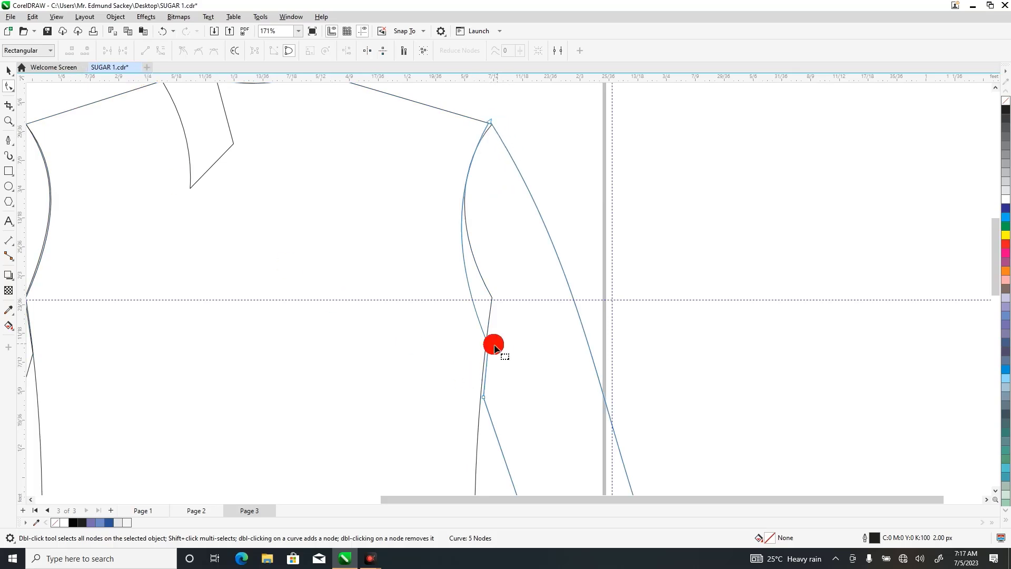
drag(490, 349, 491, 297)
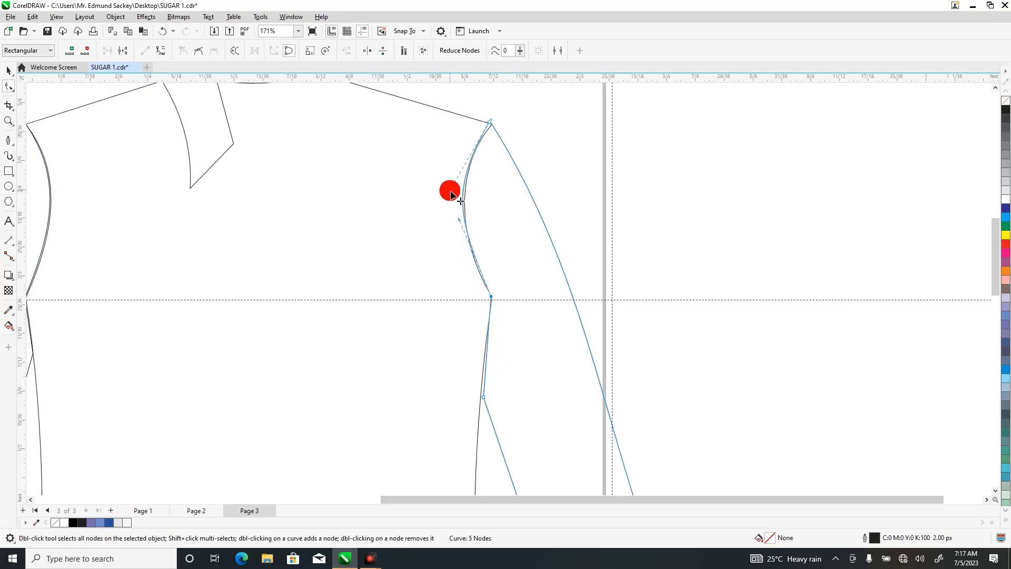
mouse_move(488, 121)
mouse_down()
mouse_move(501, 151)
mouse_move(493, 125)
mouse_up()
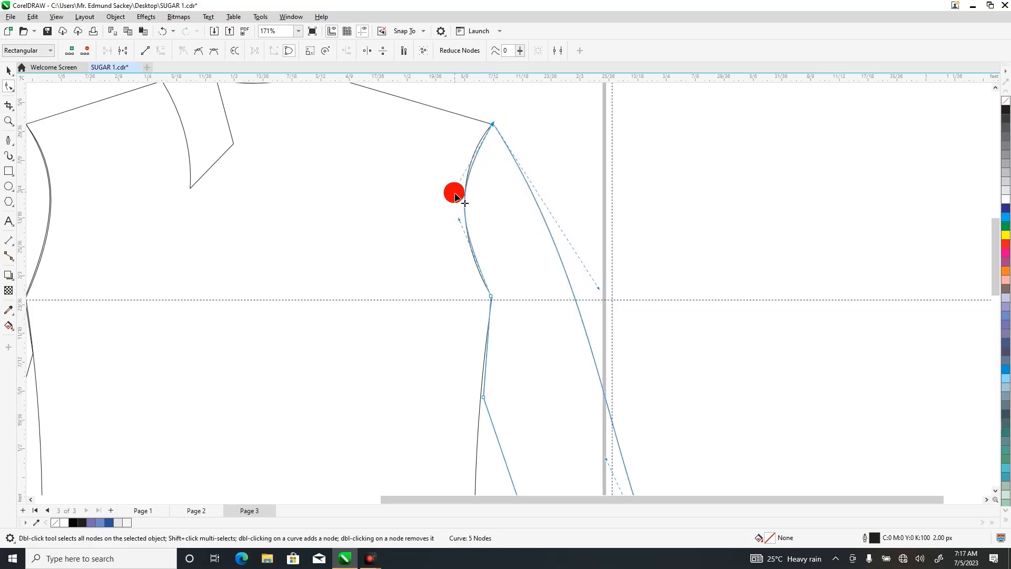
drag(452, 194, 451, 188)
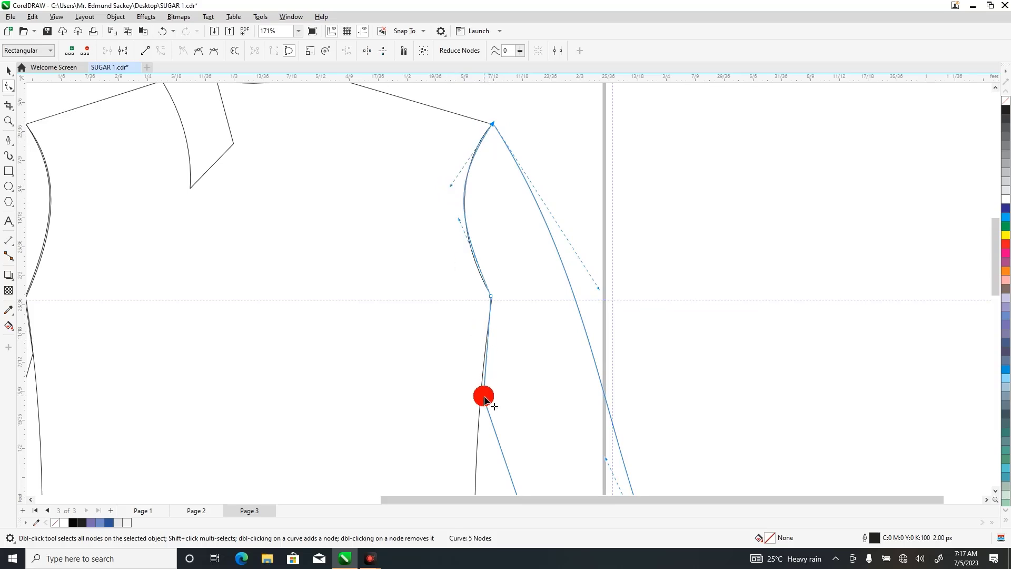
drag(484, 401, 481, 388)
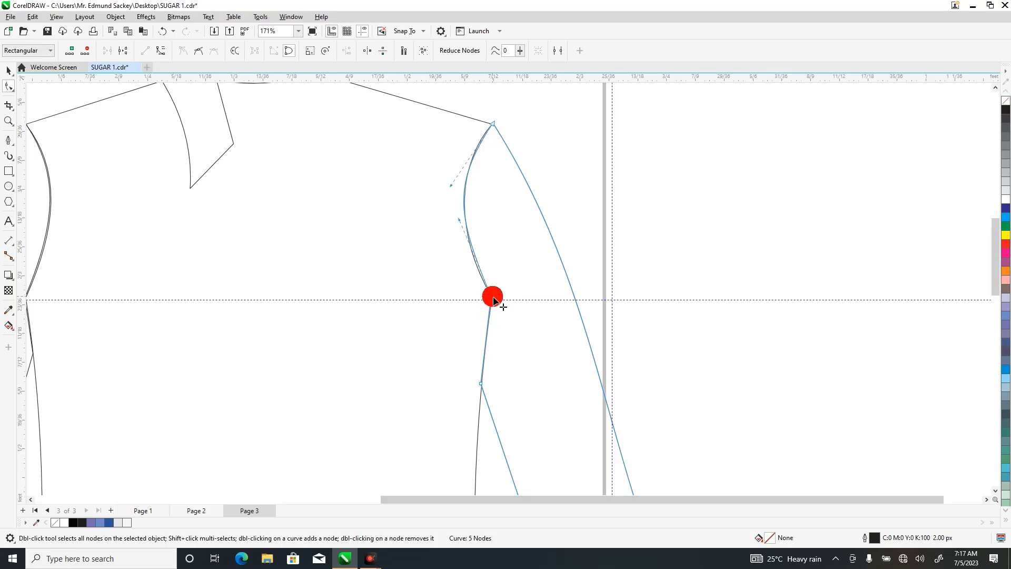
drag(468, 232, 469, 239)
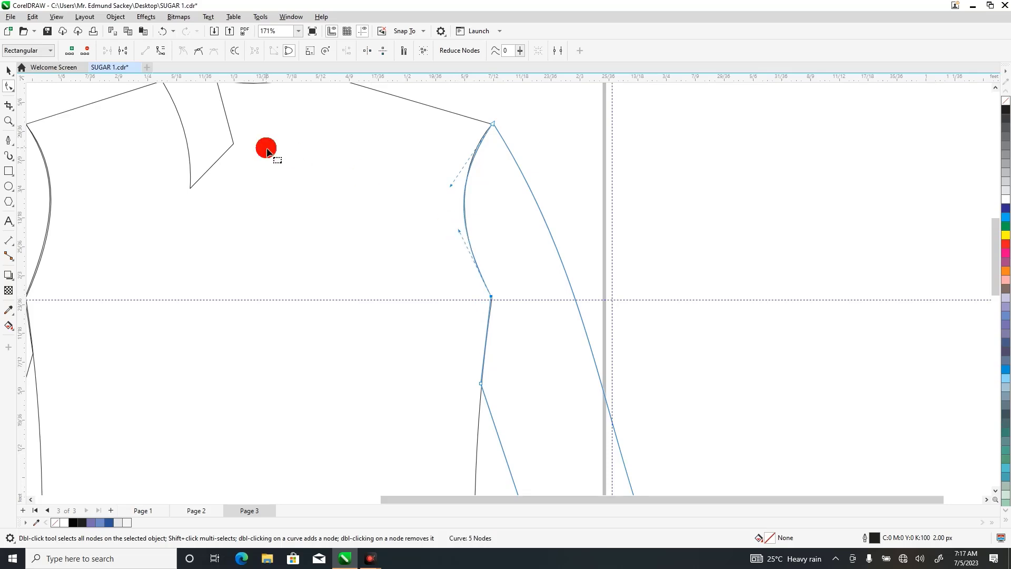
Raise the right sleeve's lower underarm node slightly along the bodice's side seam.
click(8, 121)
right_click(132, 150)
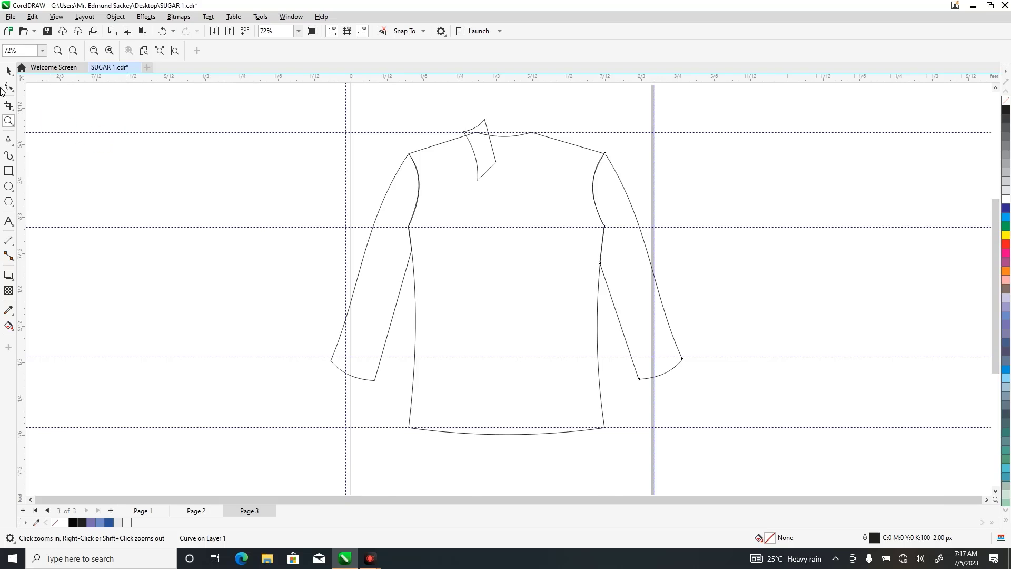
click(8, 85)
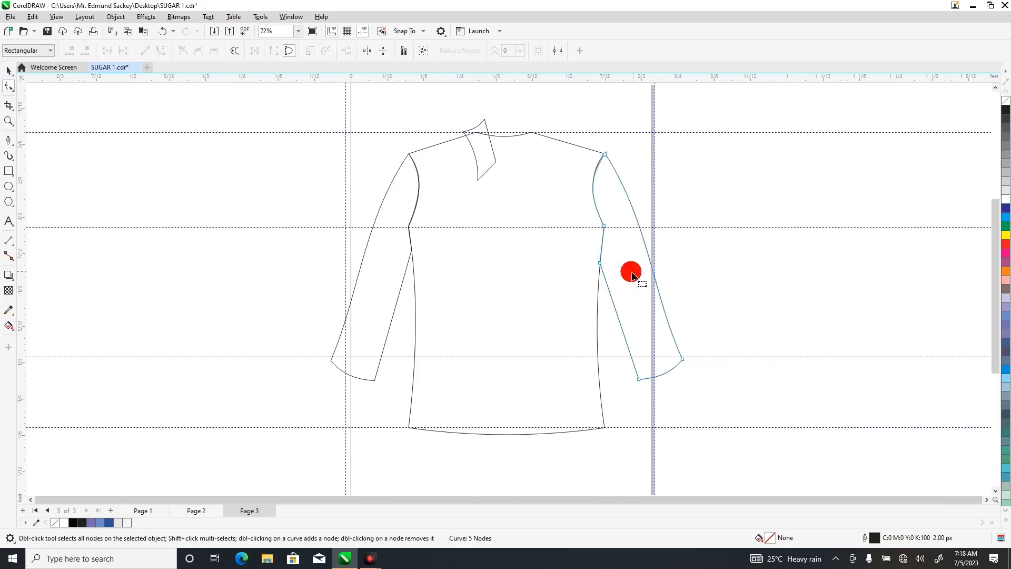
drag(601, 266, 601, 262)
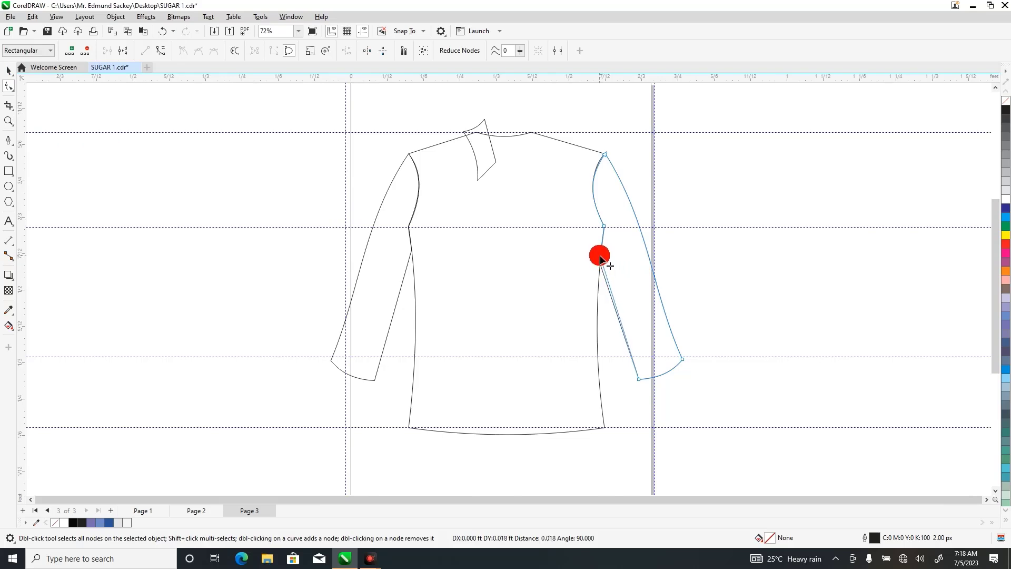
drag(601, 259, 600, 256)
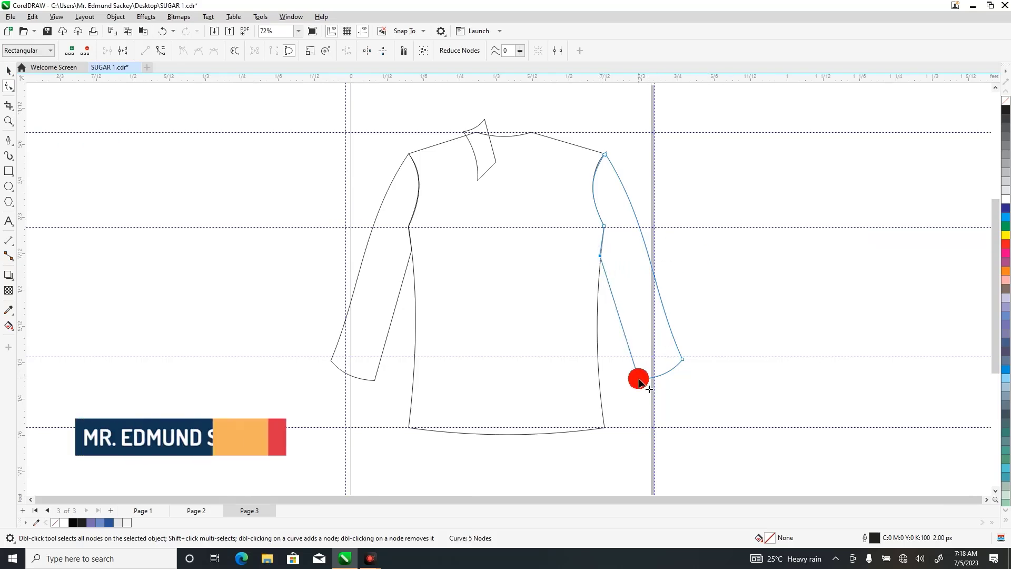
Shift the inner cuff corner of each sleeve slightly outward to narrow both sleeve openings.
drag(640, 380, 643, 378)
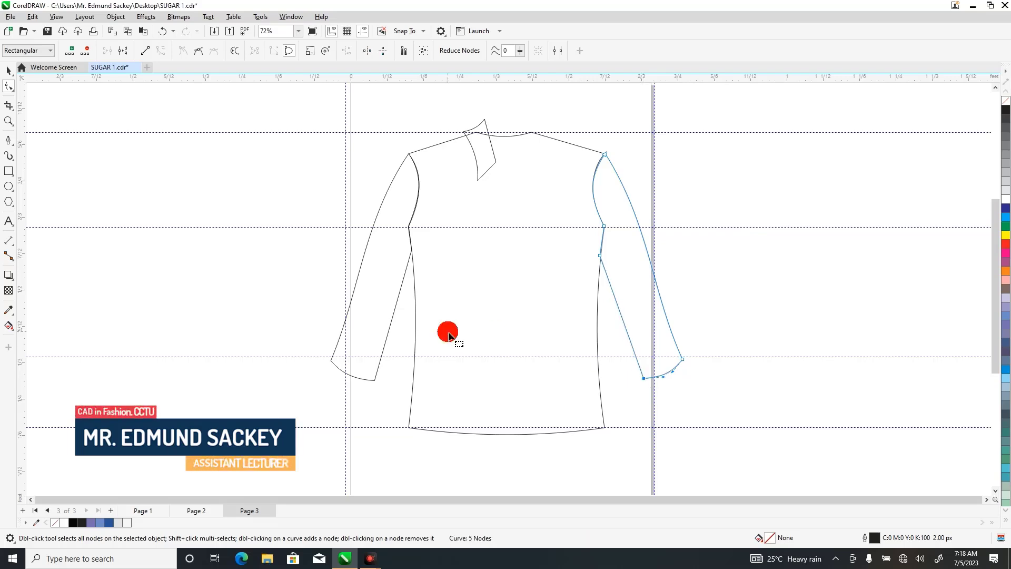
click(370, 376)
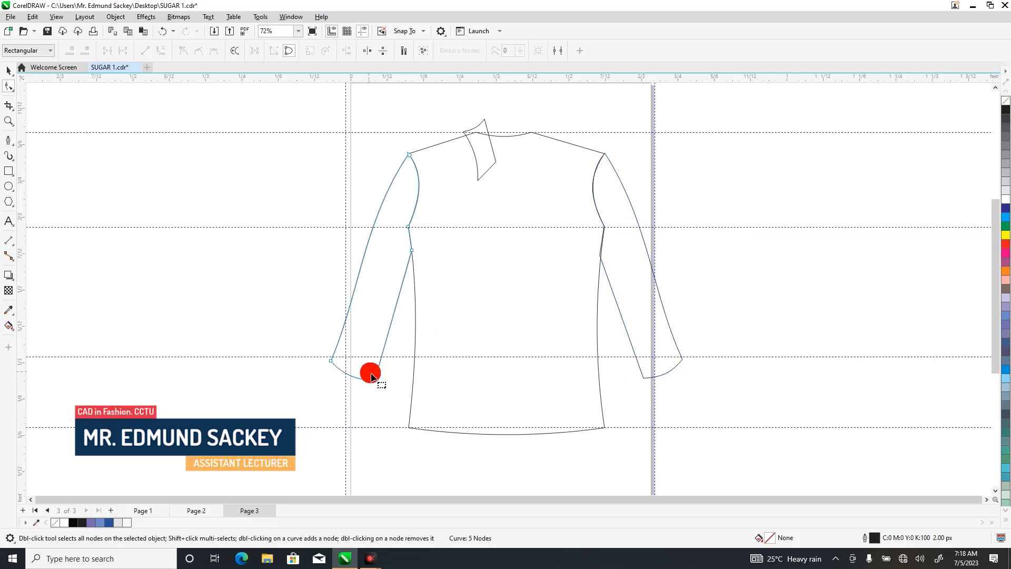
drag(375, 386, 373, 381)
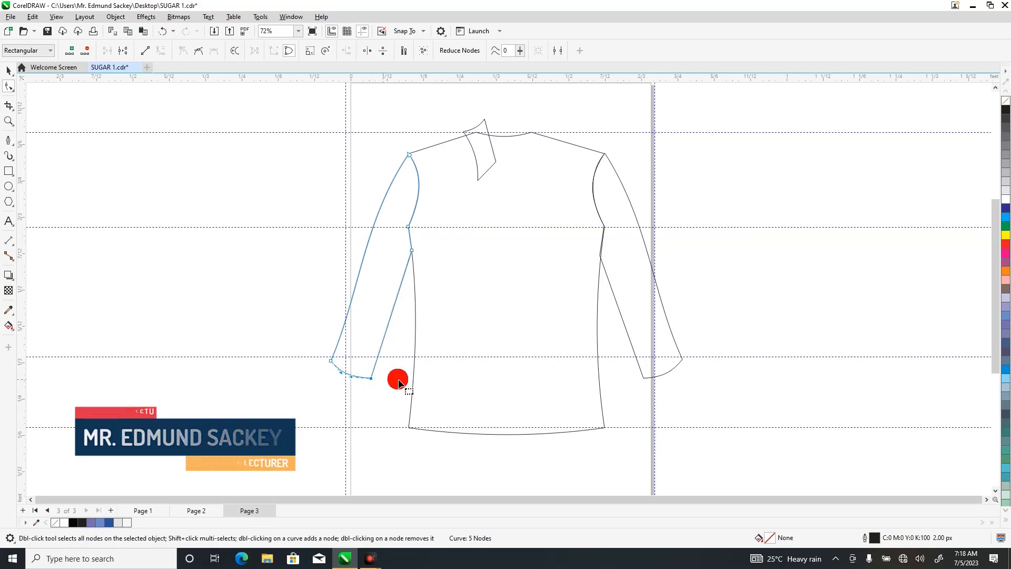
Move the collar piece down to about X 0.297 ft, Y 0.811 ft, with its outer corner on the left shoulder line.
click(484, 150)
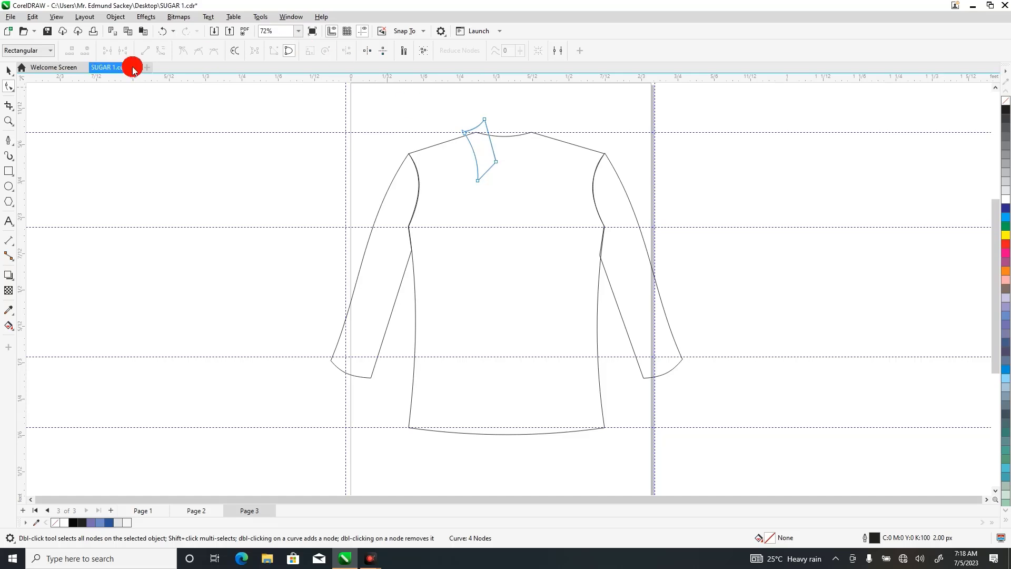
click(8, 70)
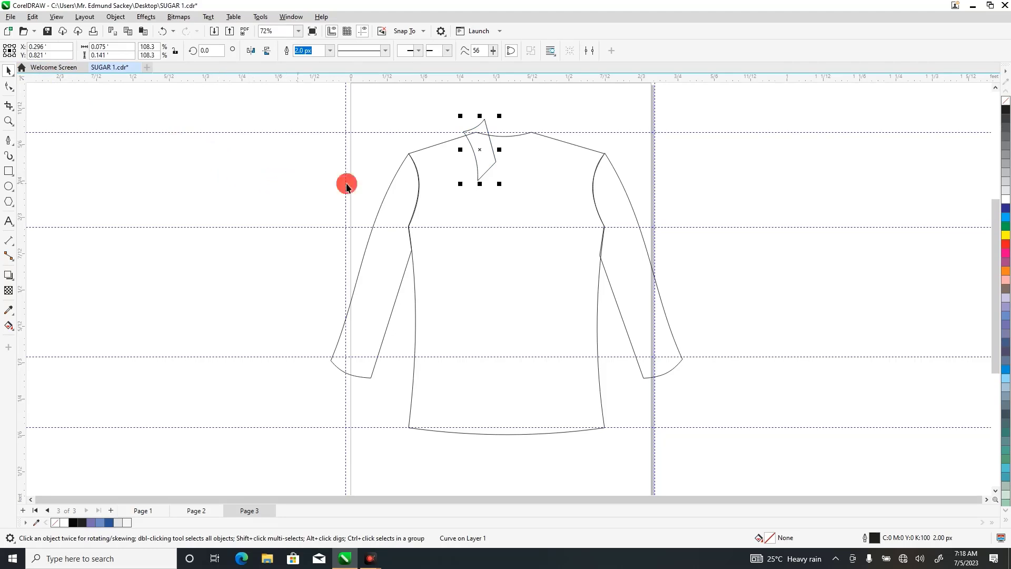
click(311, 187)
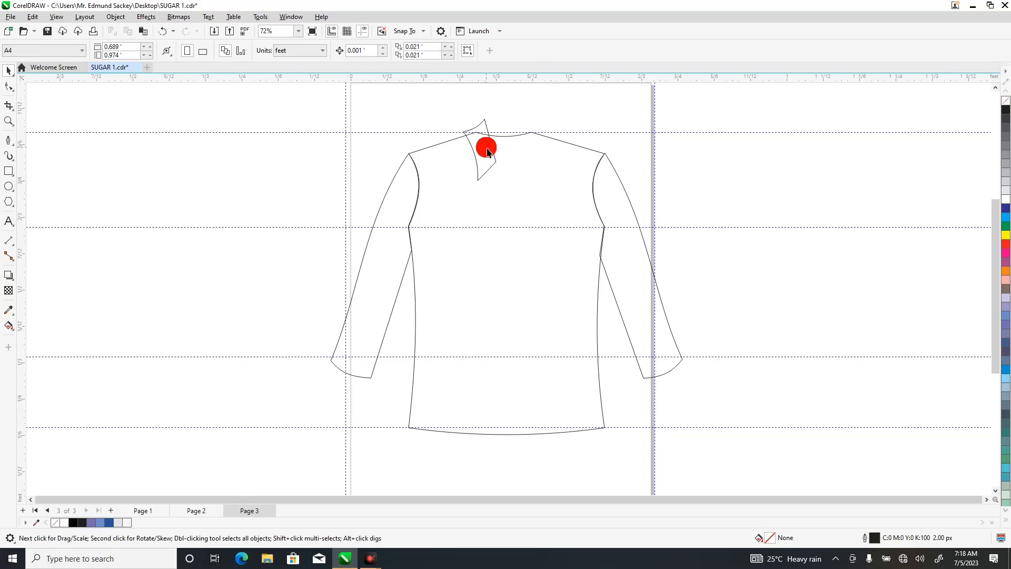
drag(485, 150, 489, 156)
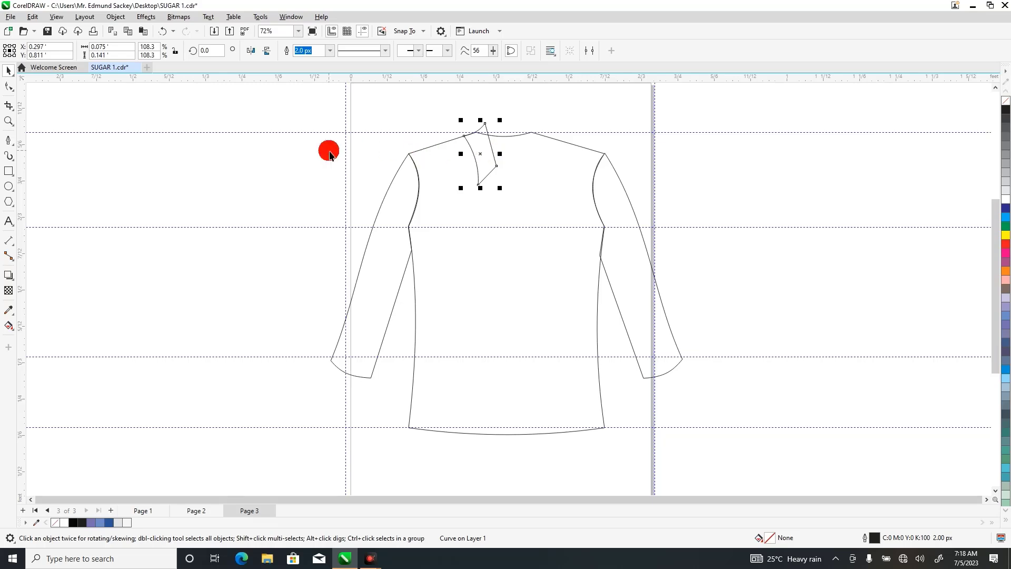
Draw an open two-segment Pen line about 0.059 × 0.096 ft inside the collar piece, following its outer and lower edges.
click(9, 122)
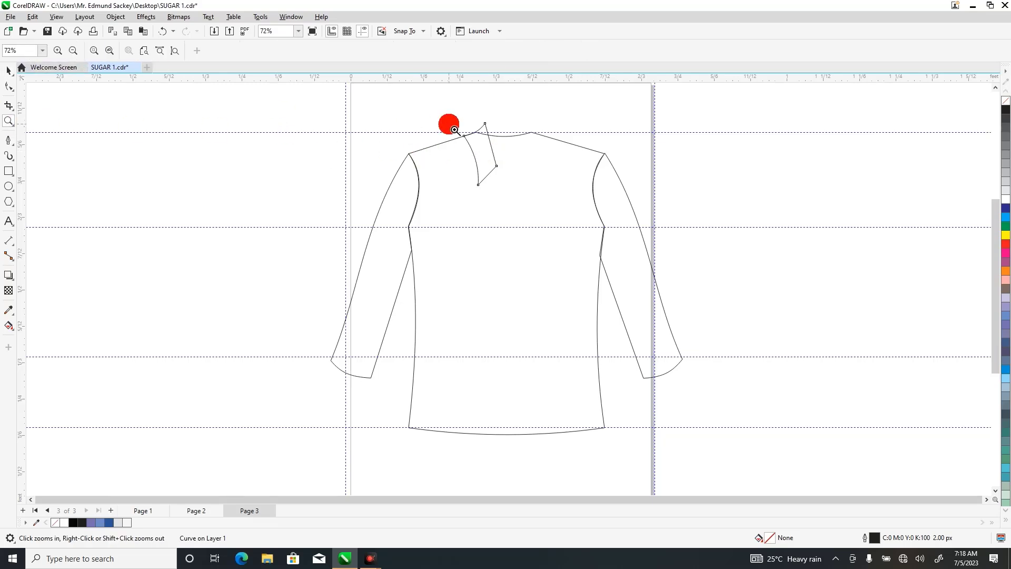
drag(442, 111, 541, 216)
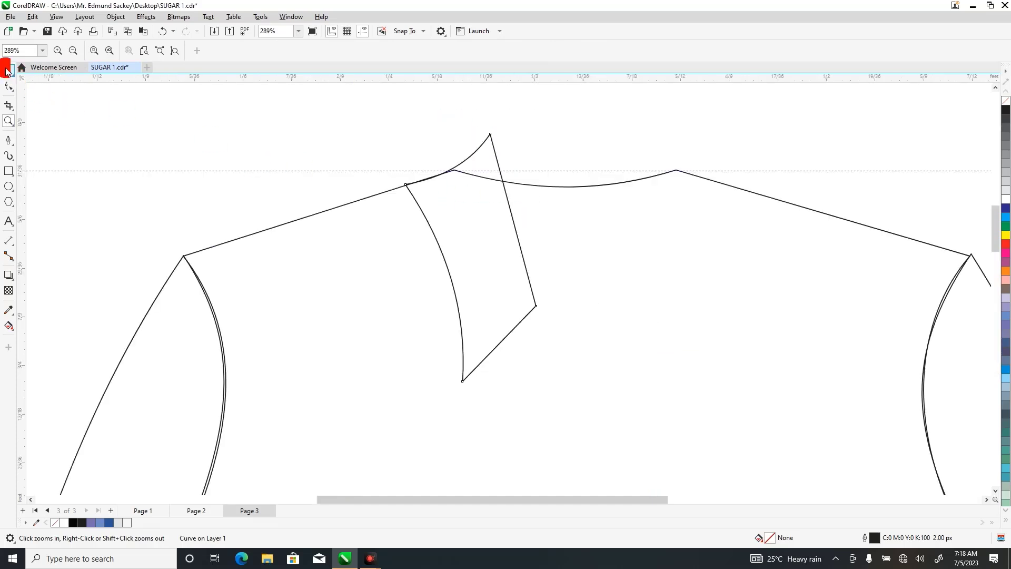
click(14, 77)
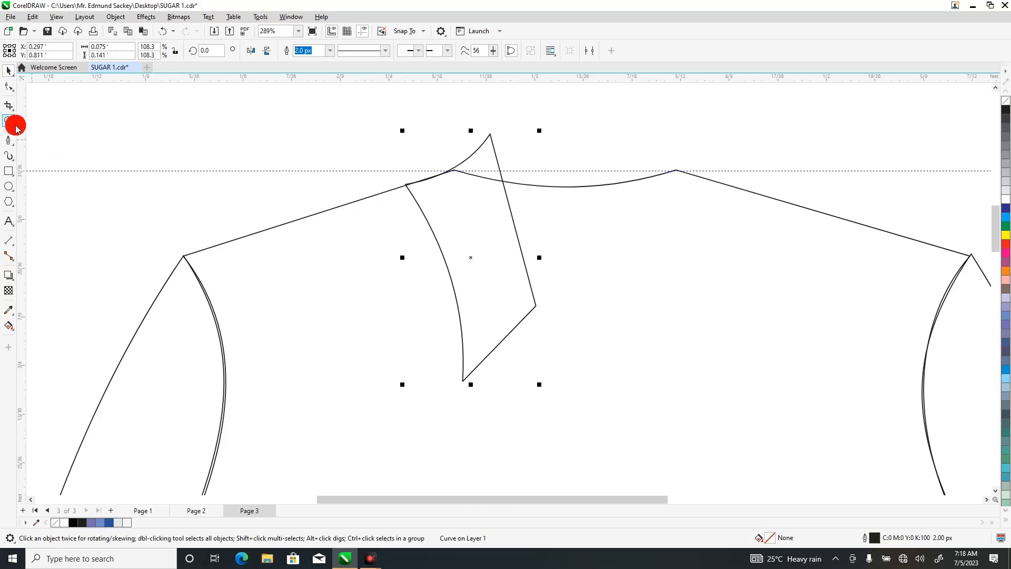
click(9, 141)
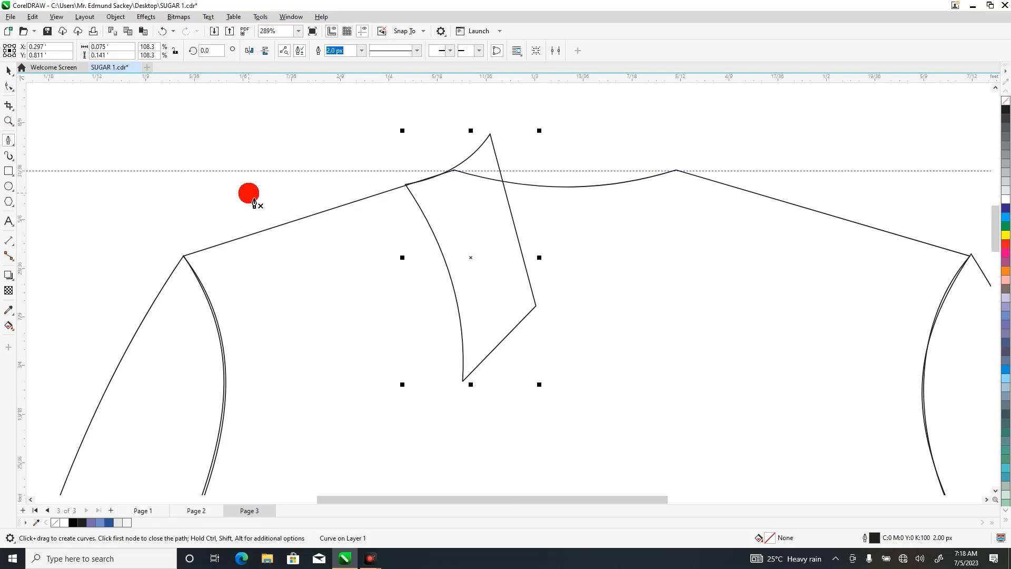
click(421, 184)
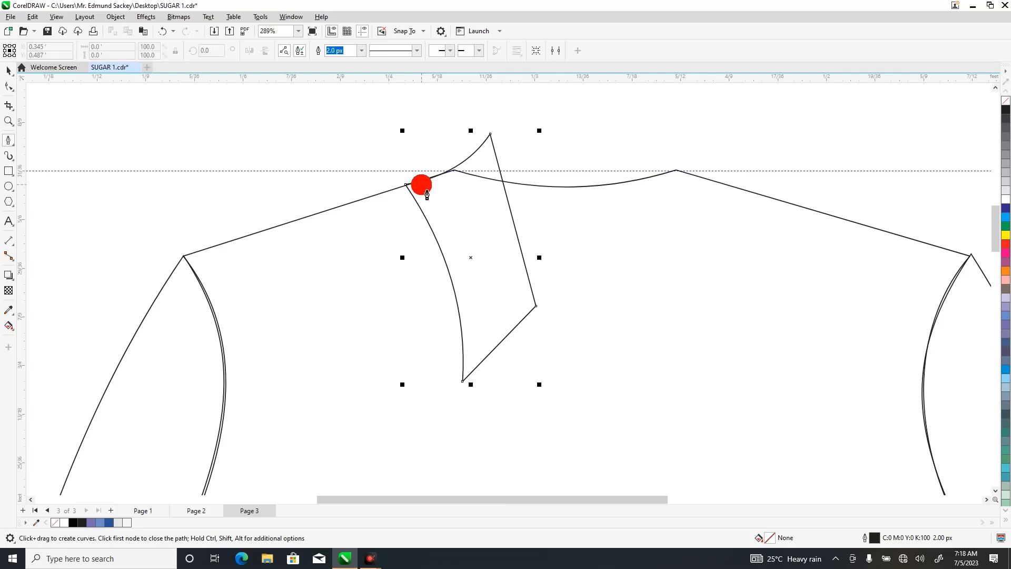
click(478, 352)
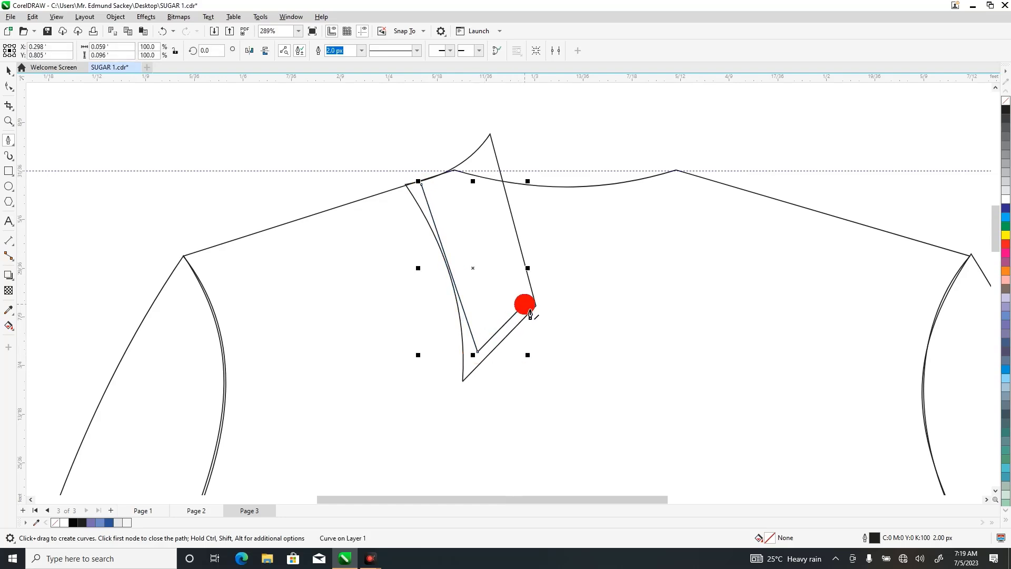
click(525, 304)
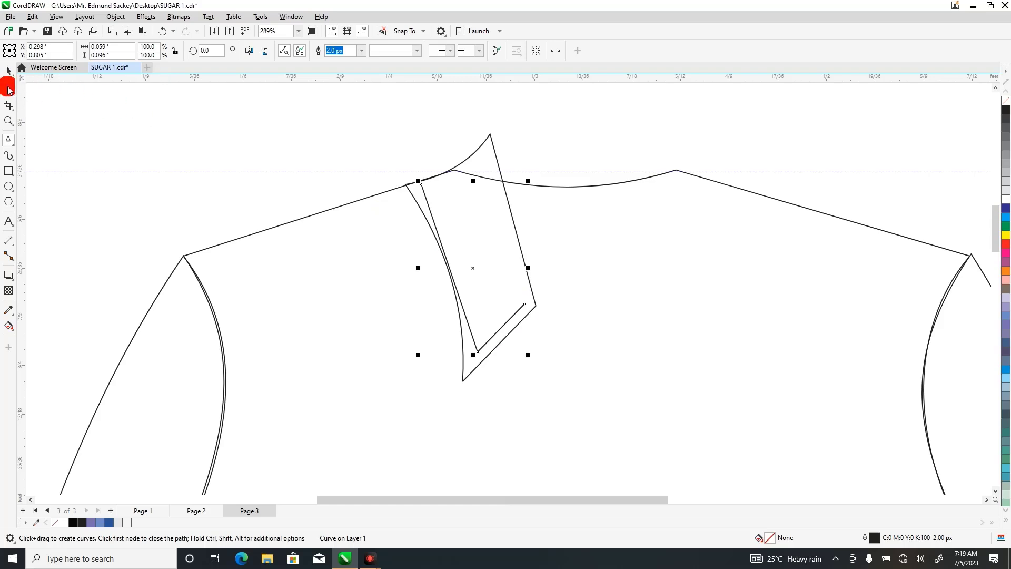
Curve the inner line's long segment parallel to the collar's outer edge and shift its corner node slightly toward the collar point.
click(8, 88)
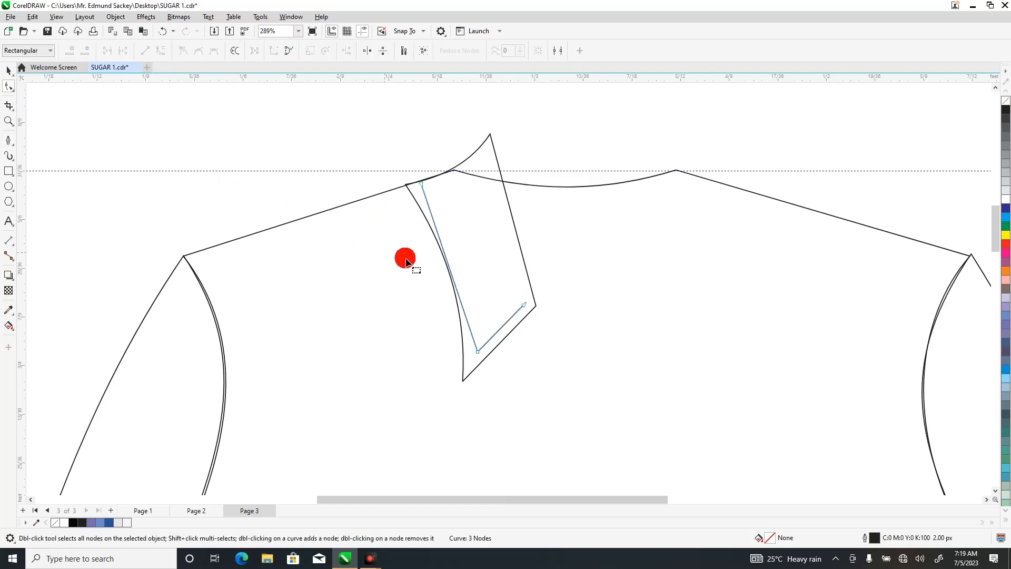
double_click(450, 270)
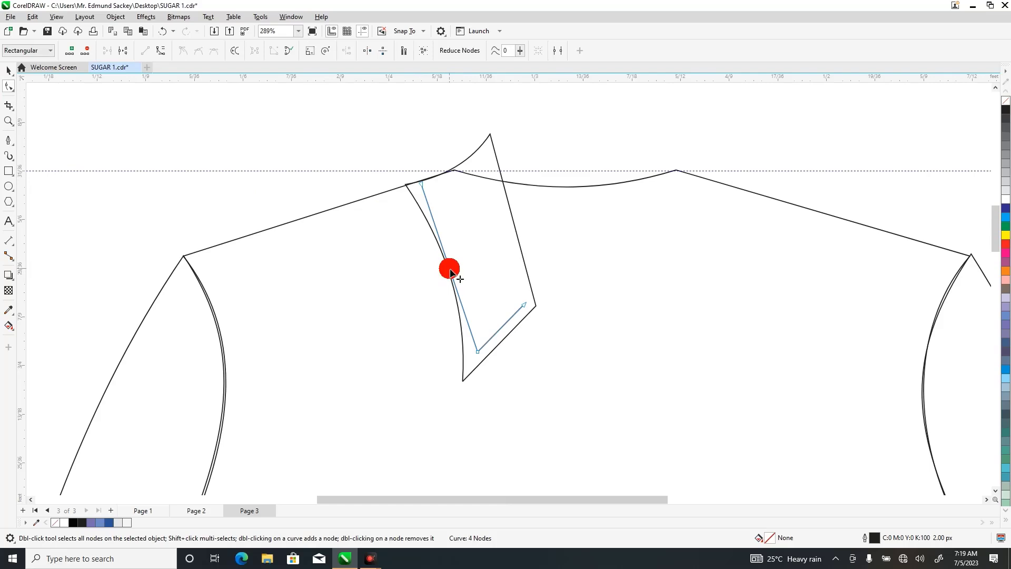
click(449, 270)
double_click(449, 270)
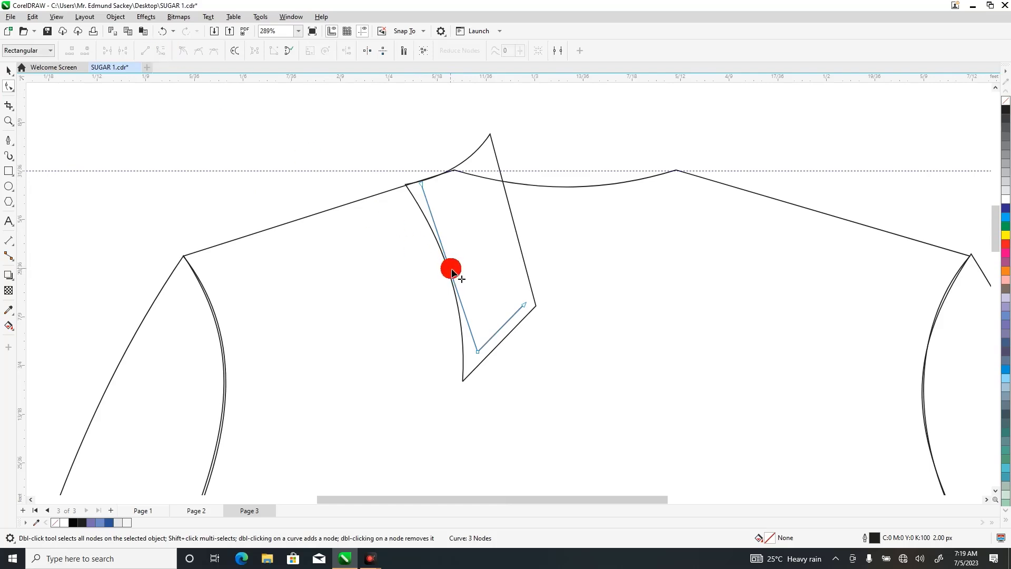
drag(452, 272, 462, 266)
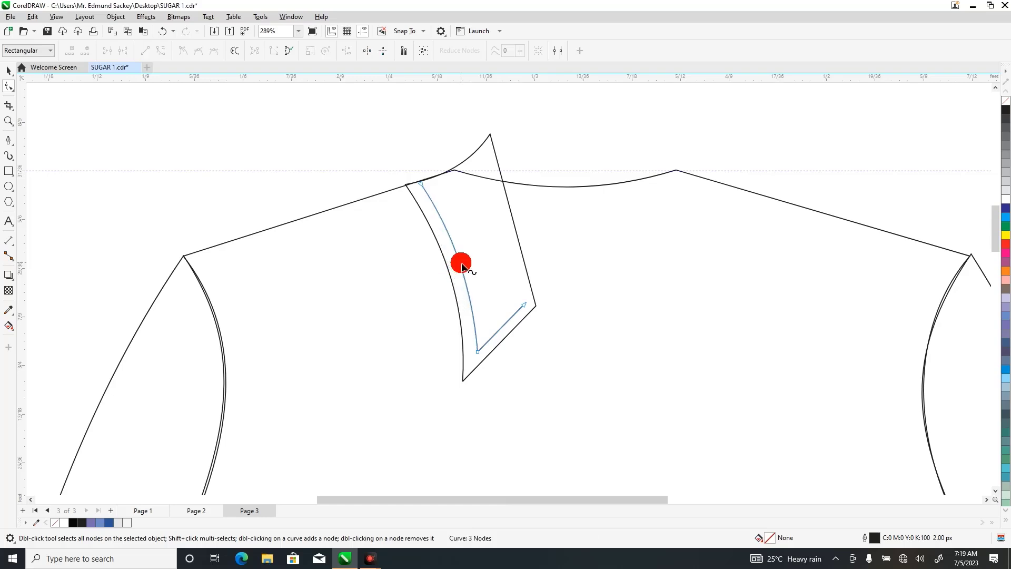
drag(479, 351, 476, 357)
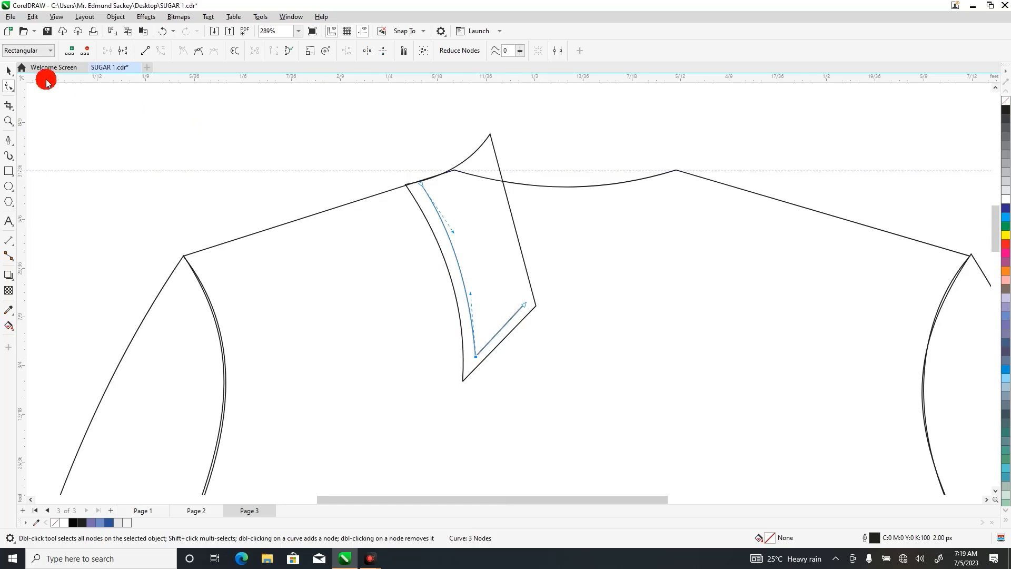
Change the collar's inner line to a short-dashed line style to represent stitching.
click(9, 69)
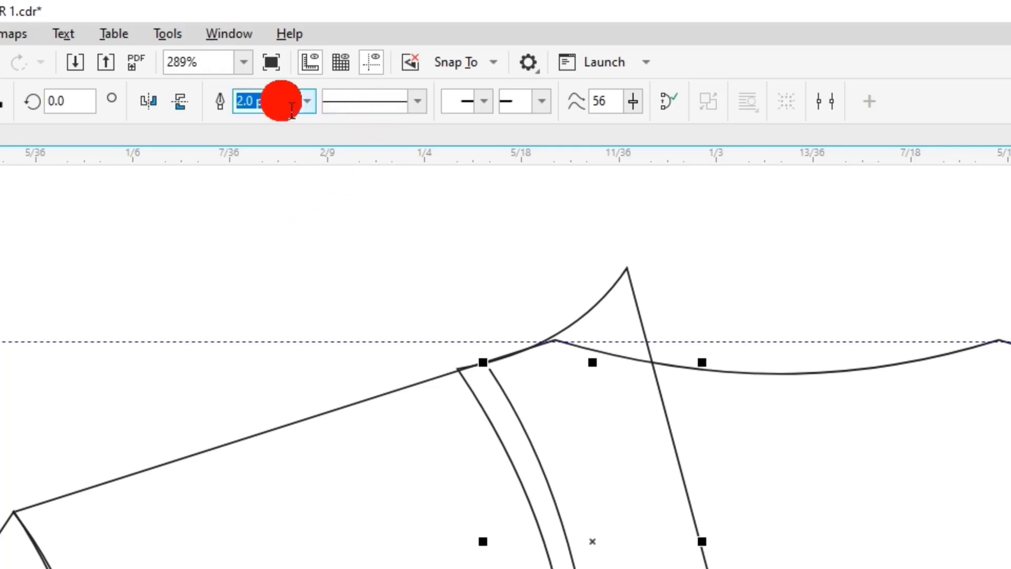
click(420, 101)
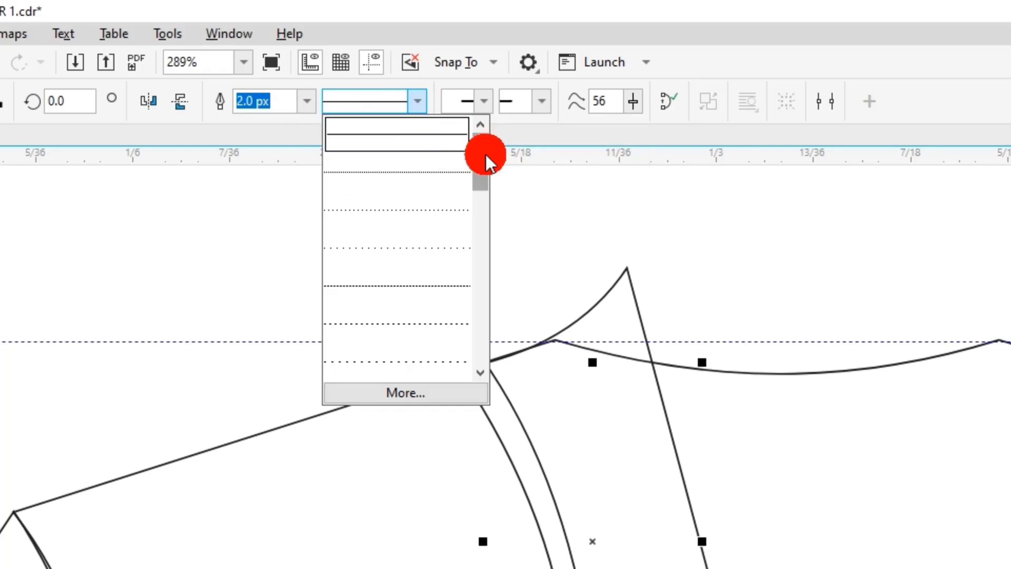
drag(481, 153, 489, 188)
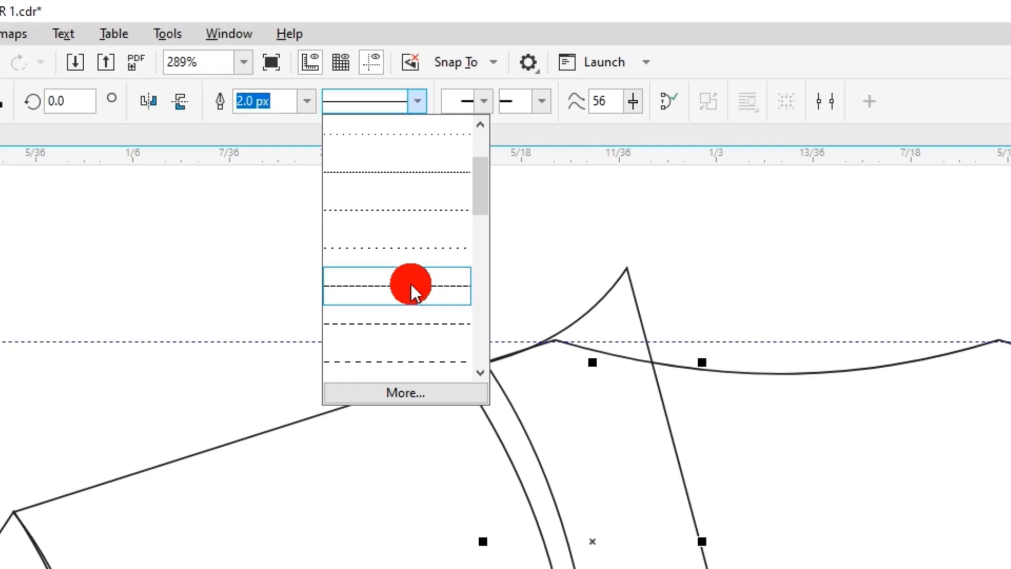
click(410, 288)
click(355, 293)
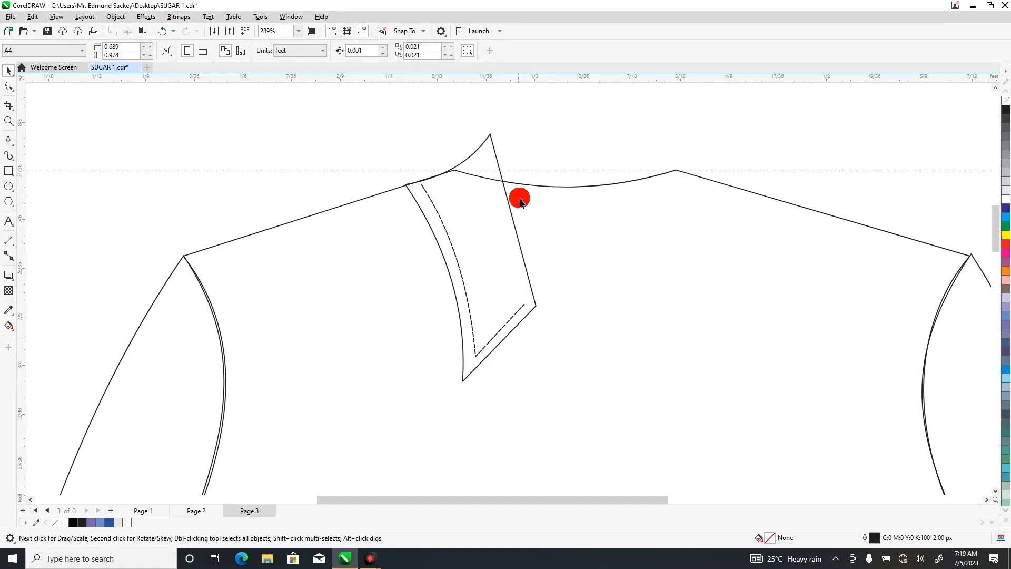
Convert the collar's straight inner edge to a curve and bow it slightly into the collar piece.
click(512, 219)
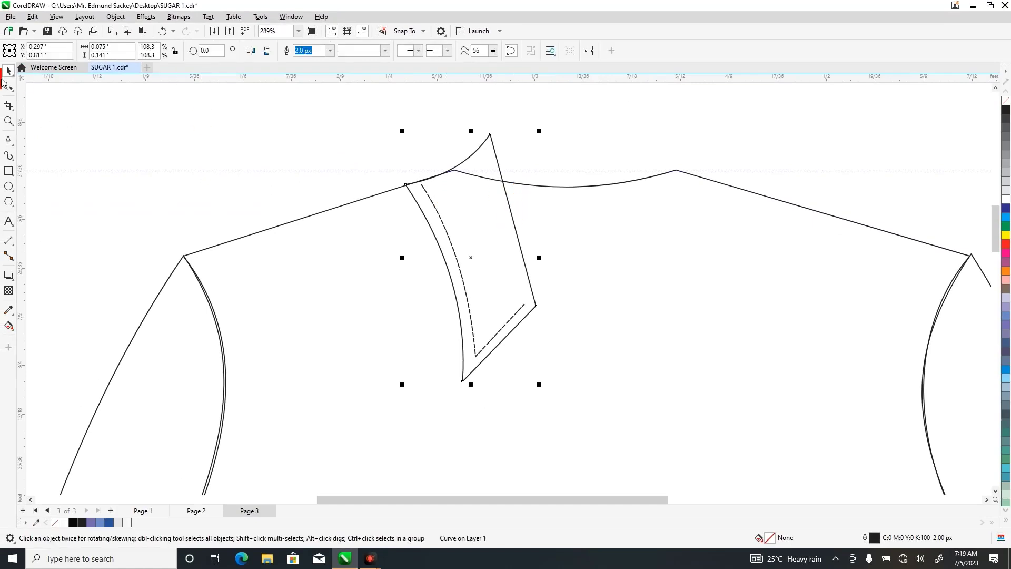
click(5, 85)
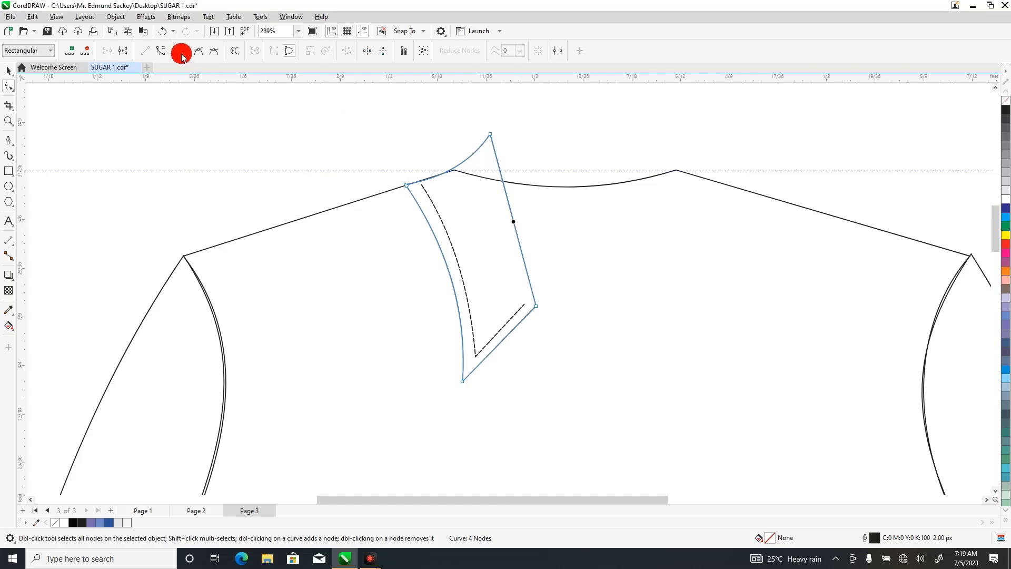
click(160, 50)
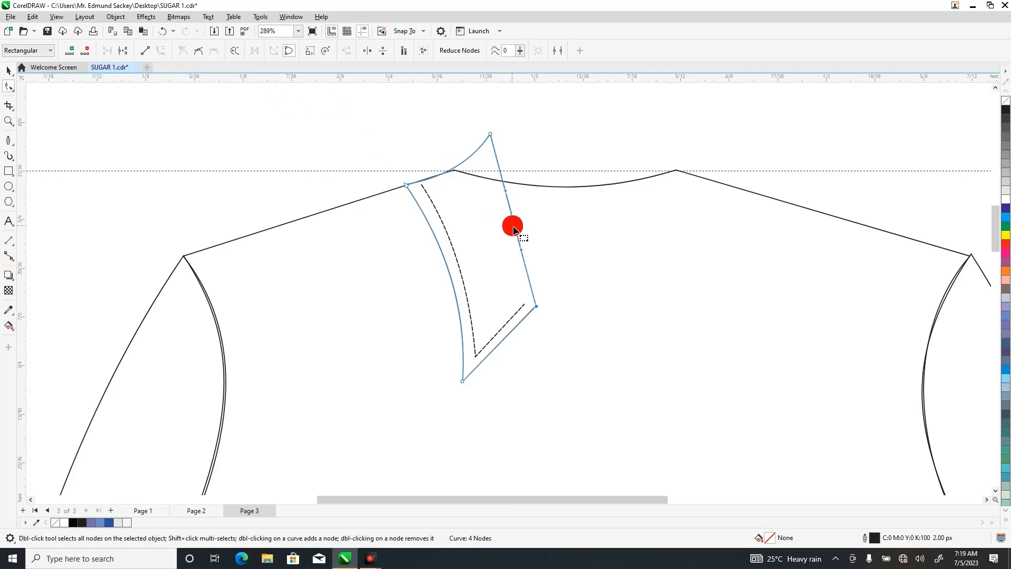
drag(515, 229, 509, 235)
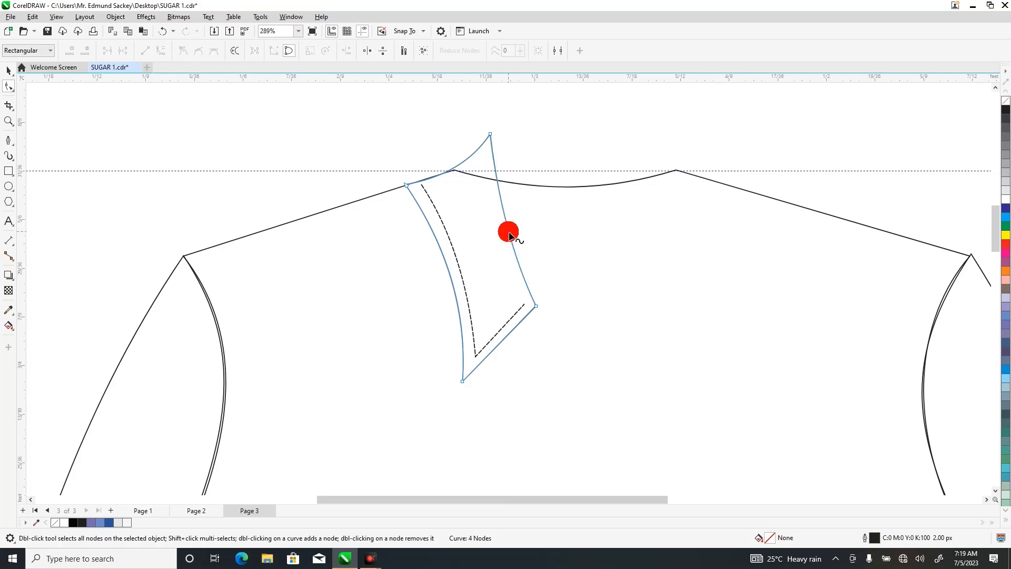
Duplicate the collar piece with its stitch line, mirror the copy horizontally, and place it on the right shoulder at X 0.402 ft, Y 0.812 ft.
click(9, 70)
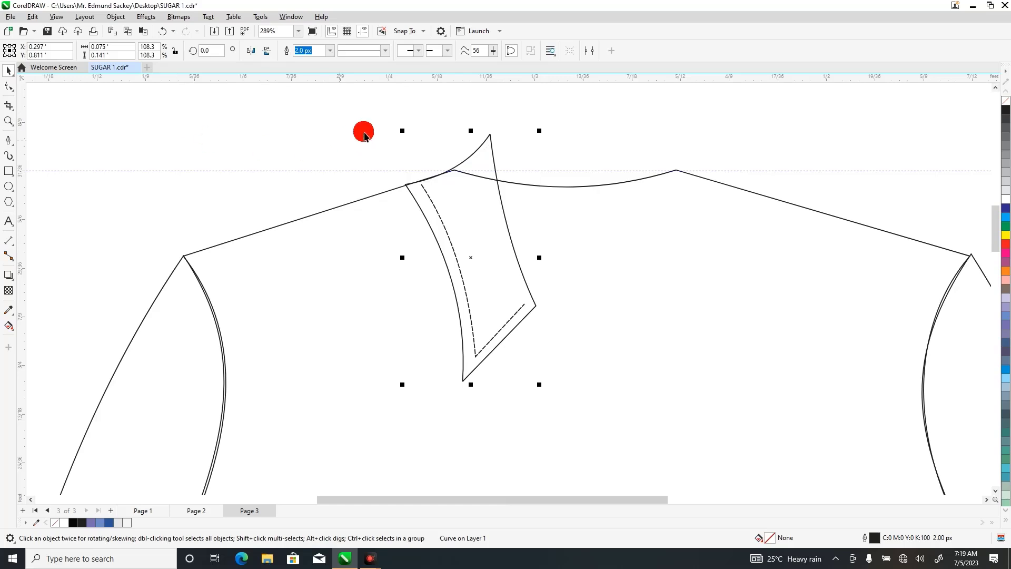
drag(334, 109, 595, 412)
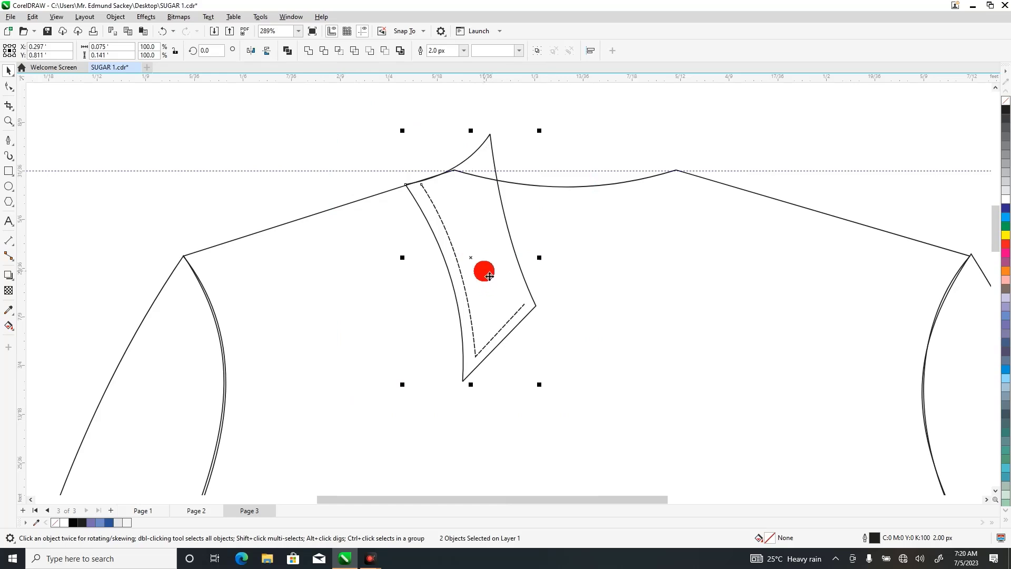
key(ctrl+c)
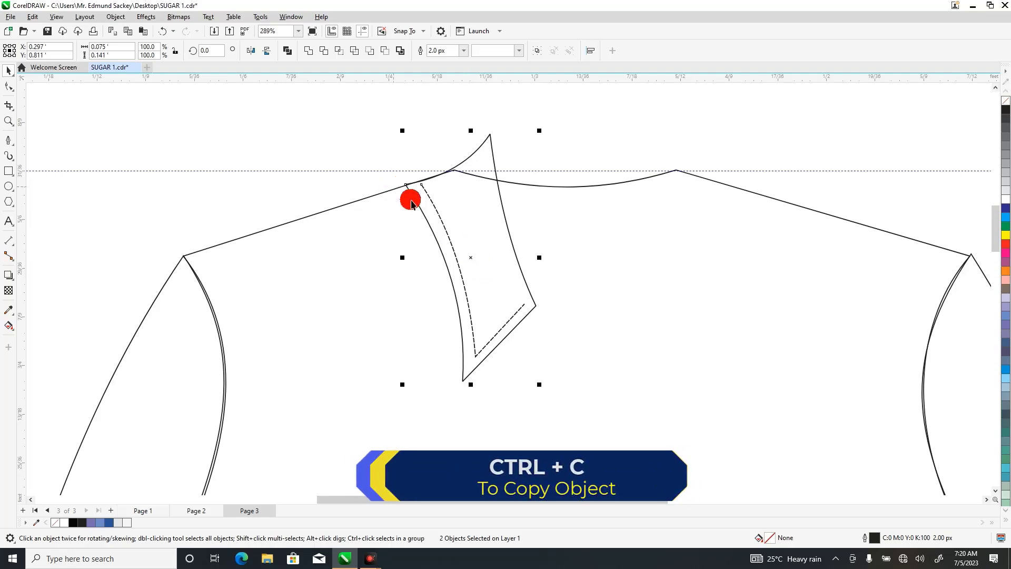
key(ctrl+v)
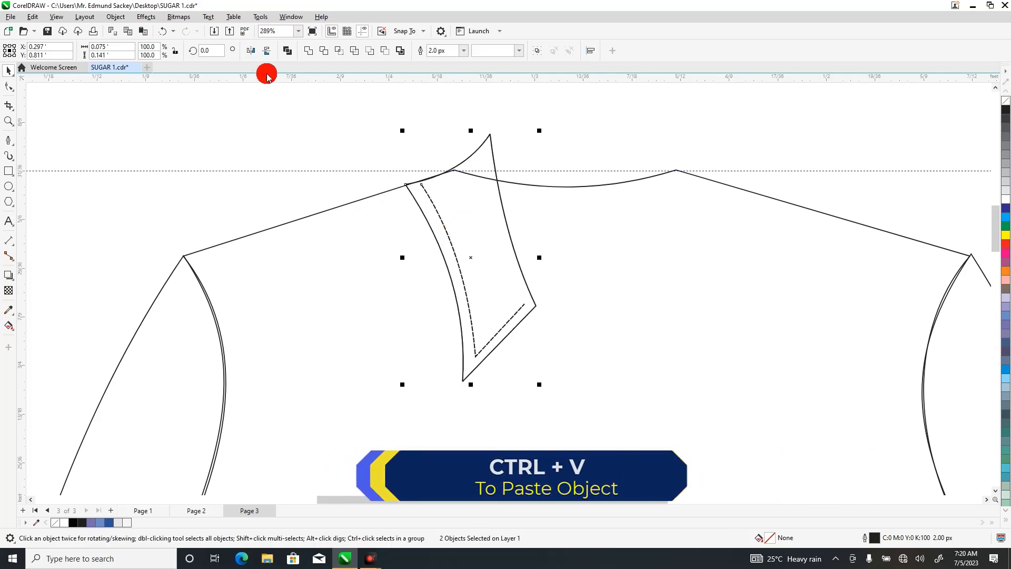
click(249, 51)
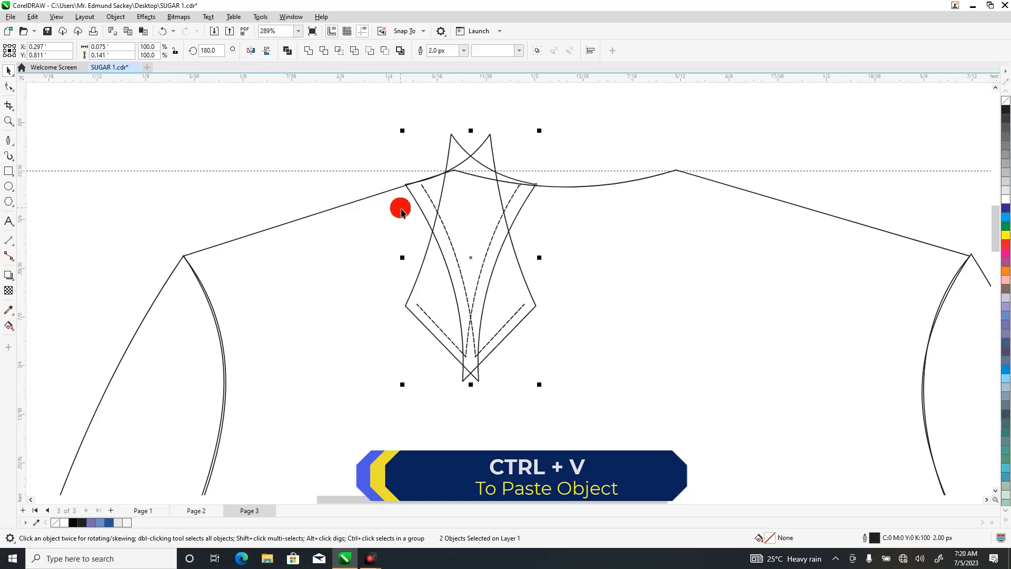
drag(477, 255, 659, 265)
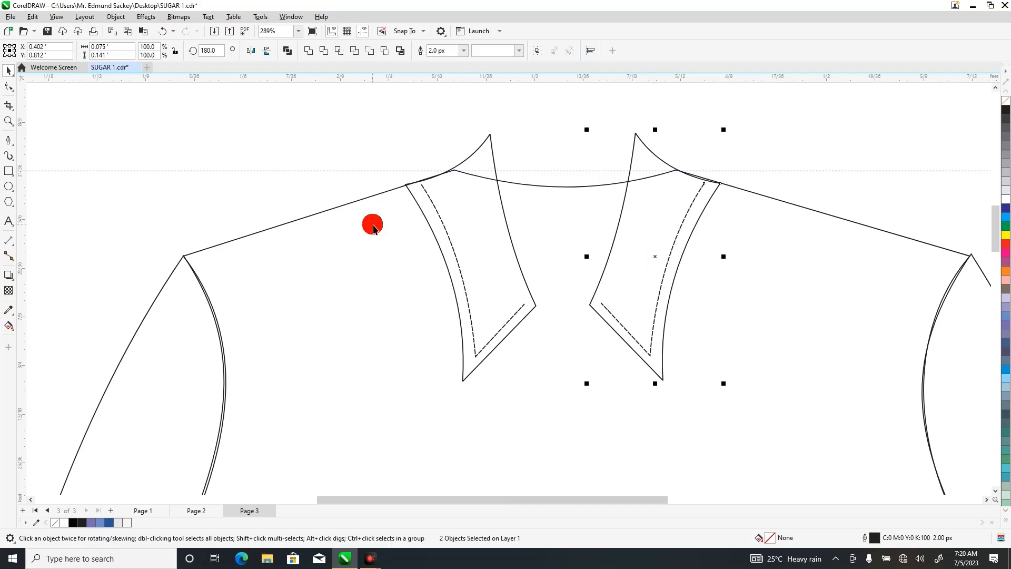
click(337, 138)
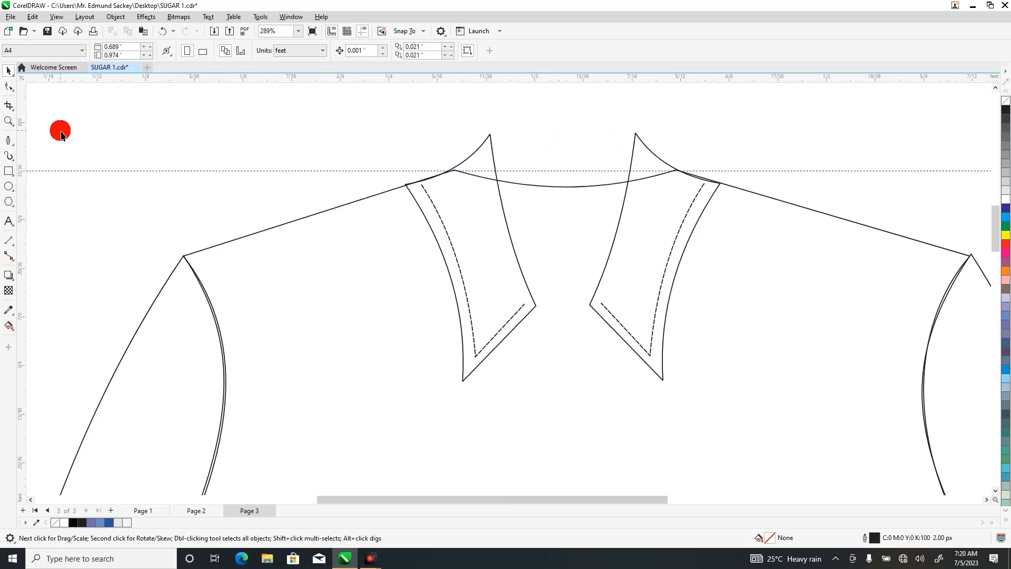
Draw a rectangle about 0.087 × 0.033 ft between the two collar tips and convert it to curves.
click(8, 171)
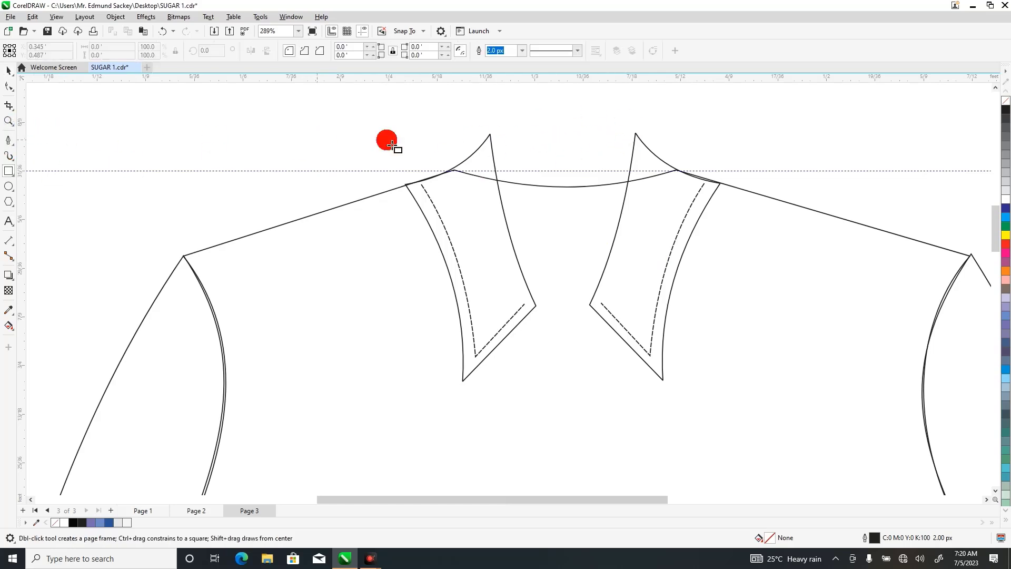
drag(489, 134, 645, 195)
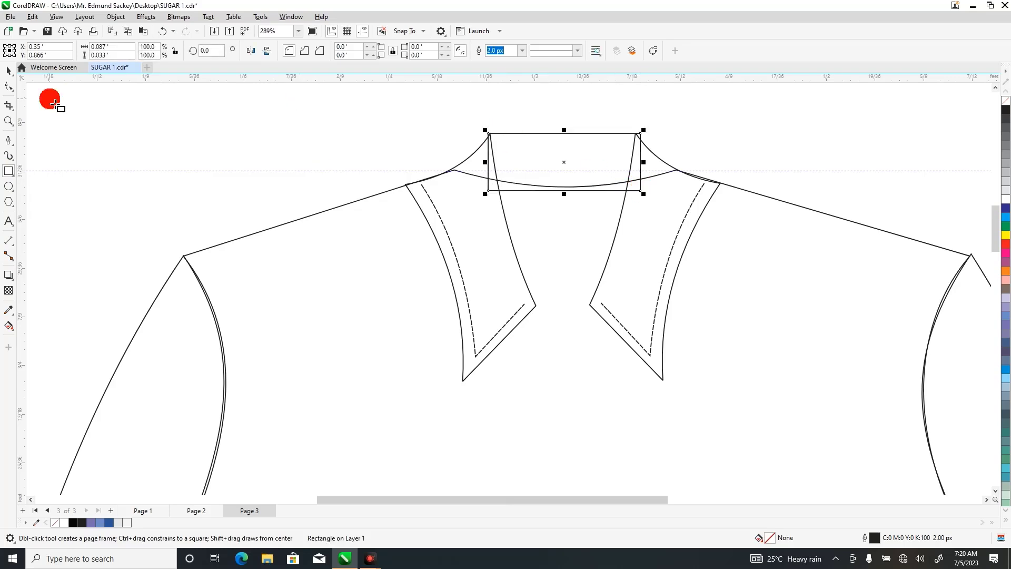
right_click(571, 163)
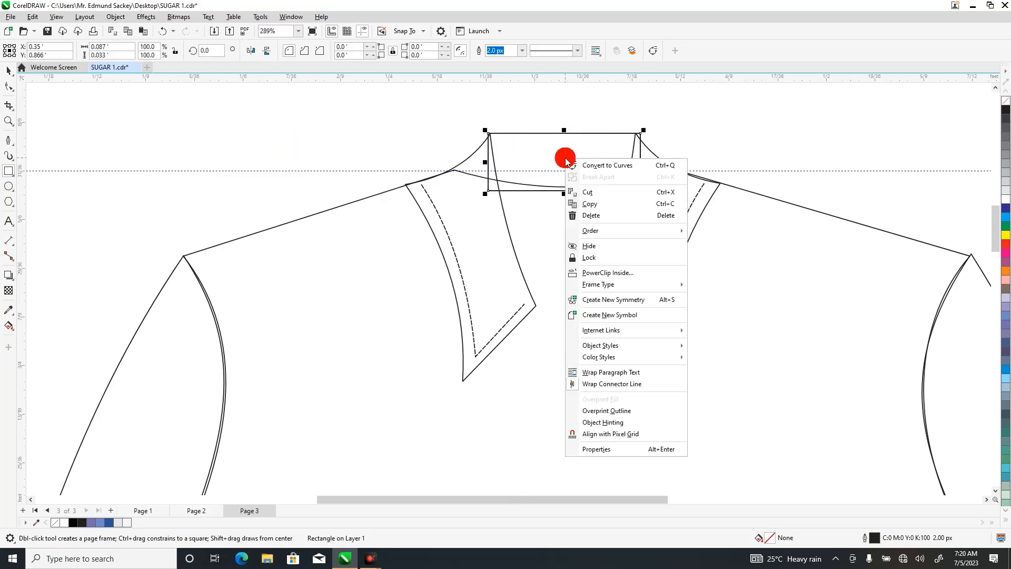
click(591, 165)
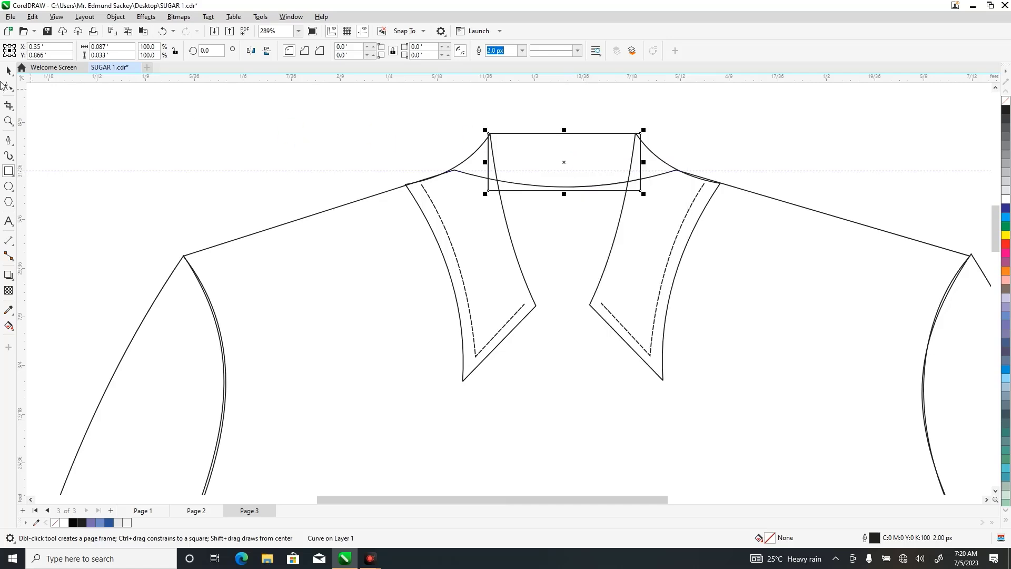
Convert the rectangle's lower edge to a curve, fit it to the neckline, and move both lower corners to the shoulder neck points.
click(9, 86)
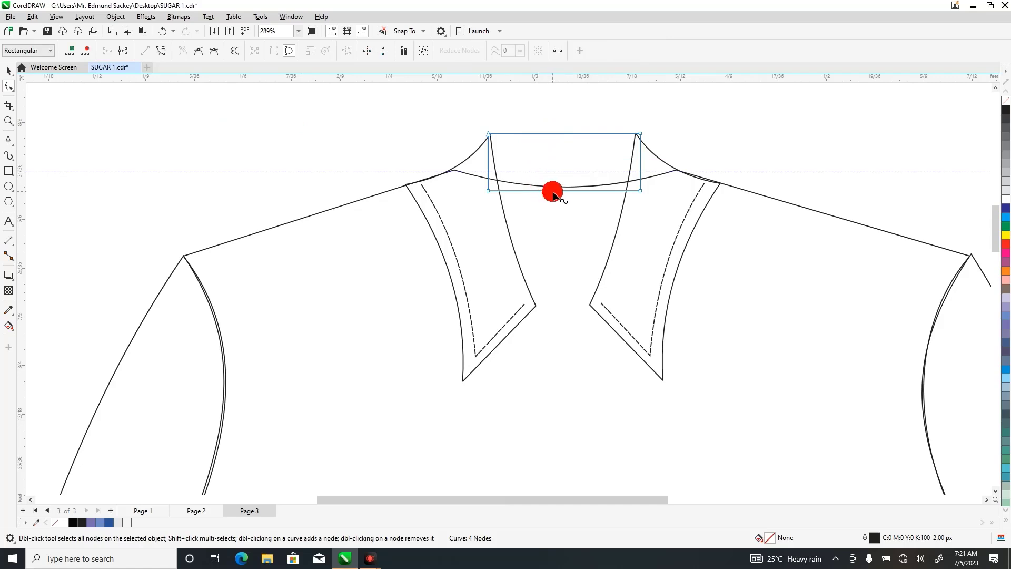
click(160, 50)
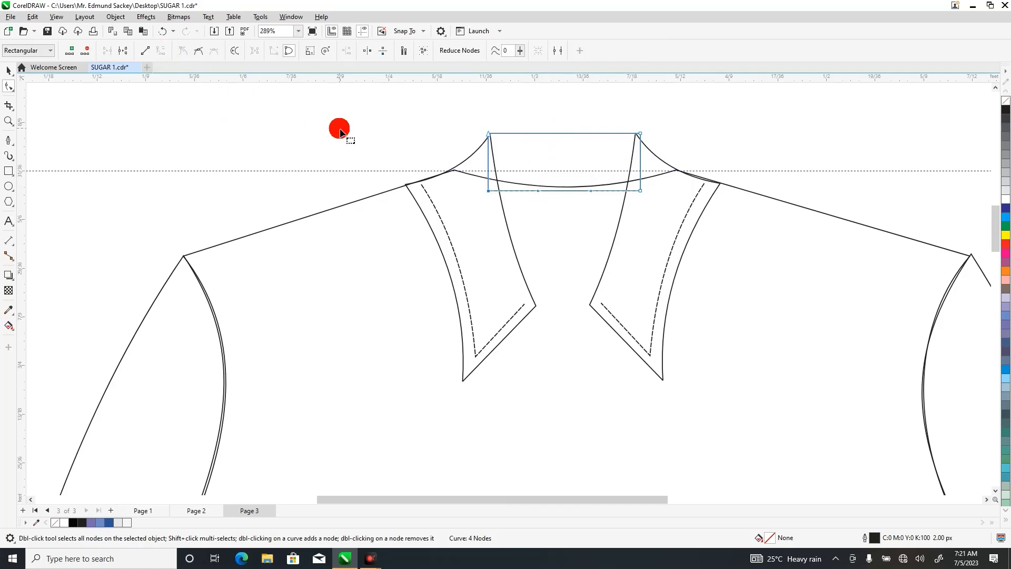
drag(560, 194, 560, 188)
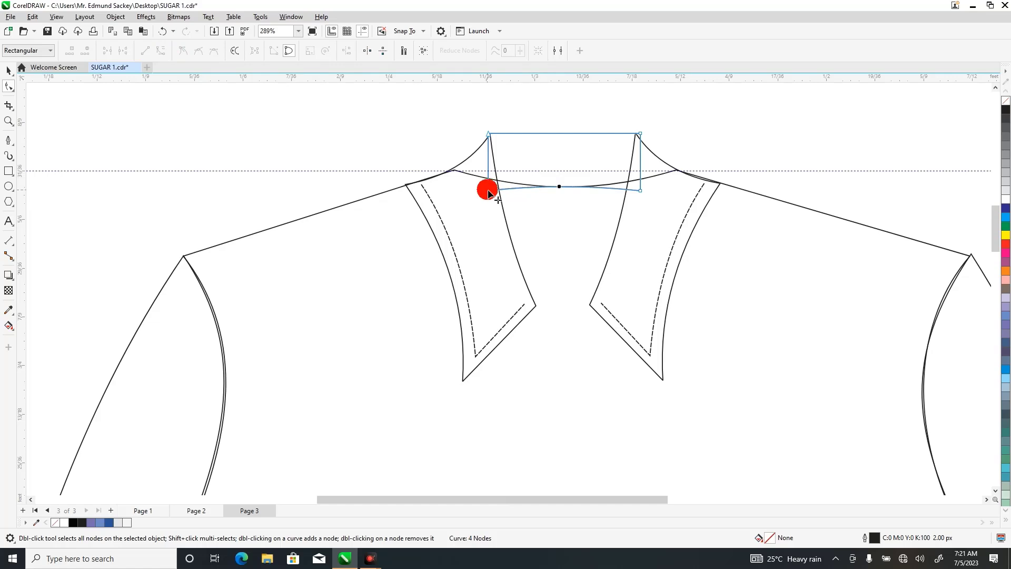
mouse_move(488, 190)
mouse_down()
mouse_move(485, 180)
mouse_move(452, 171)
mouse_move(507, 192)
mouse_up()
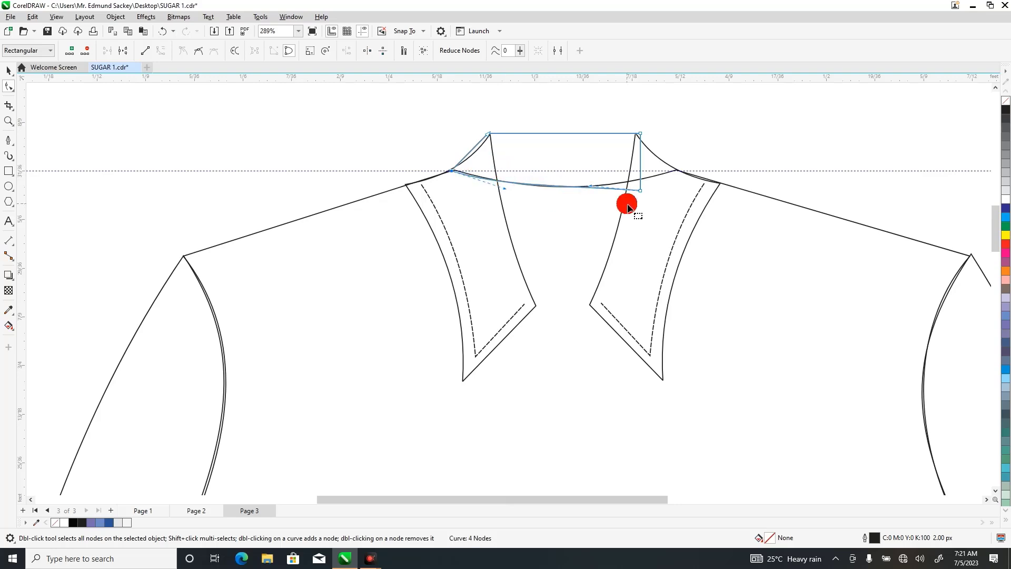
mouse_move(644, 193)
mouse_down()
mouse_move(671, 185)
mouse_move(675, 169)
mouse_move(614, 192)
mouse_up()
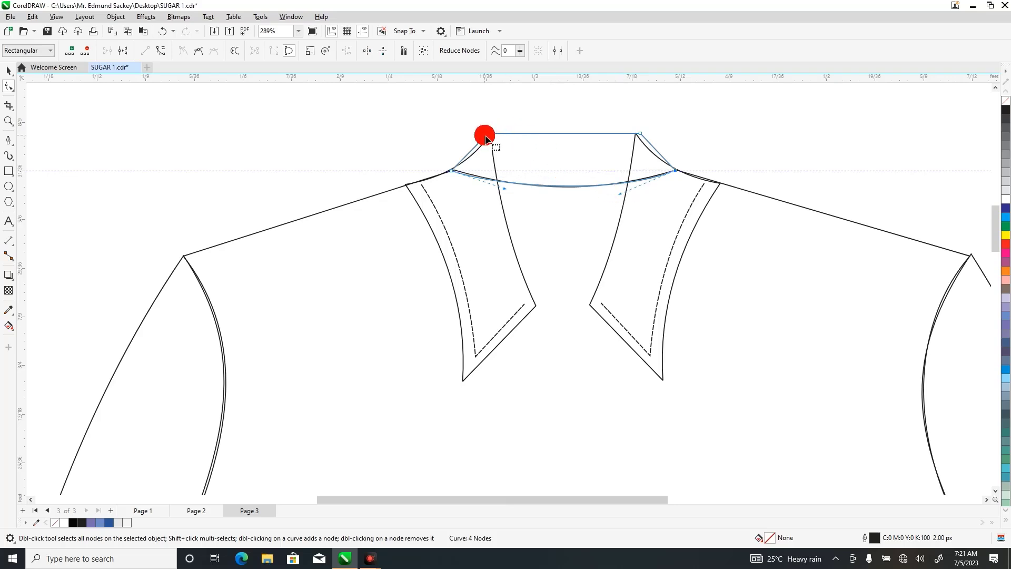
Convert both slanted side edges of the back neck piece to curves and bow them to match the collar's upper curves.
drag(489, 138, 473, 149)
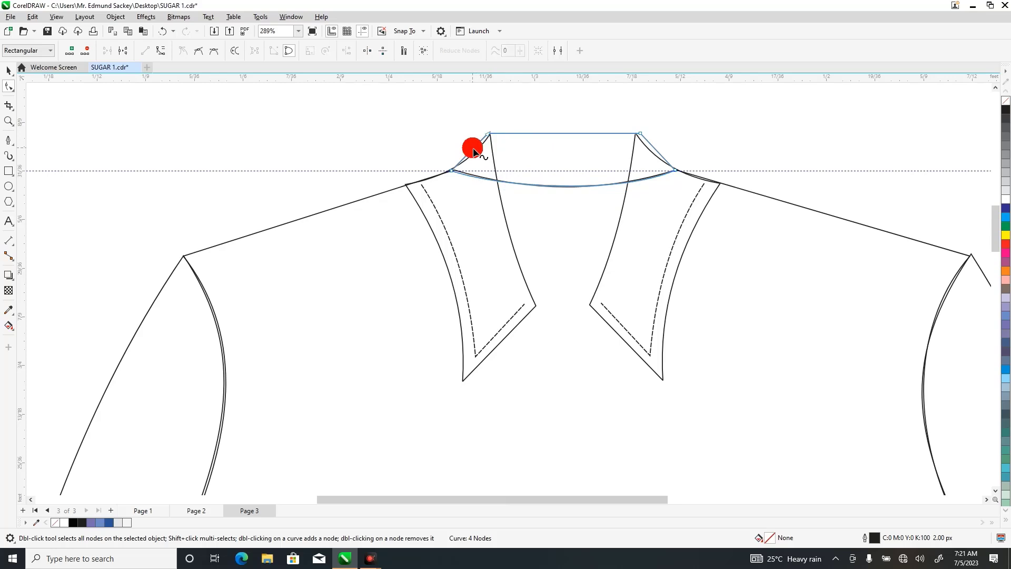
click(162, 51)
drag(474, 153, 478, 152)
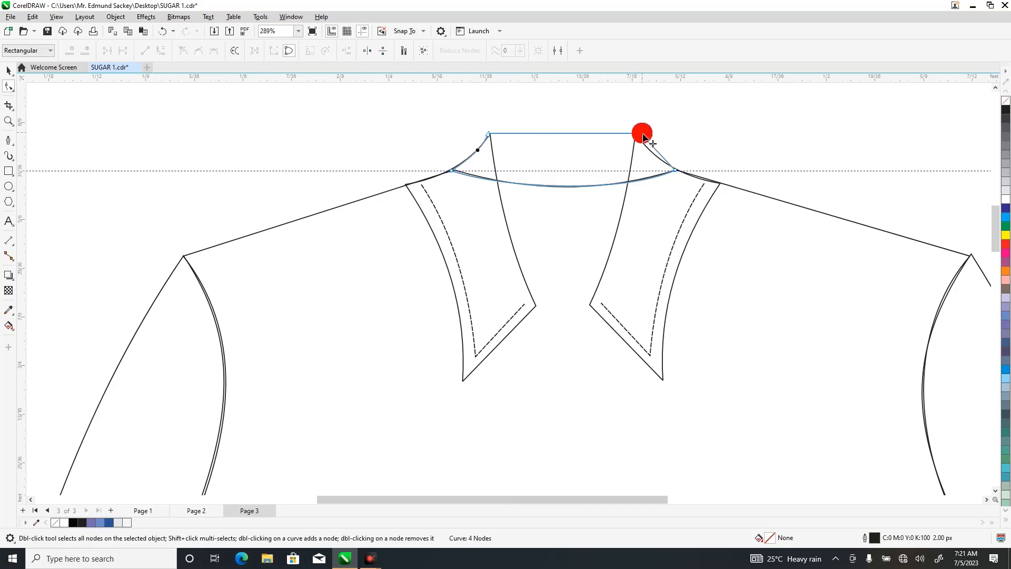
mouse_move(644, 138)
mouse_down()
mouse_move(632, 141)
mouse_move(638, 135)
mouse_up()
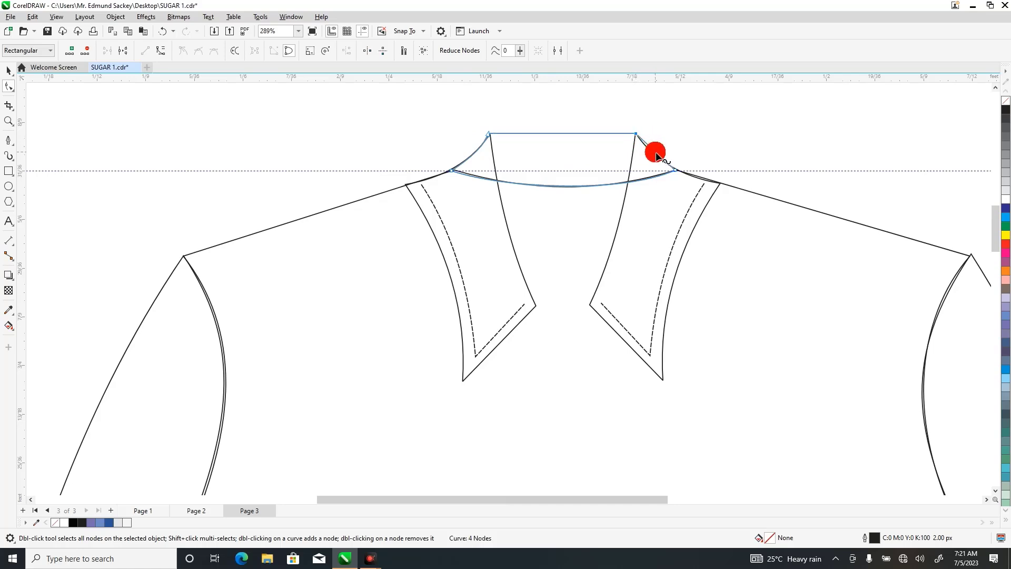
click(161, 50)
click(306, 113)
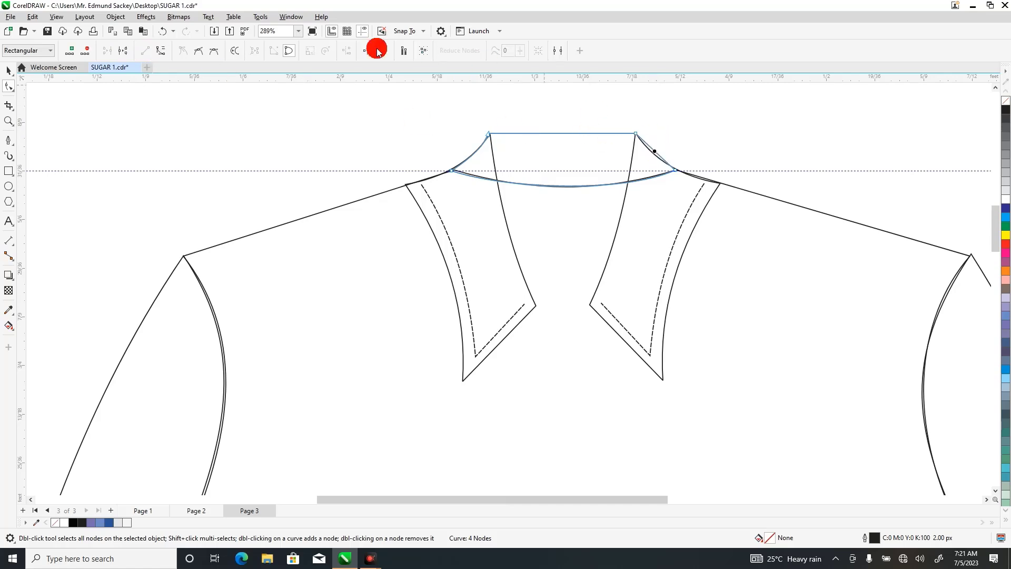
click(164, 54)
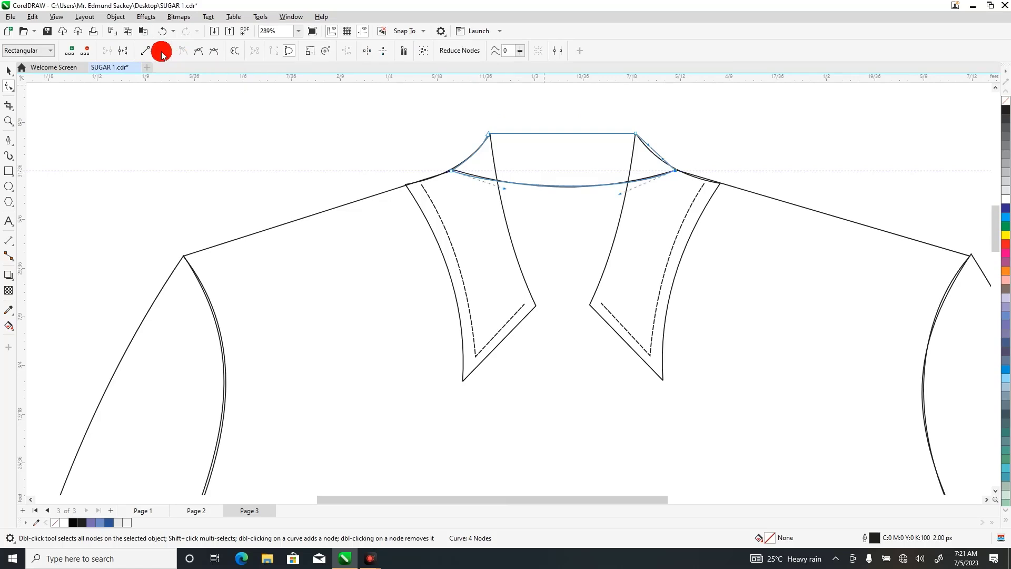
drag(658, 155, 656, 154)
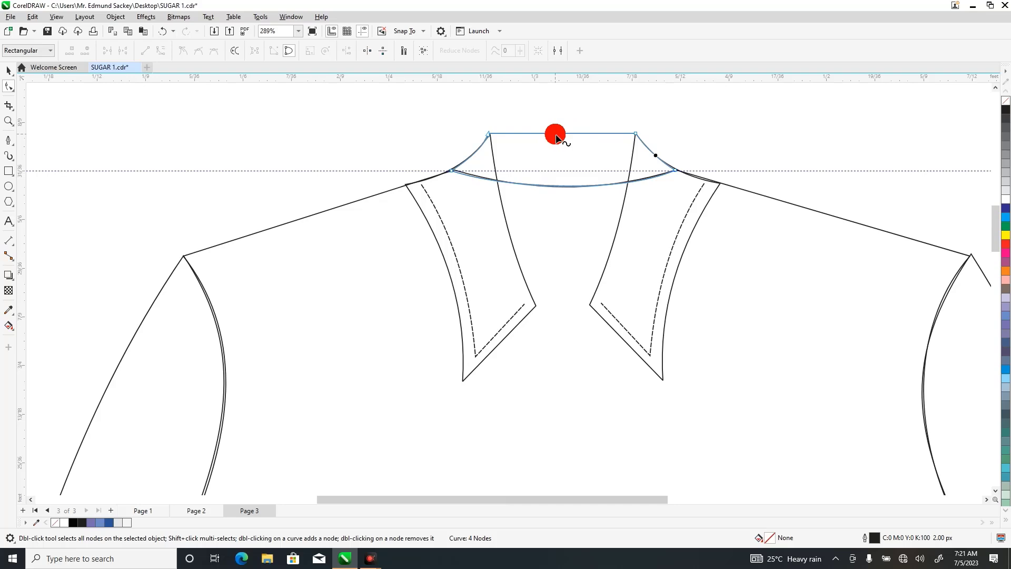
Add a node midway along the back neck piece's upper edge and lower it slightly to form a shallow dip.
double_click(560, 135)
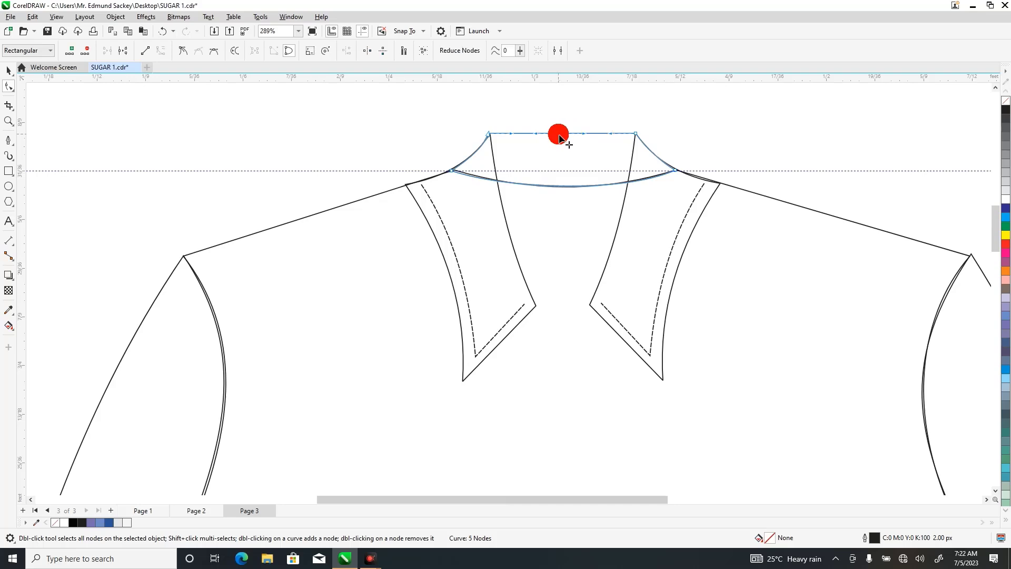
drag(560, 135, 560, 138)
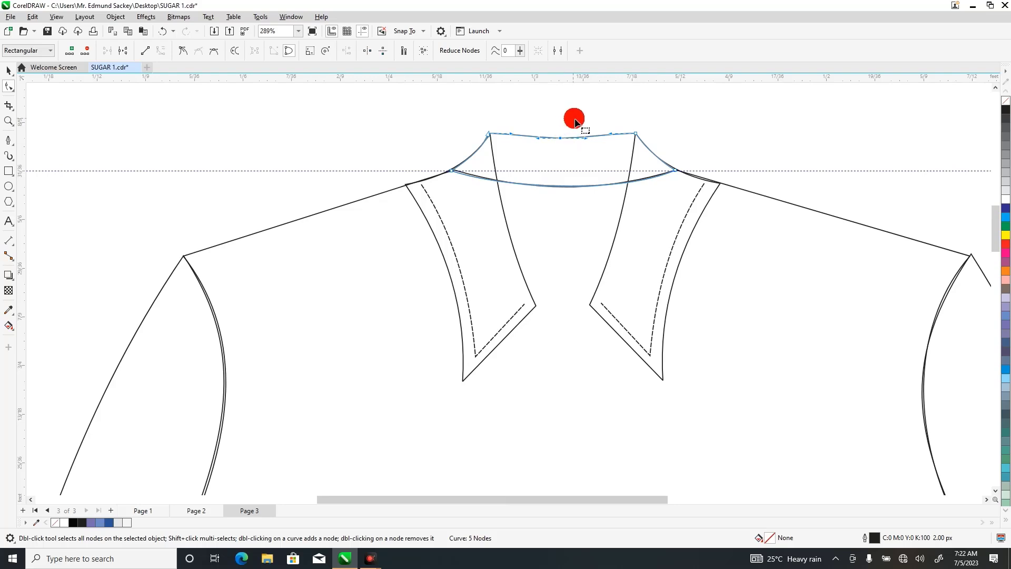
click(527, 151)
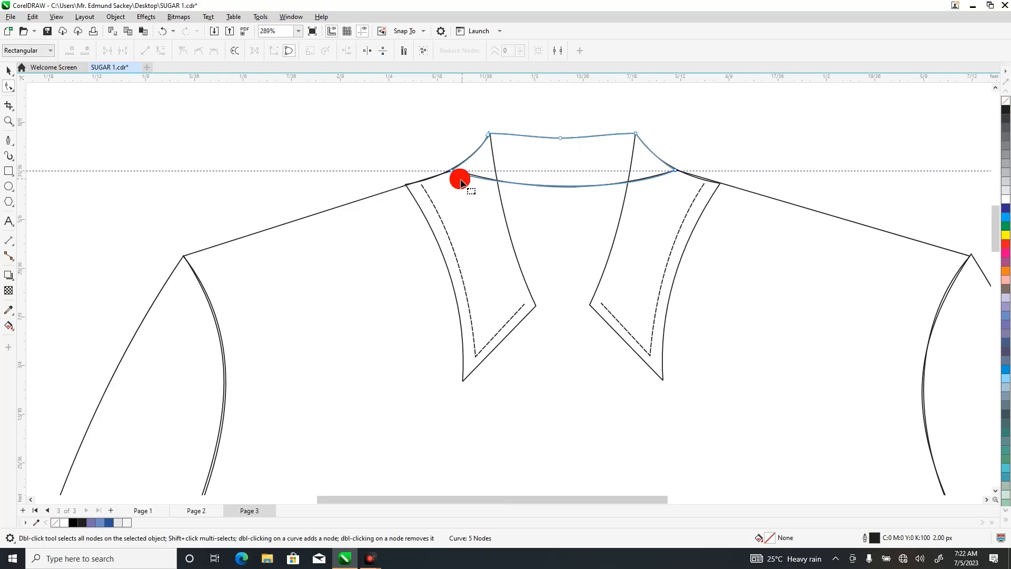
click(452, 171)
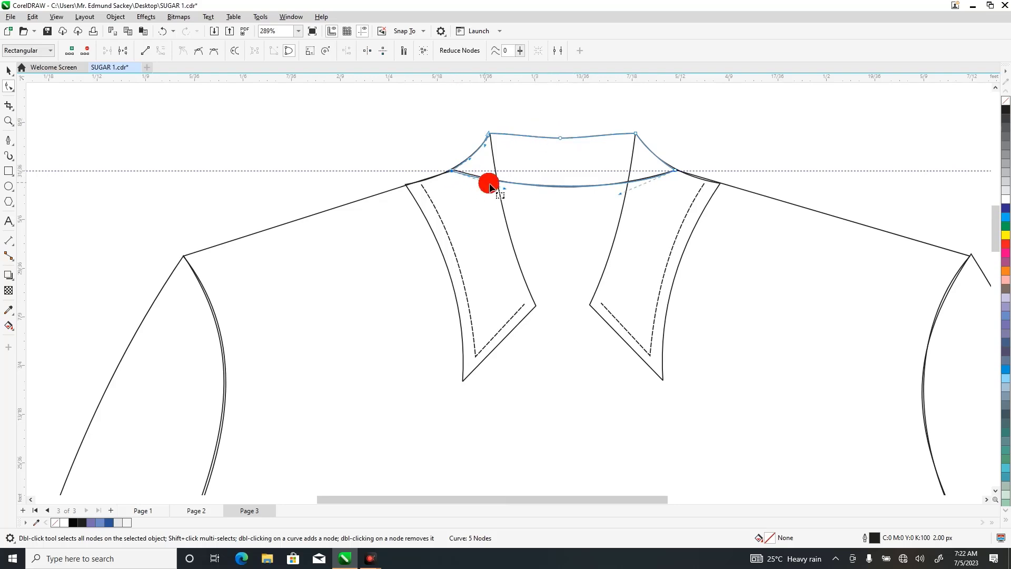
click(407, 138)
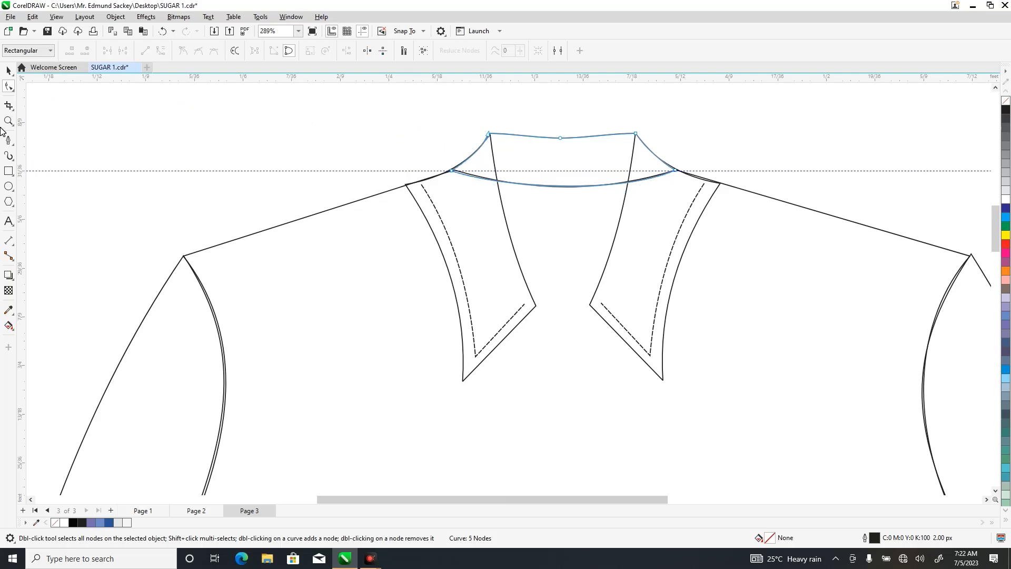
Draw three nearly horizontal Pen lines, each about 0.076 ft long, stacked across the back neck piece between the collar edges.
click(8, 141)
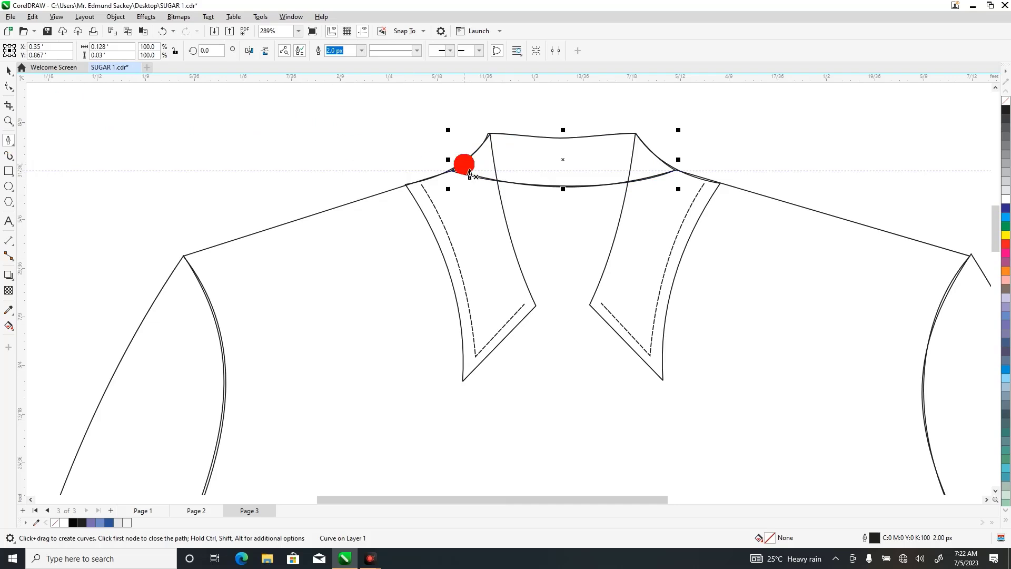
click(496, 146)
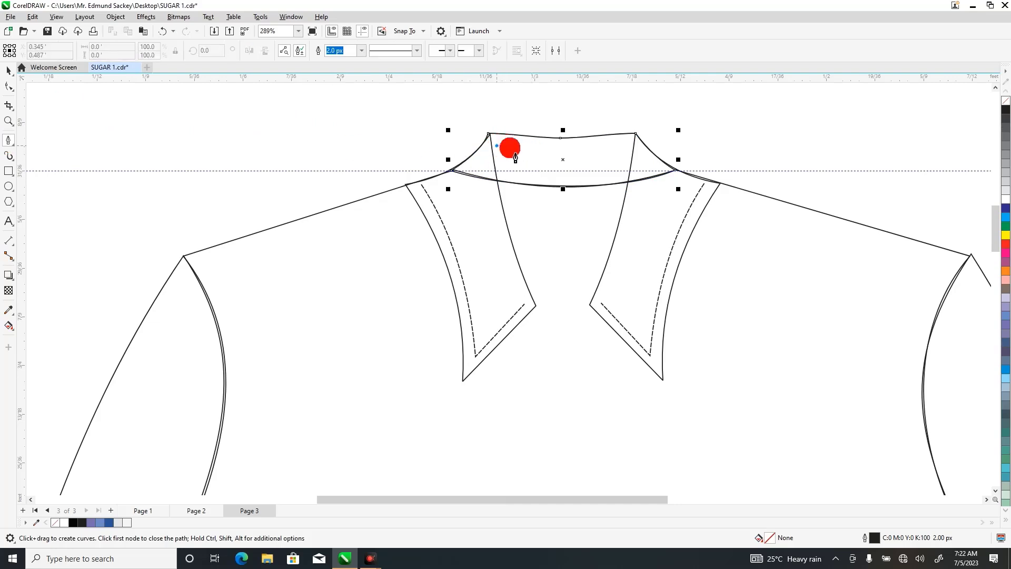
double_click(633, 142)
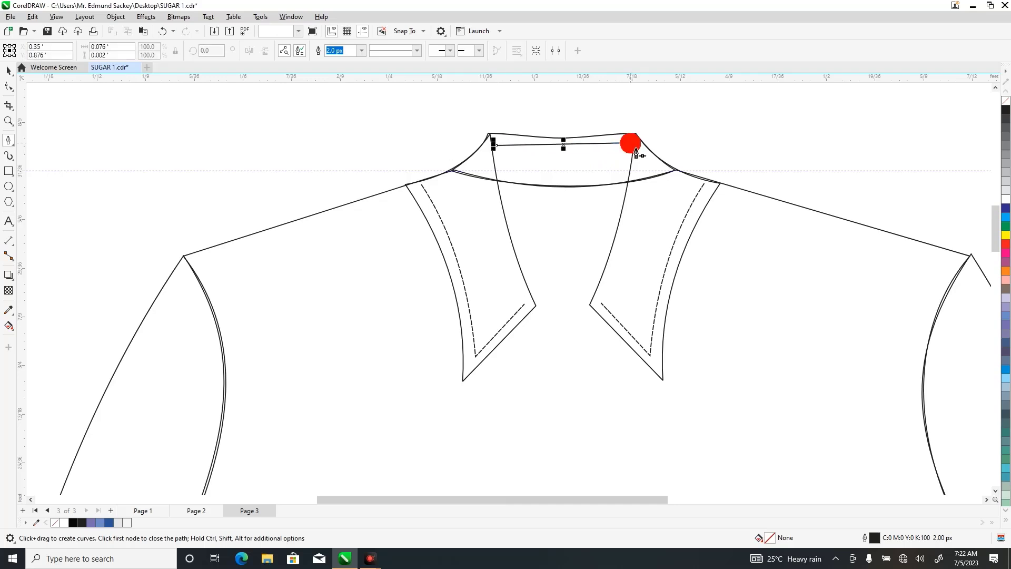
click(497, 152)
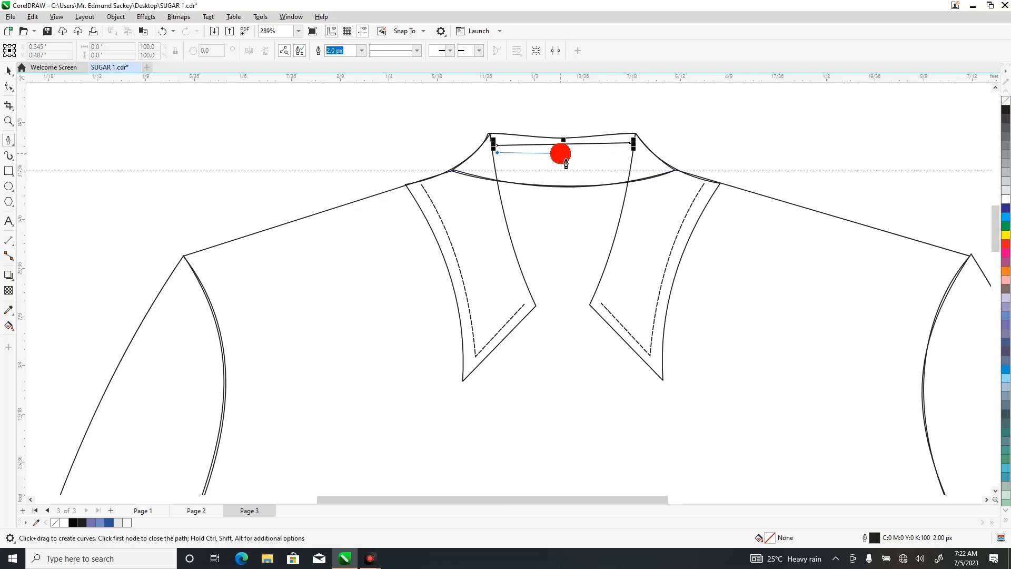
double_click(631, 149)
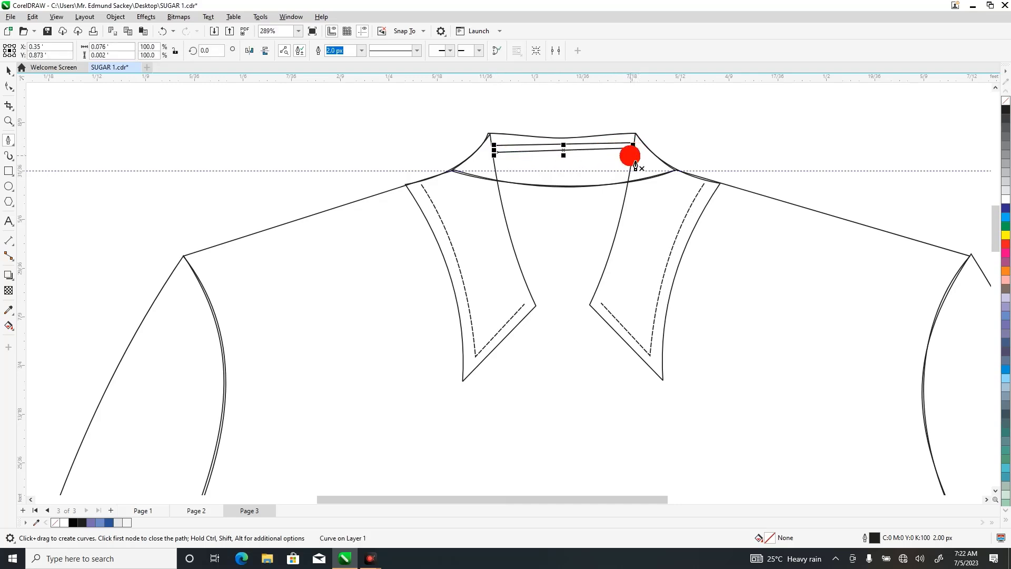
click(497, 159)
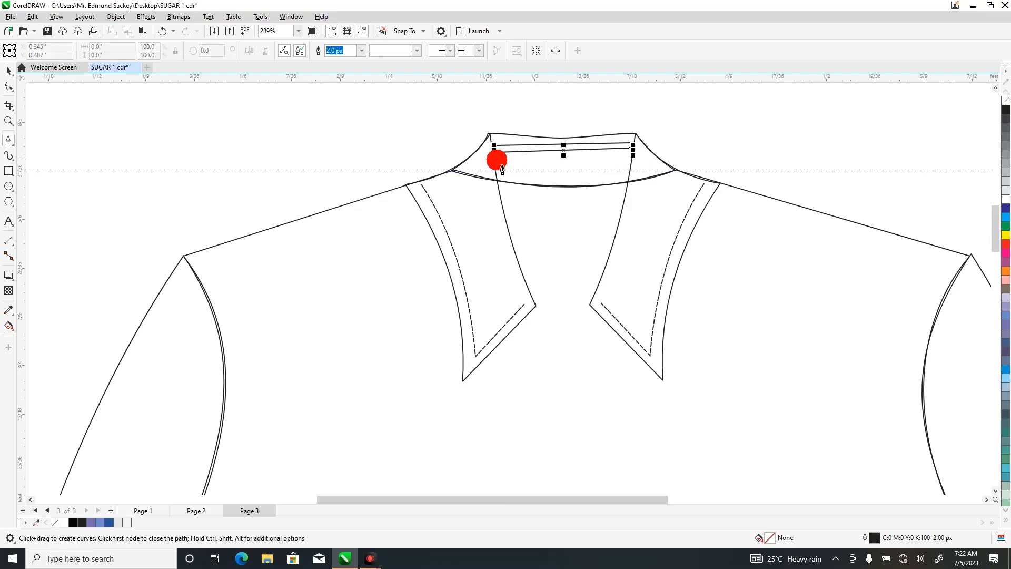
double_click(630, 157)
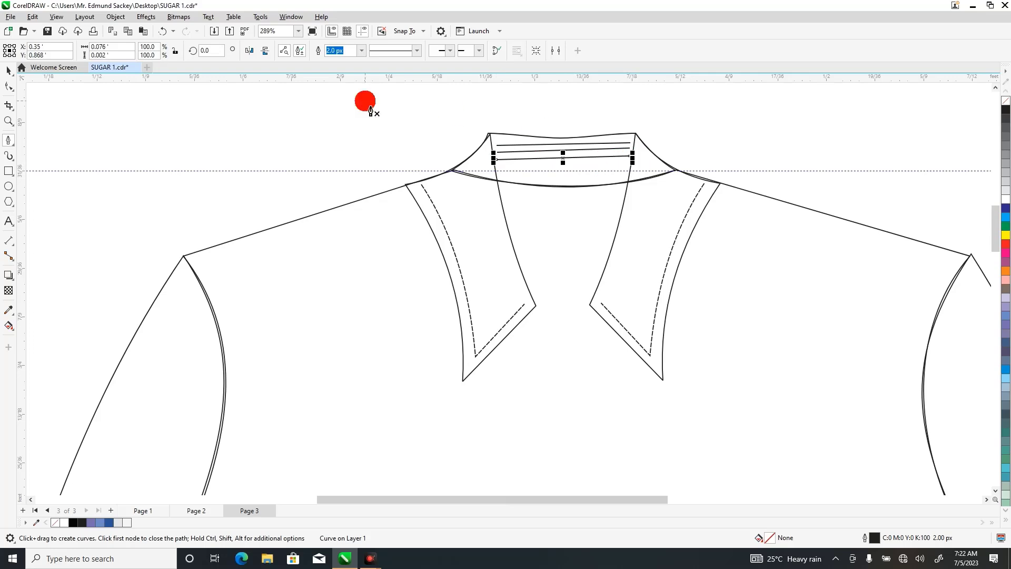
Change the middle of the three back neck lines to a short-dashed line style.
click(9, 85)
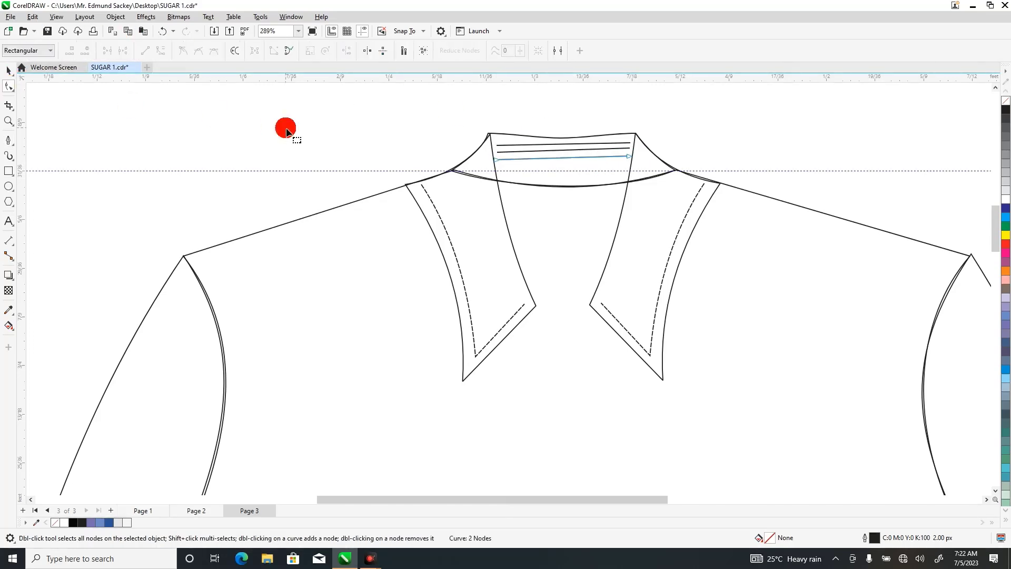
click(502, 153)
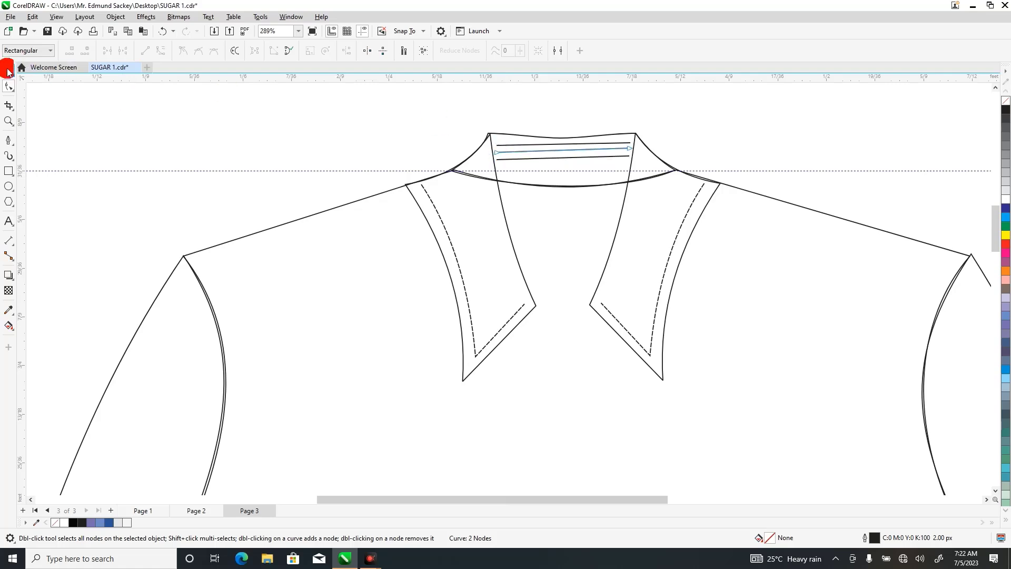
click(8, 71)
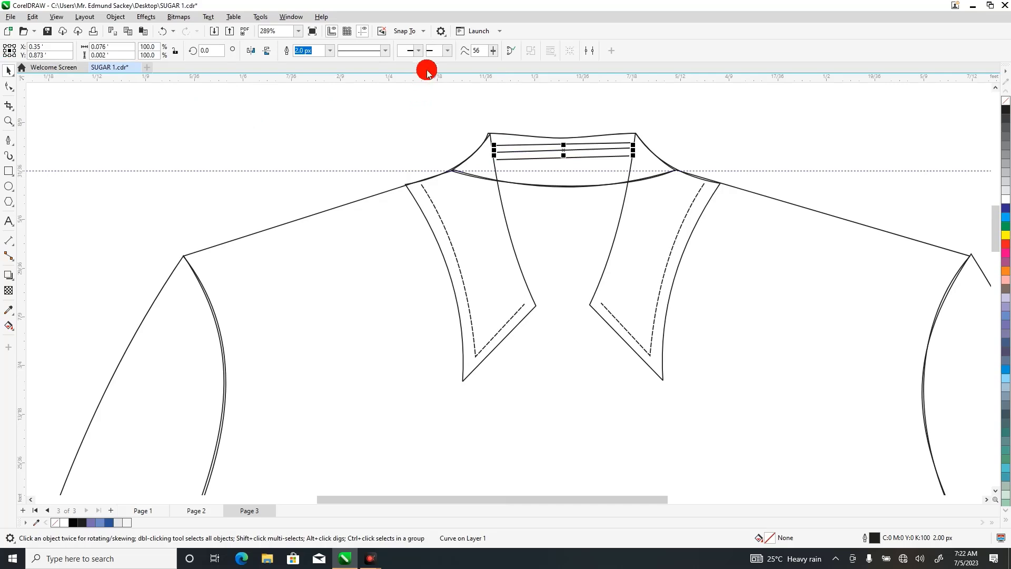
click(386, 52)
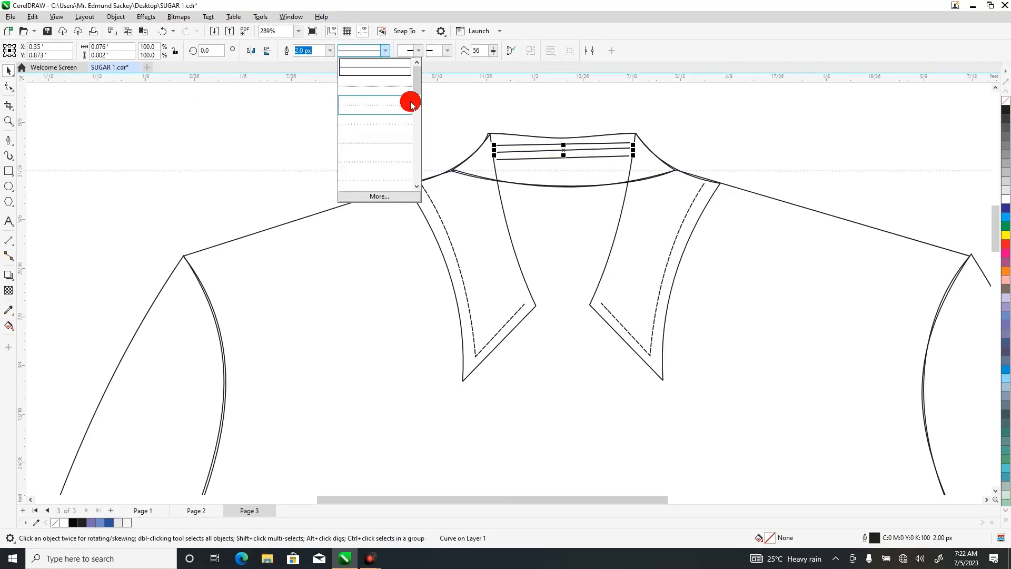
drag(418, 86, 418, 93)
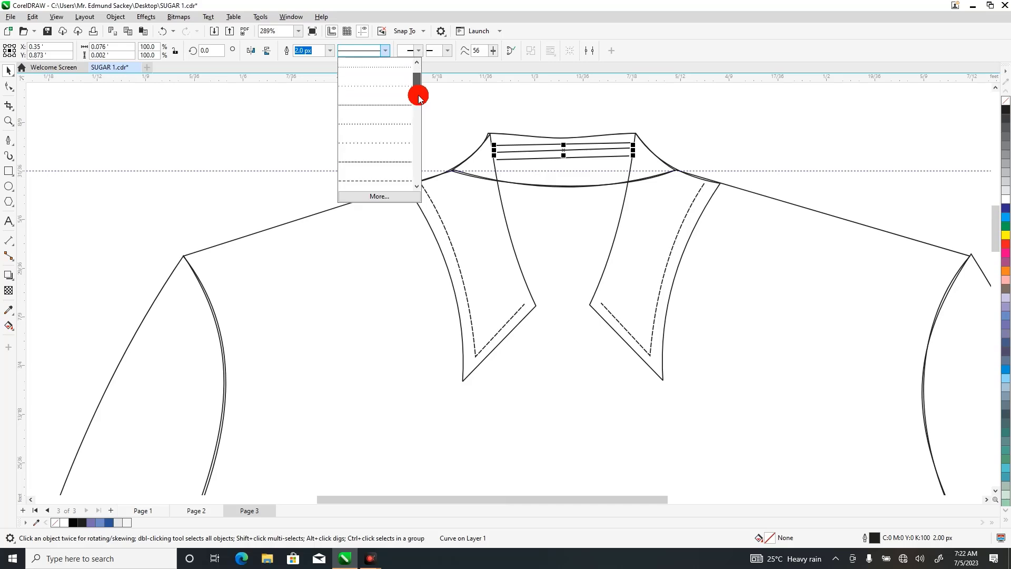
click(386, 161)
click(409, 136)
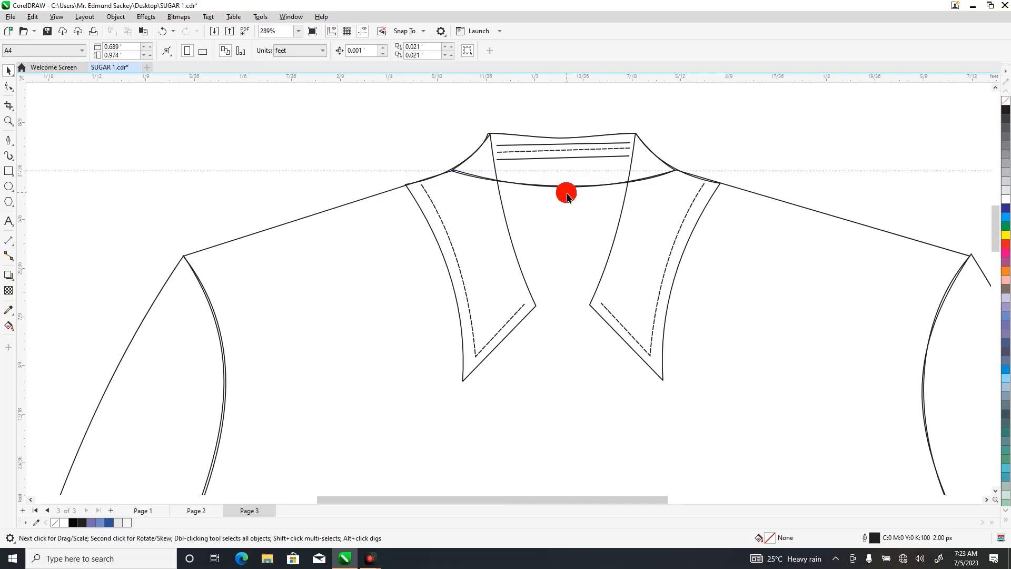
Fill the left collar piece with white and open its stacking order options.
click(470, 208)
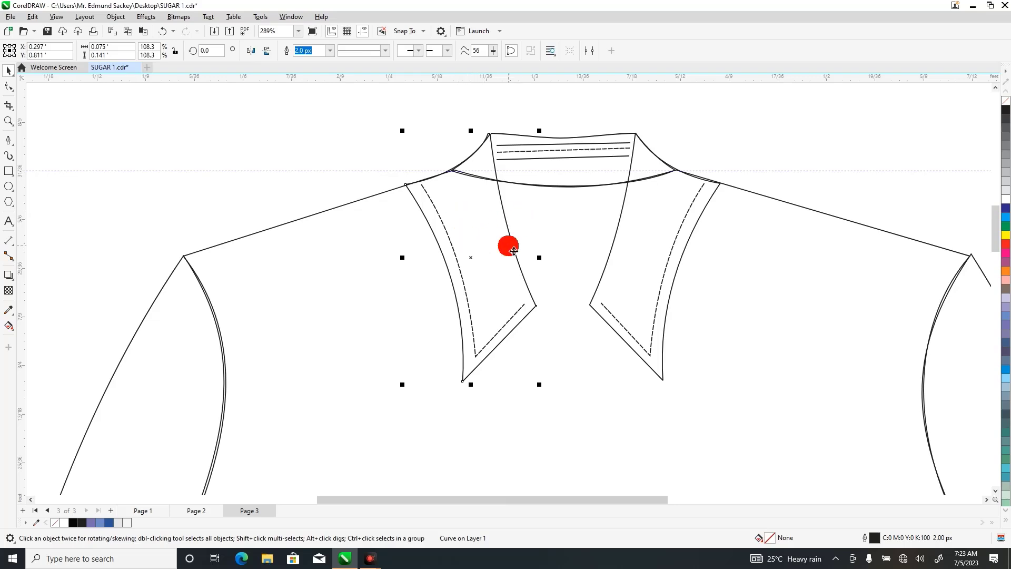
click(1005, 201)
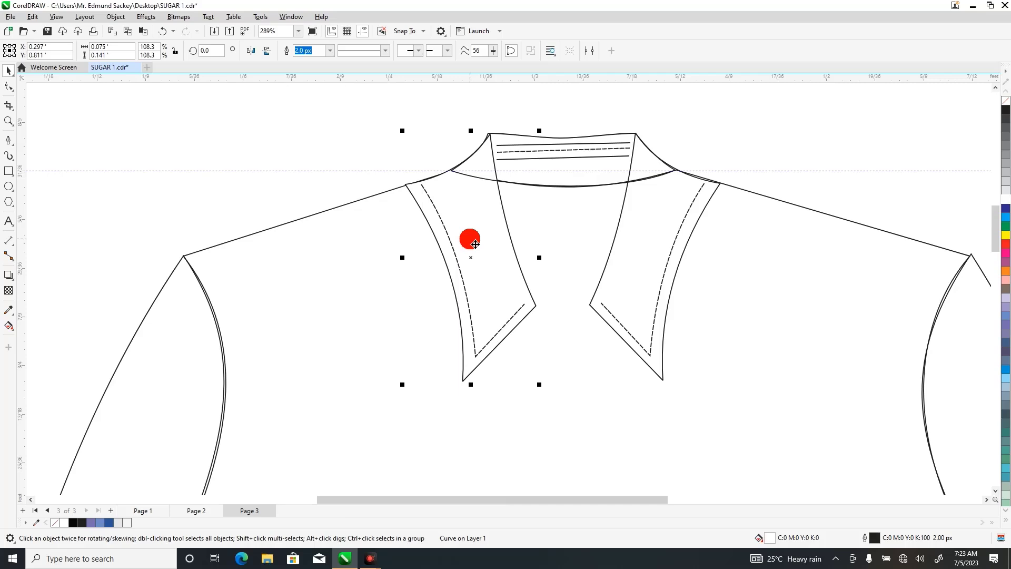
right_click(470, 241)
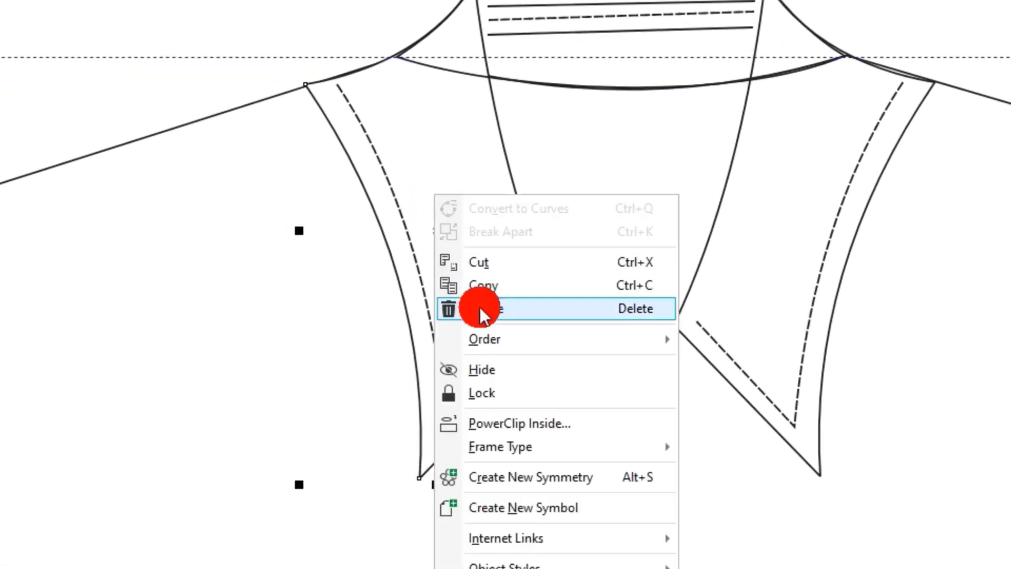
mouse_move(481, 346)
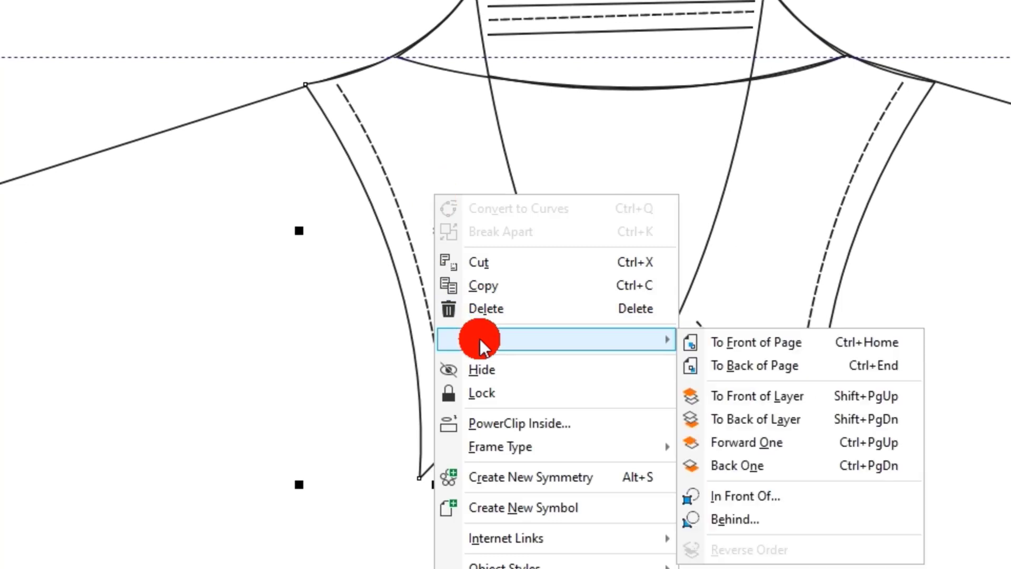
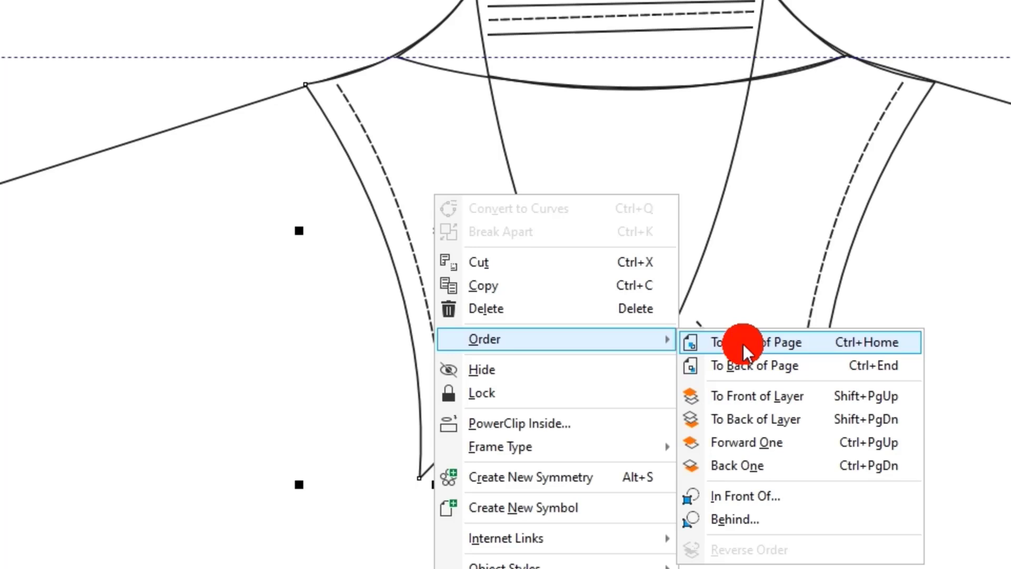
Try bringing only the white left collar piece to the front of the page and selecting its dashed stitch line, then undo the reordering.
click(747, 353)
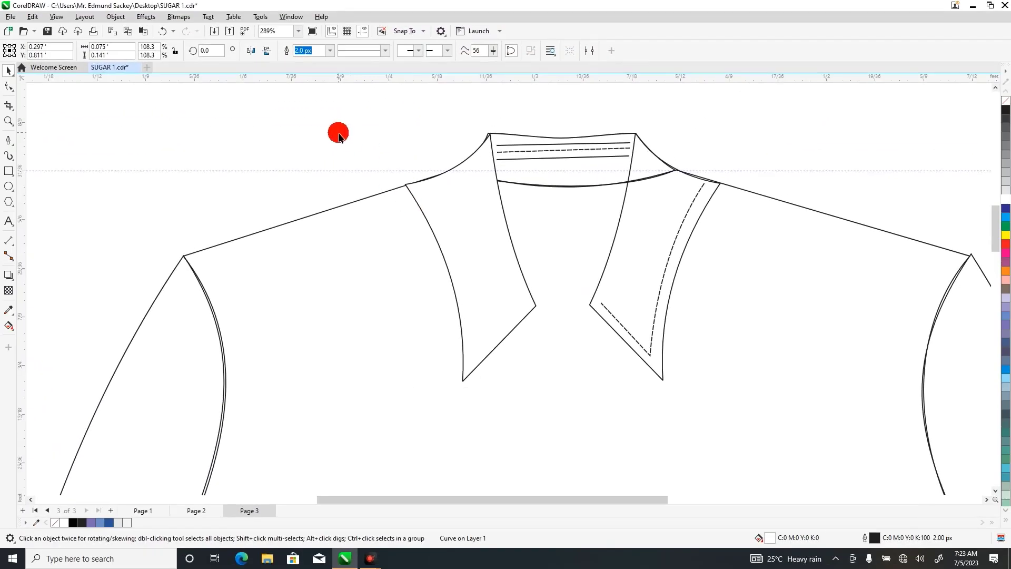
click(340, 137)
drag(343, 144, 529, 392)
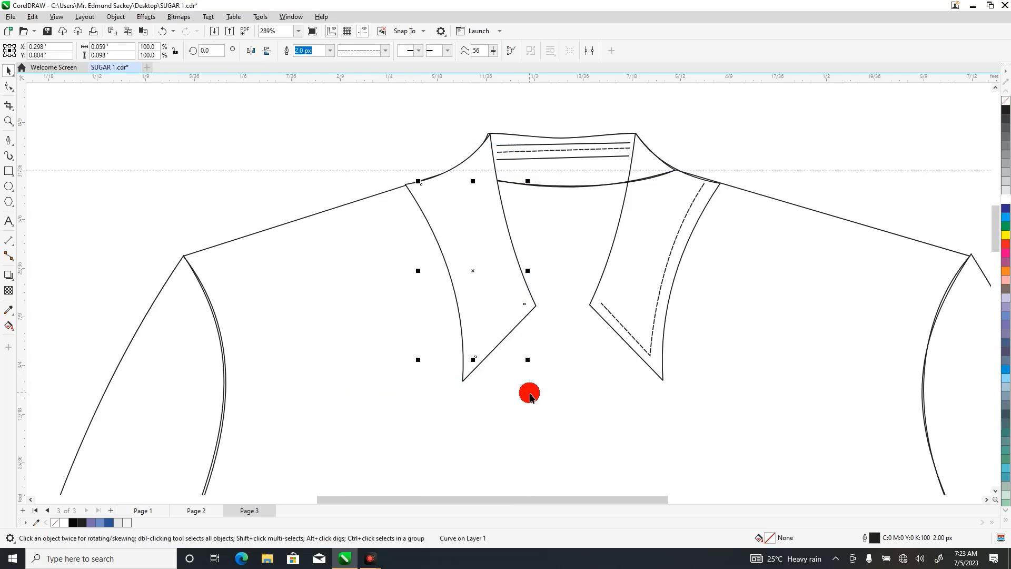
right_click(476, 271)
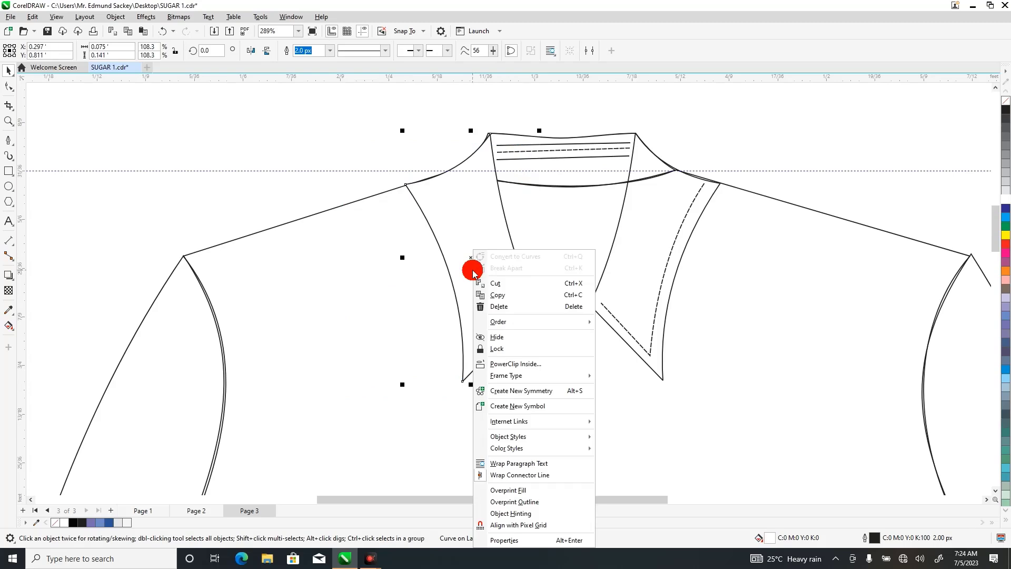
drag(362, 164, 544, 392)
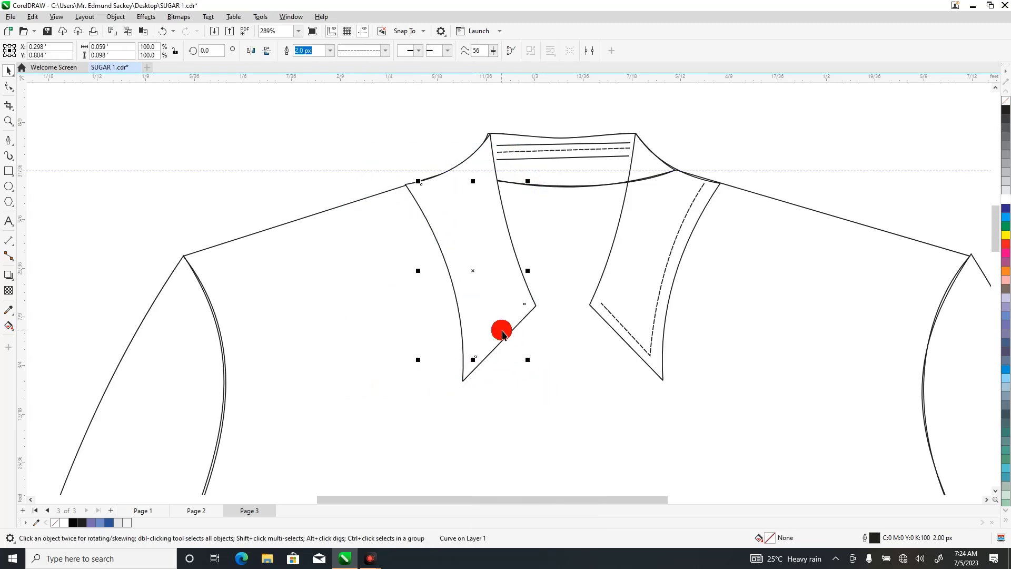
right_click(473, 272)
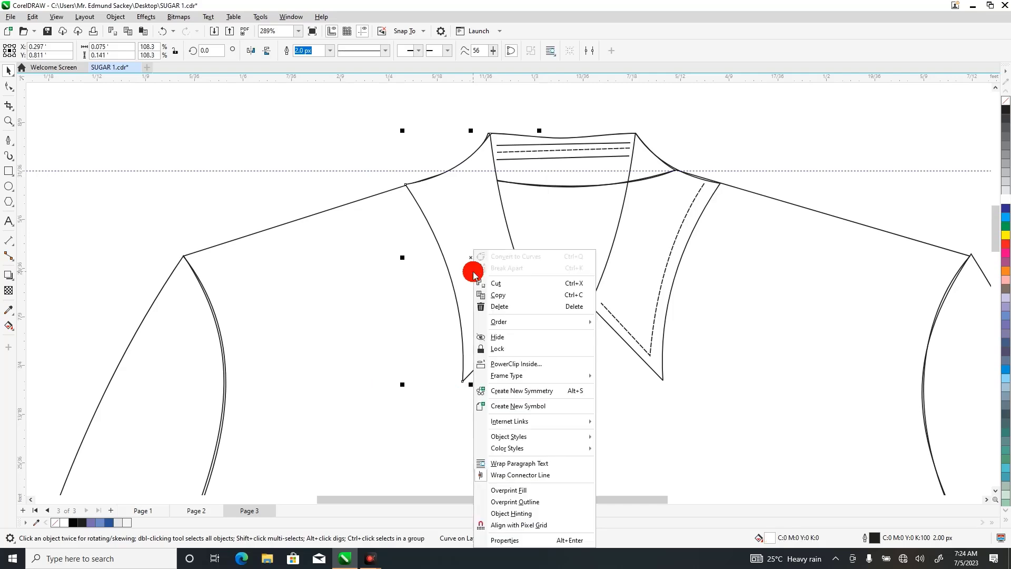
click(371, 159)
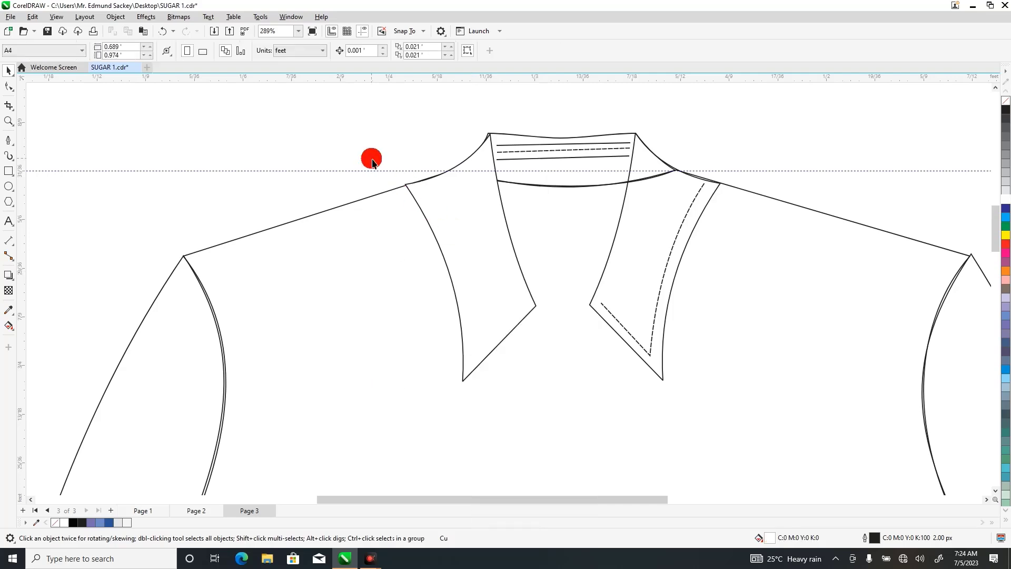
click(447, 239)
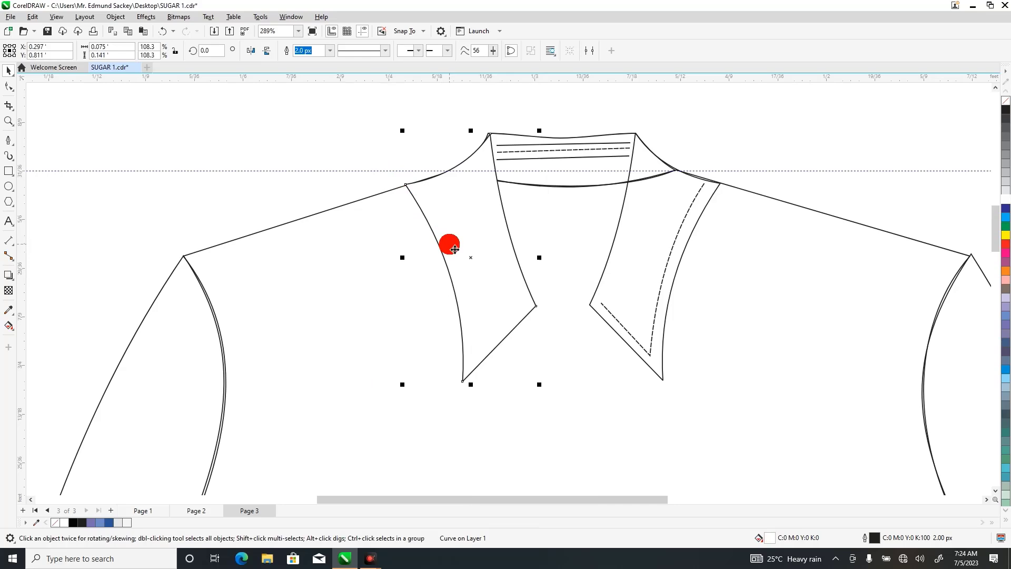
drag(357, 180, 541, 365)
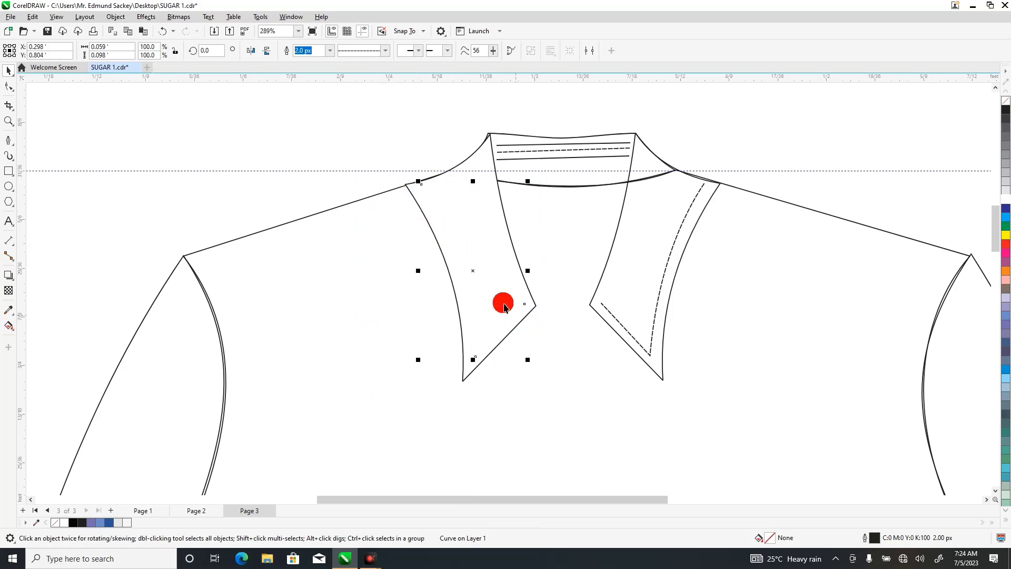
right_click(471, 271)
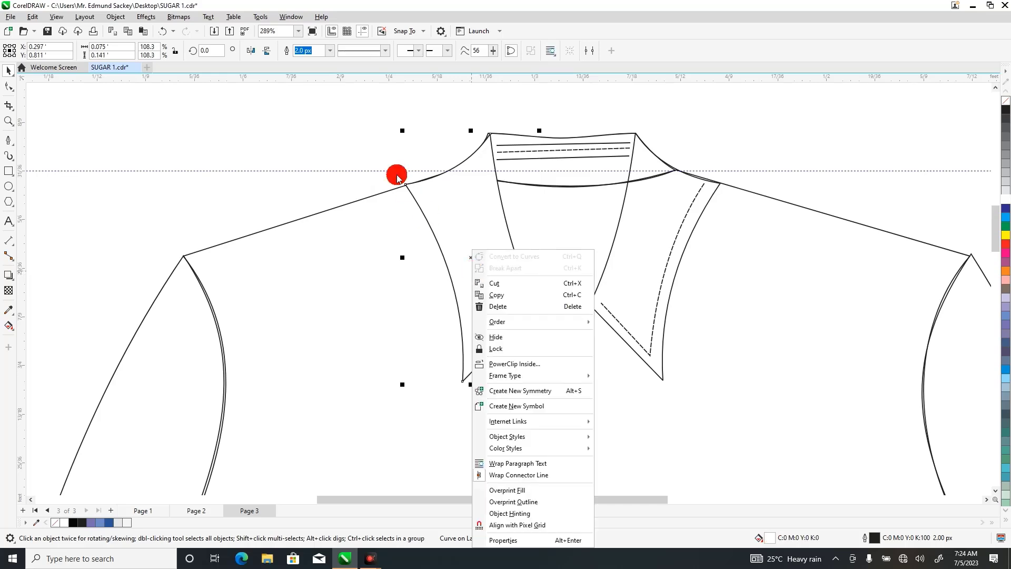
click(368, 165)
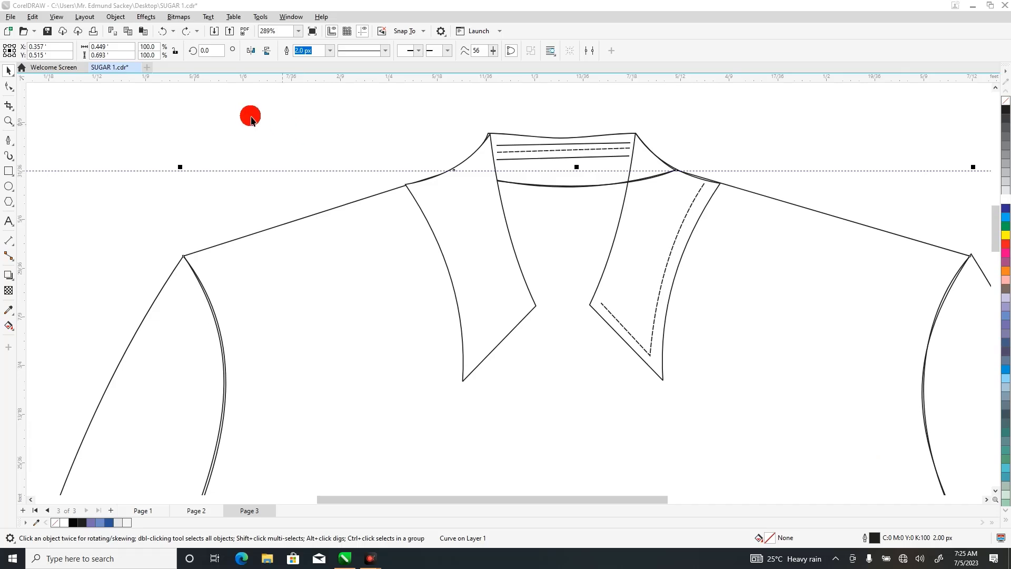
click(163, 31)
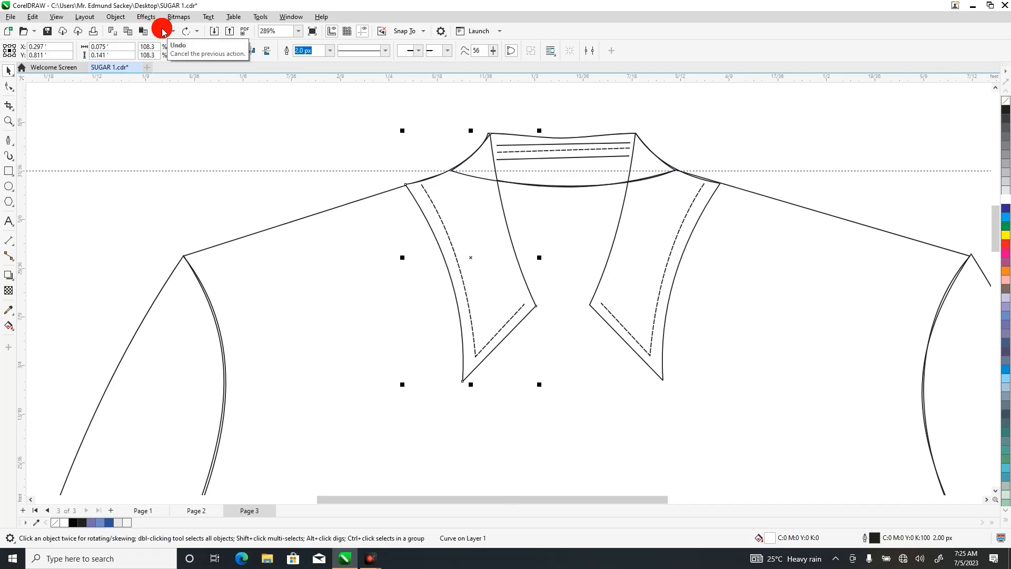
click(349, 116)
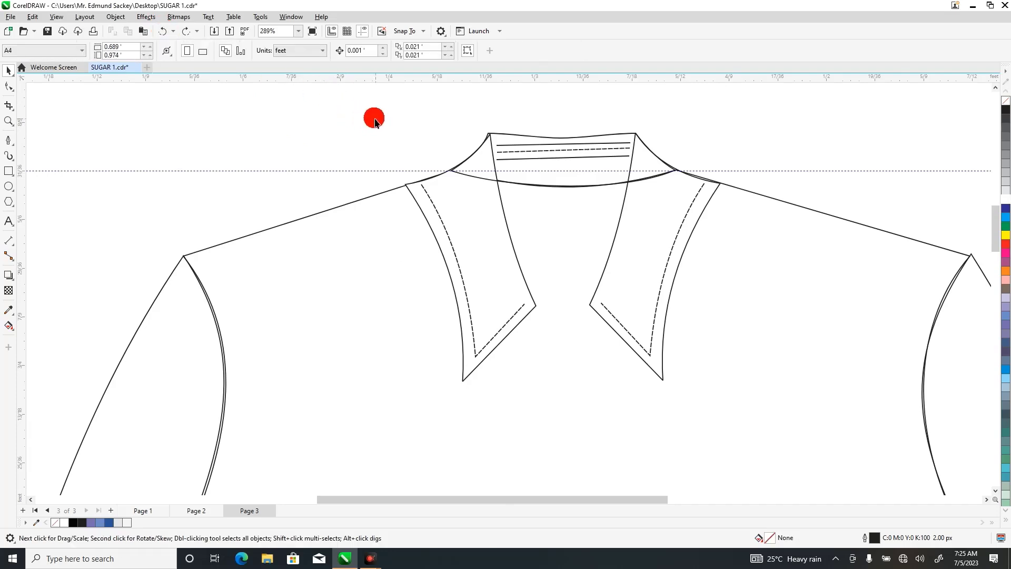
Group the left collar piece with its dashed stitch line, and undo a trial move of the group.
drag(361, 115, 563, 427)
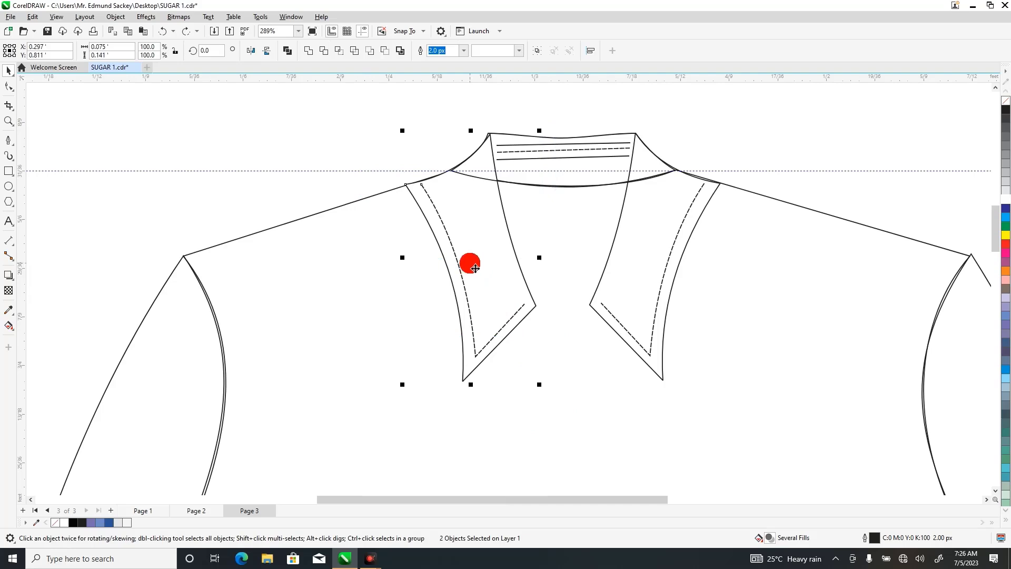
click(318, 120)
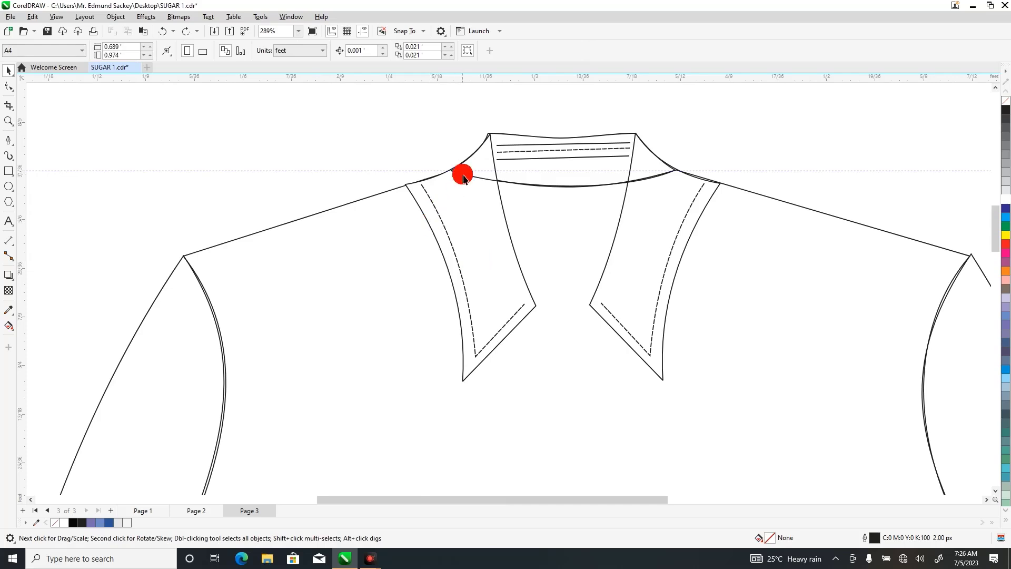
drag(371, 118, 557, 415)
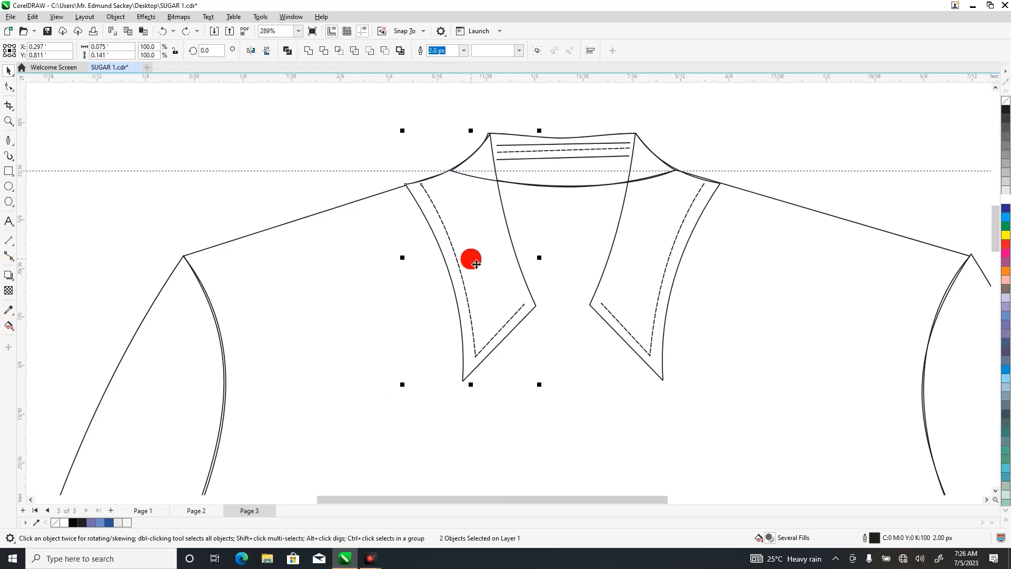
right_click(476, 263)
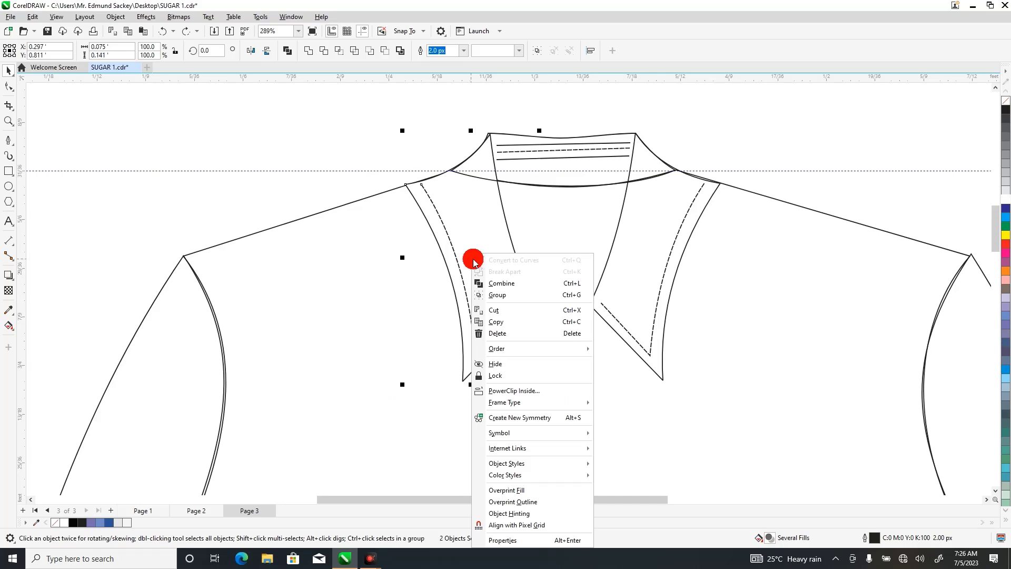
click(505, 293)
drag(505, 284, 408, 302)
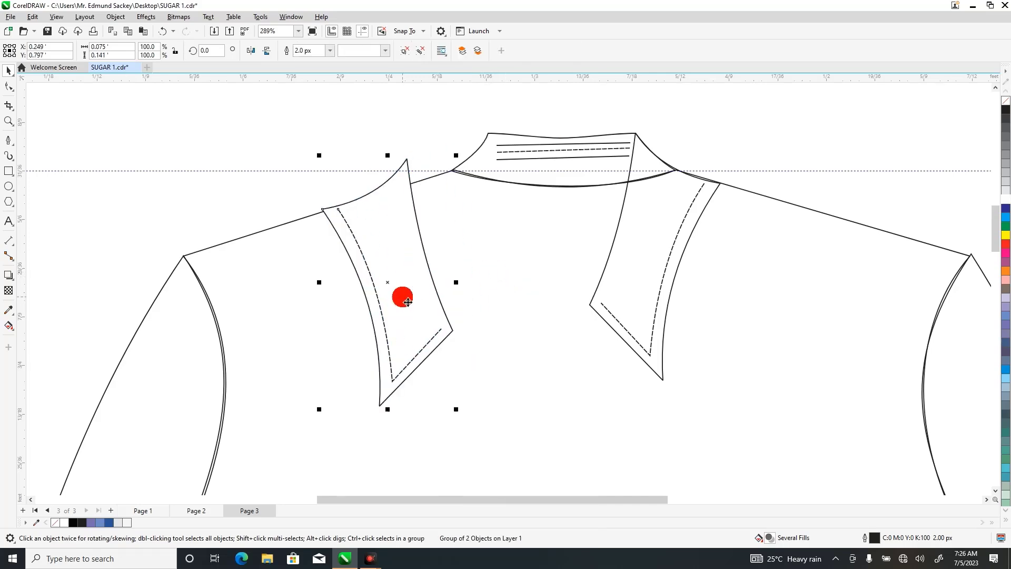
click(163, 33)
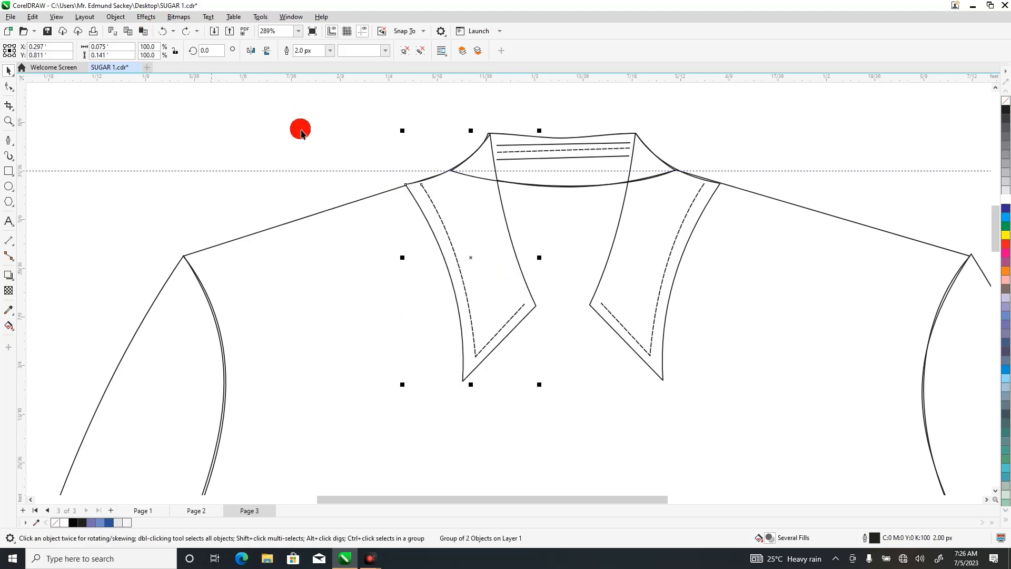
Bring the grouped left collar piece and stitch line to the front of the page.
right_click(477, 260)
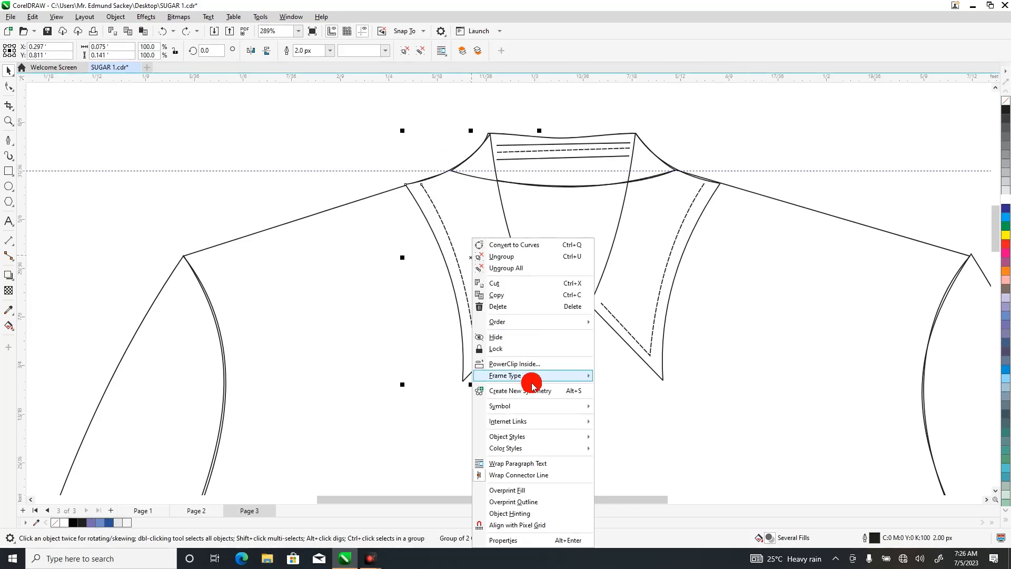
mouse_move(572, 320)
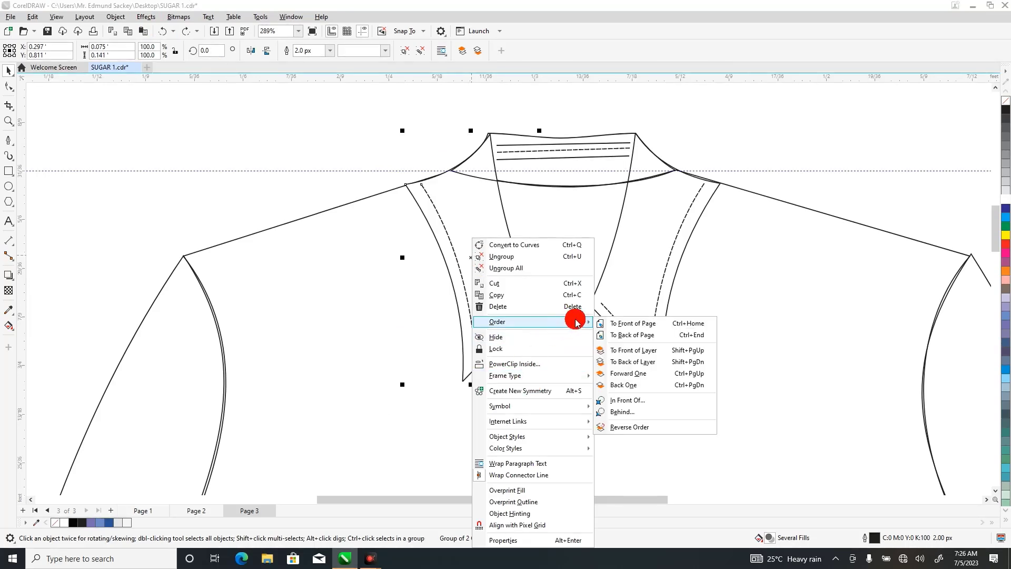
click(616, 323)
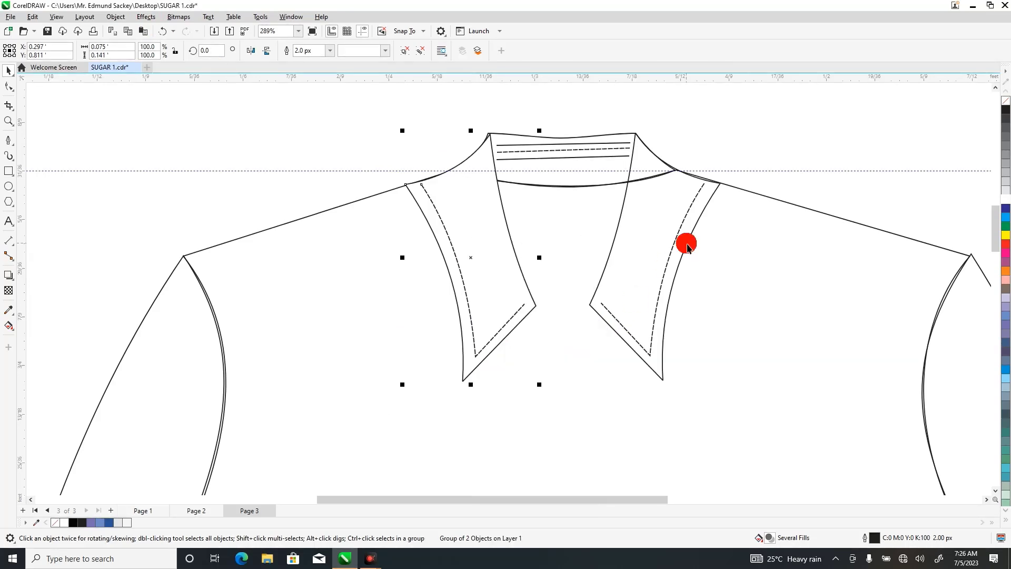
Fill the right collar piece with white.
click(663, 191)
click(781, 112)
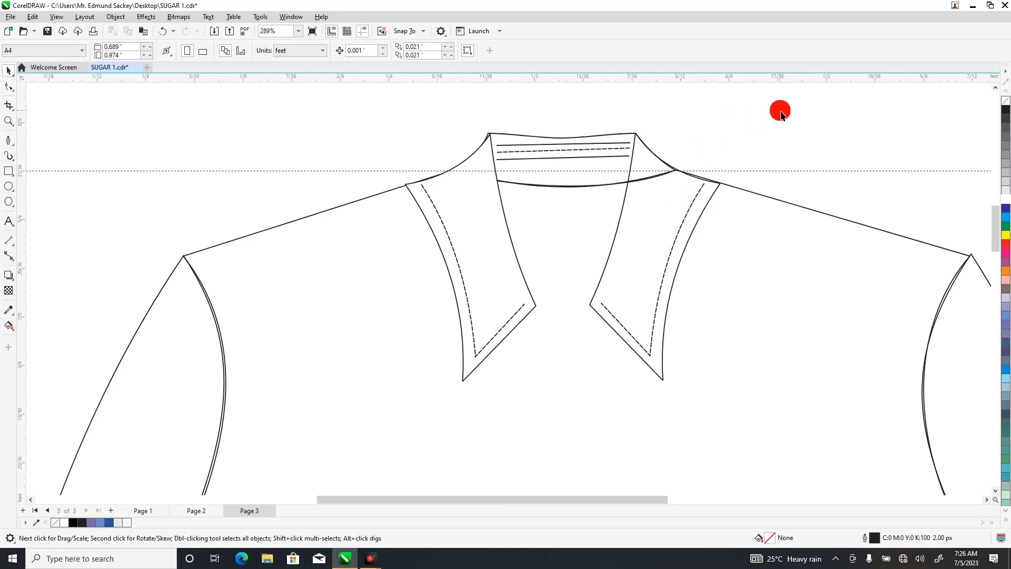
drag(759, 124, 592, 279)
click(646, 226)
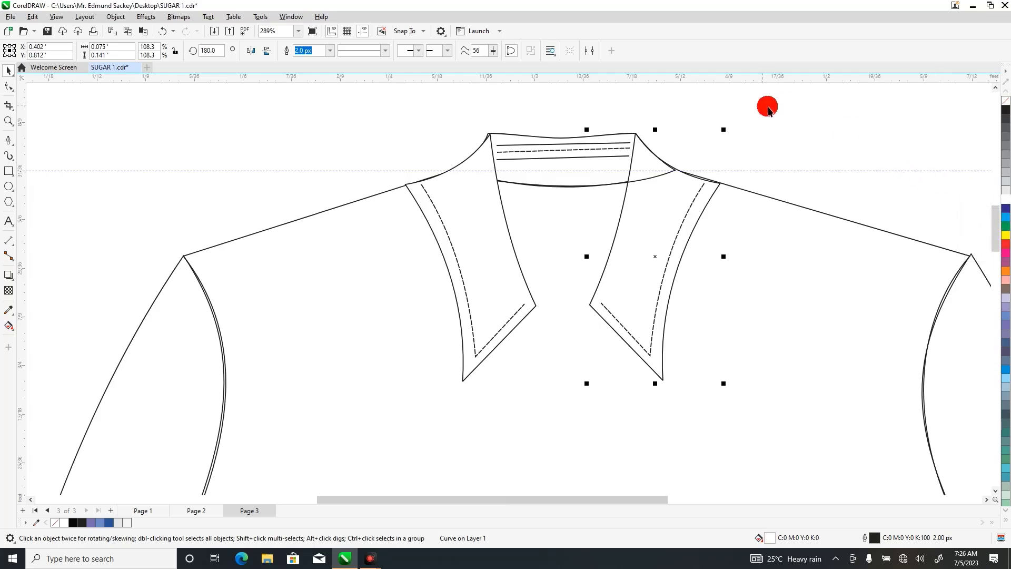
Group the right collar piece with its dashed stitch line.
drag(768, 108, 553, 422)
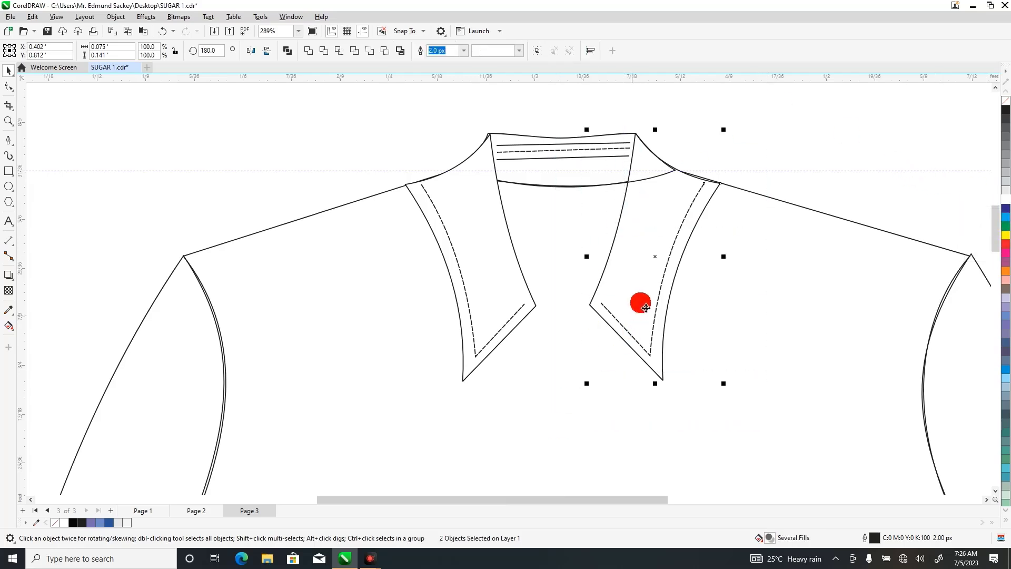
right_click(647, 306)
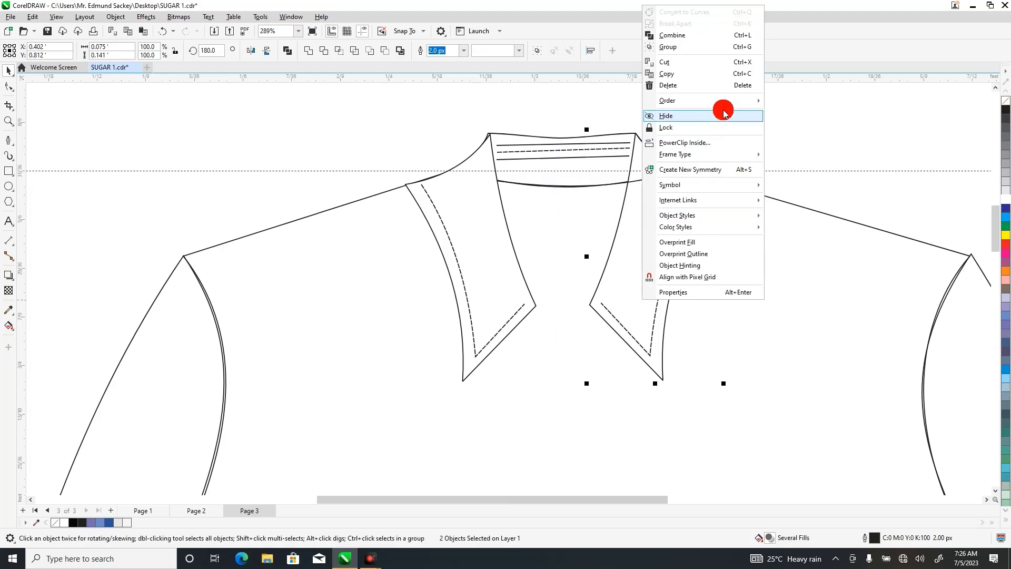
mouse_move(742, 104)
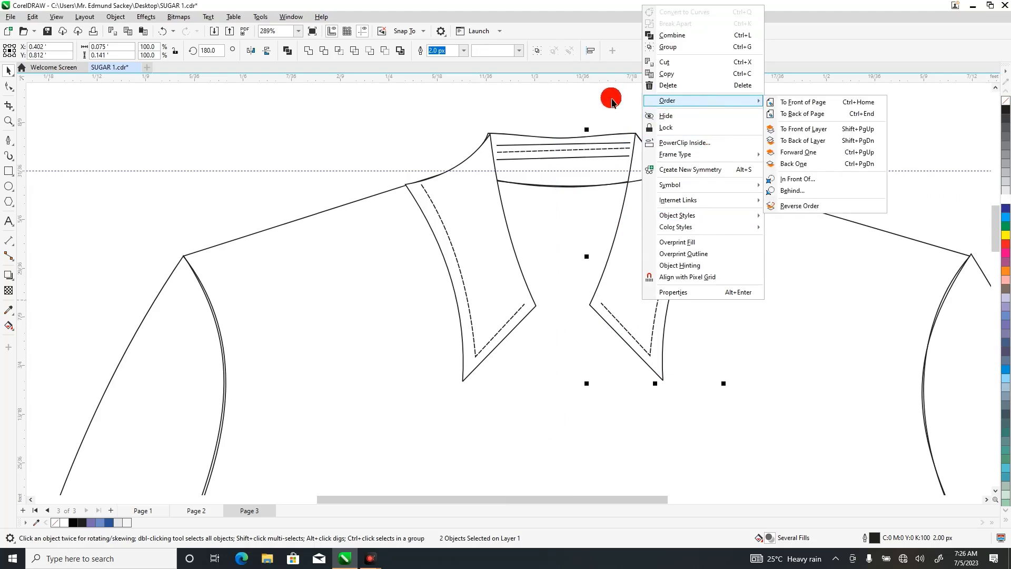
click(611, 97)
drag(745, 135, 553, 406)
right_click(650, 254)
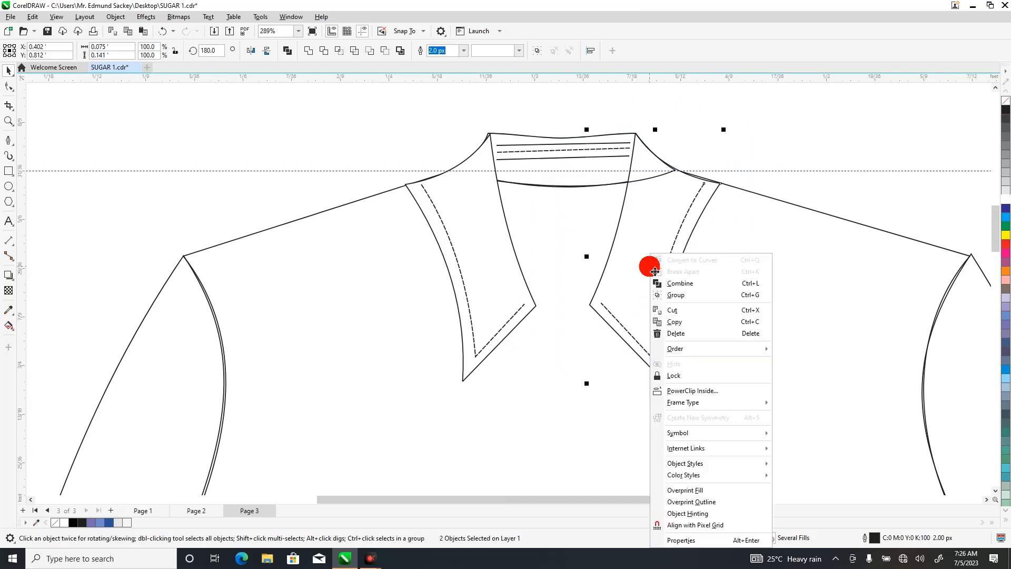
mouse_move(688, 350)
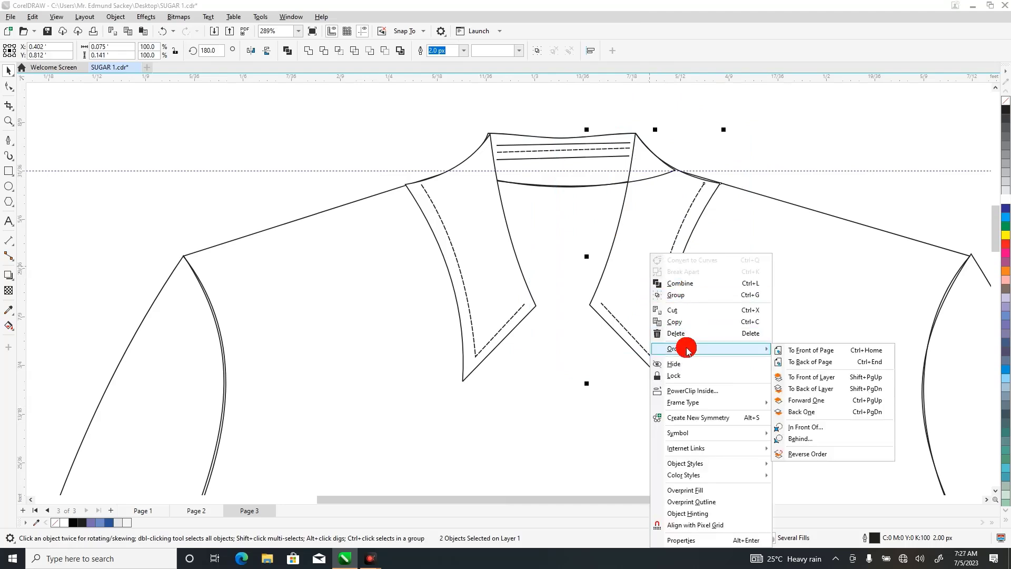
click(685, 296)
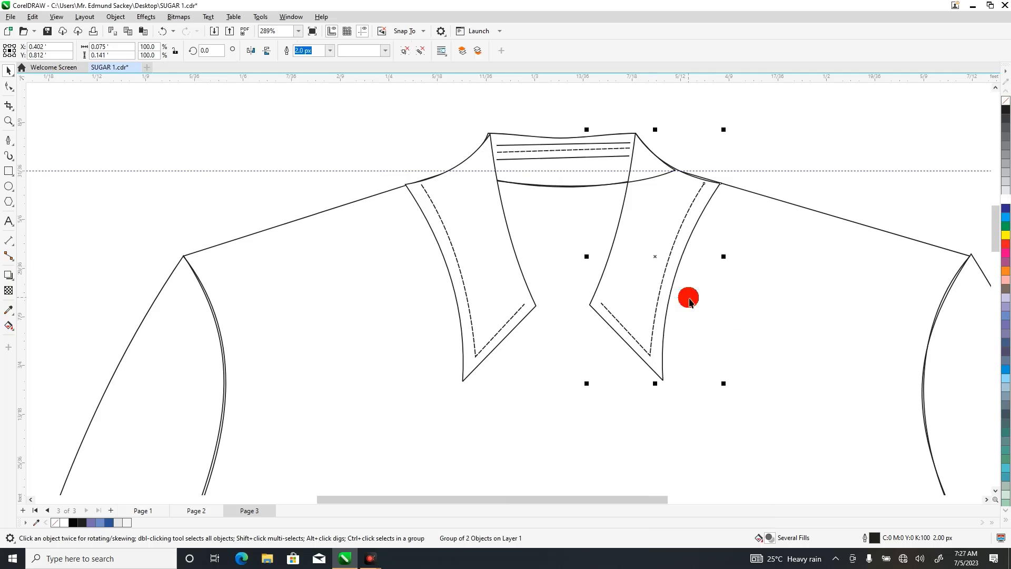
Bring the grouped right collar piece and stitch line to the front of the page, and clear the selection.
right_click(661, 216)
mouse_move(704, 293)
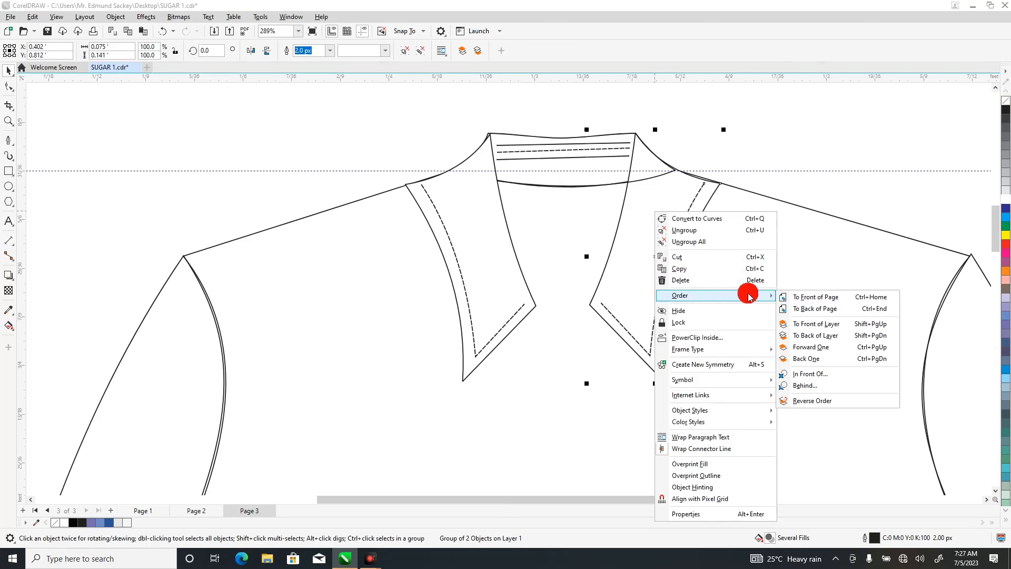
click(806, 297)
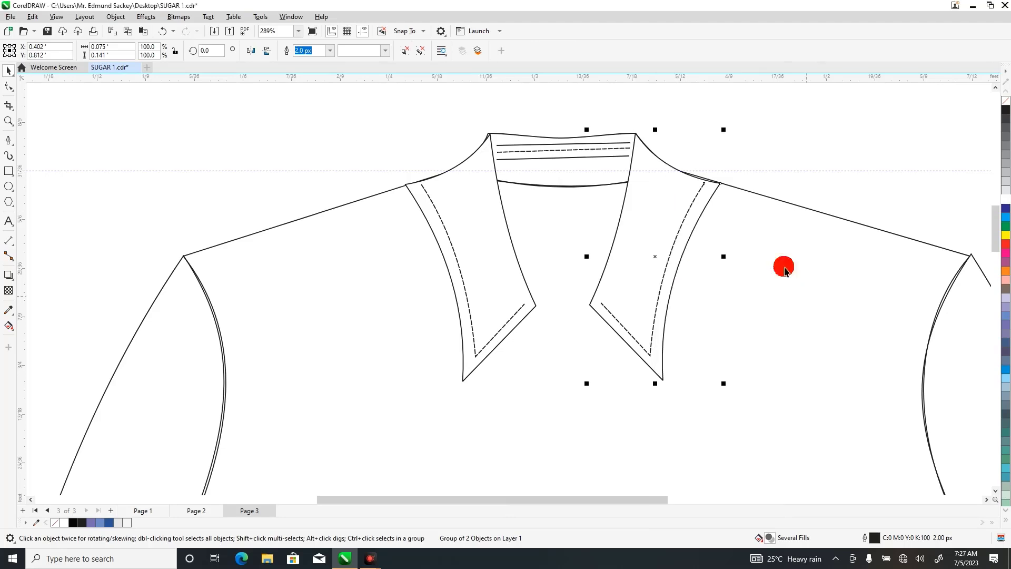
click(770, 131)
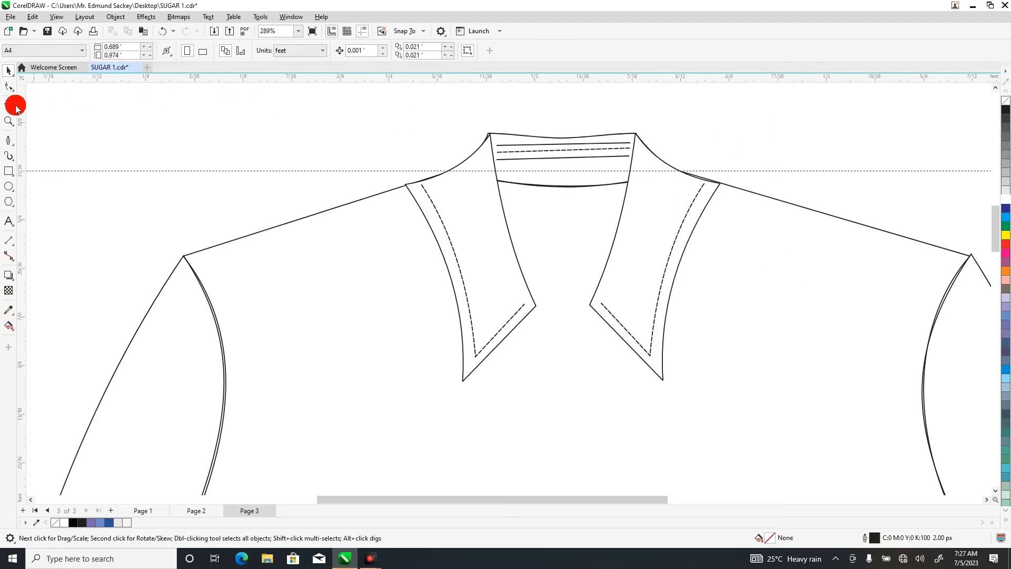
click(9, 120)
right_click(120, 113)
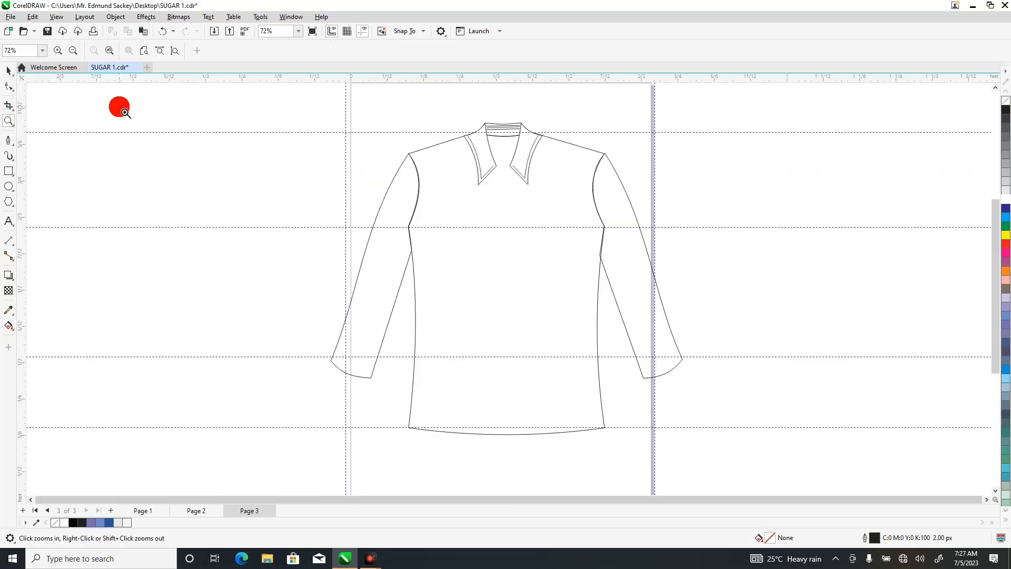
click(6, 76)
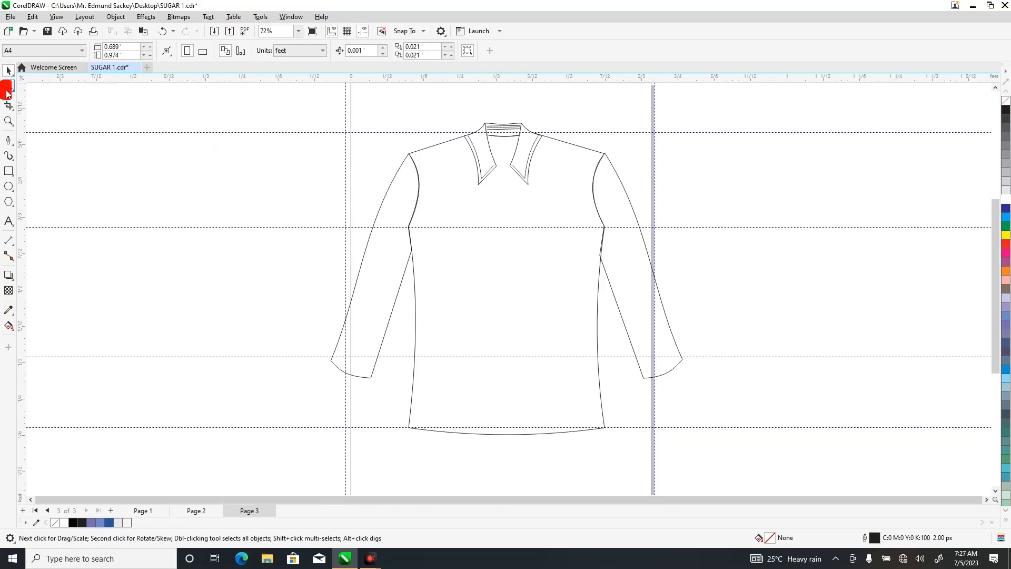
click(9, 121)
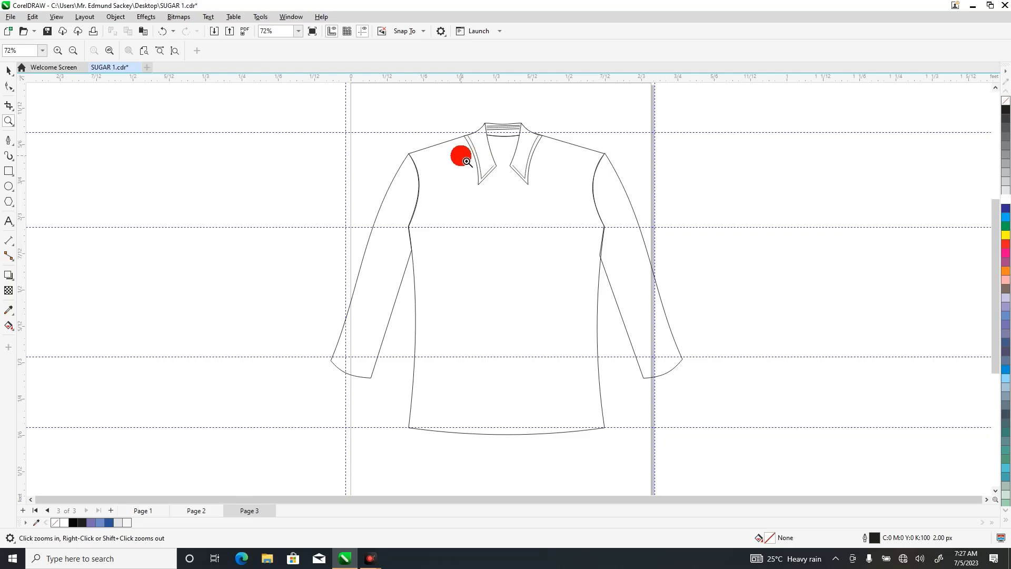
Draw a rectangle about 0.05 ft wide and 0.025 ft high between the two collar points.
drag(453, 143, 566, 218)
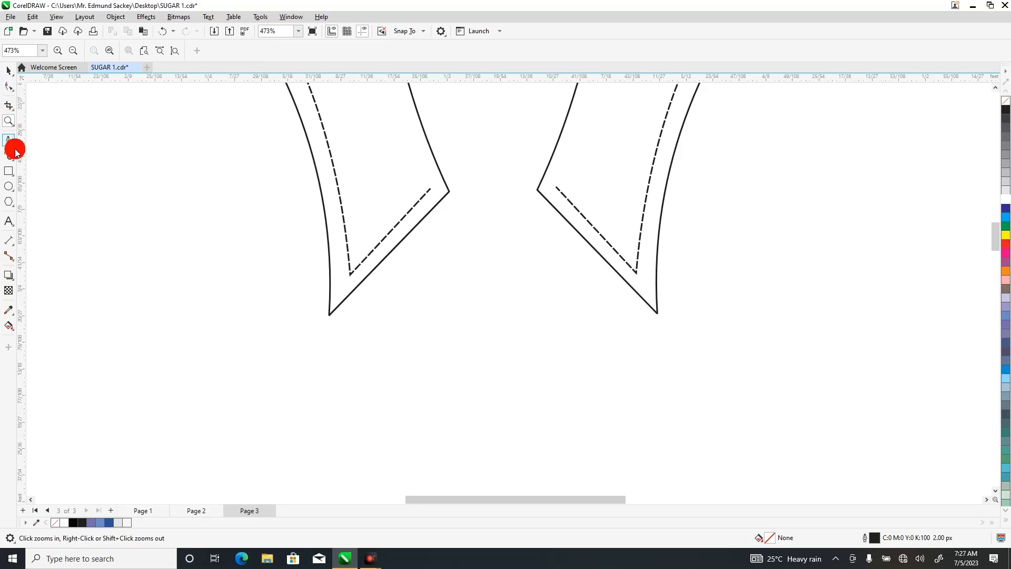
click(9, 170)
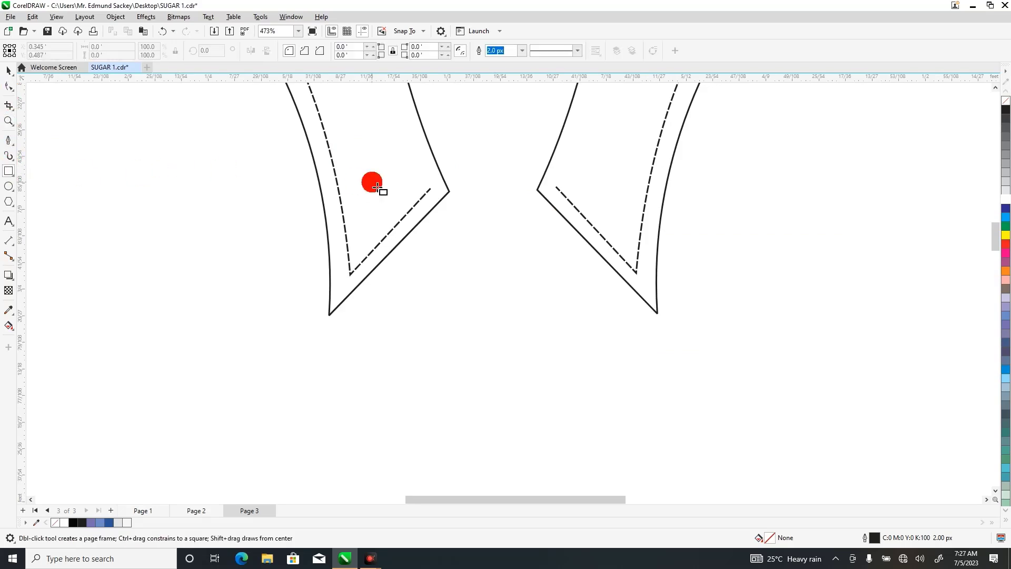
drag(432, 189, 580, 258)
click(7, 72)
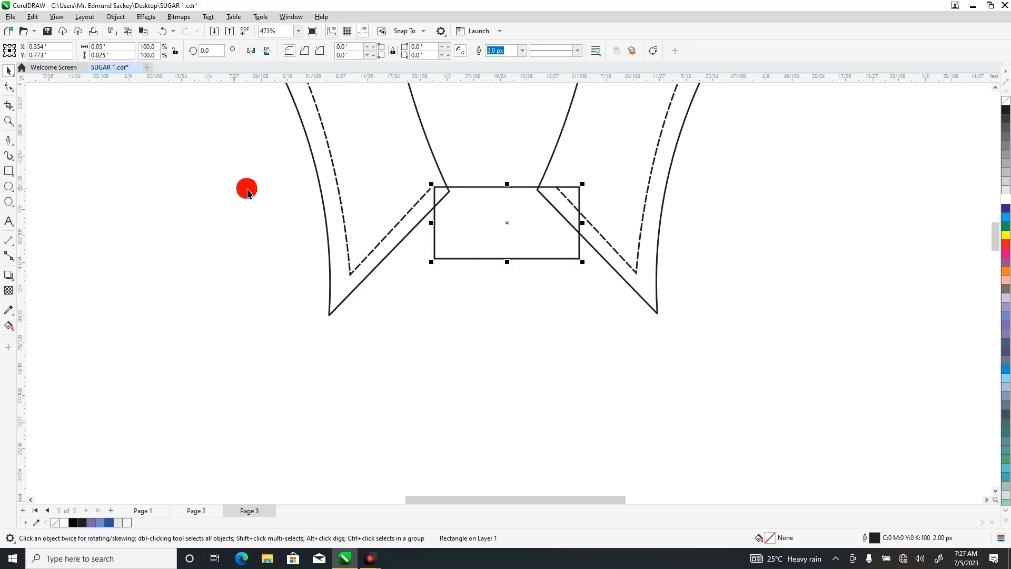
Widen the rectangle on both sides to about 0.077 ft and lower its upper edge to make it about 0.021 ft high.
drag(433, 222, 383, 222)
click(583, 222)
drag(588, 228, 612, 226)
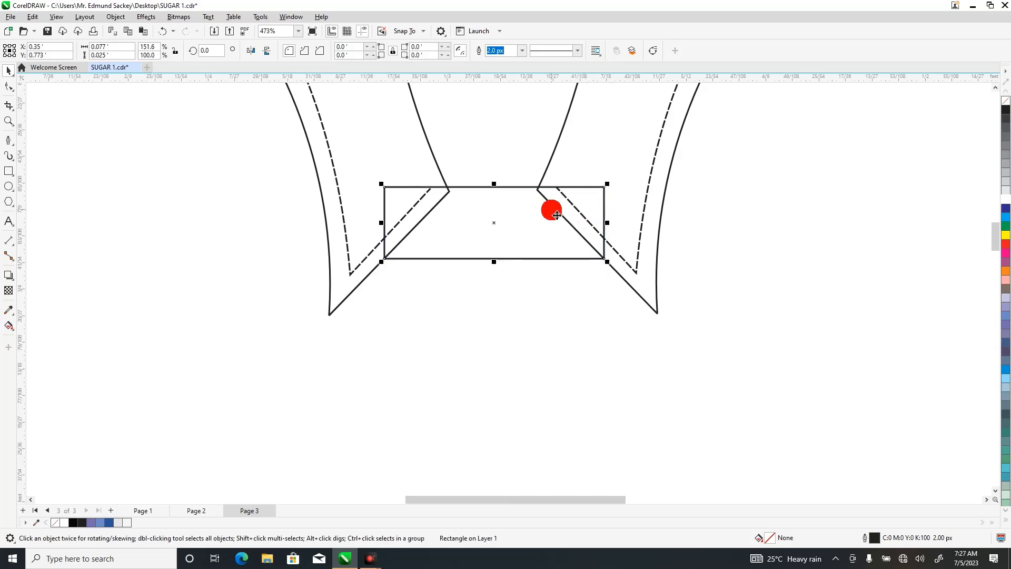
drag(494, 184, 499, 200)
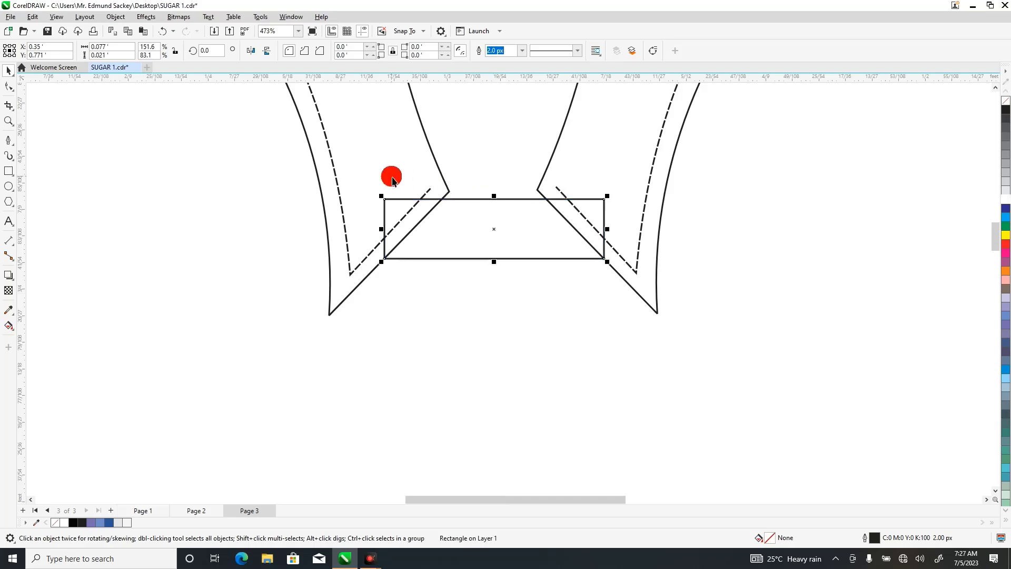
Convert the rectangle between the collar points to curves for node editing.
click(9, 87)
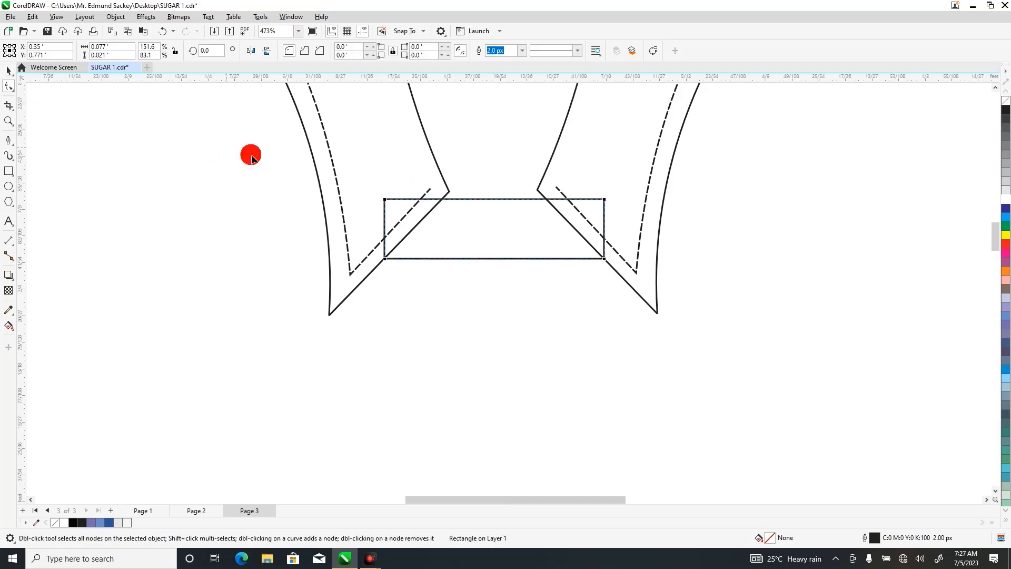
right_click(510, 230)
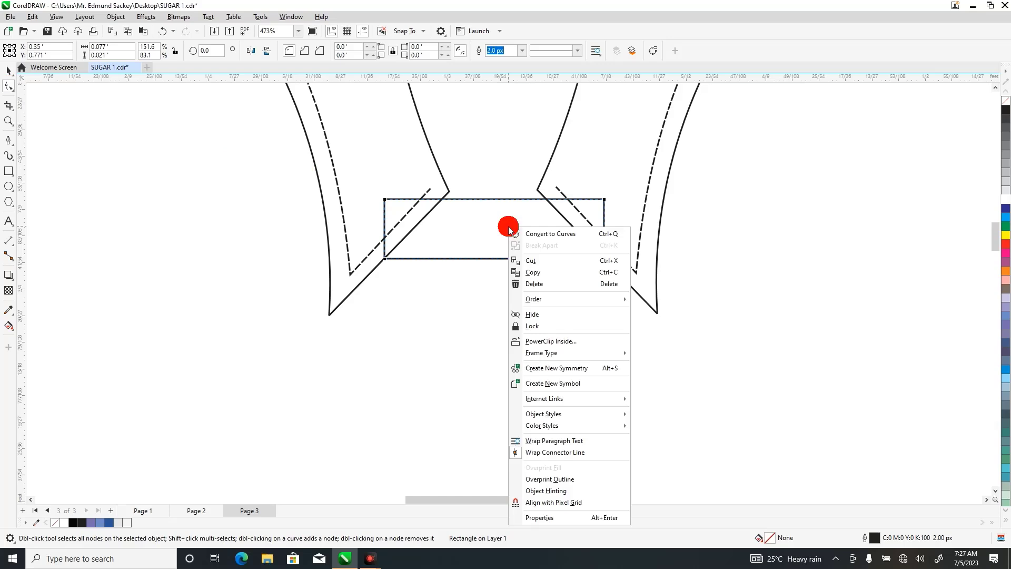
click(543, 235)
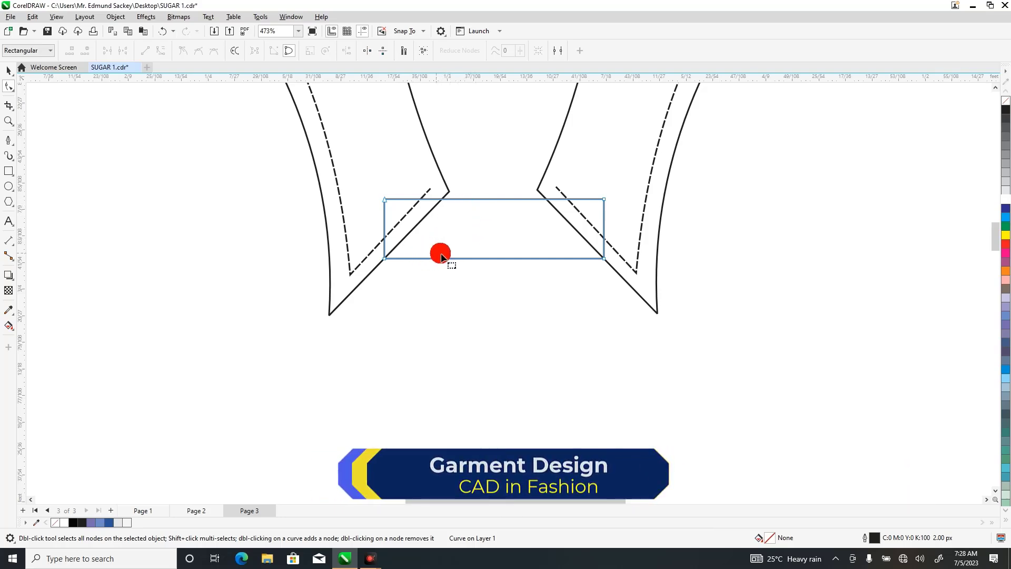
Convert the rectangle's lower edge to a curve and bend it slightly downward.
double_click(478, 259)
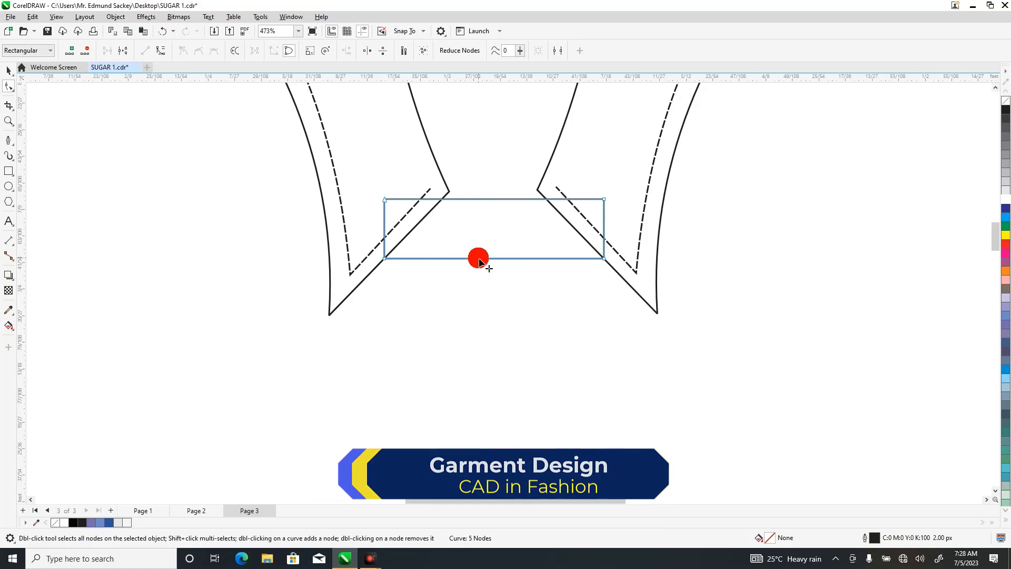
double_click(481, 258)
double_click(481, 258)
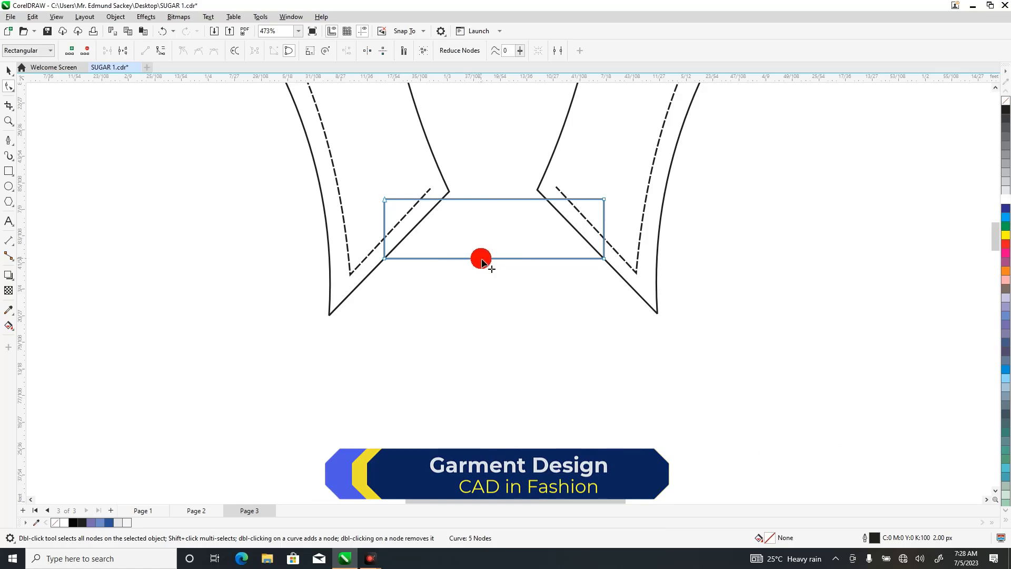
click(163, 51)
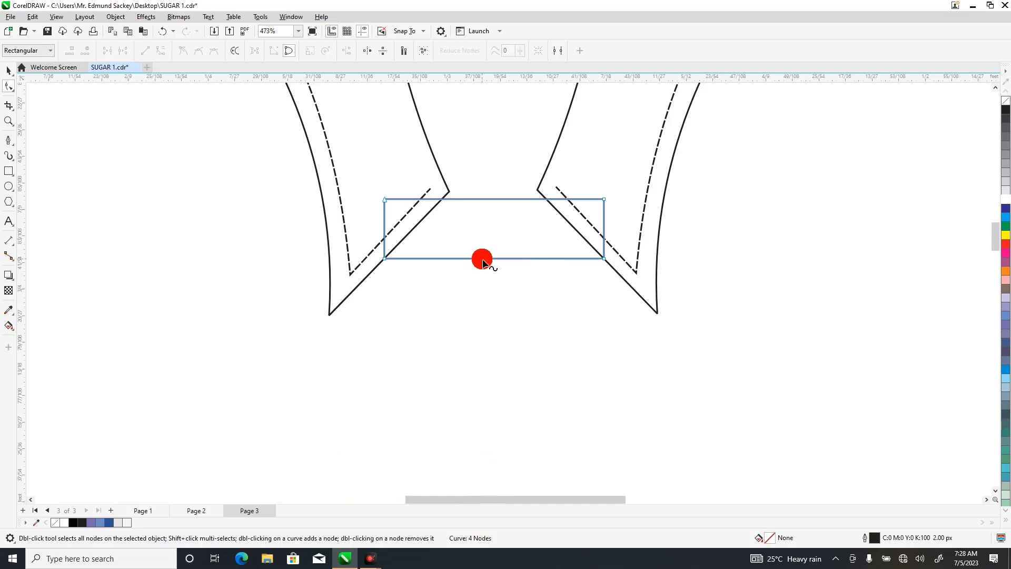
double_click(482, 260)
click(483, 263)
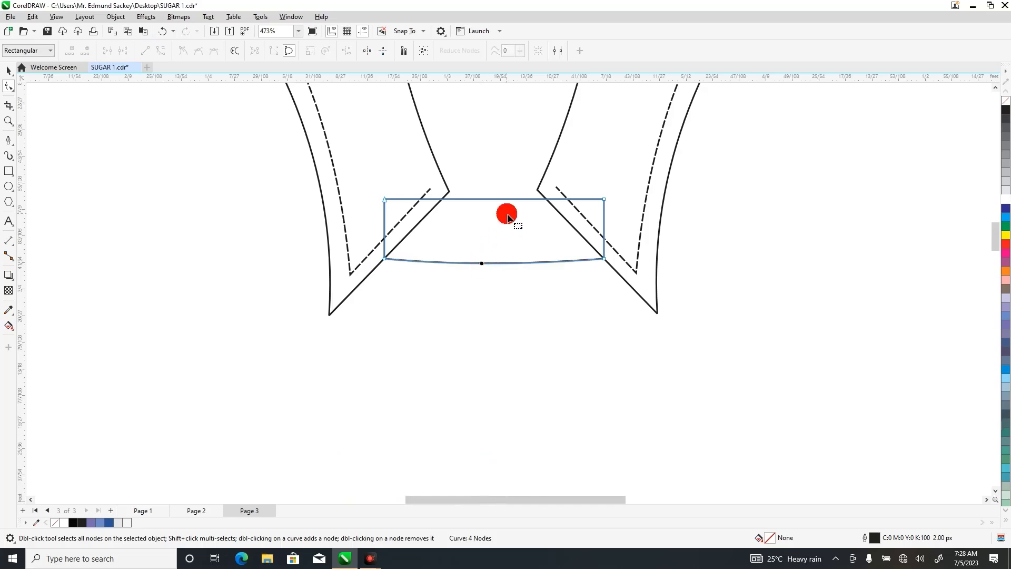
Convert the rectangle's upper edge to a curve and bend it slightly downward to follow the lower edge.
click(491, 202)
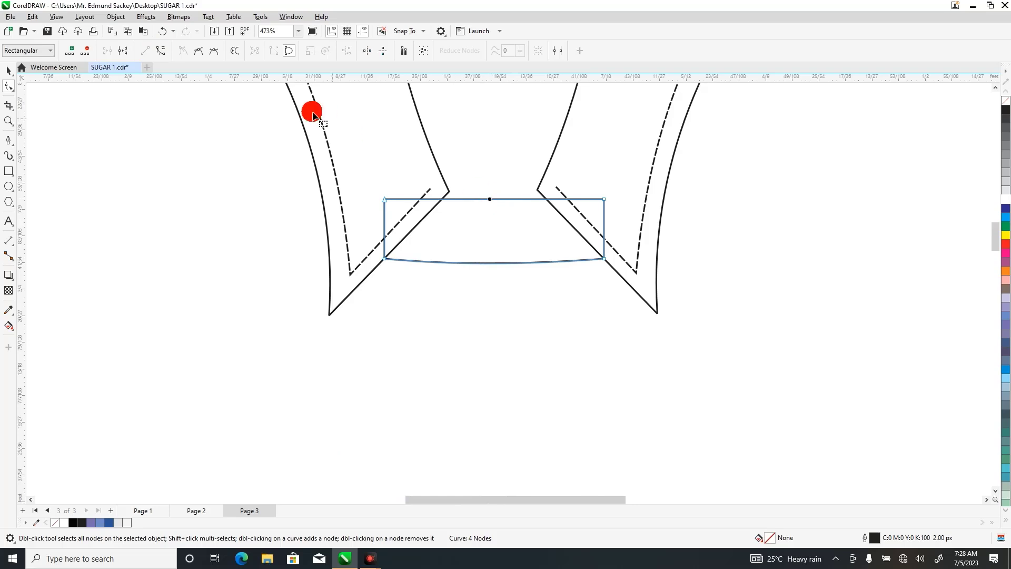
click(160, 51)
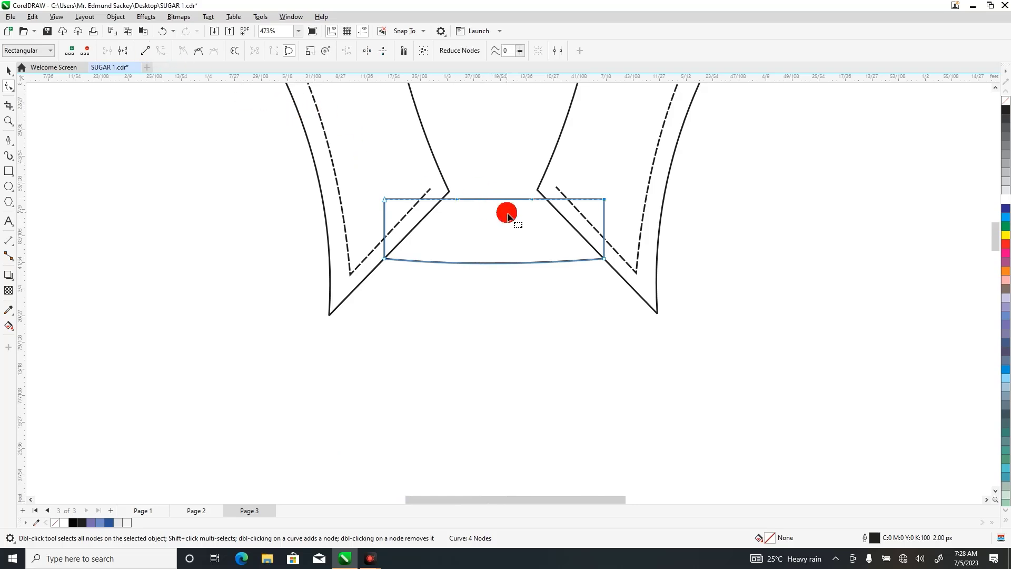
drag(493, 199, 498, 209)
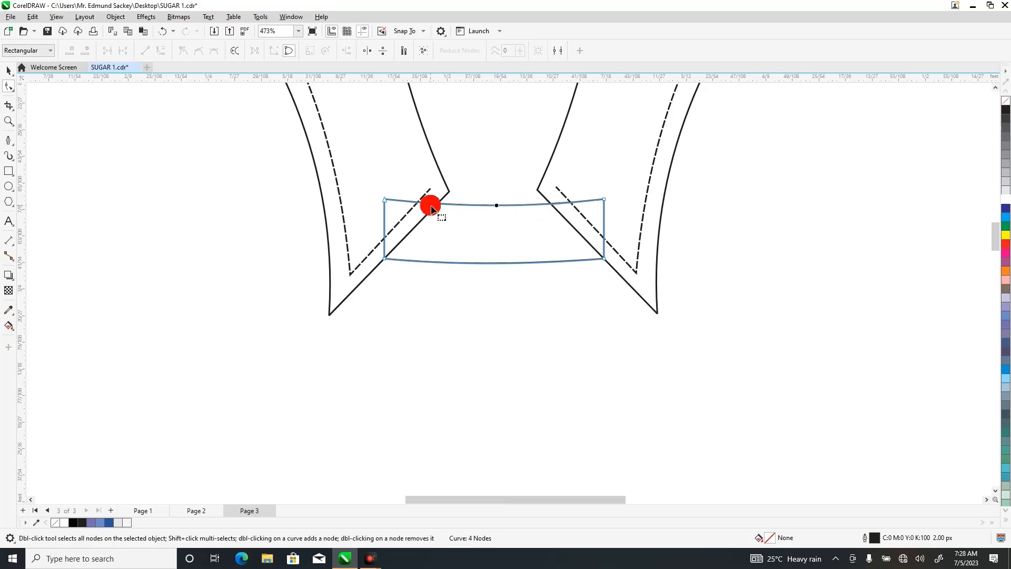
Duplicate the curved band in place and move the copy's two right-end nodes inward, just past the collar's centre.
click(9, 70)
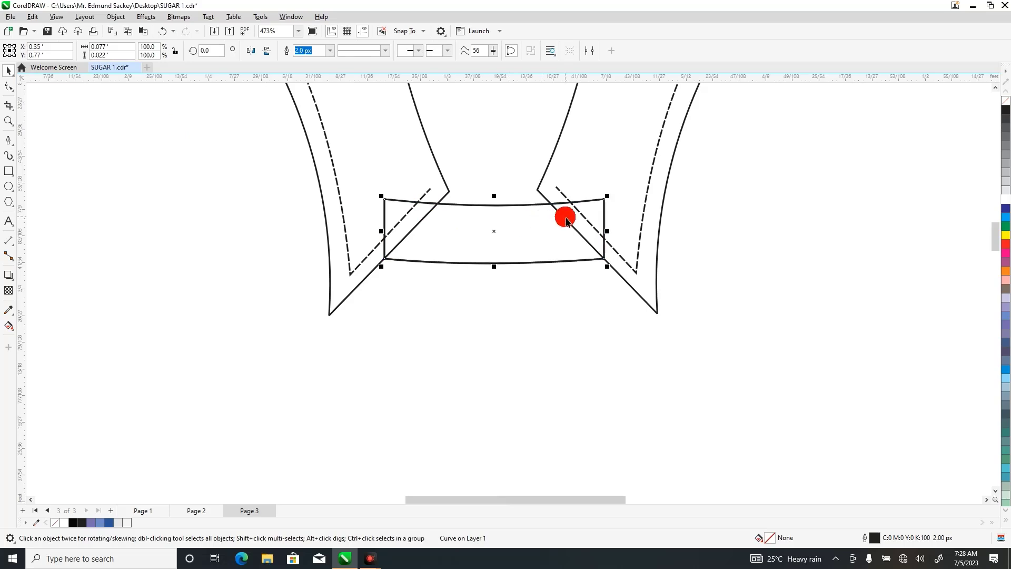
click(10, 90)
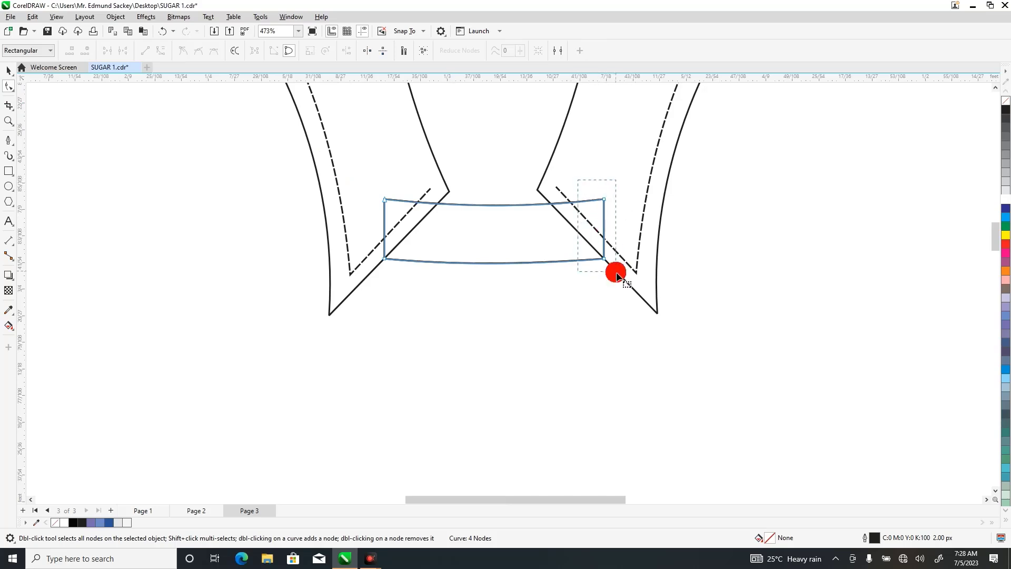
click(605, 260)
drag(604, 260, 531, 262)
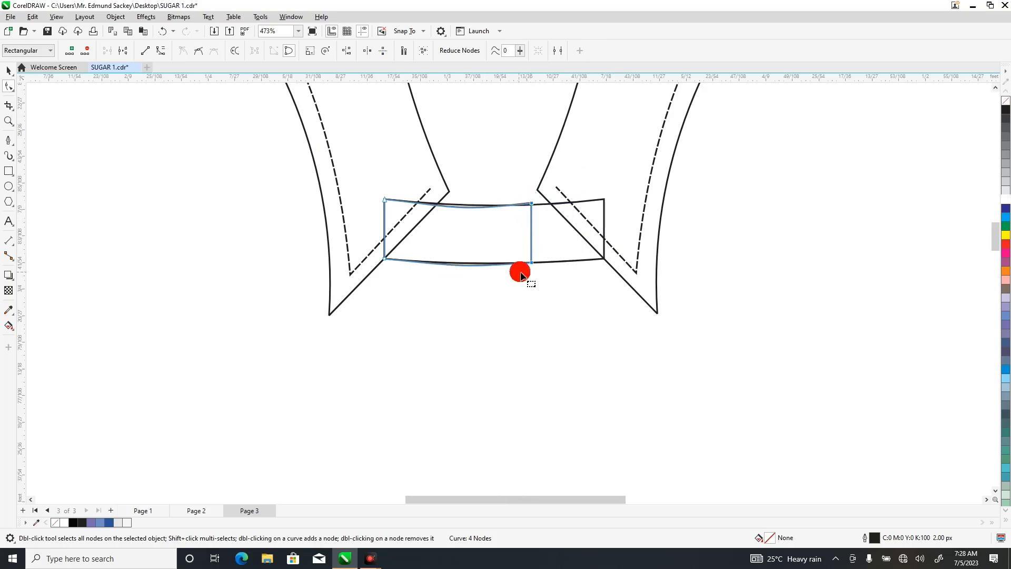
Adjust the shortened copy's corner node and curve handles so its upper and lower edges follow the original band.
click(527, 268)
click(533, 263)
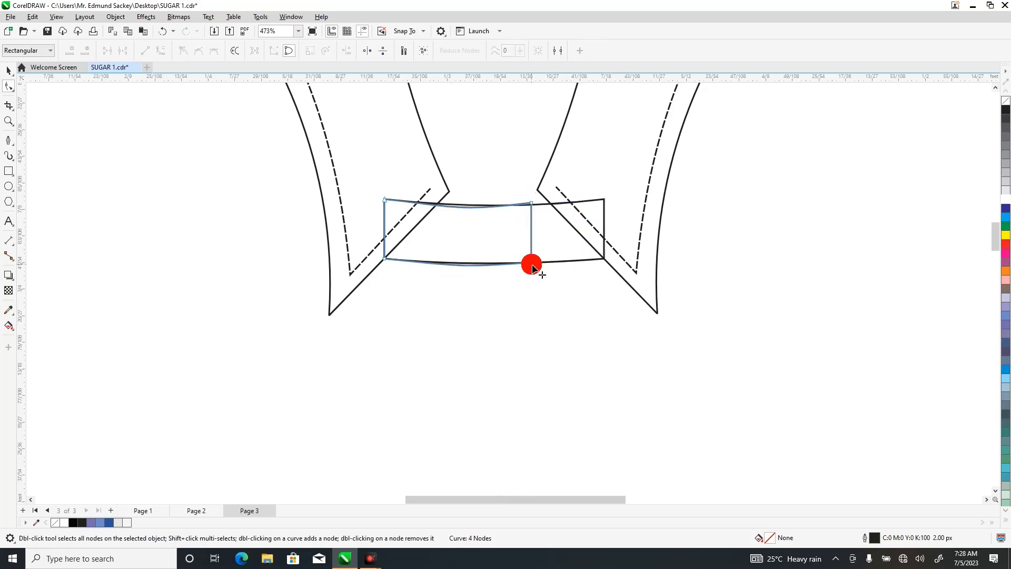
click(532, 264)
drag(458, 270, 455, 267)
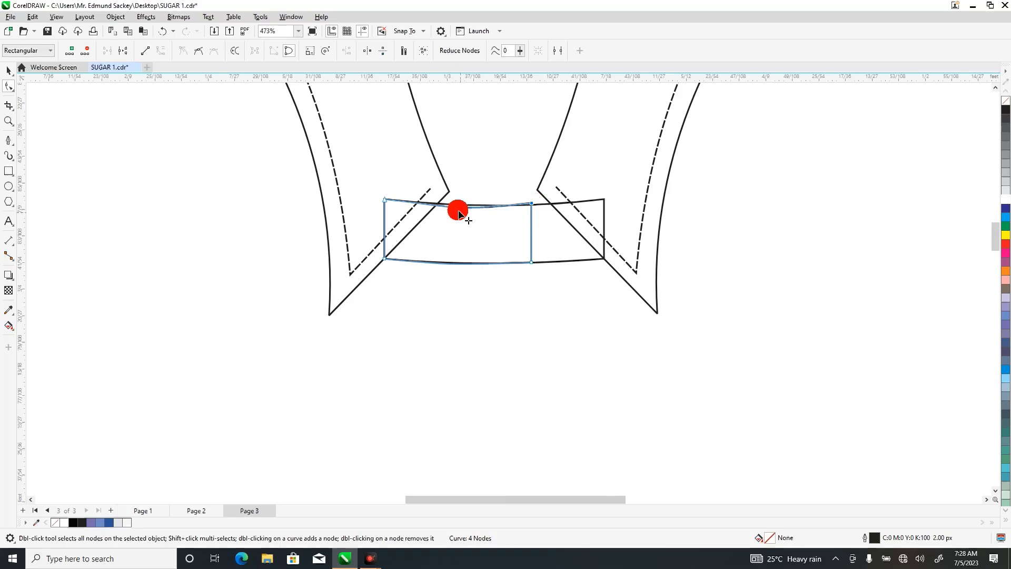
drag(458, 212, 454, 209)
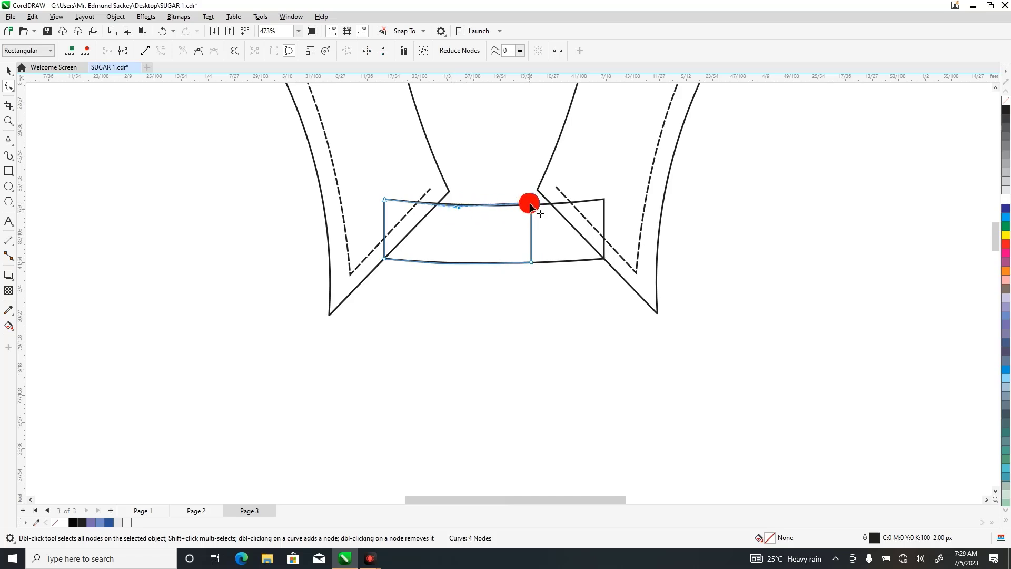
drag(533, 206, 532, 205)
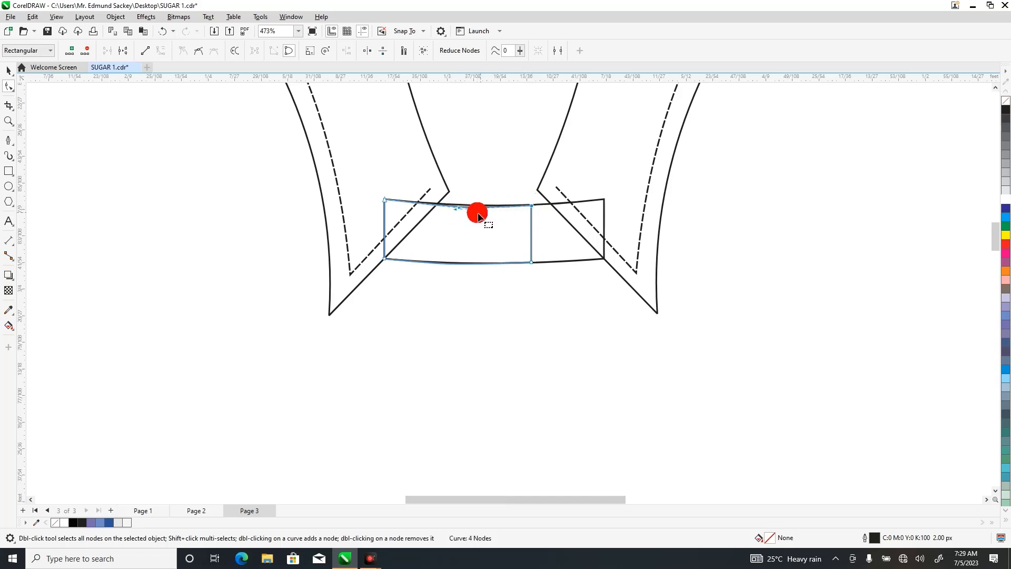
drag(459, 212, 453, 210)
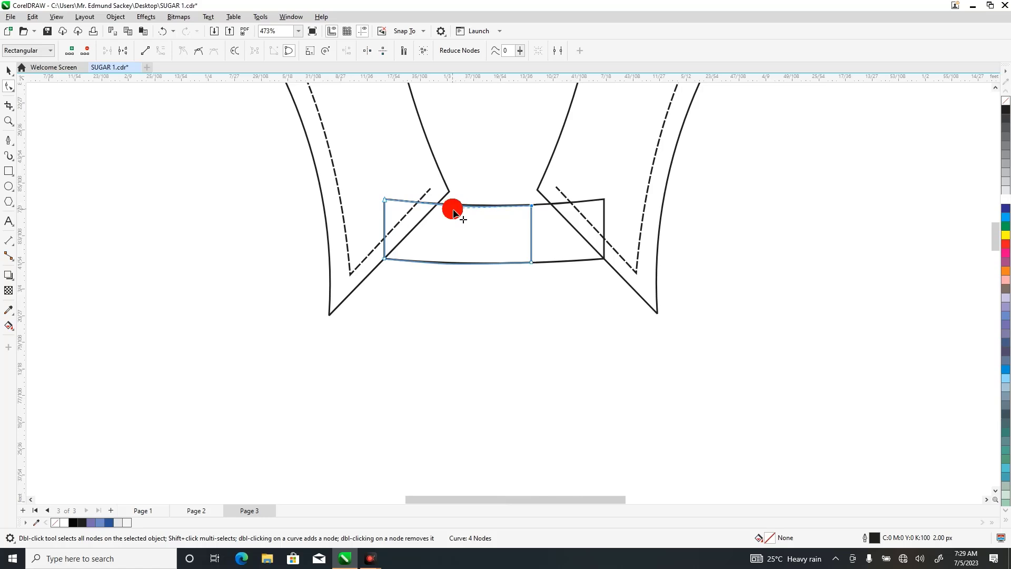
mouse_move(461, 210)
mouse_down()
mouse_move(514, 209)
mouse_move(498, 214)
mouse_up()
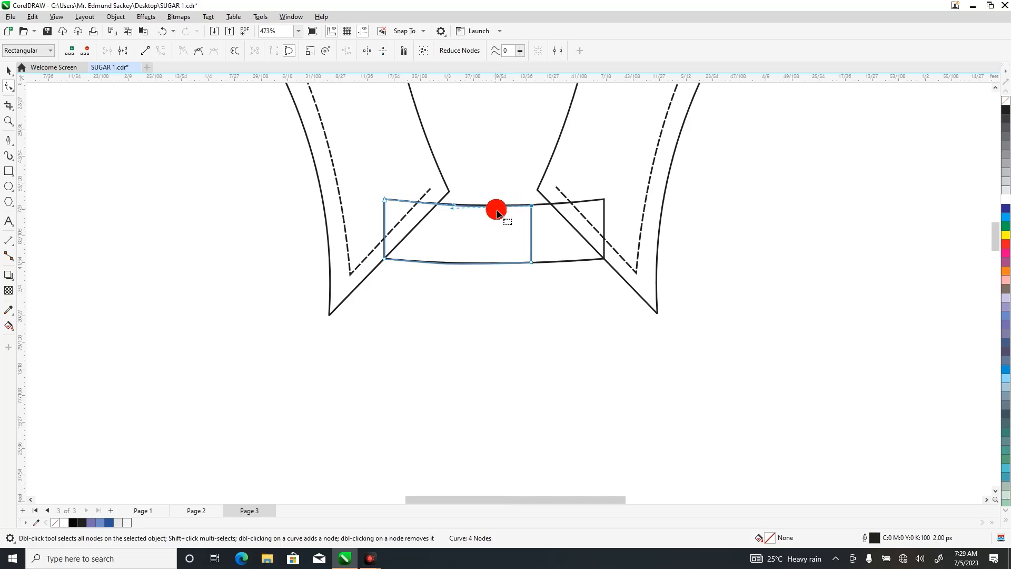
Round the upper-right corner of the shortened band by adding a node on its upper edge and removing the corner node.
double_click(501, 206)
drag(533, 206, 525, 220)
double_click(526, 224)
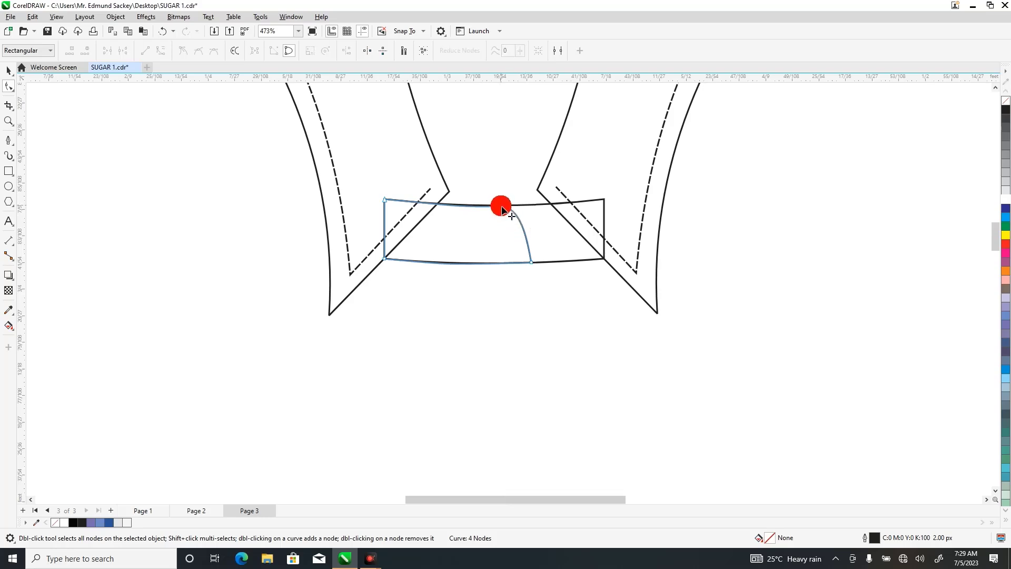
click(501, 205)
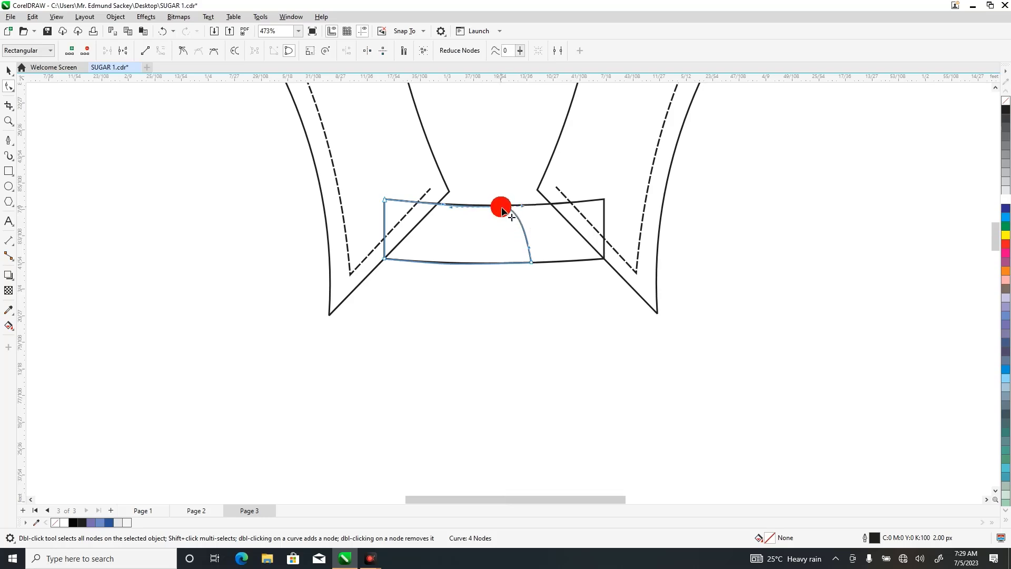
click(502, 249)
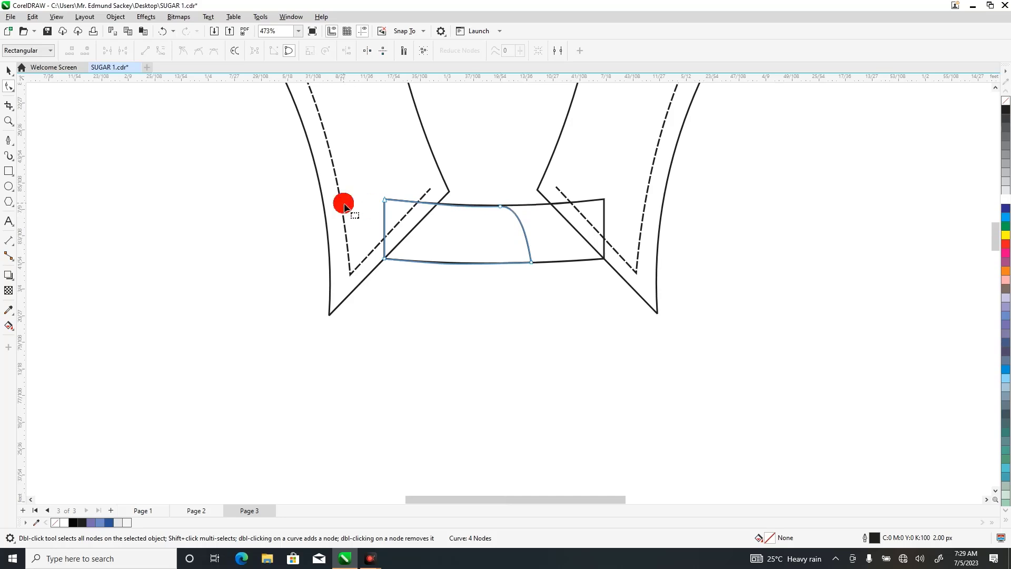
Draw an open stitch line with the Pen tool just inside the upper edge and rounded end of the shortened band.
click(9, 143)
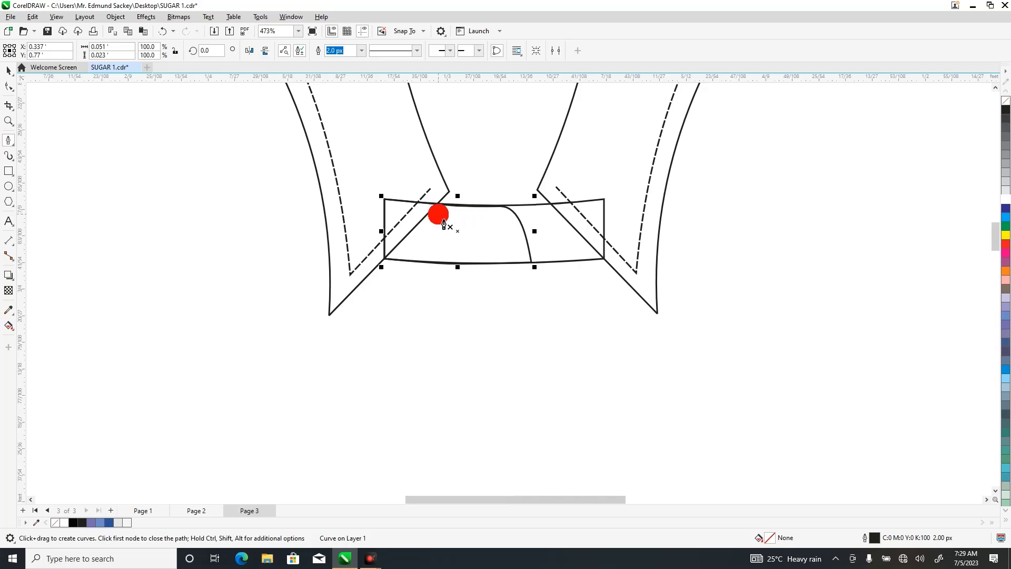
click(438, 213)
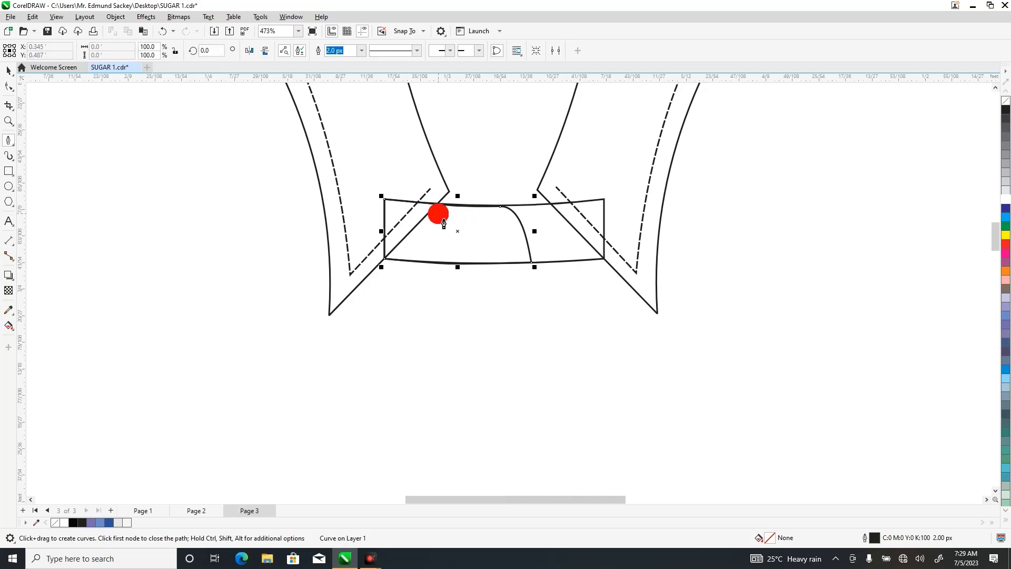
click(499, 214)
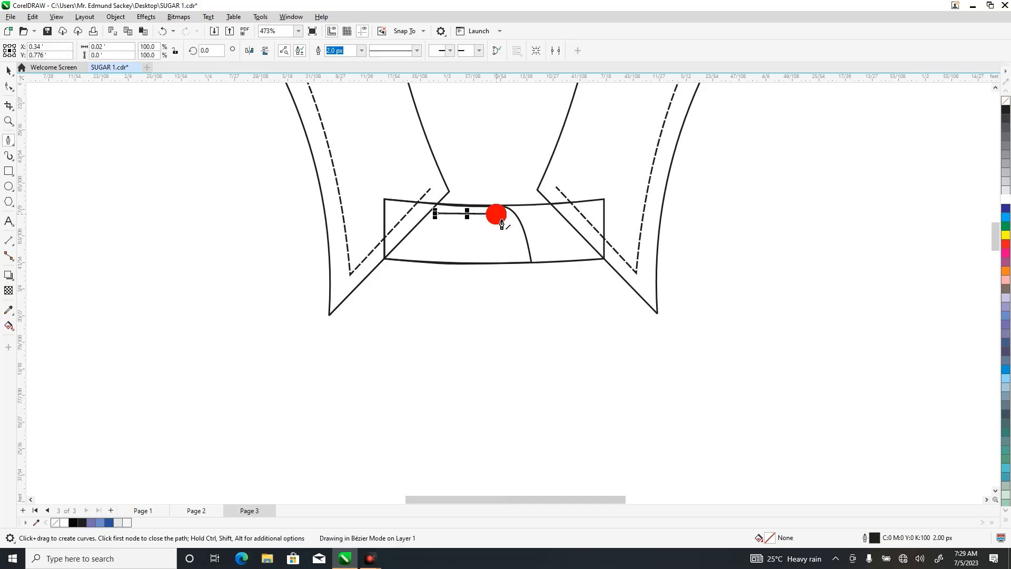
double_click(515, 258)
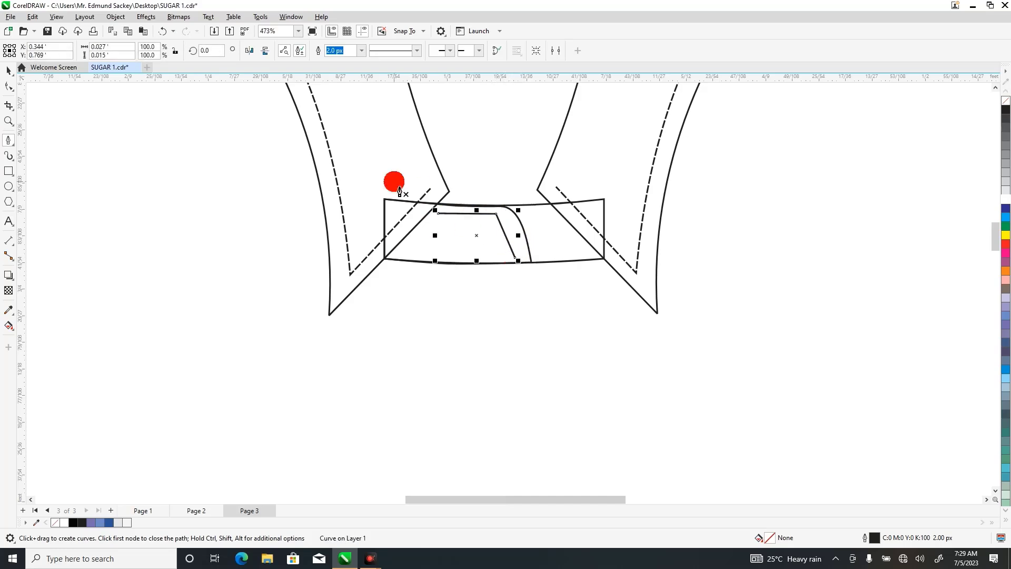
Round the stitch line's corner by adding a node on each side, converting to curve and removing the corner node.
click(12, 88)
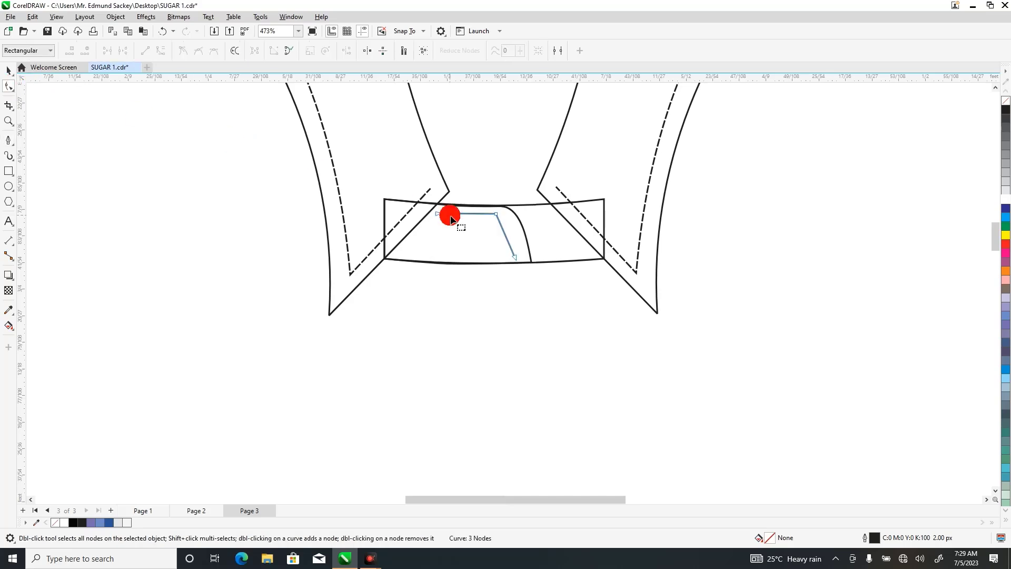
click(499, 216)
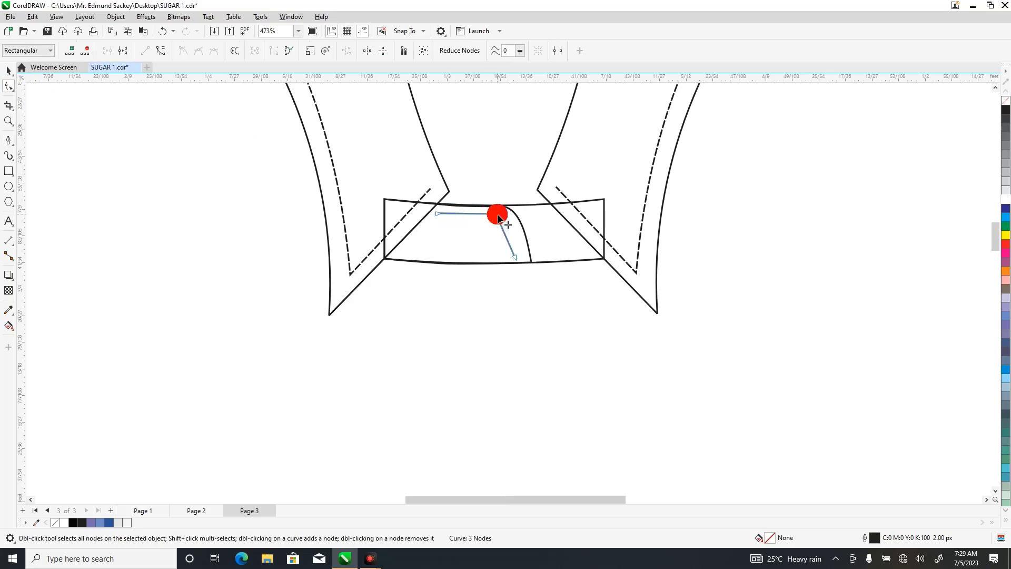
double_click(481, 214)
double_click(500, 226)
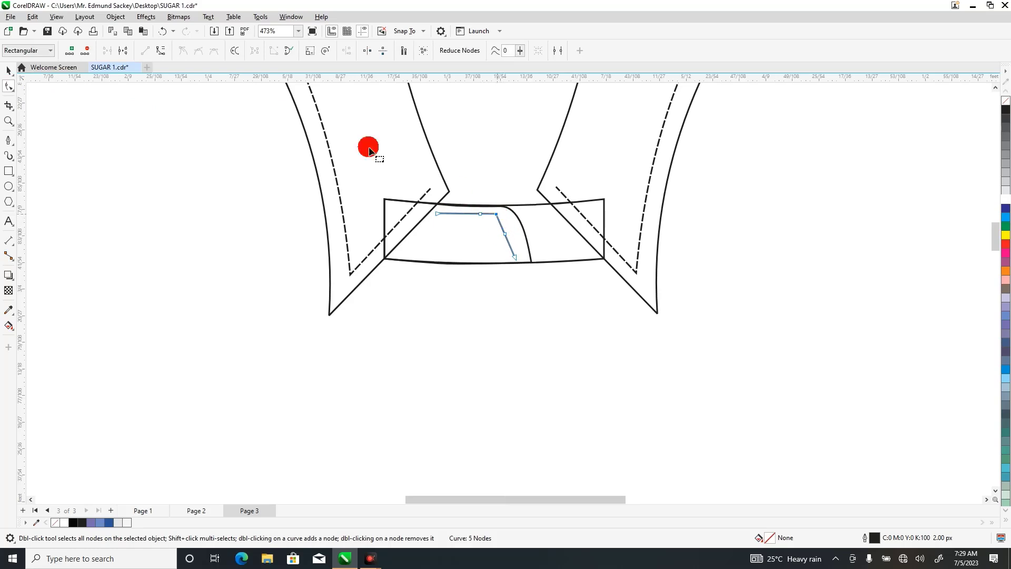
click(161, 50)
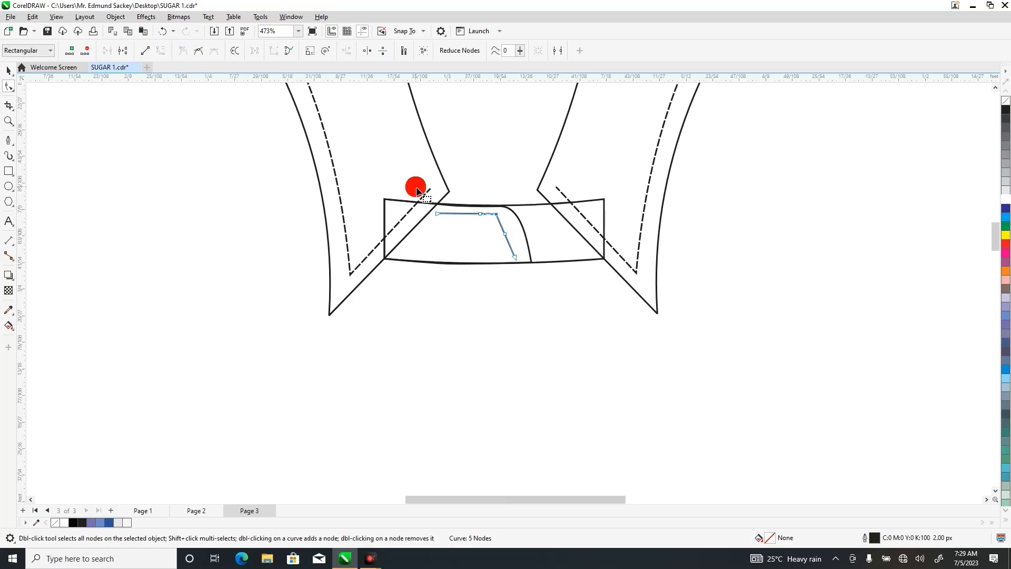
double_click(497, 215)
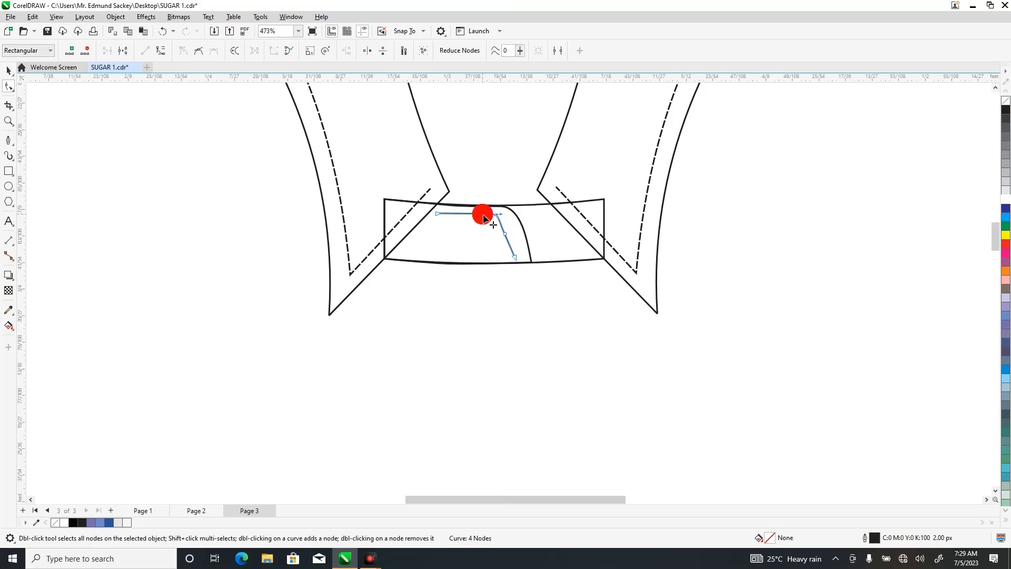
mouse_move(507, 238)
mouse_down()
mouse_move(503, 218)
mouse_move(484, 218)
mouse_move(499, 225)
mouse_up()
double_click(501, 225)
key(Delete)
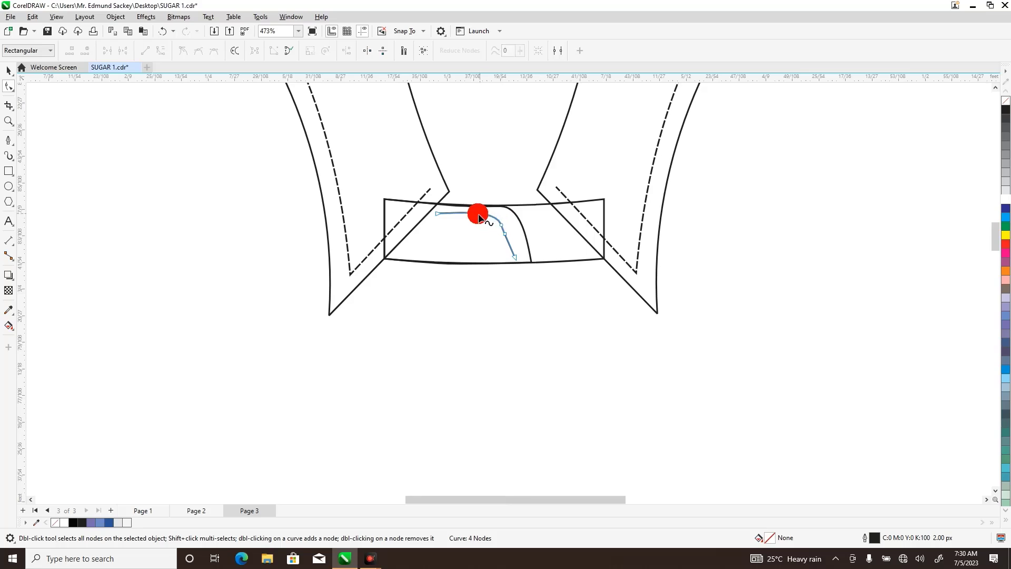
Smooth the stitch line's bend into one continuous arc by replacing its surplus nodes and adjusting the curve handles.
click(502, 226)
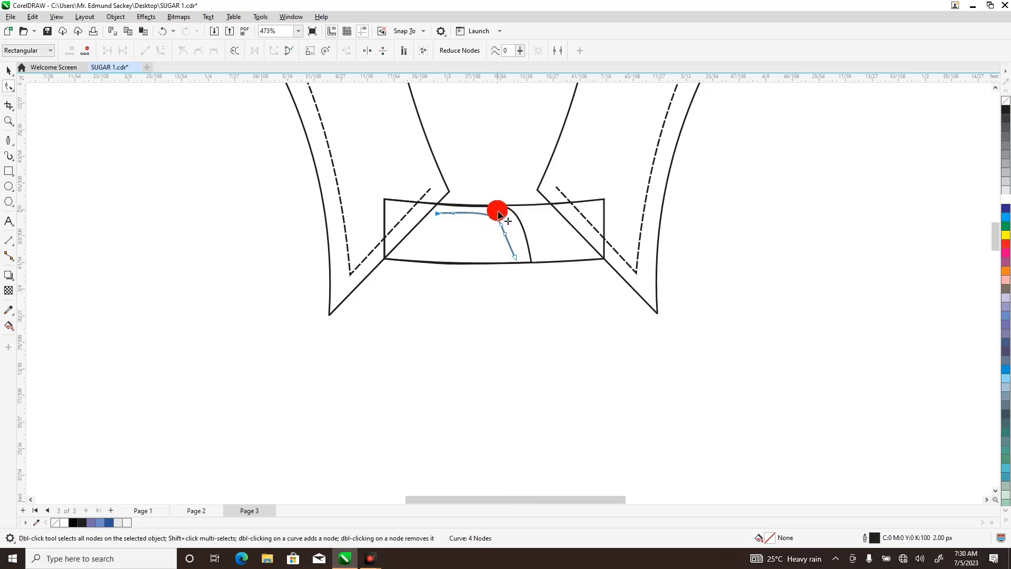
drag(498, 214, 510, 251)
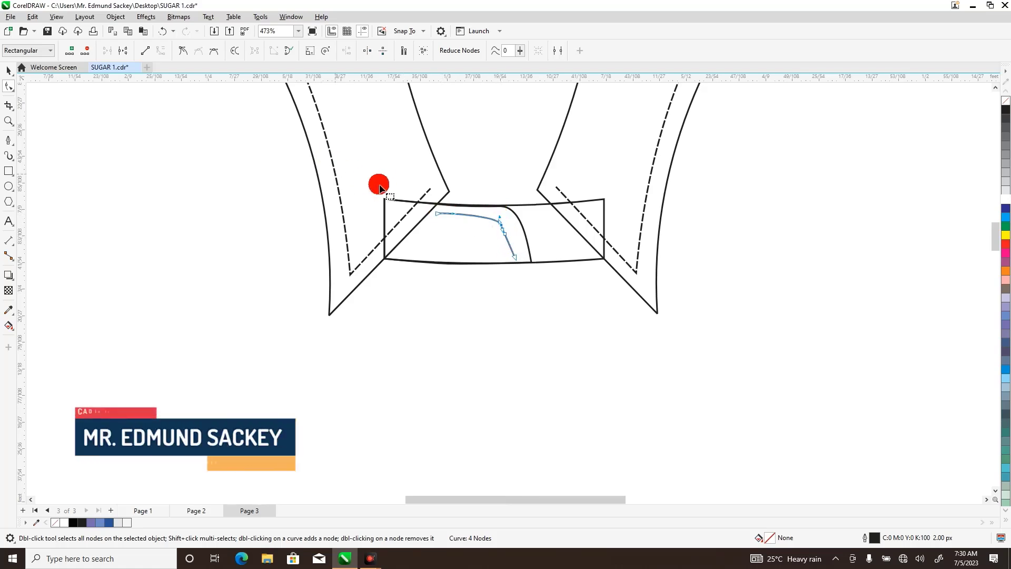
click(516, 259)
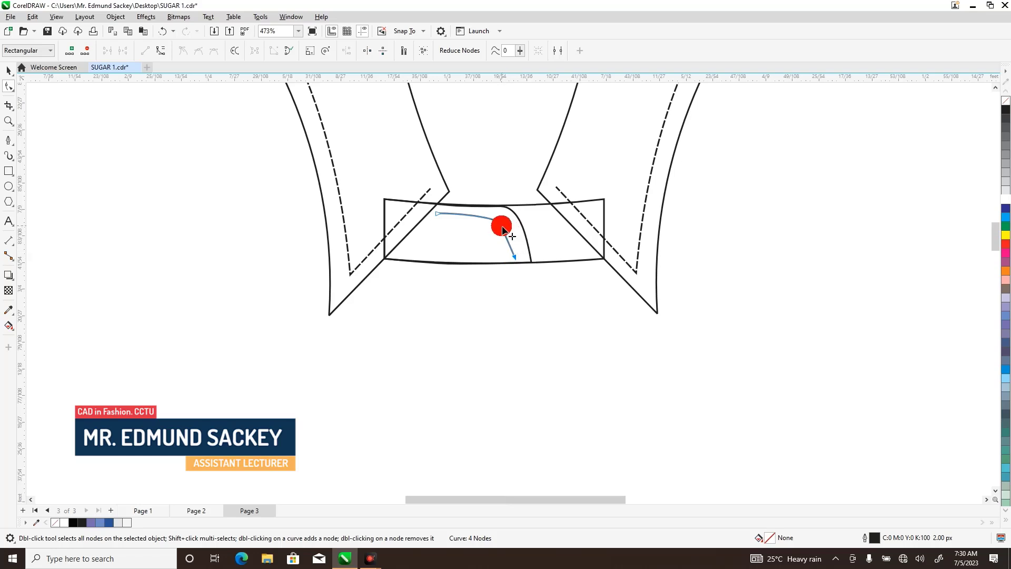
double_click(502, 226)
click(437, 213)
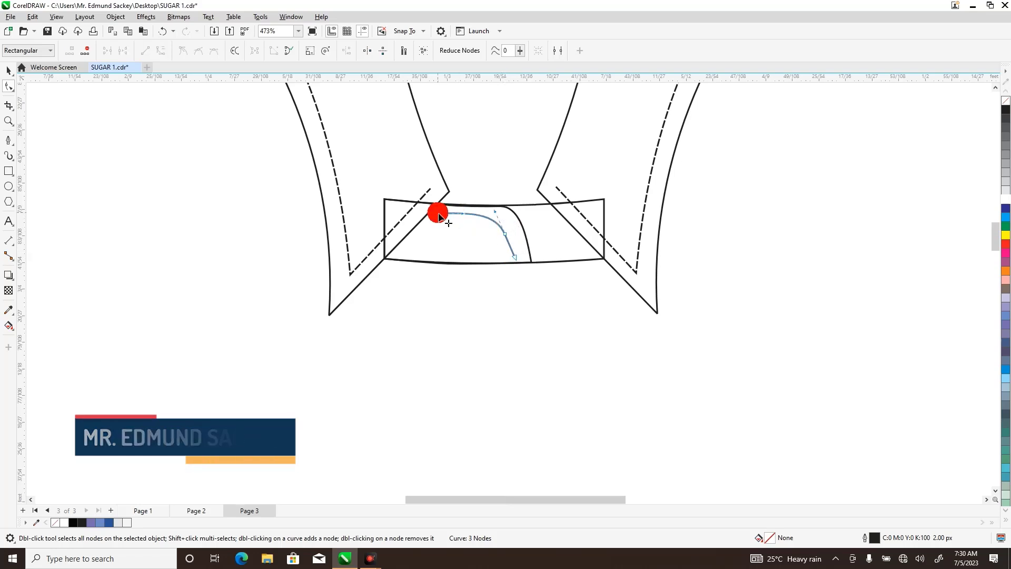
drag(506, 215, 500, 214)
click(471, 246)
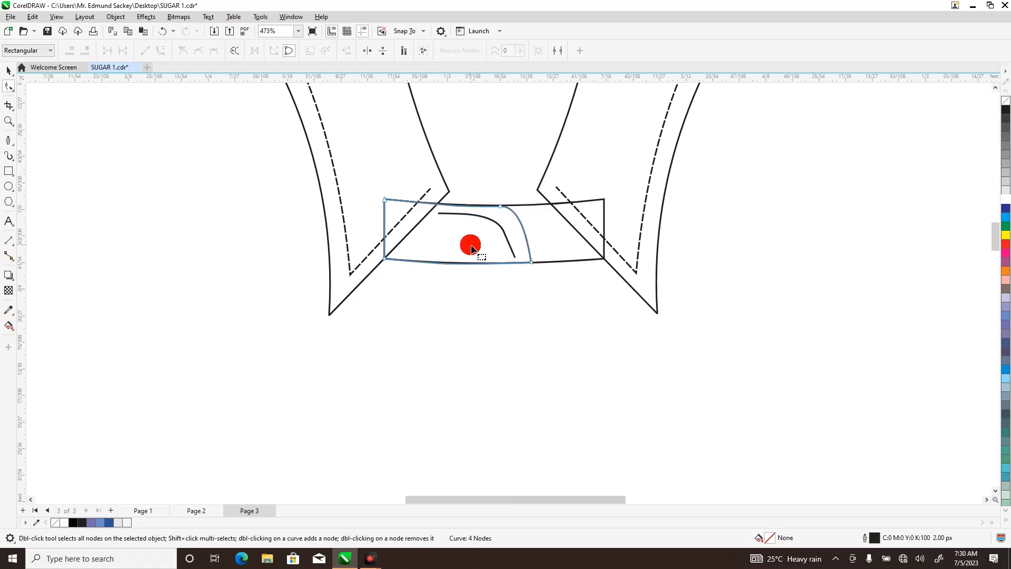
click(509, 238)
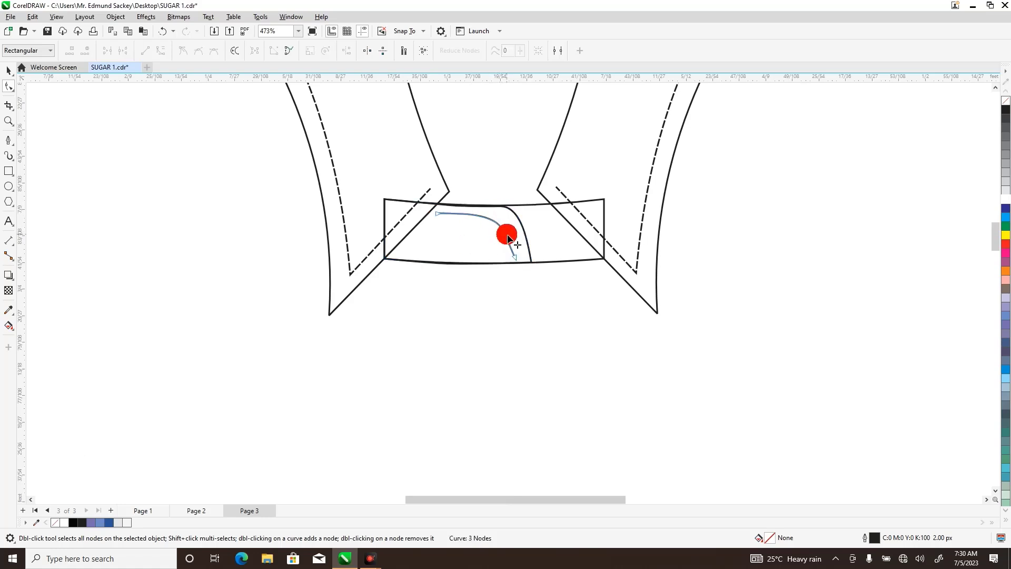
double_click(486, 221)
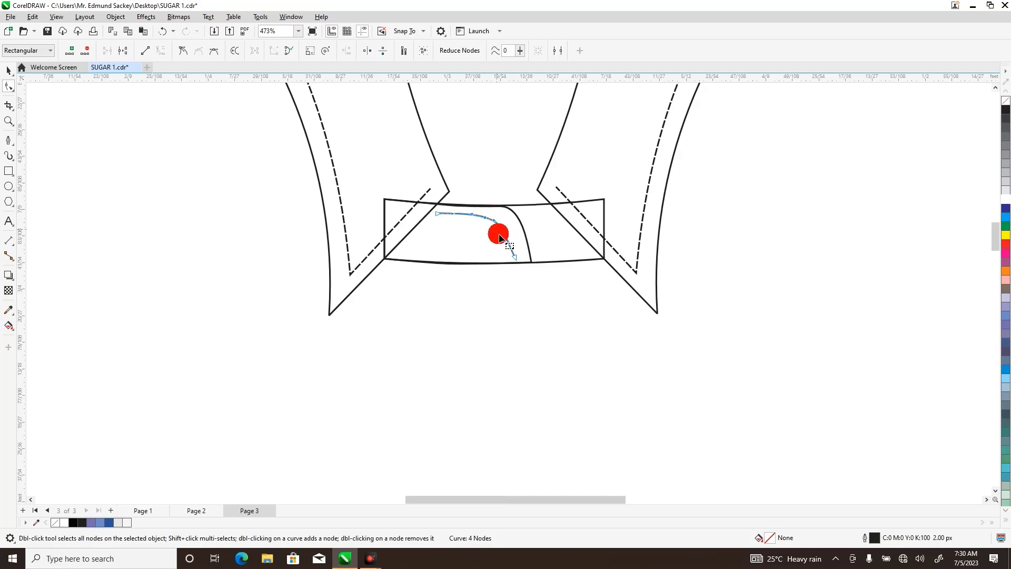
key(Delete)
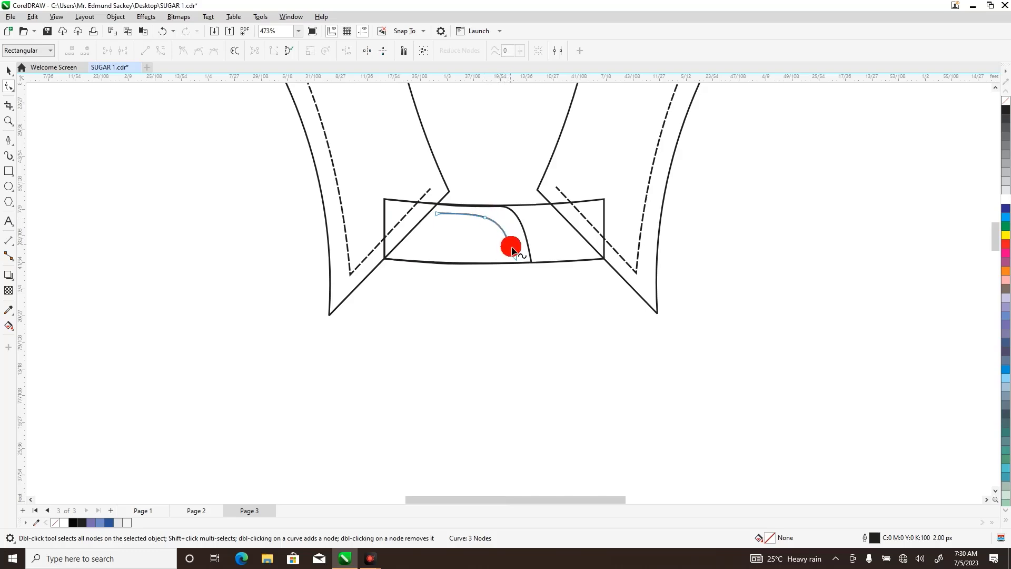
Apply a dashed line style to the curved stitch line inside the collar stand.
click(9, 71)
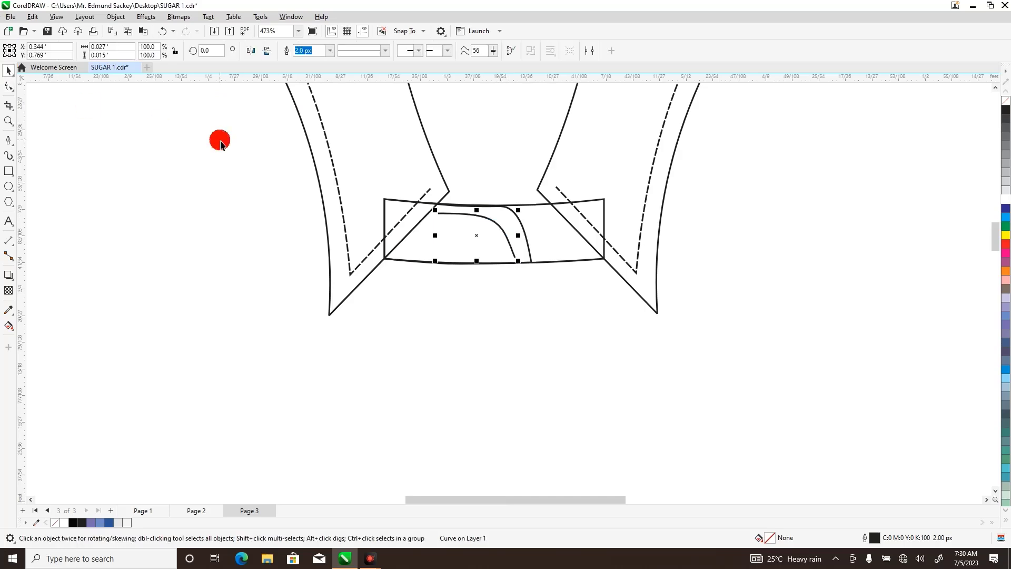
click(389, 51)
drag(416, 77, 419, 100)
click(397, 118)
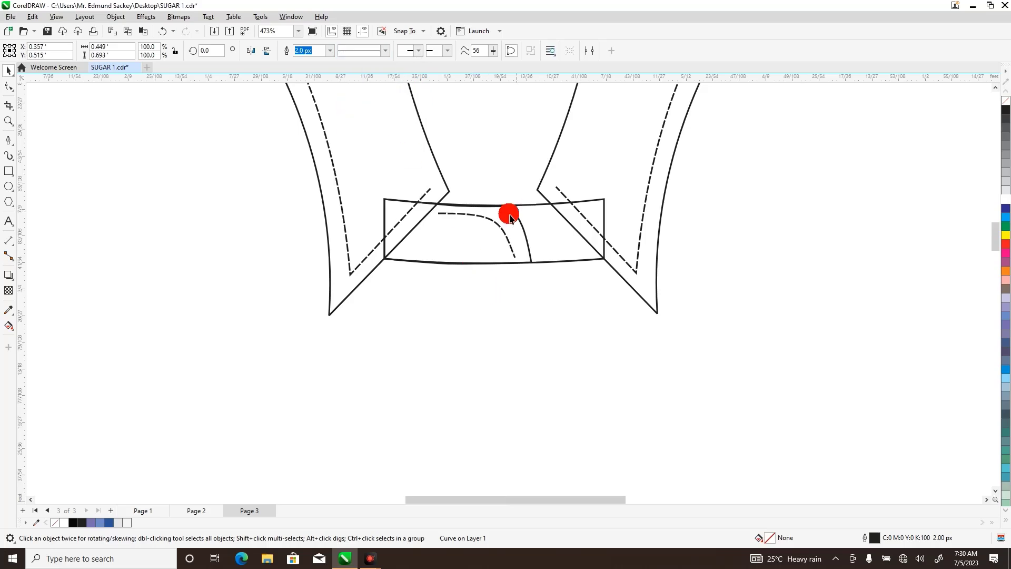
Move the dashed stitch line closer to the stand's rounded end and shift its lower end node slightly inward.
click(490, 217)
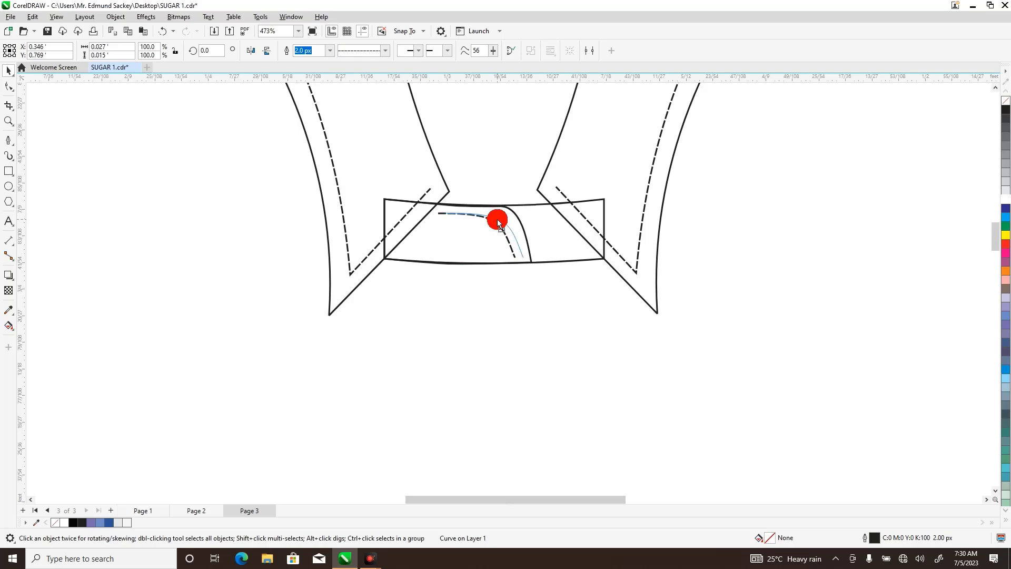
drag(497, 221, 496, 220)
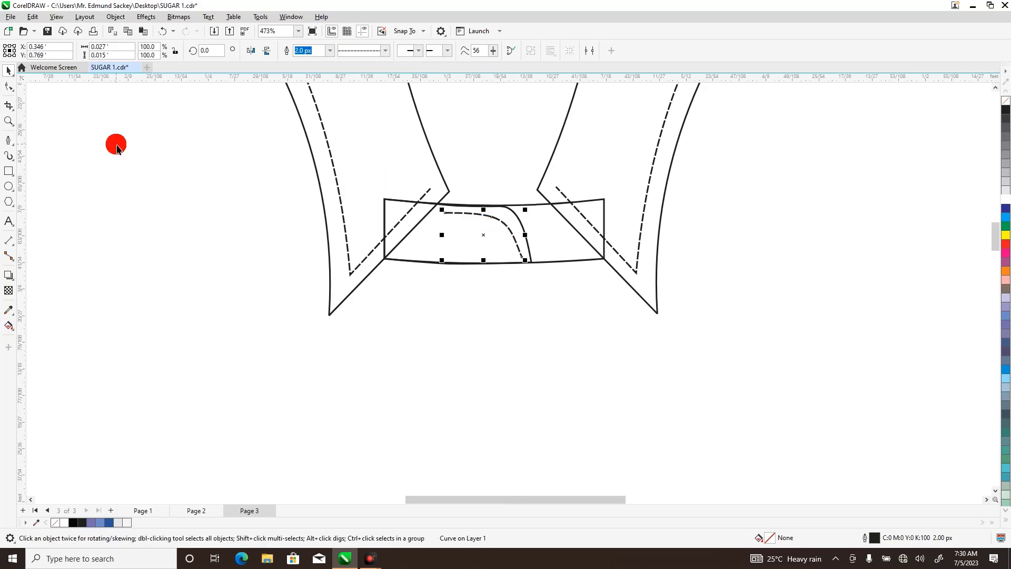
click(7, 87)
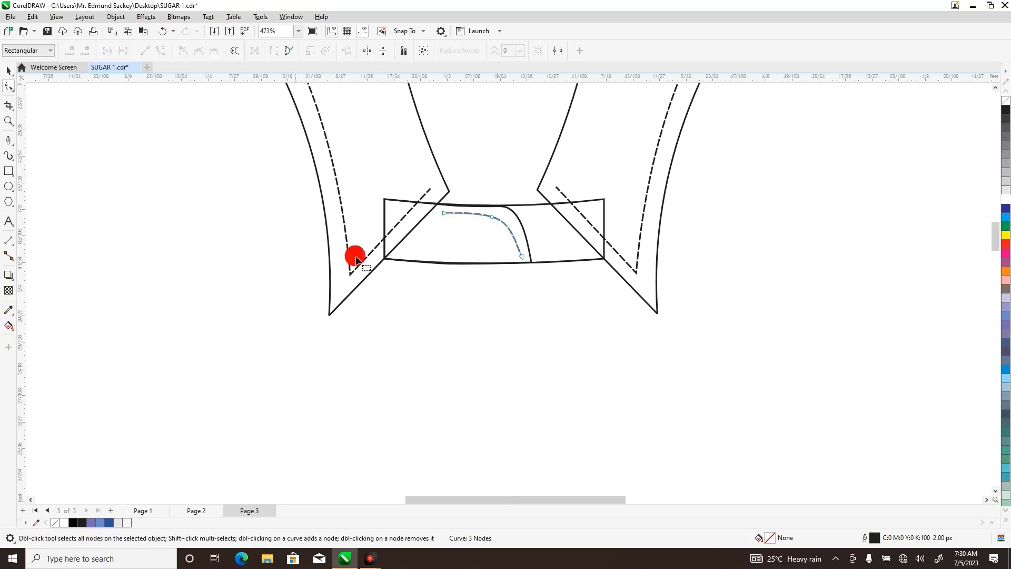
click(522, 258)
drag(523, 260, 520, 261)
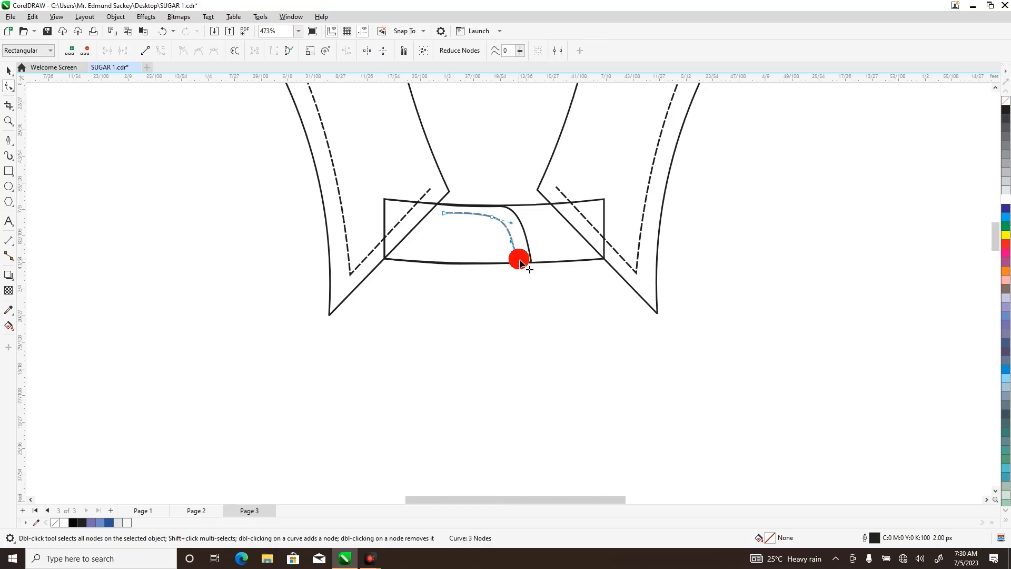
click(480, 277)
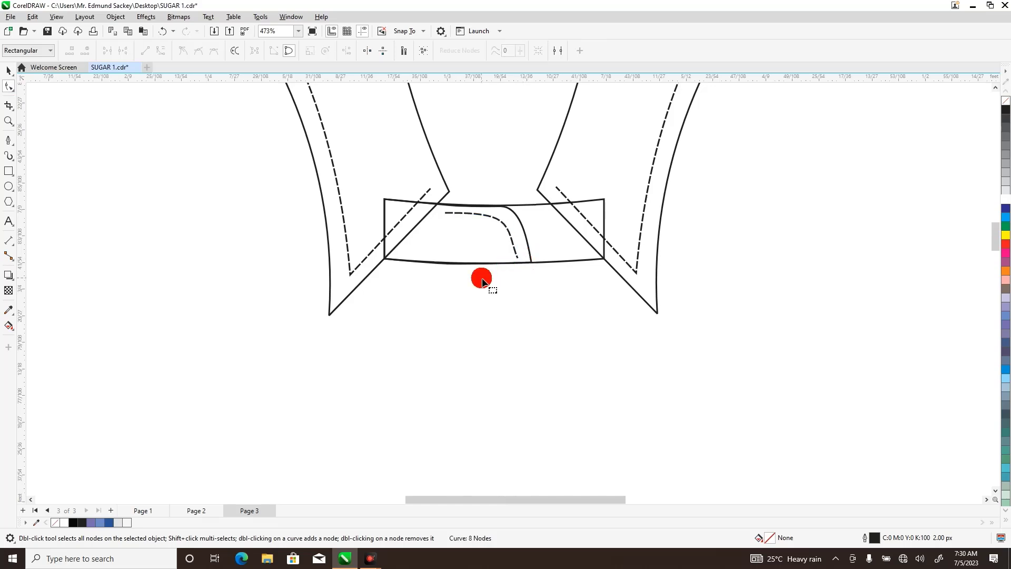
Bring the left collar piece to the front of the page so it covers the stand's left end.
click(9, 122)
key(shift+F4)
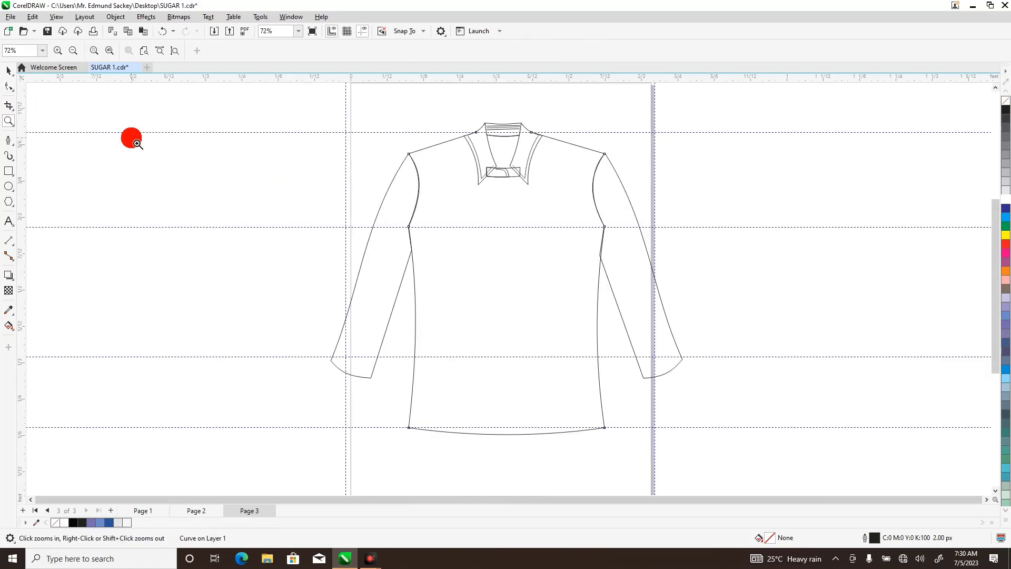
double_click(9, 70)
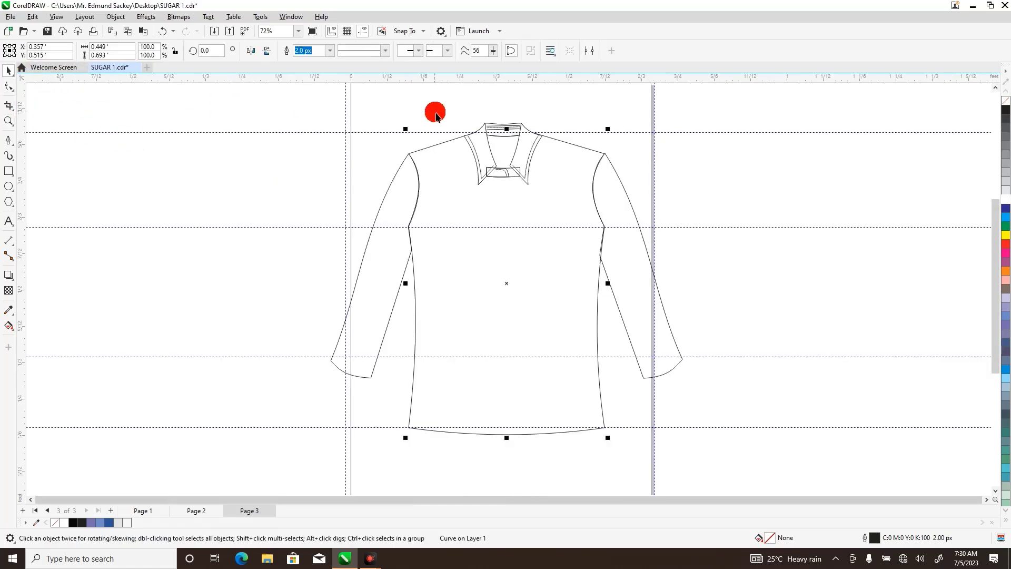
drag(436, 108, 504, 204)
right_click(504, 204)
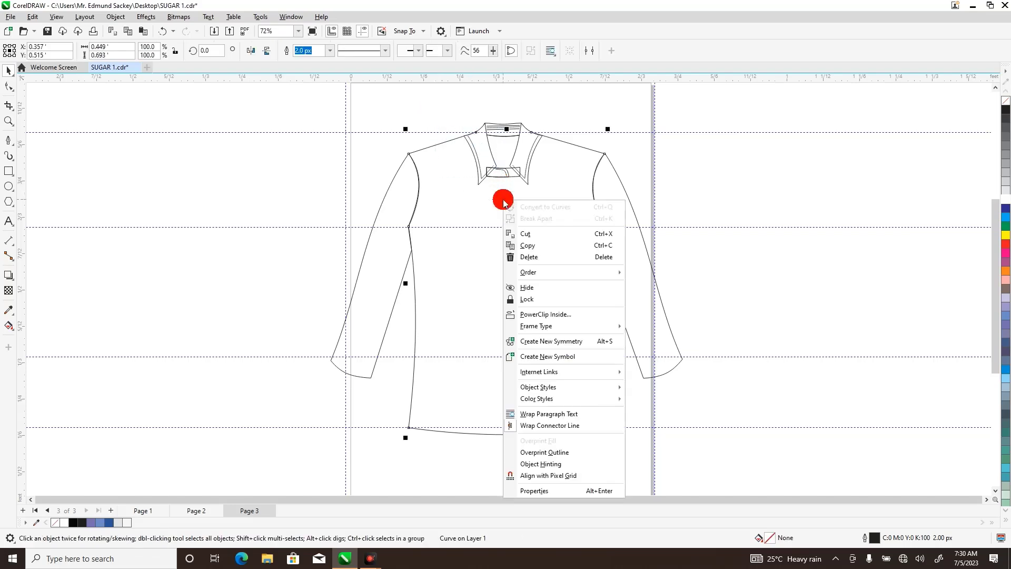
right_click(479, 152)
right_click(479, 153)
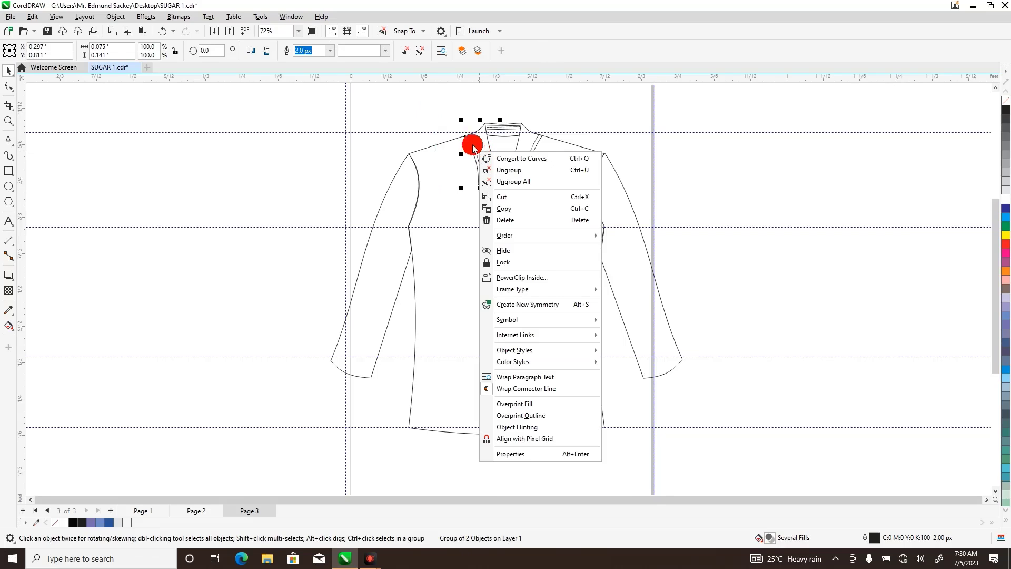
click(447, 117)
drag(447, 117, 495, 179)
right_click(484, 153)
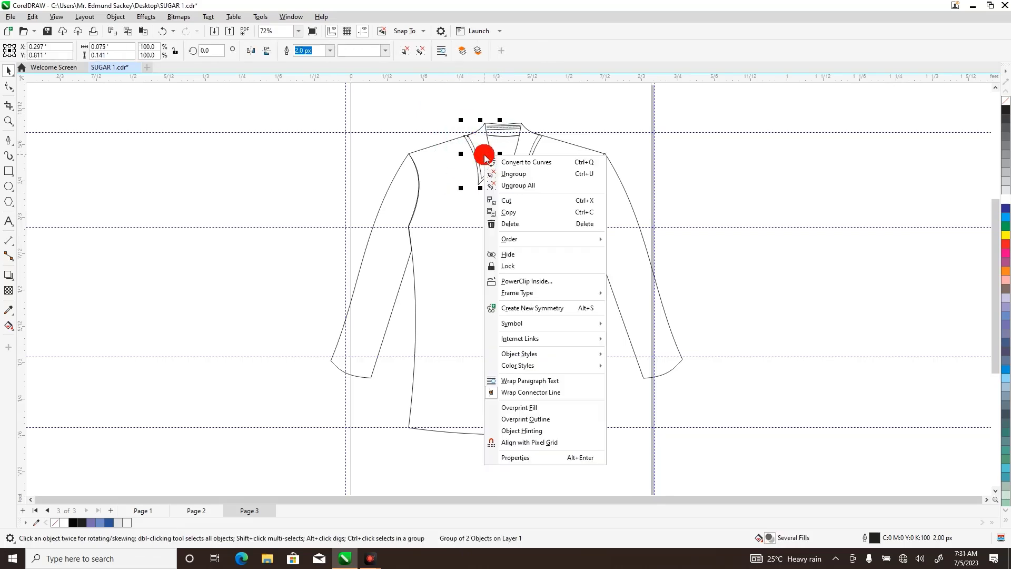
mouse_move(569, 242)
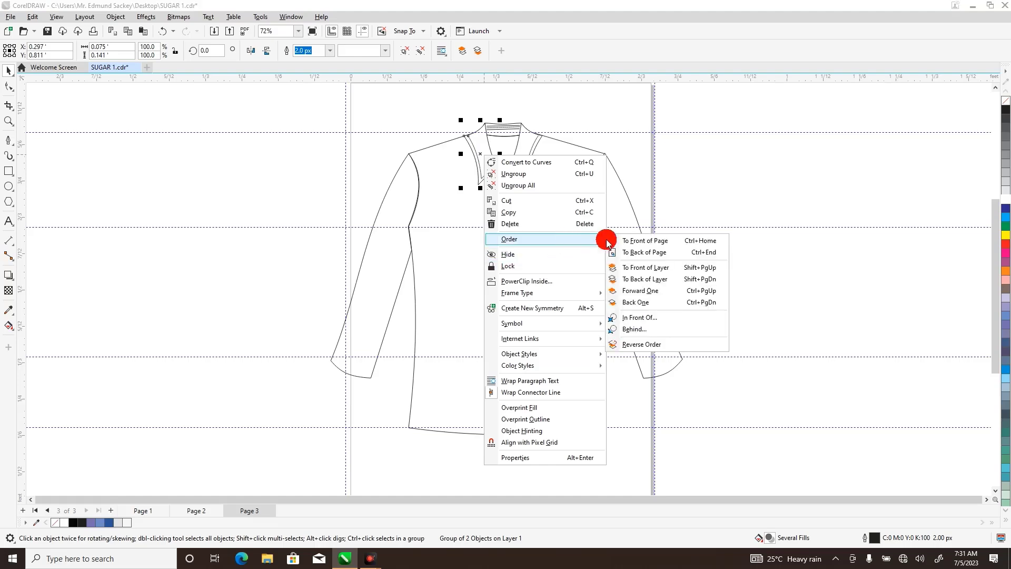
click(636, 239)
Bring the right collar piece, together with the stand's stitch line, to the front of the page.
drag(590, 108, 492, 197)
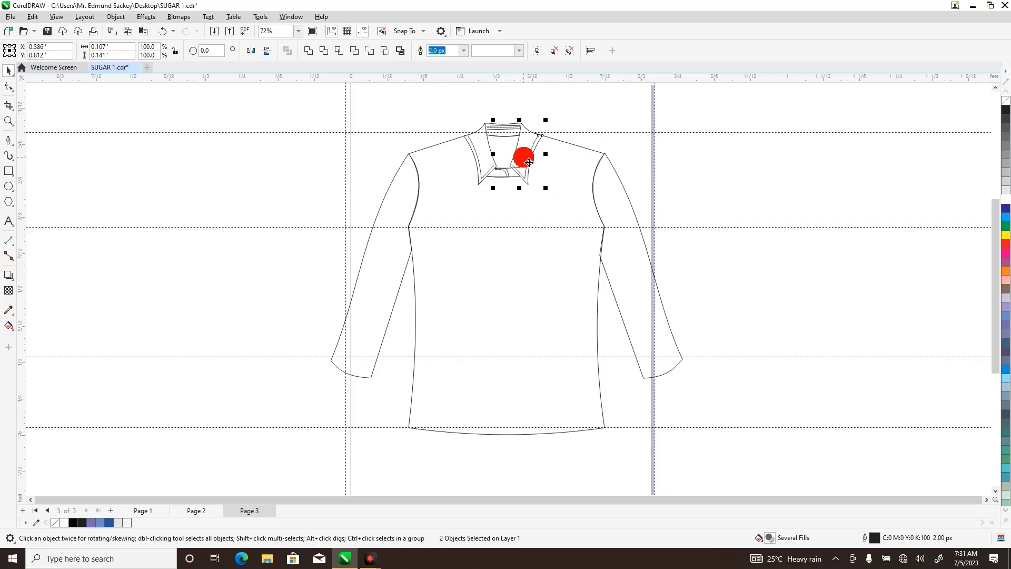
right_click(524, 156)
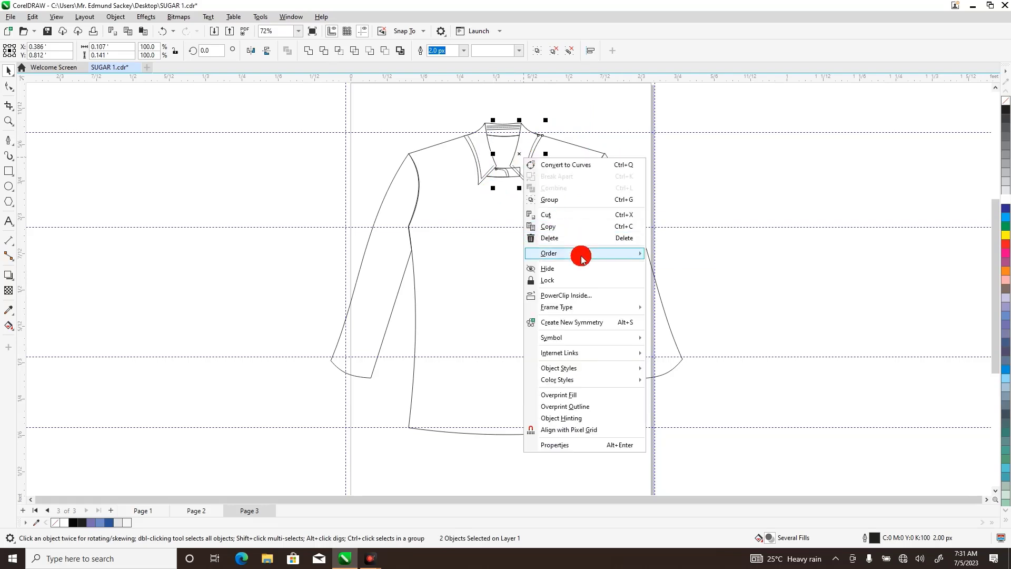
mouse_move(626, 254)
click(672, 257)
click(719, 182)
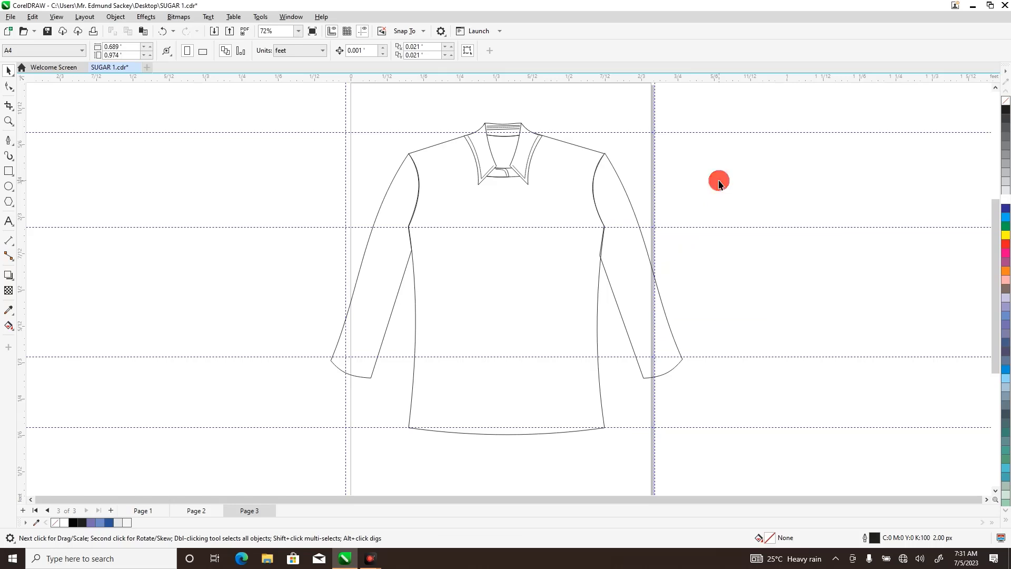
Draw a placket rectangle about 0.034 by 0.591 ft down the centre front and a pocket rectangle about 0.103 by 0.117 ft left of it.
click(9, 171)
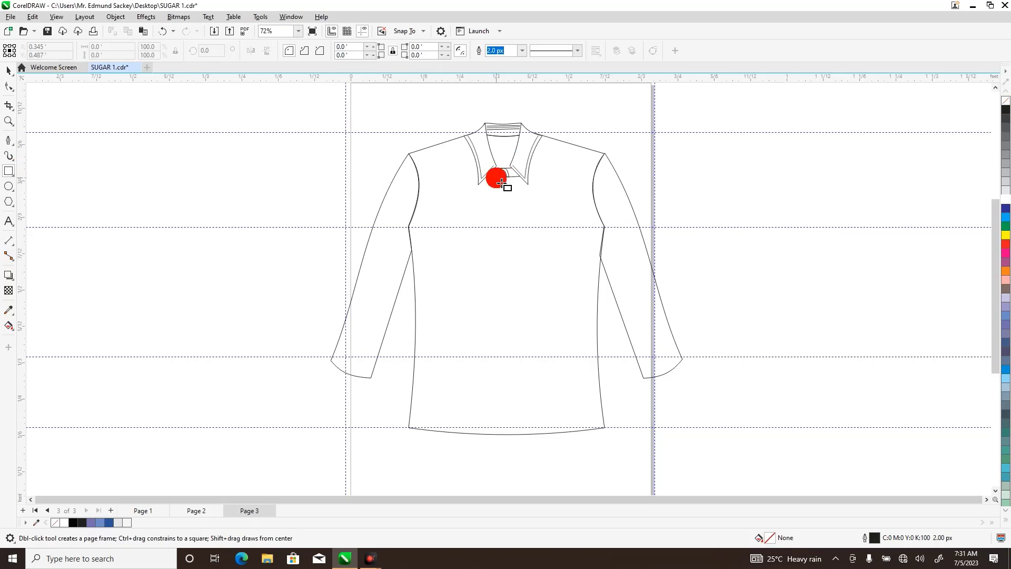
drag(497, 177, 512, 434)
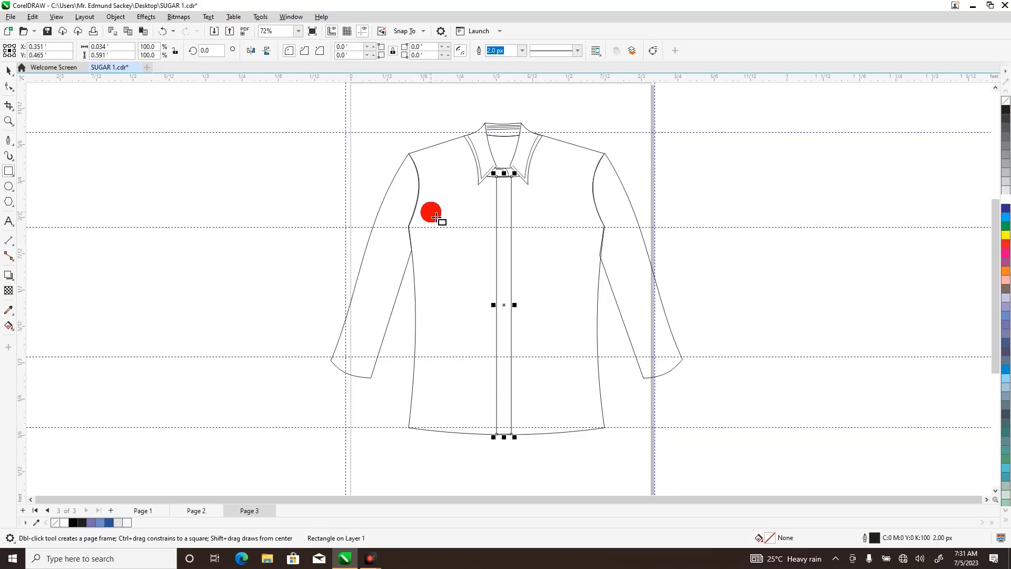
drag(437, 218, 482, 267)
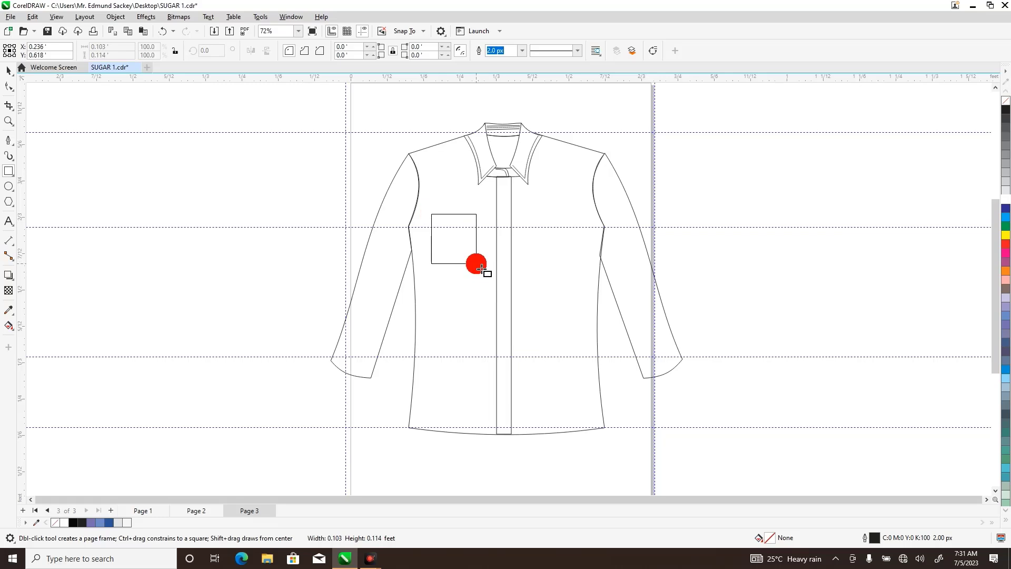
drag(482, 271, 476, 267)
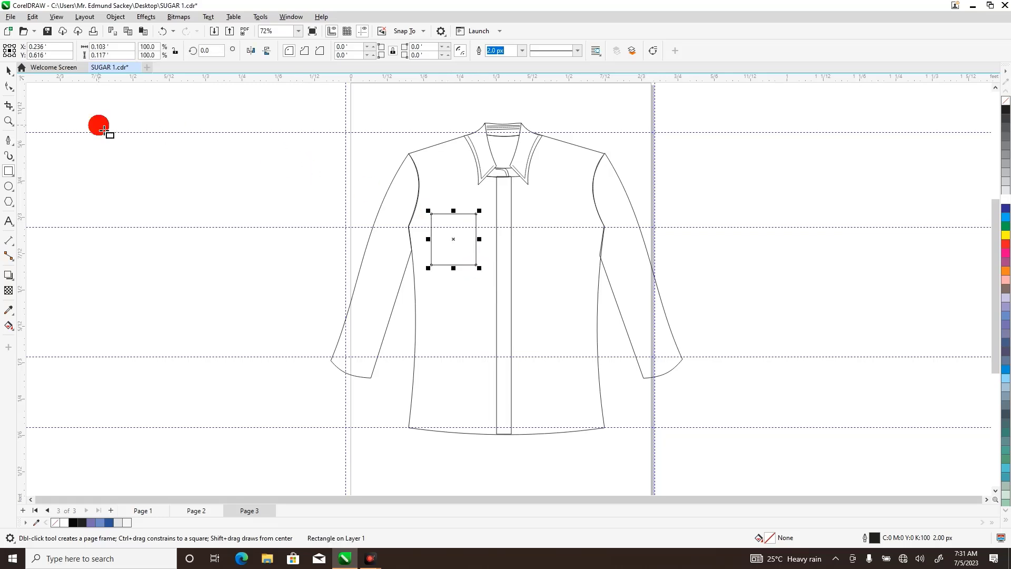
click(8, 121)
drag(426, 171, 552, 301)
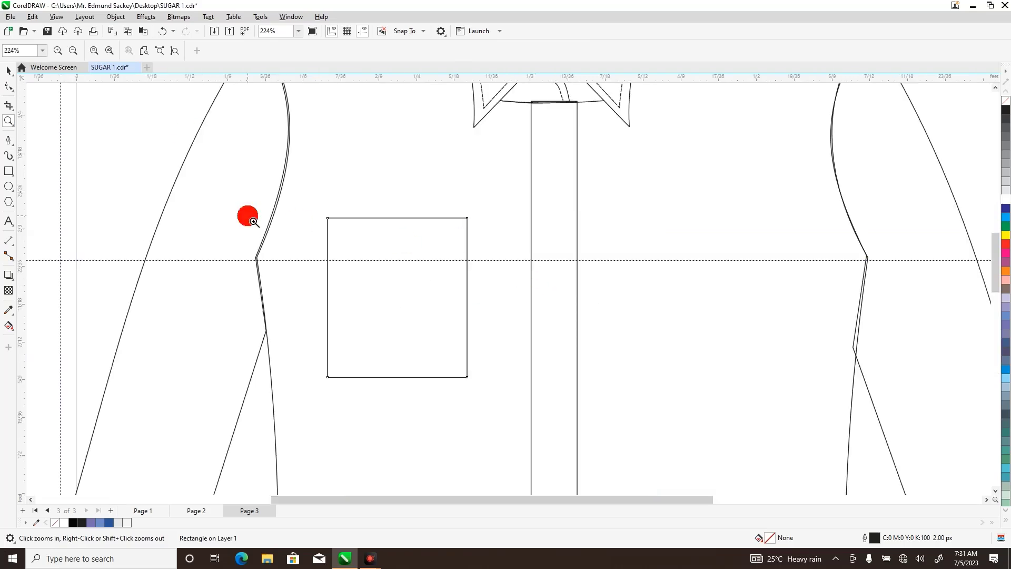
Convert the placket rectangle to curves and nudge its two top nodes slightly down to the collar stand's lower edge.
click(5, 89)
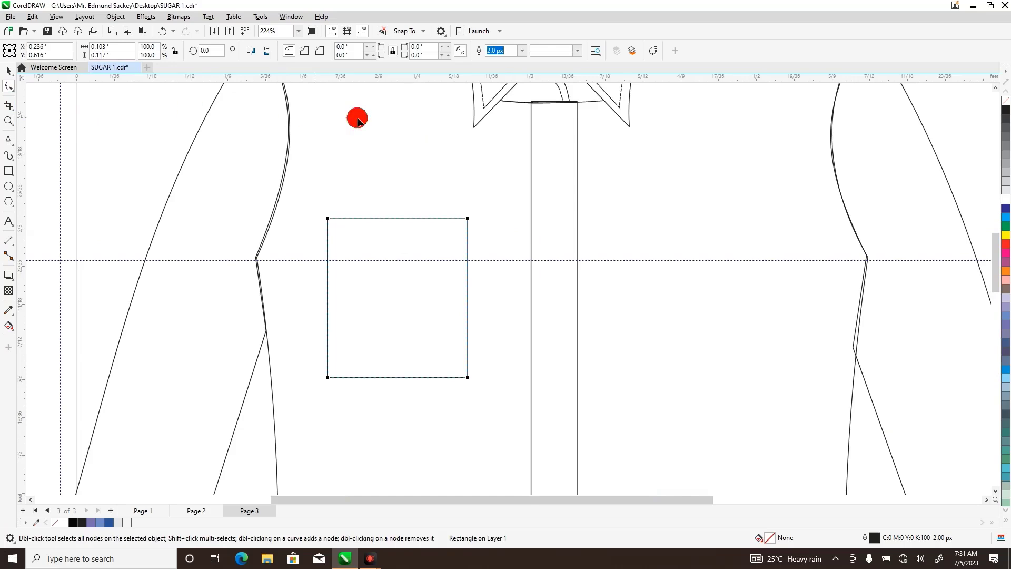
click(555, 145)
right_click(554, 145)
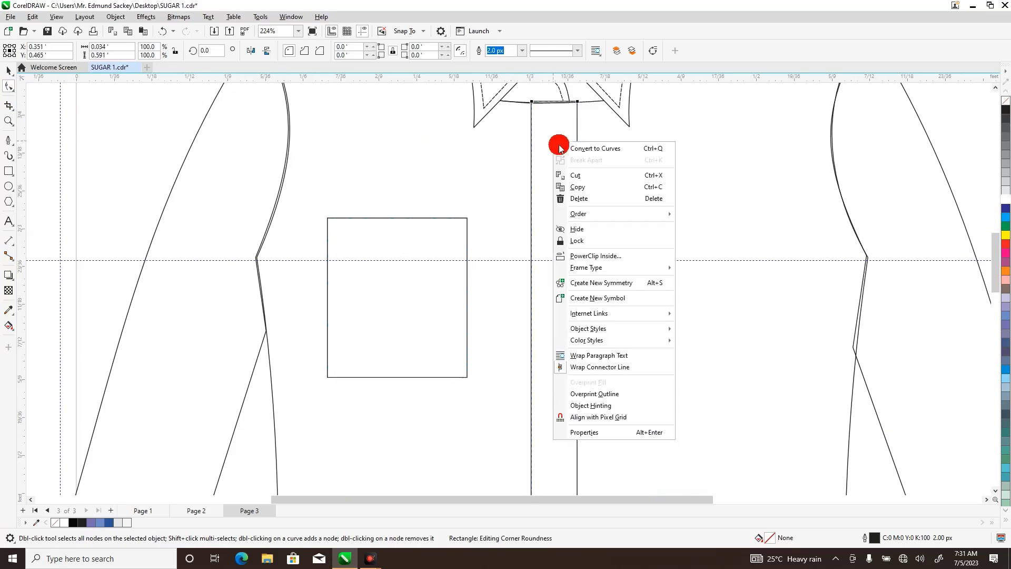
click(559, 147)
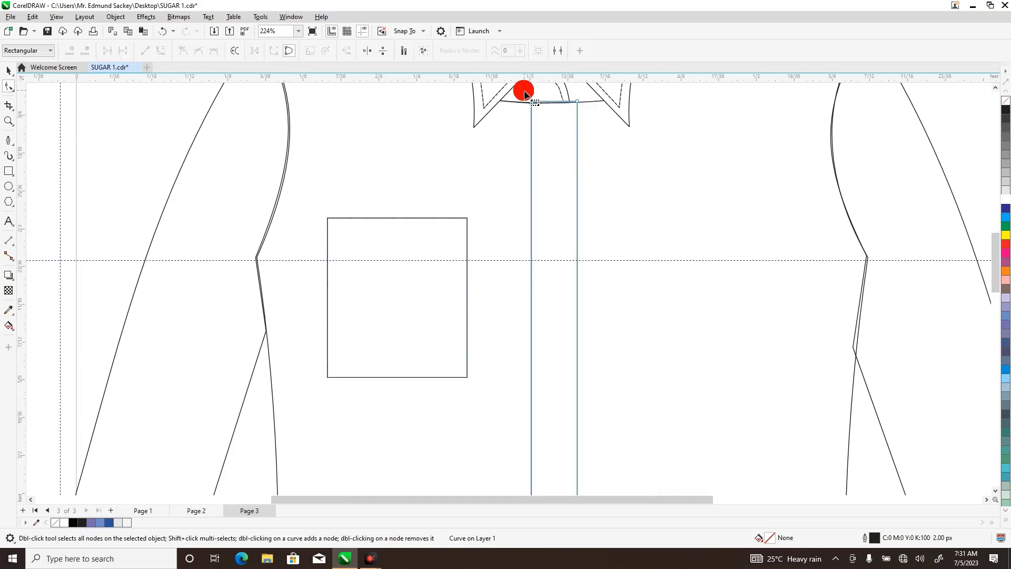
drag(524, 90, 590, 121)
key(Down)
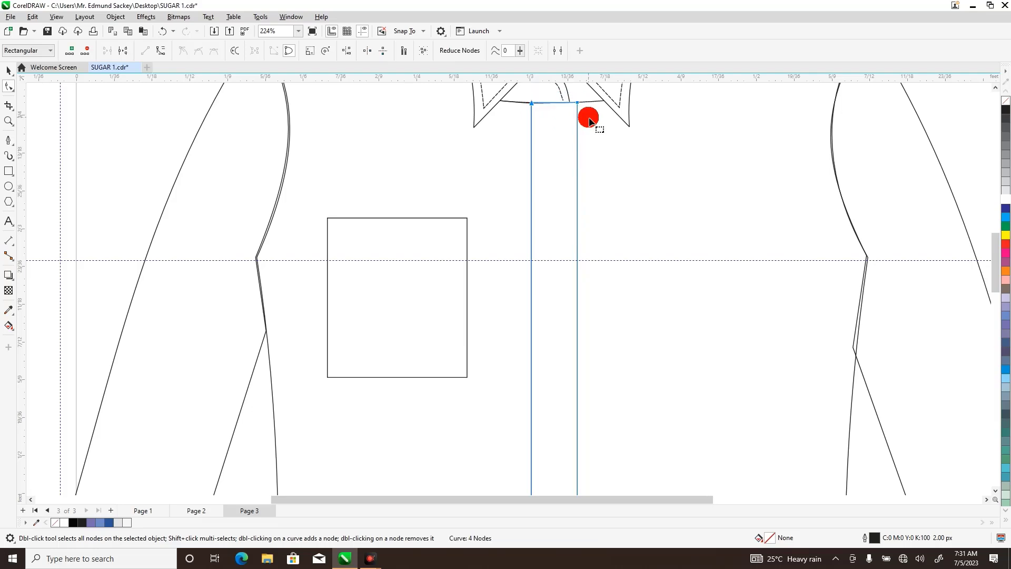
Try to shape the middle of the placket's top edge to the collar stand's curve with an added node.
click(557, 132)
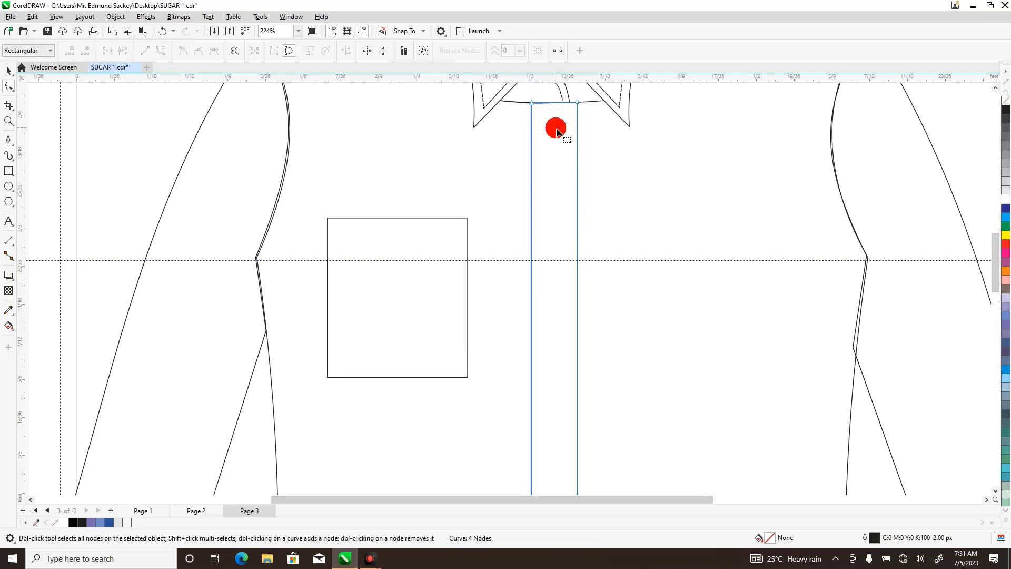
click(552, 103)
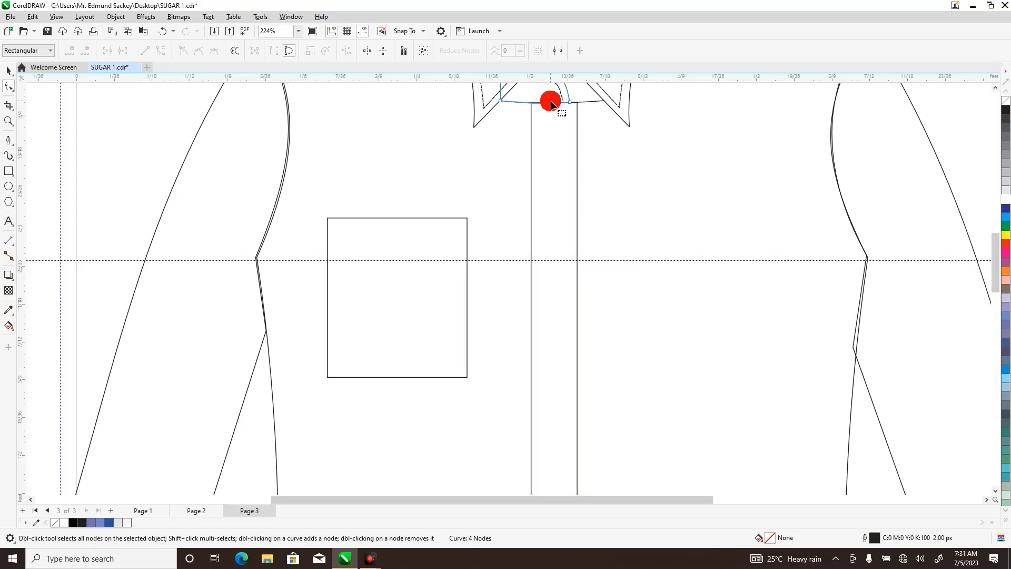
click(555, 113)
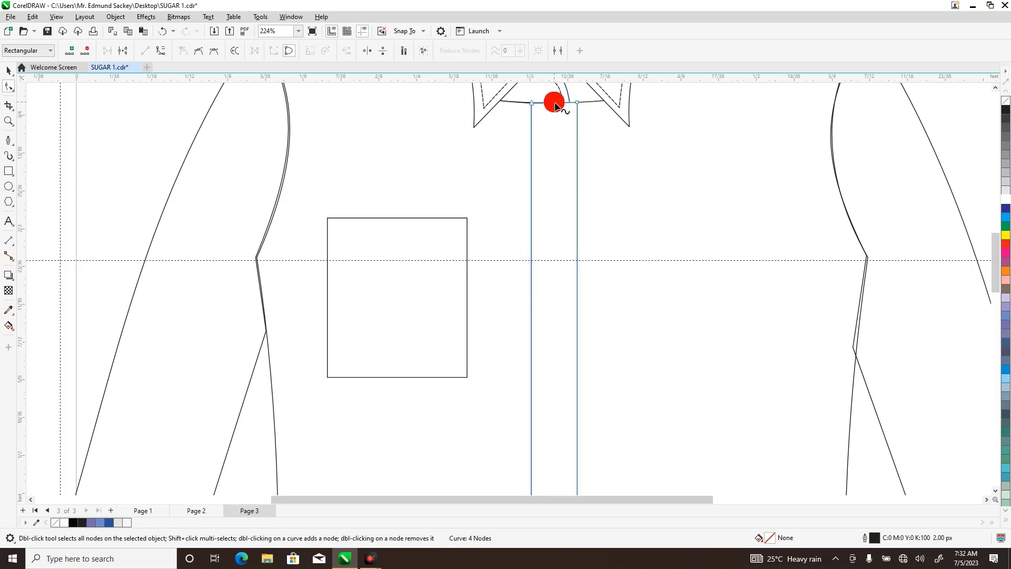
double_click(555, 103)
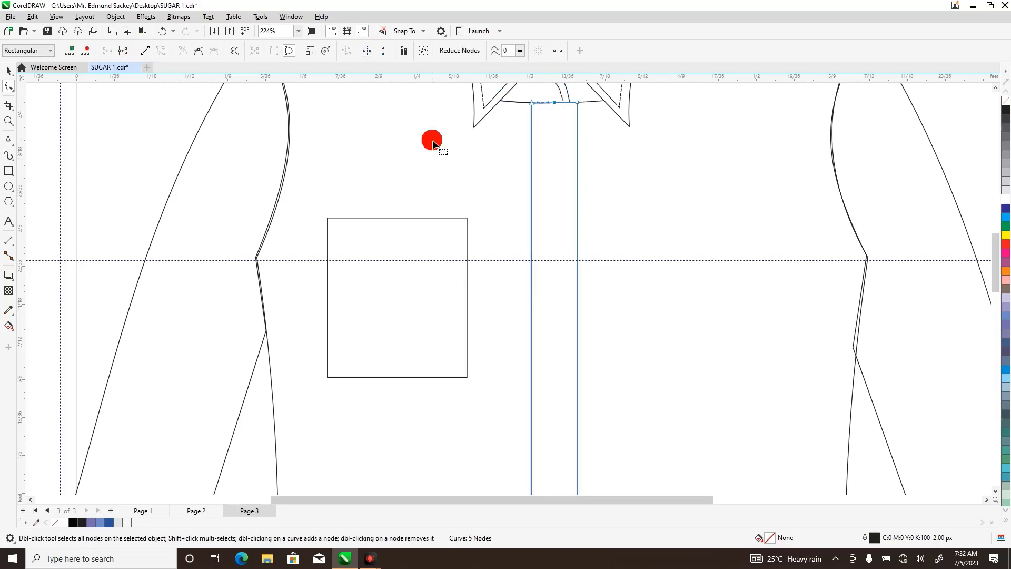
double_click(556, 104)
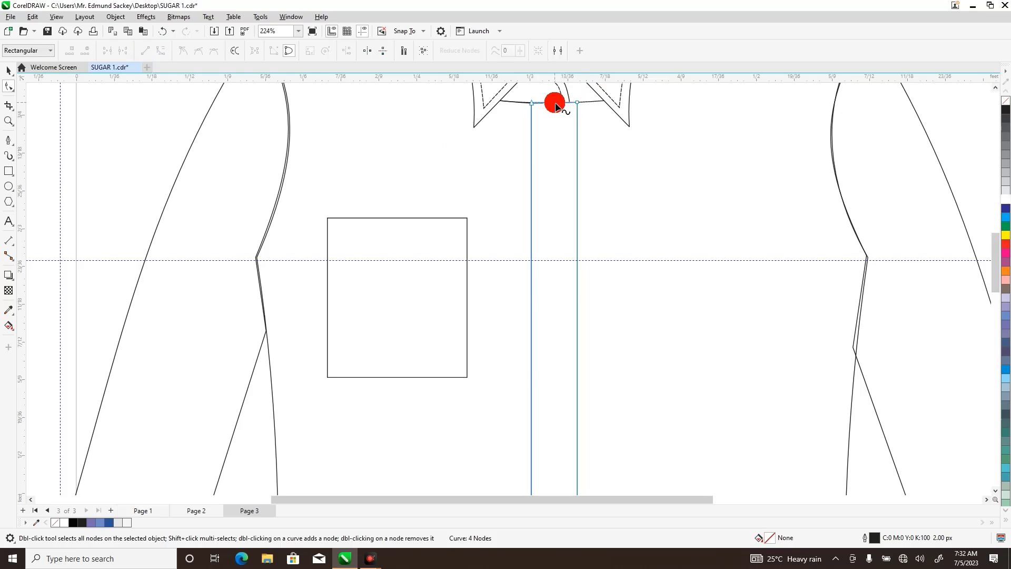
mouse_move(556, 105)
mouse_down()
mouse_move(558, 120)
mouse_move(556, 103)
mouse_up()
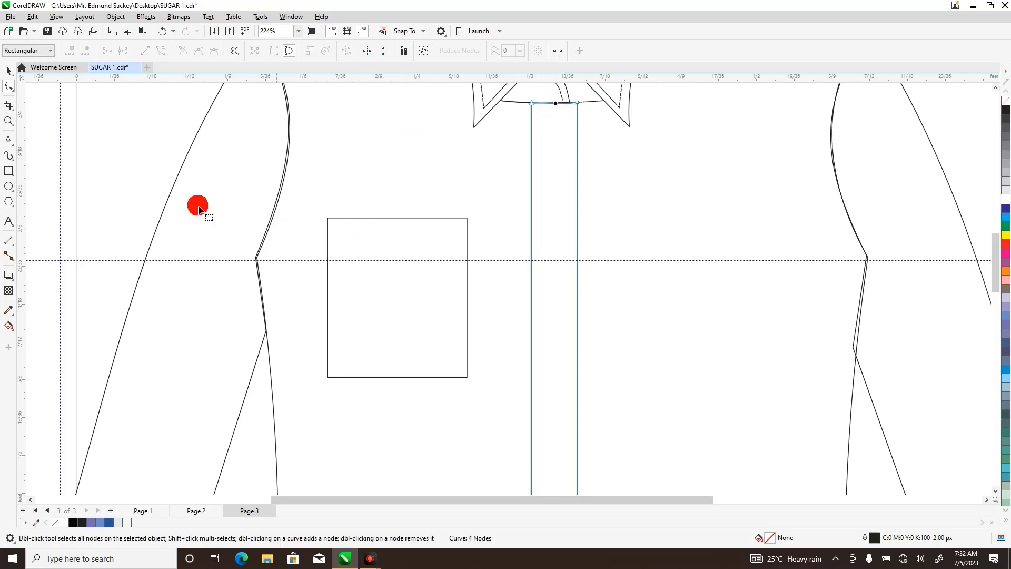
Draw an open stitch line about 0.57 ft long just inside the placket's left edge with the Pen tool.
click(8, 121)
right_click(86, 124)
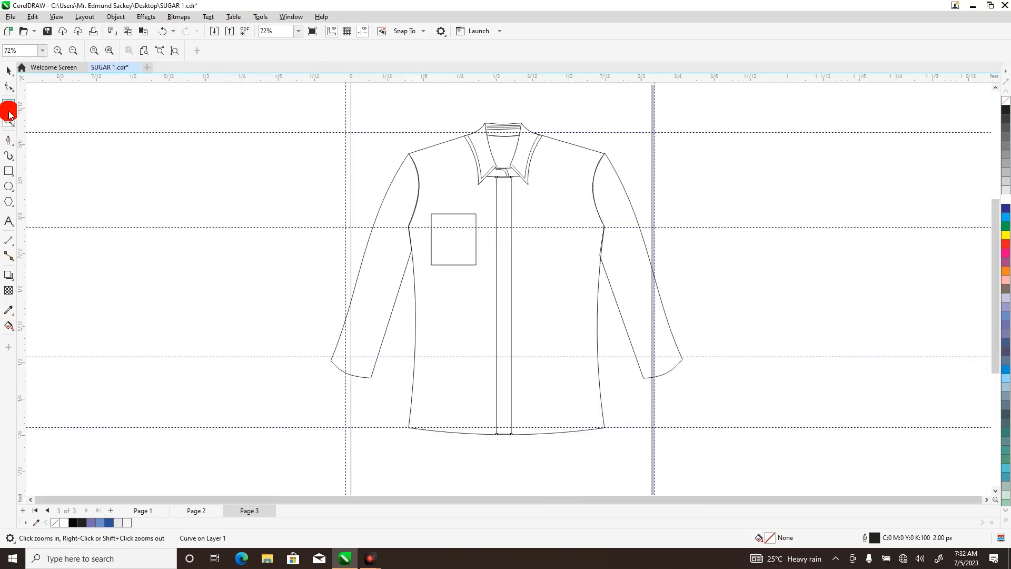
click(11, 139)
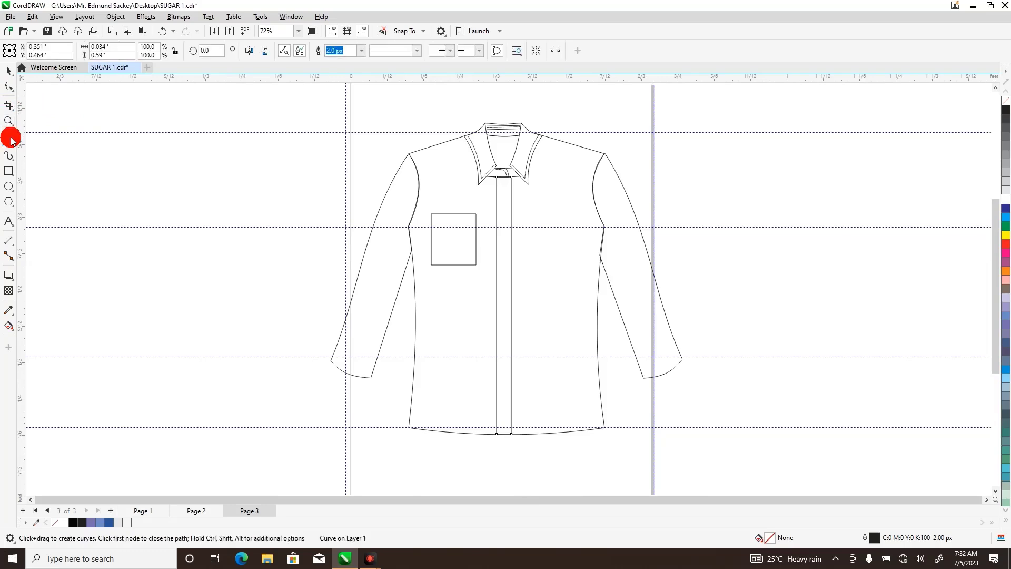
click(511, 188)
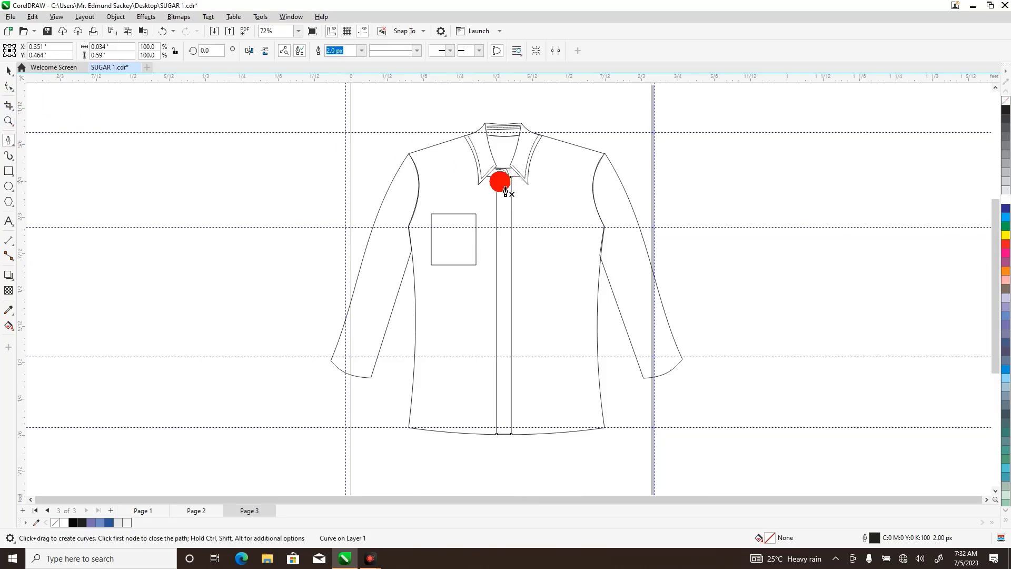
double_click(506, 438)
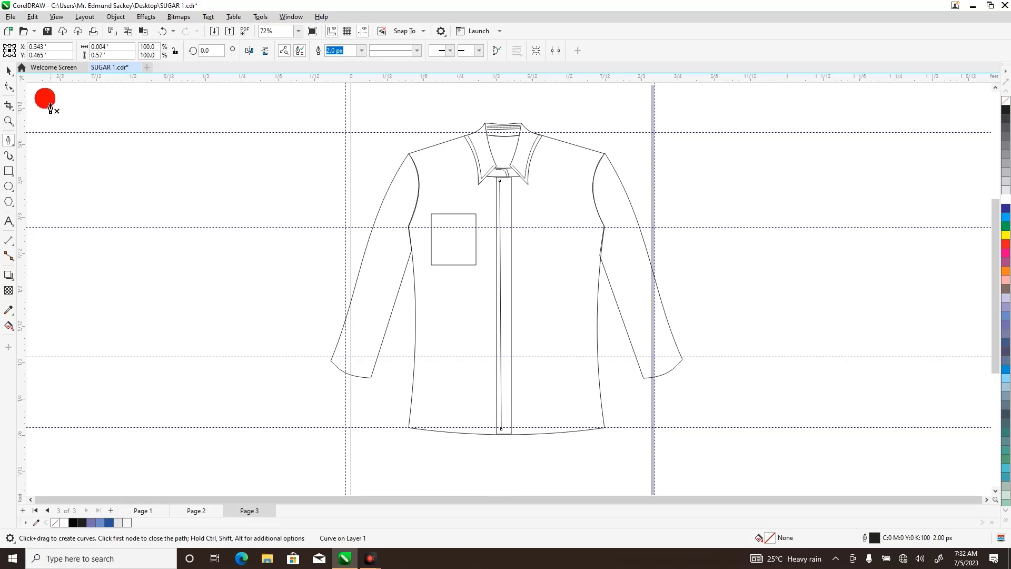
Apply a dashed line style to the placket's new stitch line.
click(9, 71)
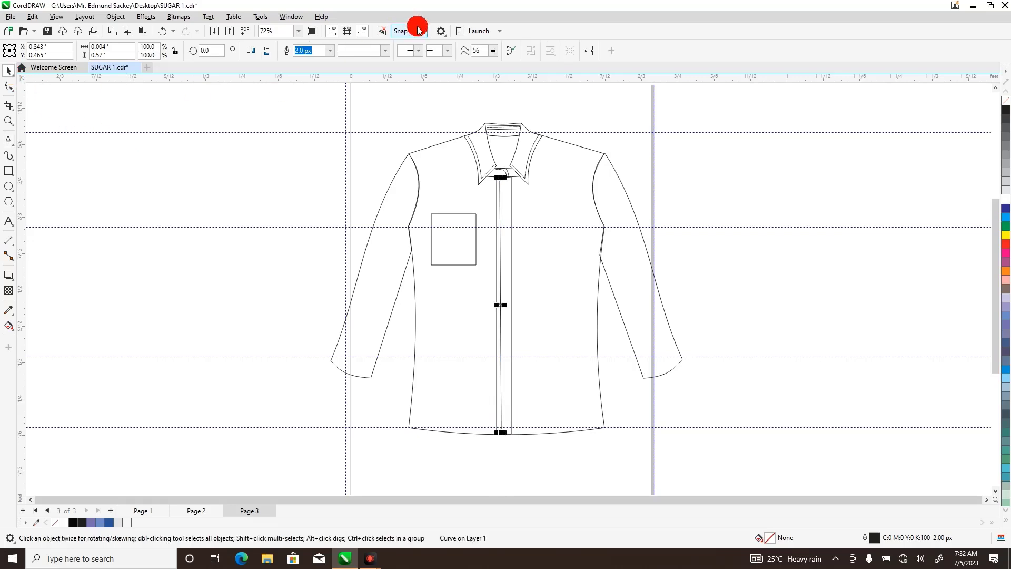
click(387, 50)
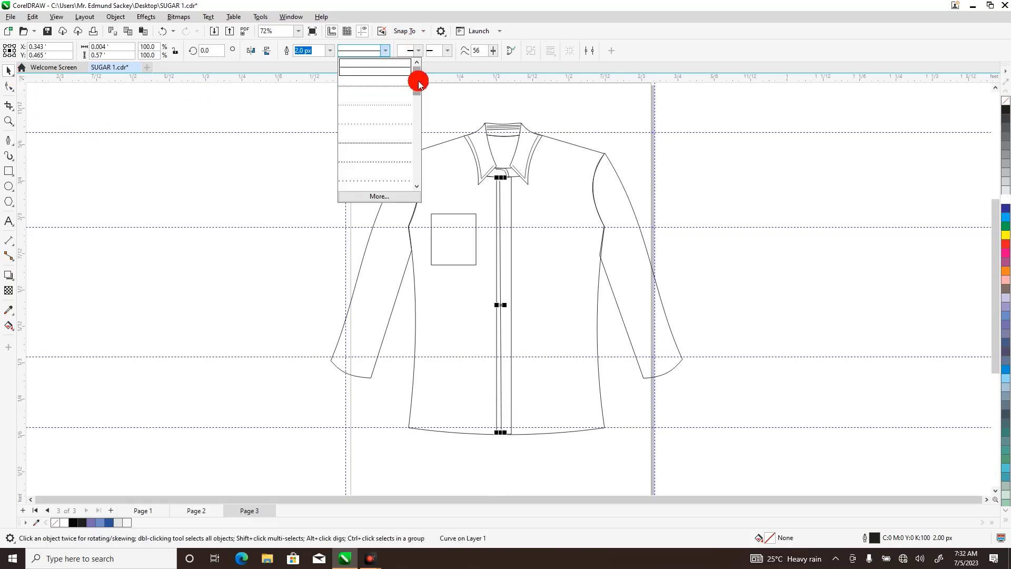
drag(419, 92, 416, 98)
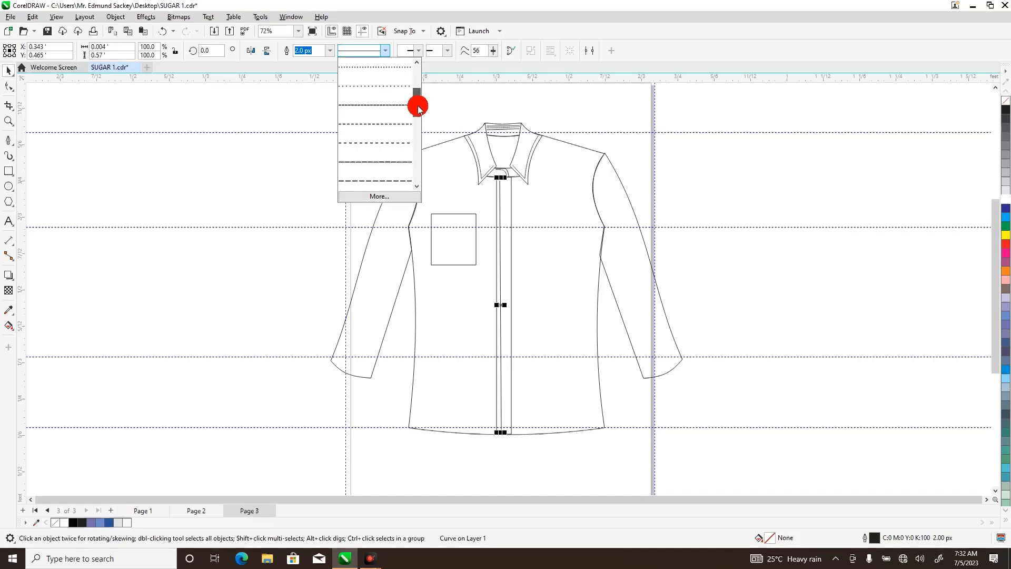
drag(415, 100, 419, 109)
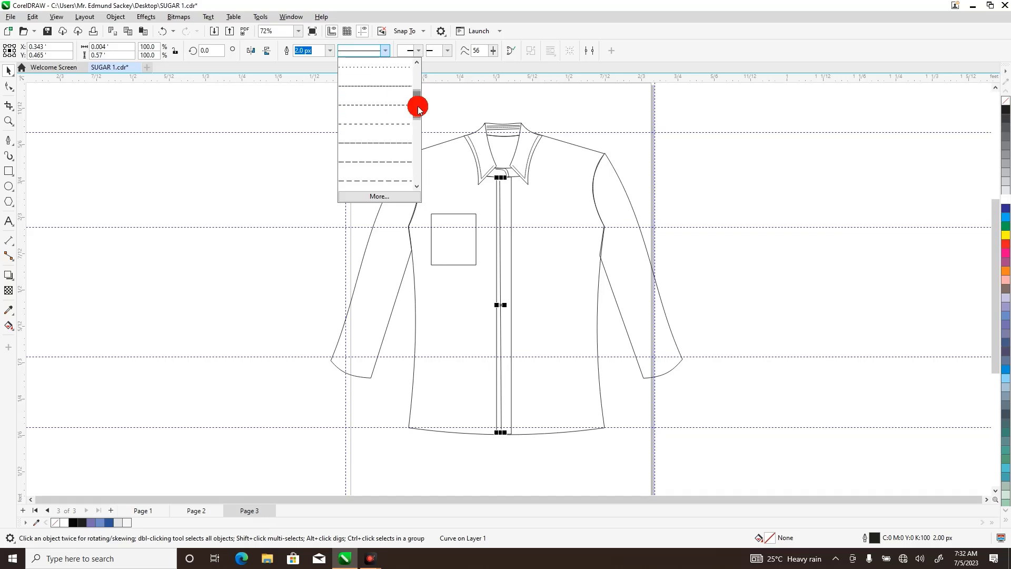
click(389, 143)
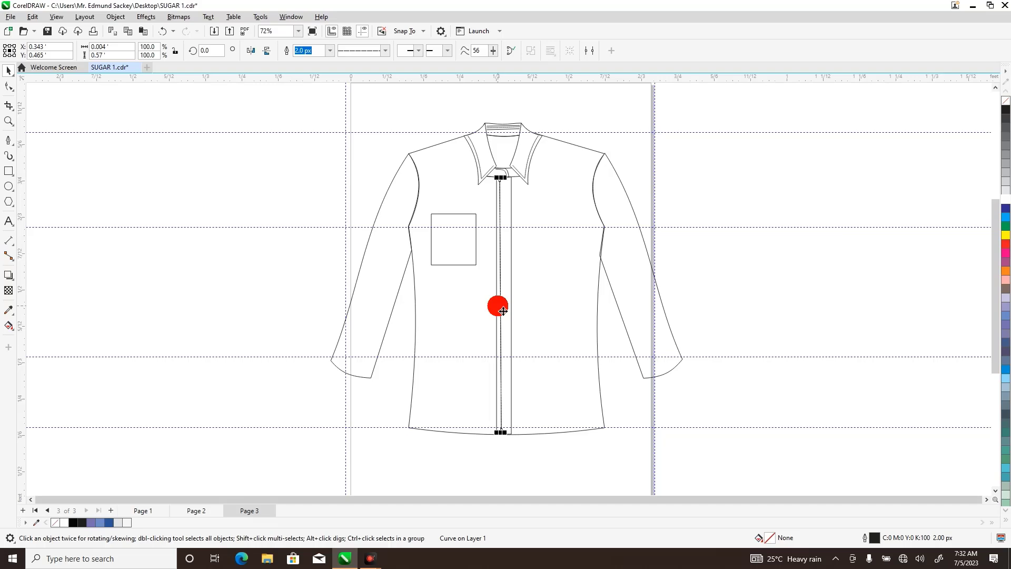
Duplicate the dashed stitch line and move the copy about 0.018 ft right, just inside the placket's right edge.
key(ctrl+c)
key(ctrl+v)
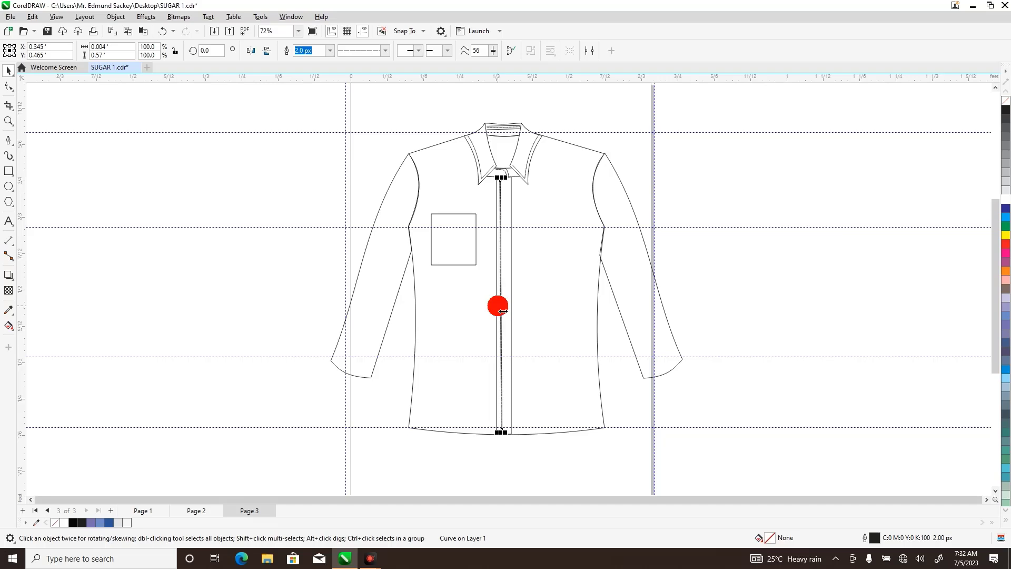
key(Right)
key(Right)
key(Right)
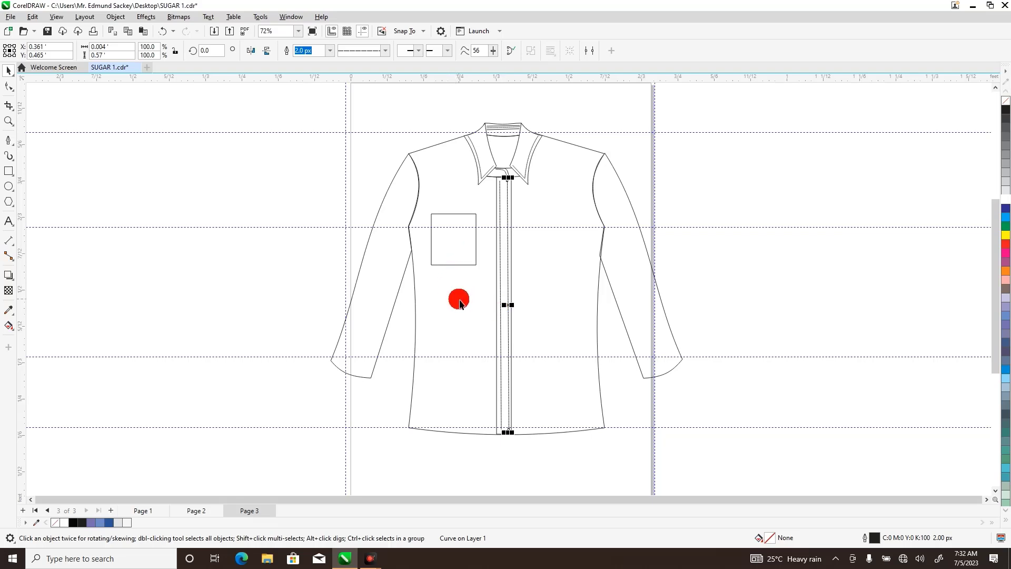
Convert the chest pocket rectangle to curves.
click(453, 230)
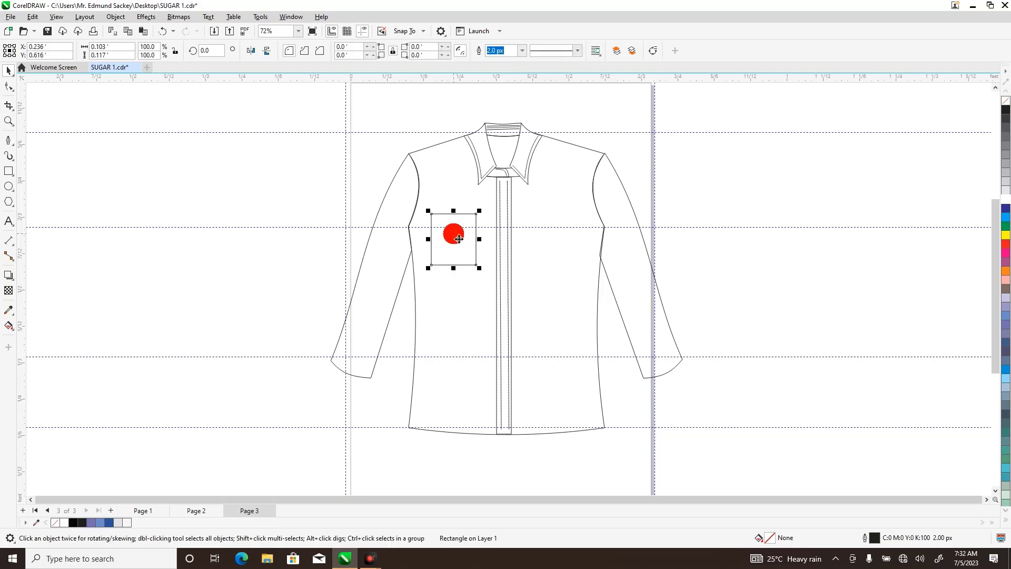
click(9, 120)
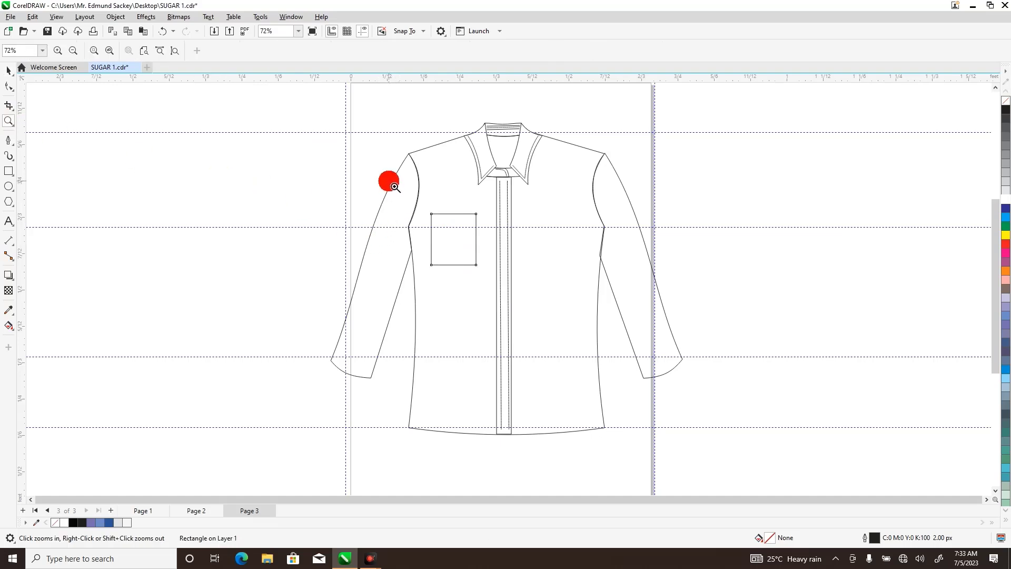
drag(400, 190, 510, 294)
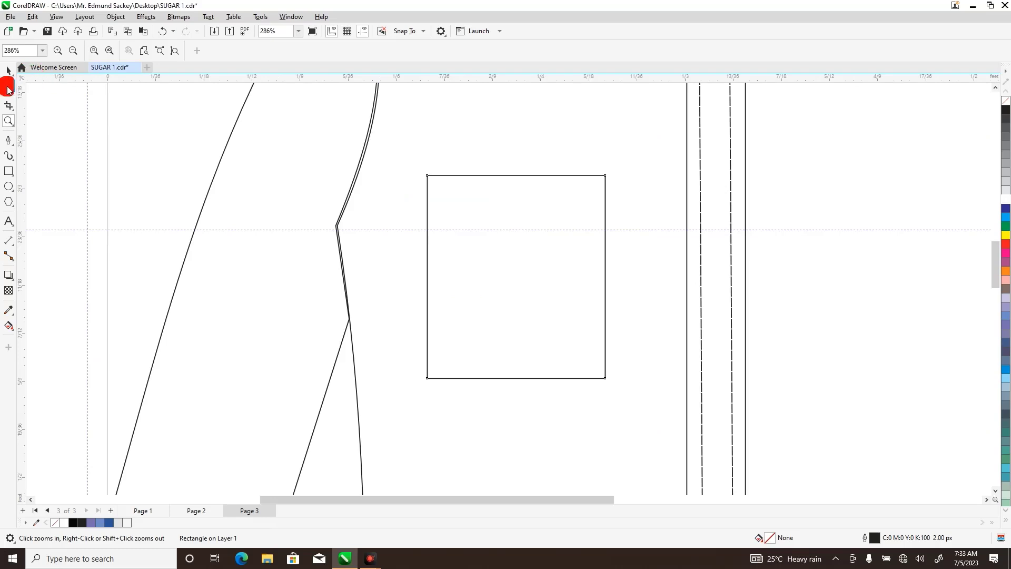
click(8, 87)
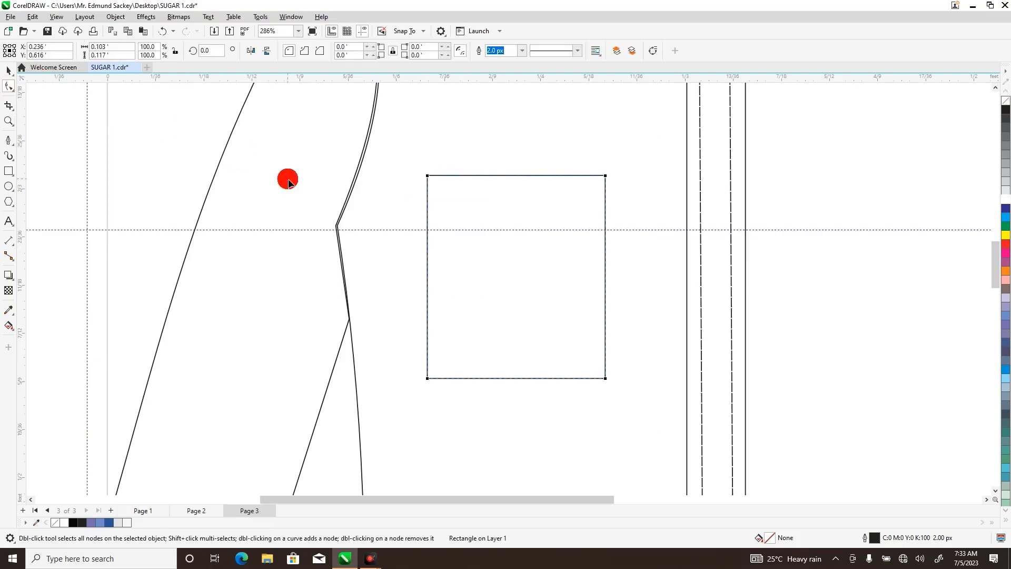
right_click(518, 207)
click(552, 212)
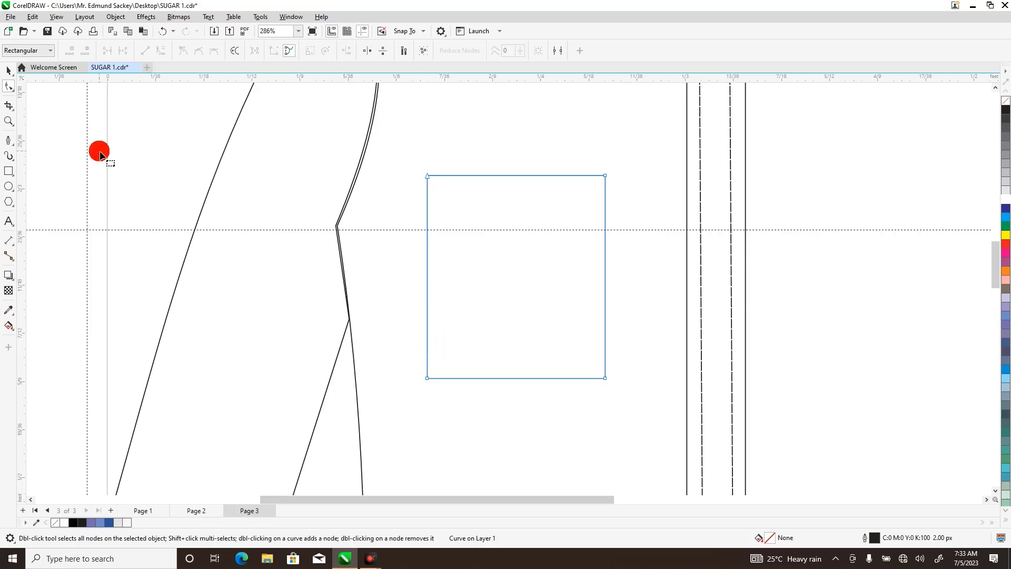
Move the horizontal chest guideline down to about Y 0.576 ft, slightly above the pocket's bottom edge.
click(8, 69)
click(376, 233)
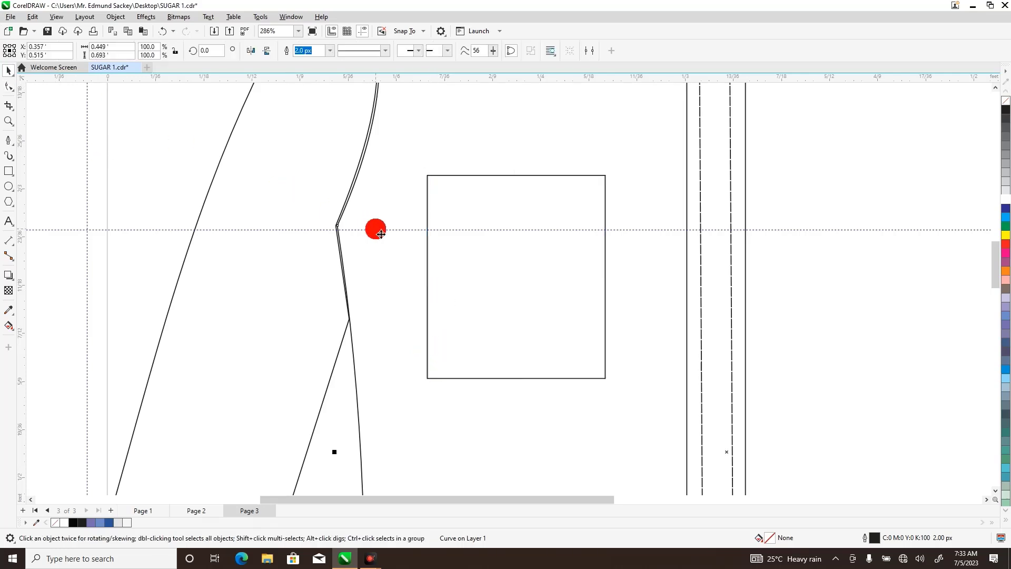
click(381, 233)
click(388, 235)
drag(391, 232, 406, 346)
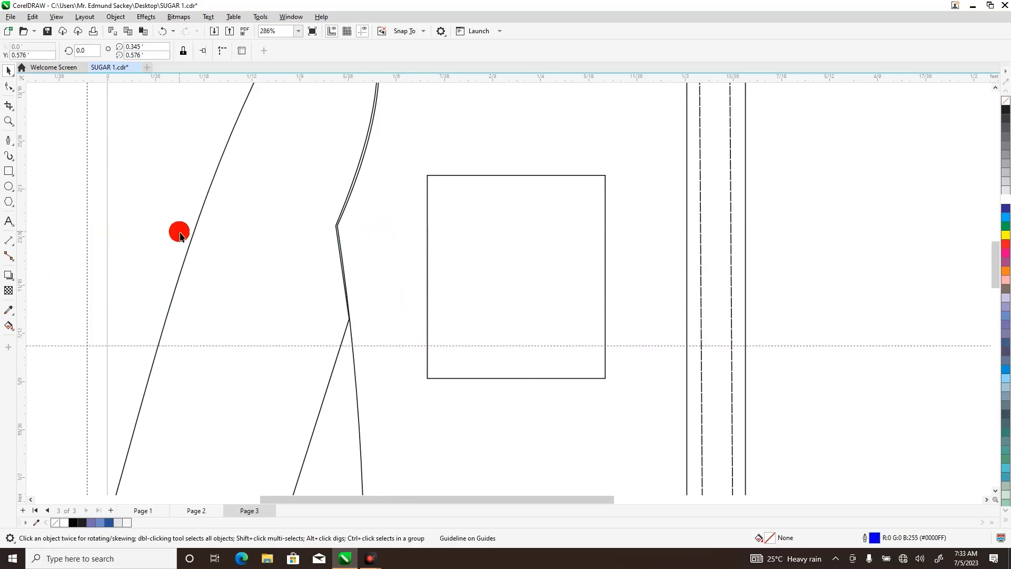
Add a node on each side edge of the pocket where the horizontal guideline crosses it.
click(8, 87)
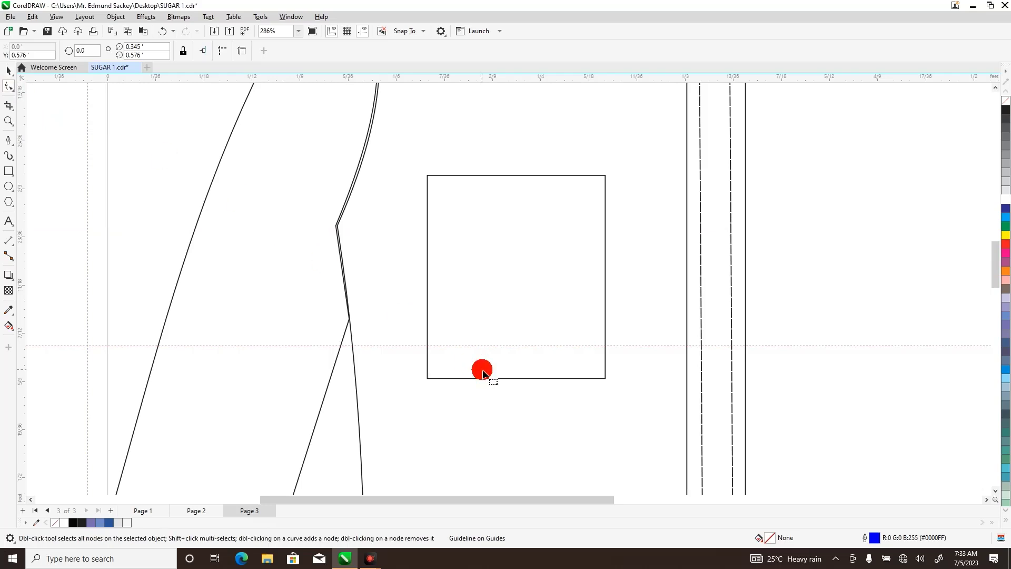
click(466, 368)
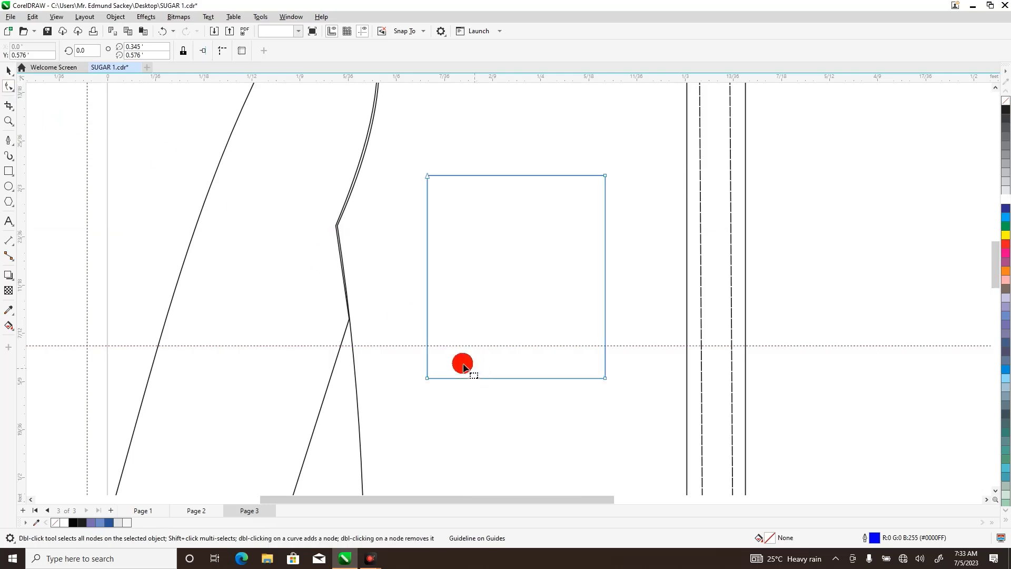
double_click(428, 346)
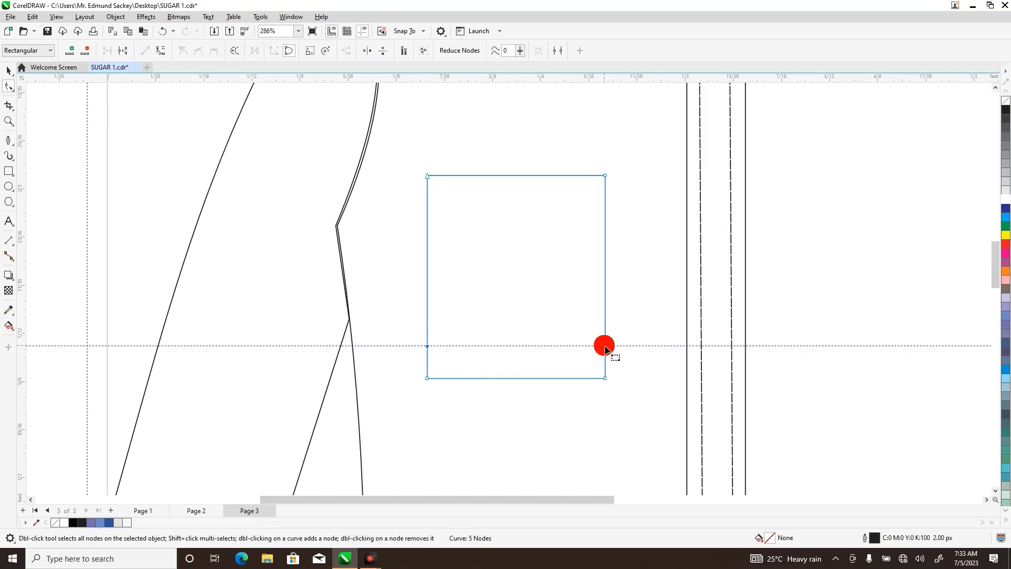
click(606, 347)
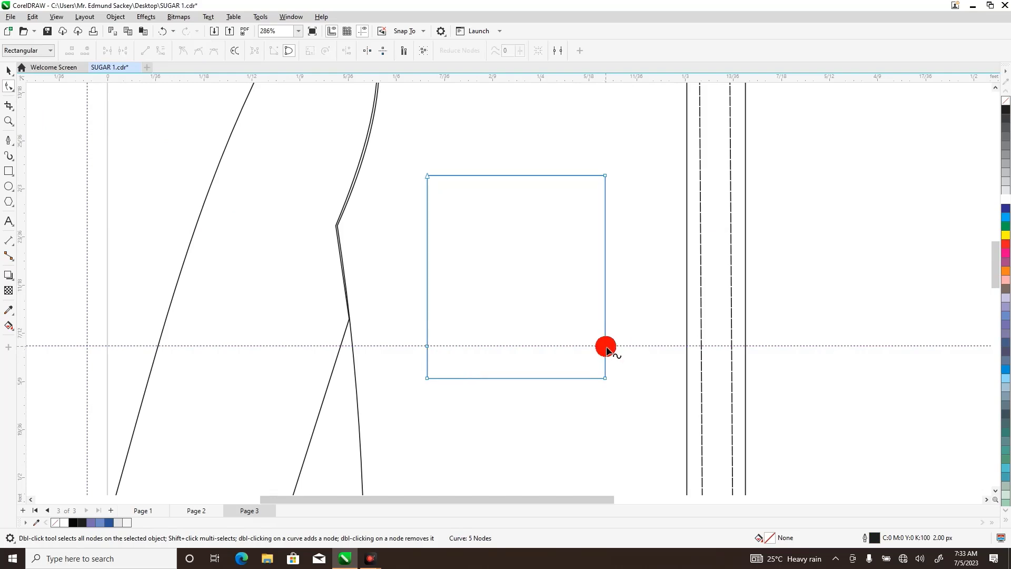
double_click(606, 347)
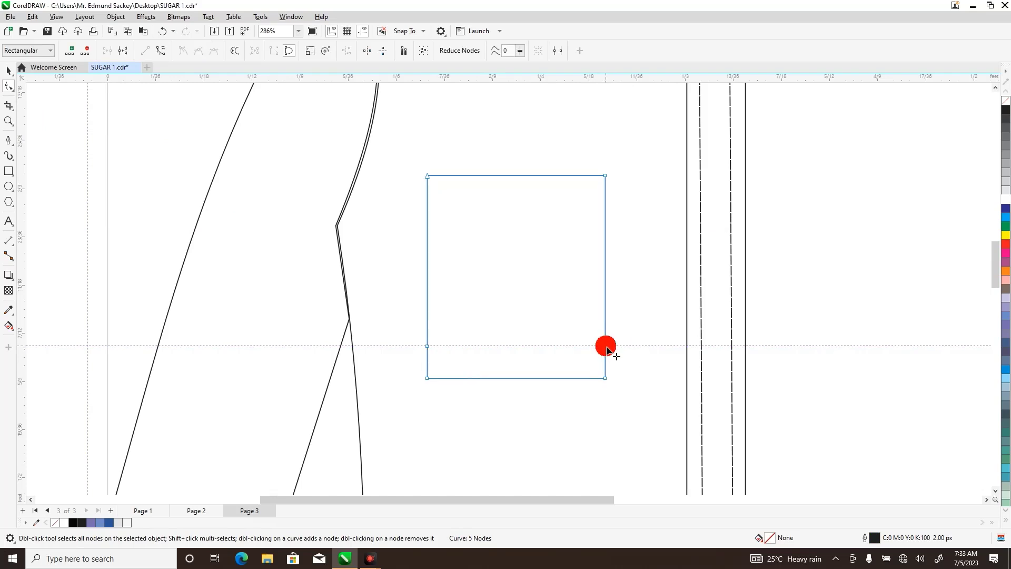
Bevel the pocket's lower corners by adding two nodes on the bottom edge and deleting both bottom corner nodes.
double_click(574, 378)
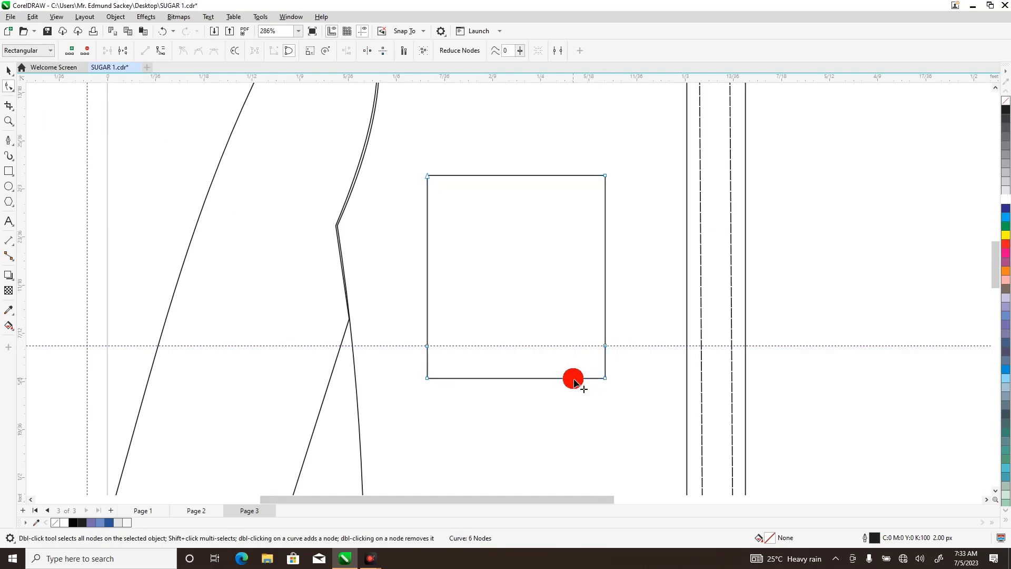
double_click(458, 379)
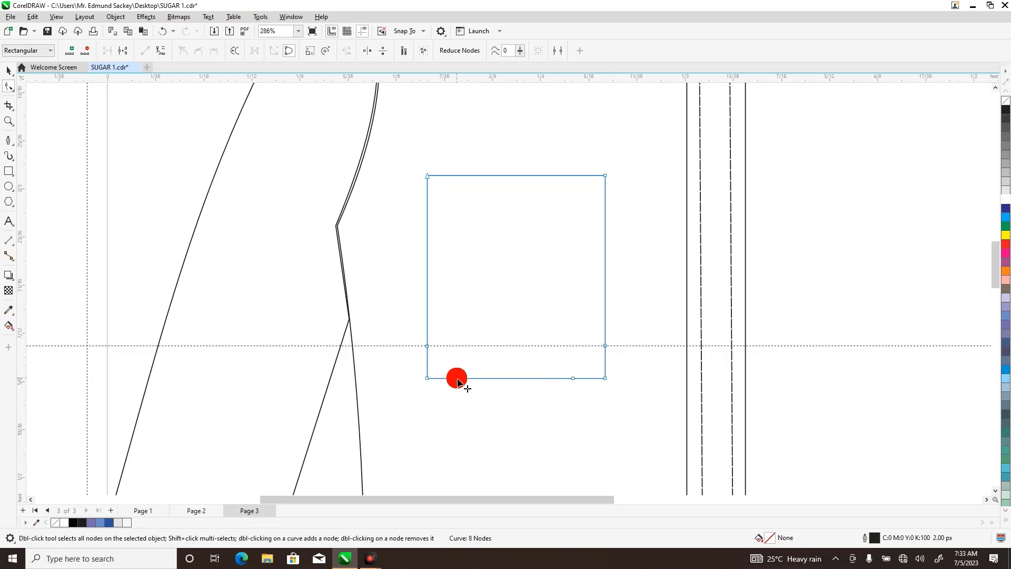
double_click(427, 379)
double_click(606, 379)
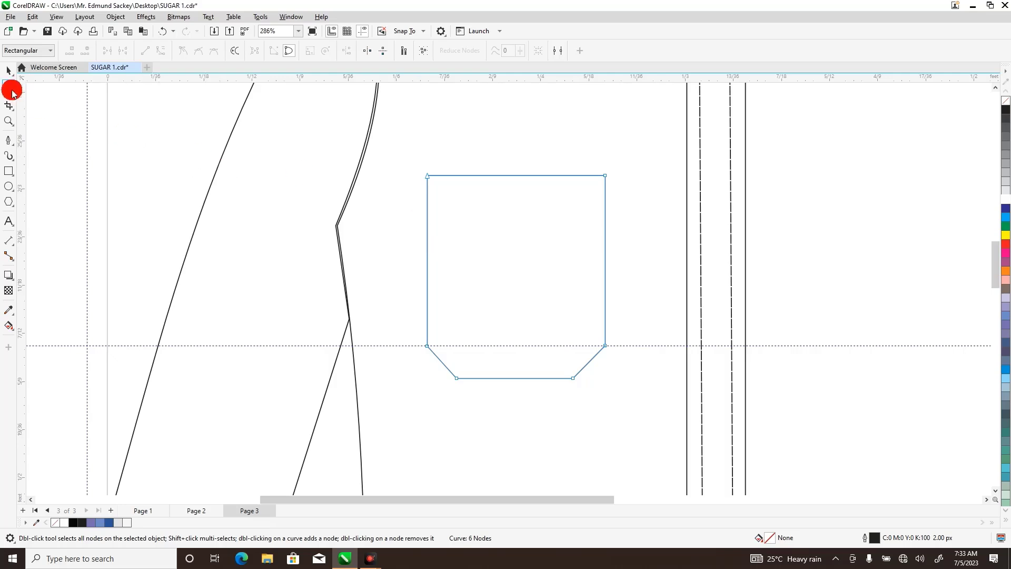
Draw an open path about 0.087 ft wide and 0.108 ft high inside the pocket, parallel to its sides, bevels and bottom edge.
click(8, 140)
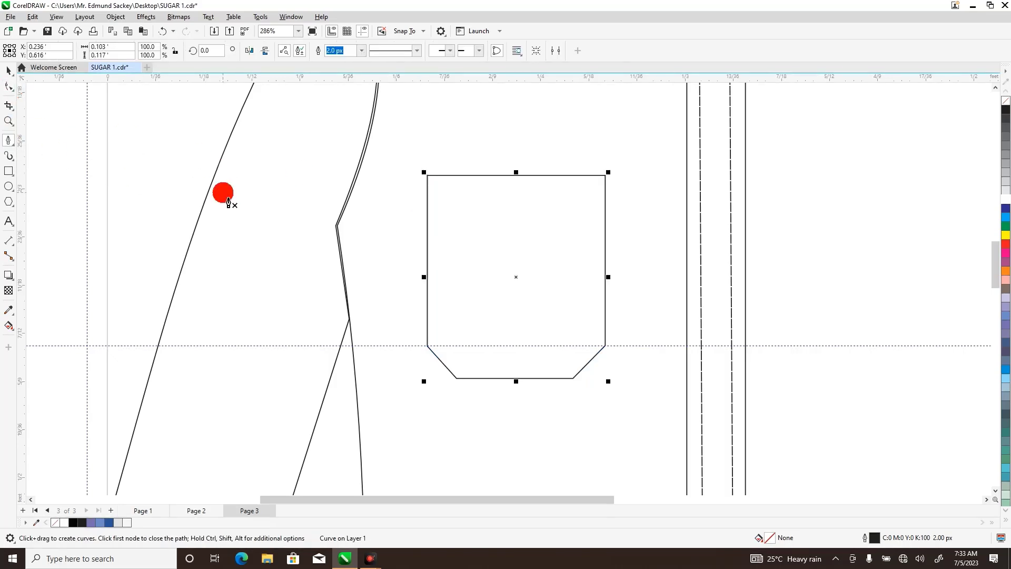
click(439, 181)
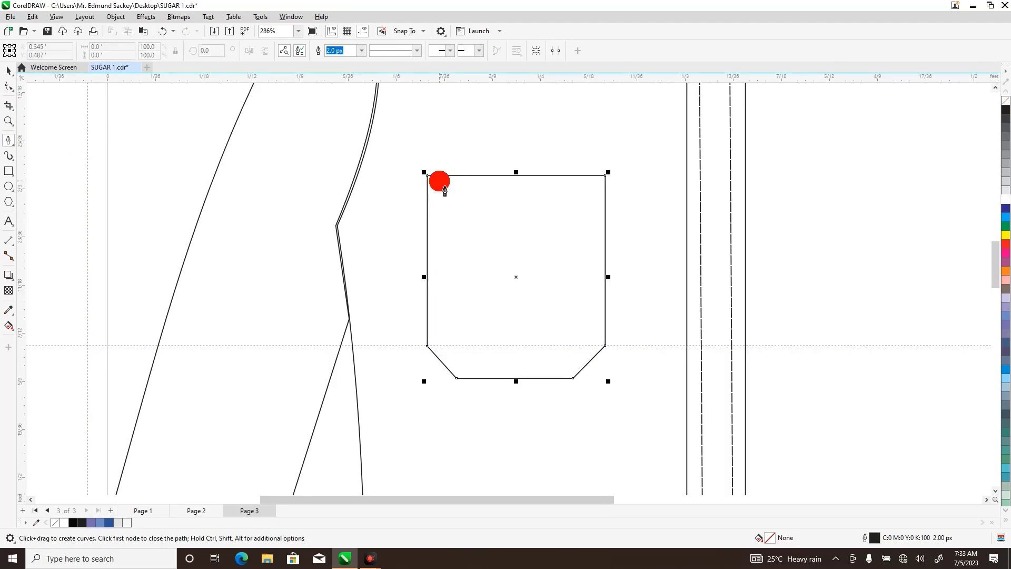
click(443, 347)
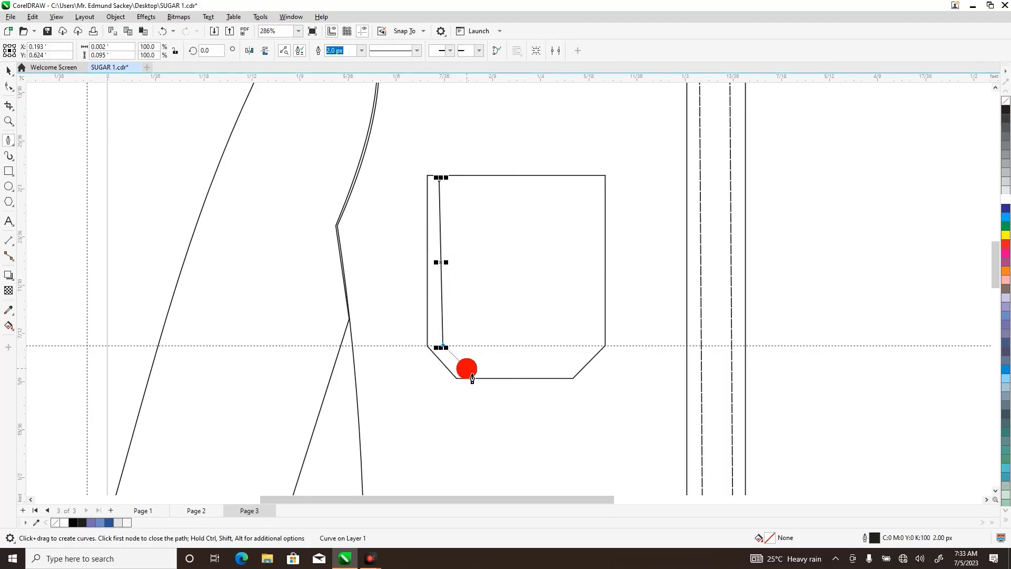
click(468, 369)
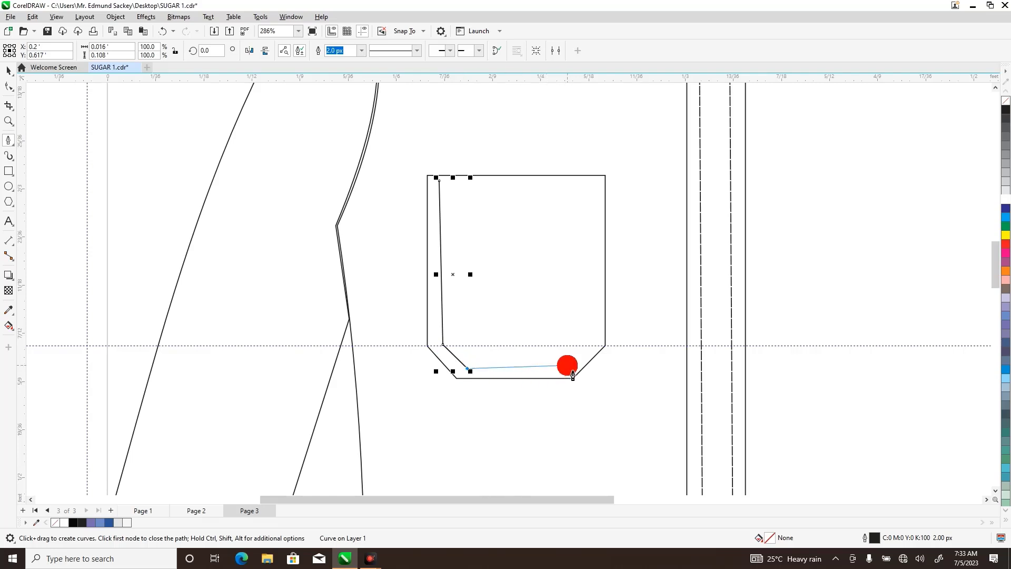
click(566, 367)
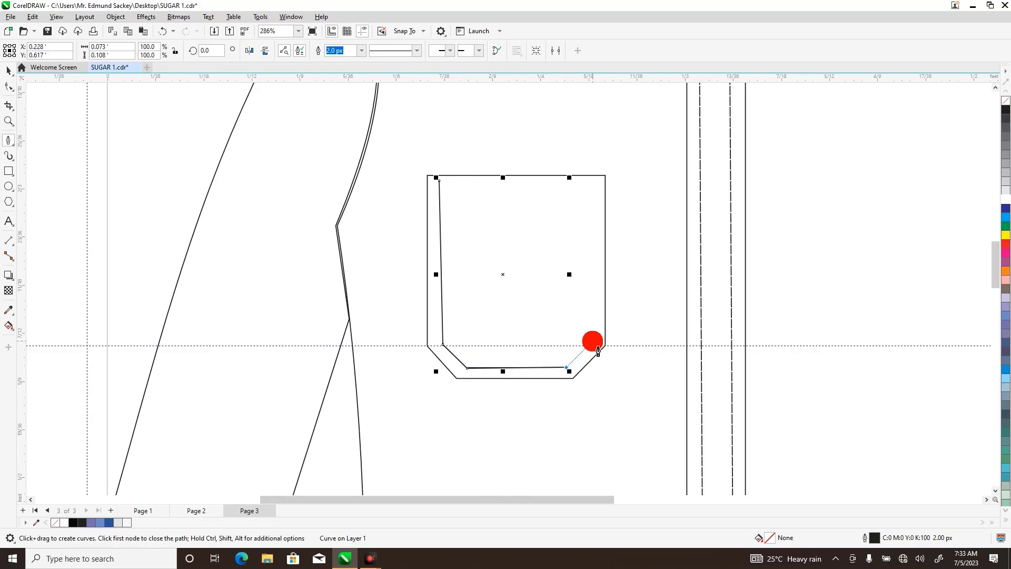
click(589, 343)
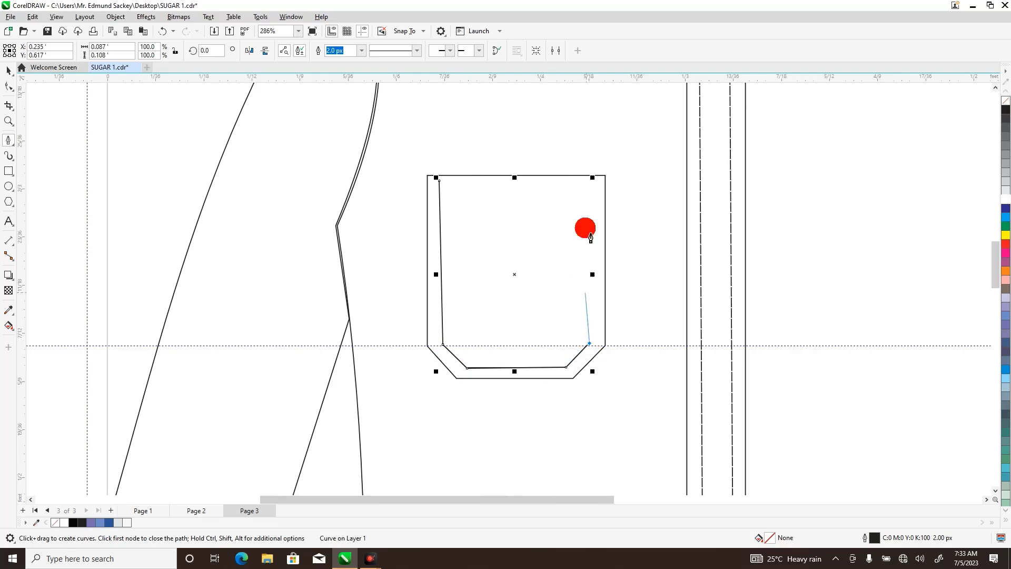
click(590, 181)
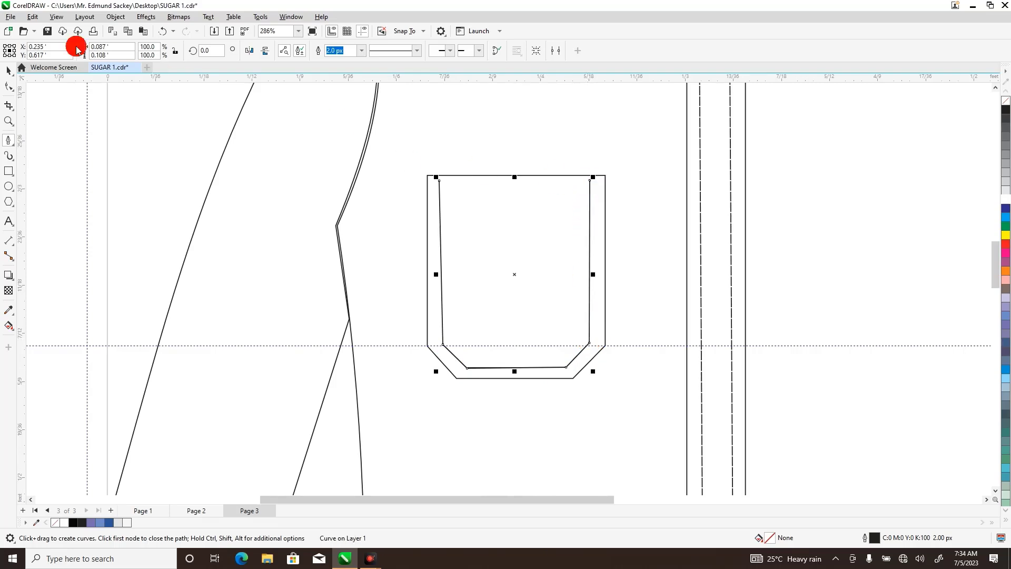
Change the pocket's inner path to a dashed line style to represent stitching.
click(8, 70)
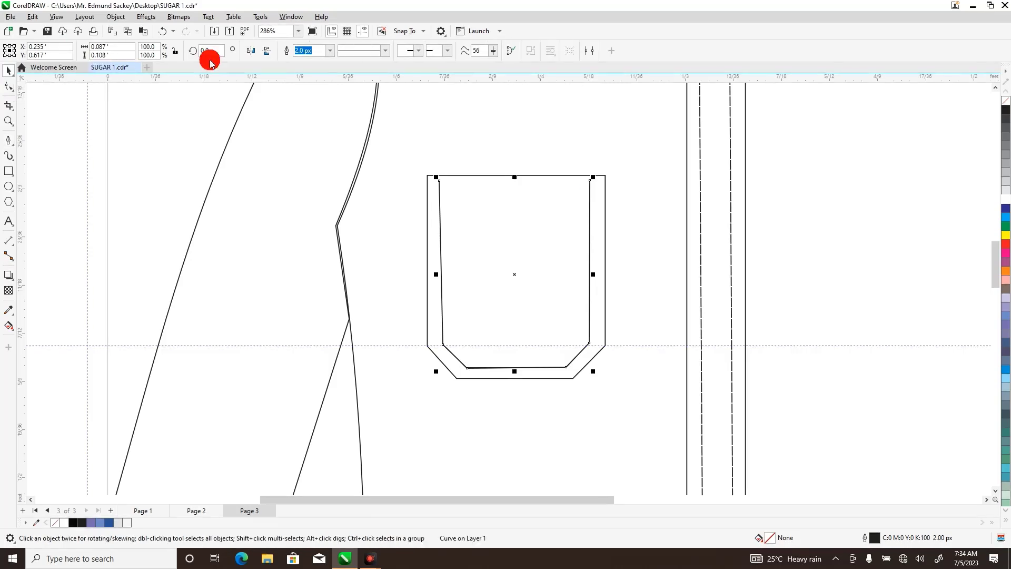
click(385, 50)
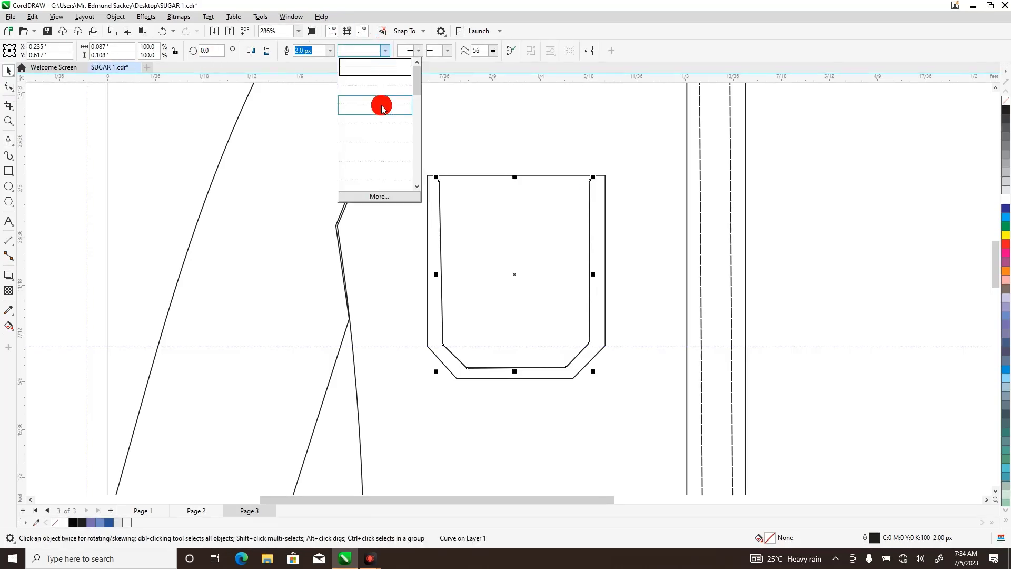
drag(418, 79, 418, 107)
click(389, 129)
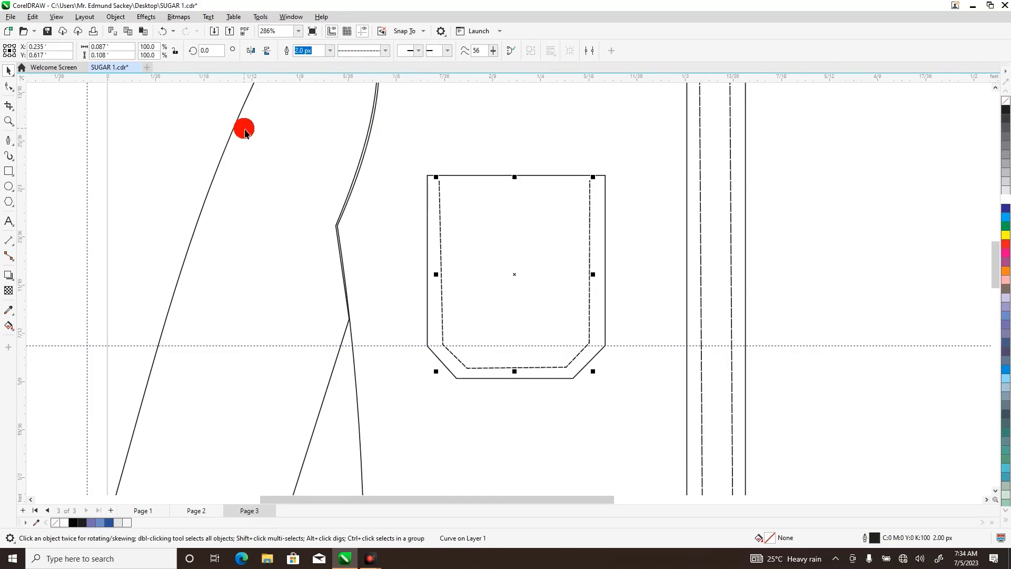
Group the pocket outline with its dashed stitch line.
click(8, 121)
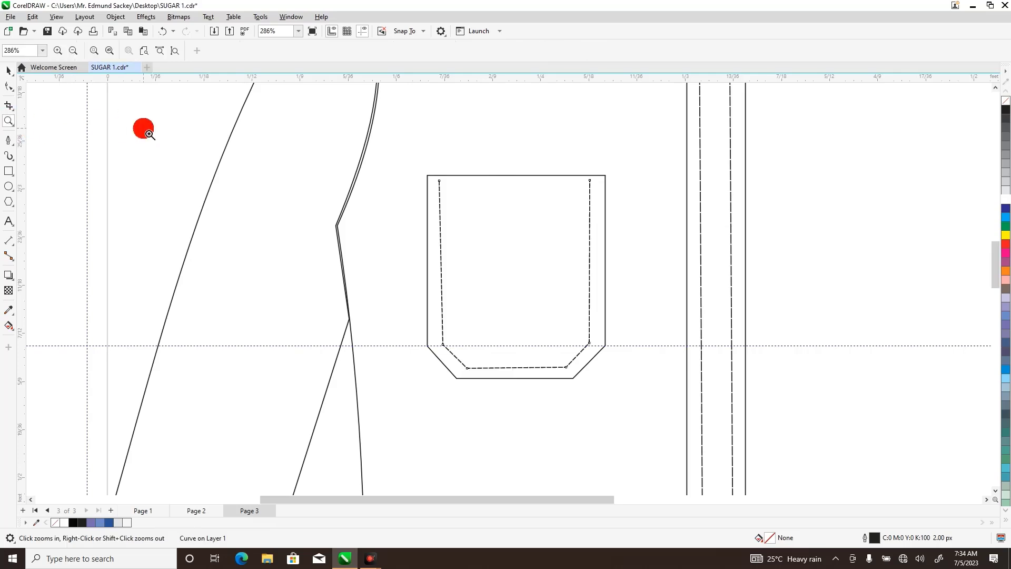
right_click(144, 129)
right_click(143, 128)
click(9, 70)
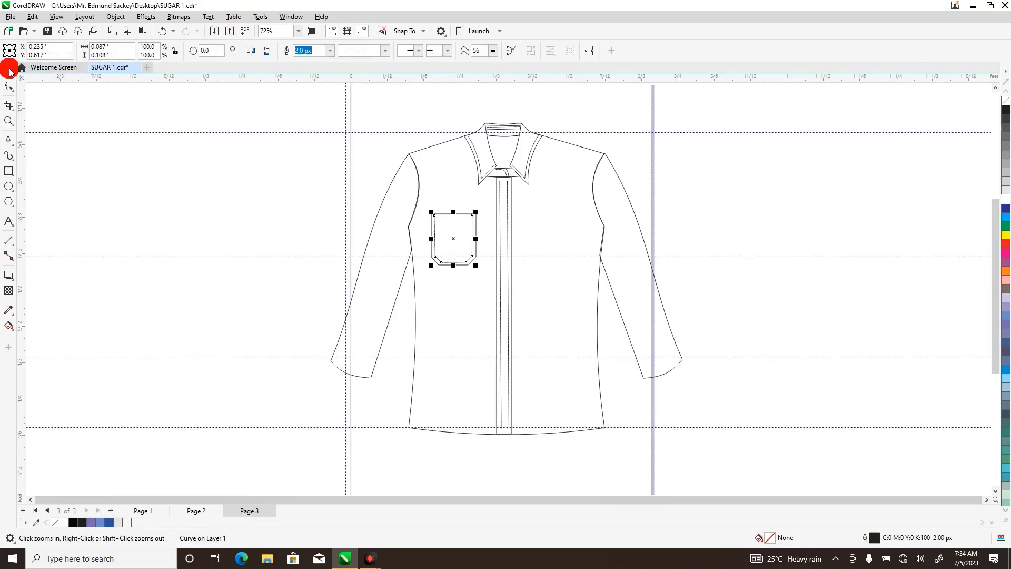
drag(367, 208, 488, 288)
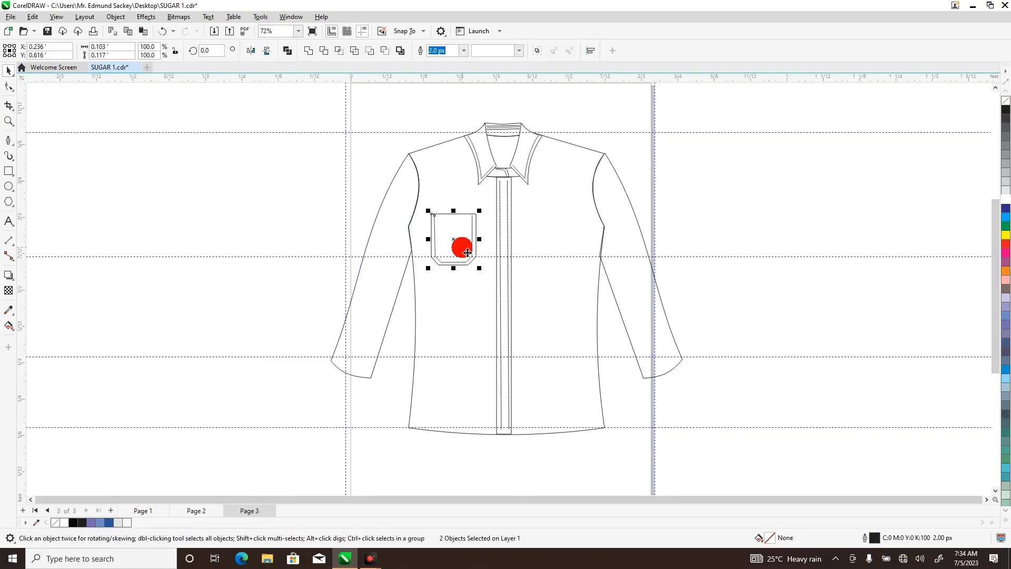
right_click(468, 252)
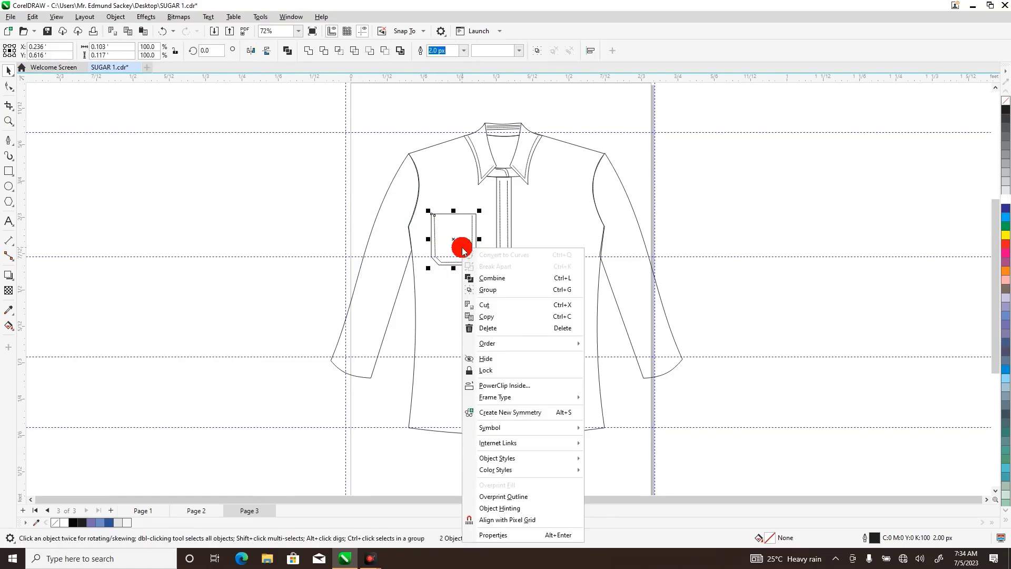
click(499, 291)
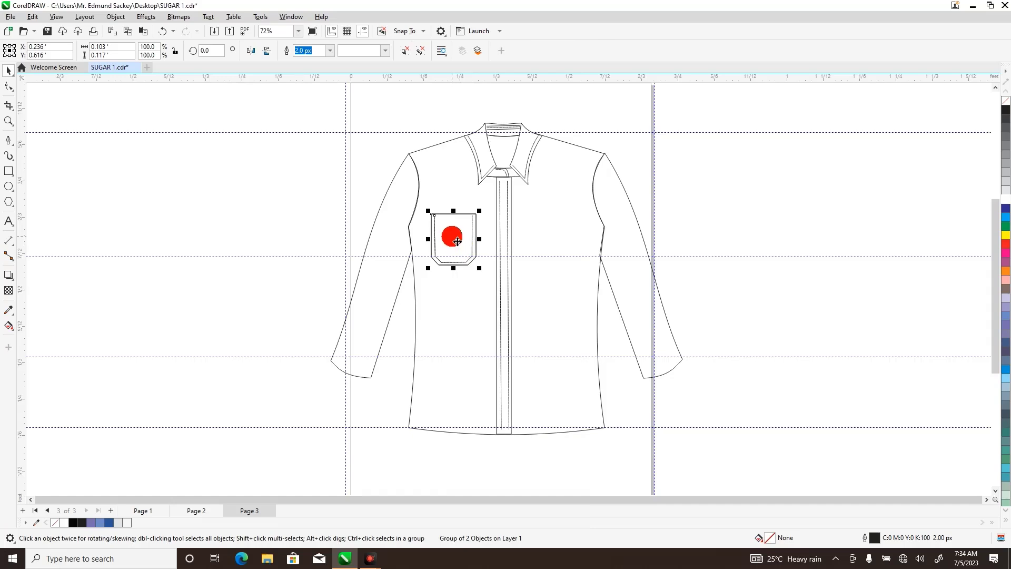
Duplicate the pocket group and shift the copy horizontally across the placket to the opposite chest, at X 0.471 ft.
key(Right)
key(Right)
key(Right)
key(Right)
key(Right)
key(Right)
key(Right)
key(Right)
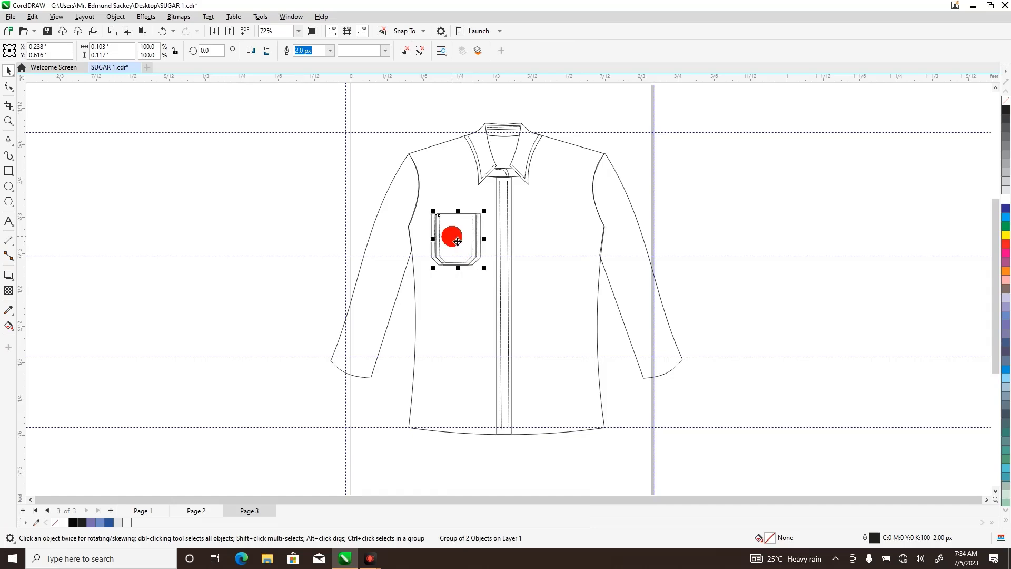
key(Right)
key(Right)
key(Right)
key(Right)
key(Right)
key(Right)
key(Right)
key(Right)
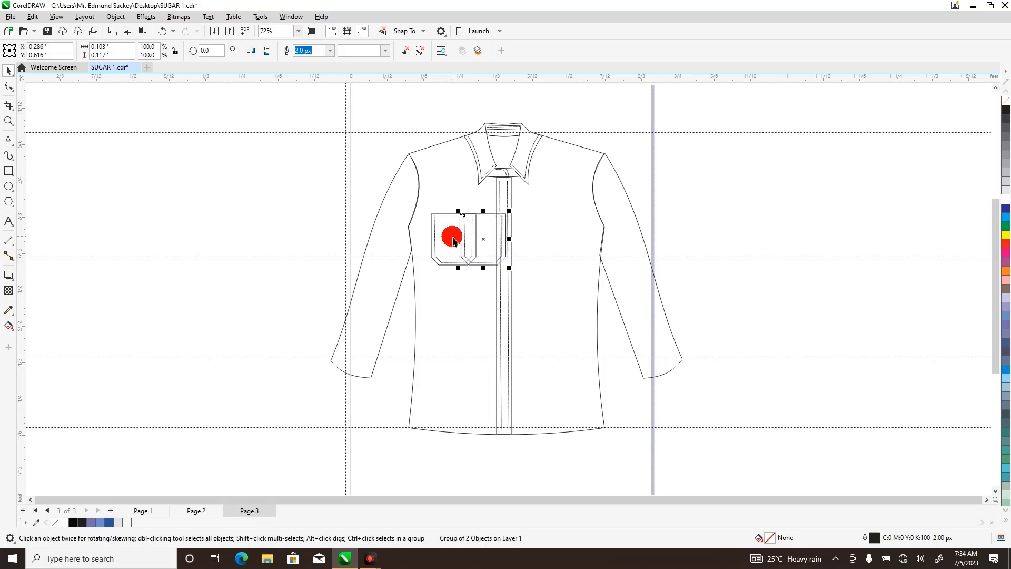
key(Right)
key(Right)
key(Right)
key(Right)
key(Right)
key(Right)
key(Right)
key(Right)
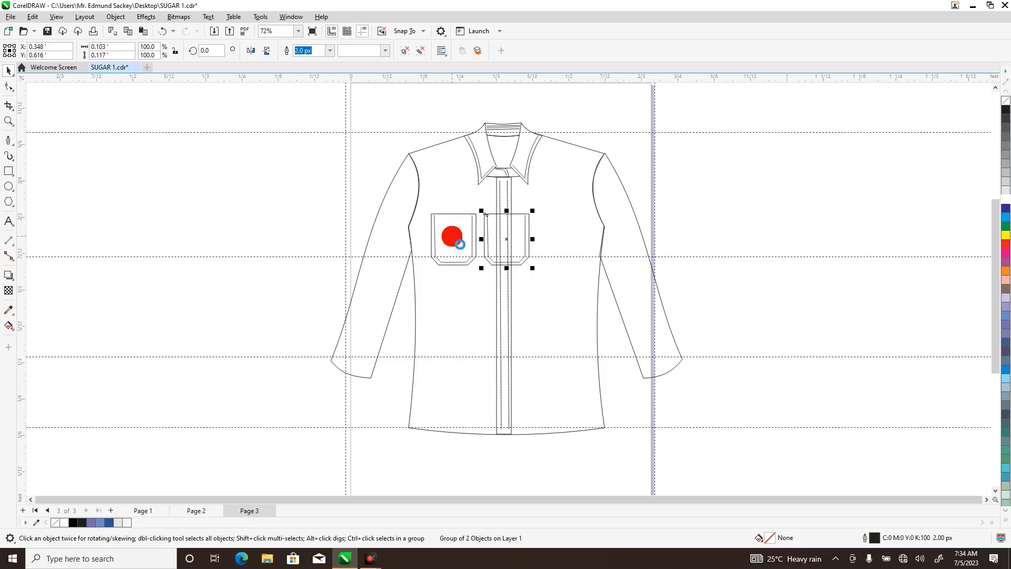
key(Right)
key(Right)
key(Right)
key(Right)
key(Right)
key(Right)
key(Right)
key(Right)
key(Right)
key(Right)
key(Right)
key(Right)
key(Right)
key(Right)
key(Right)
key(Right)
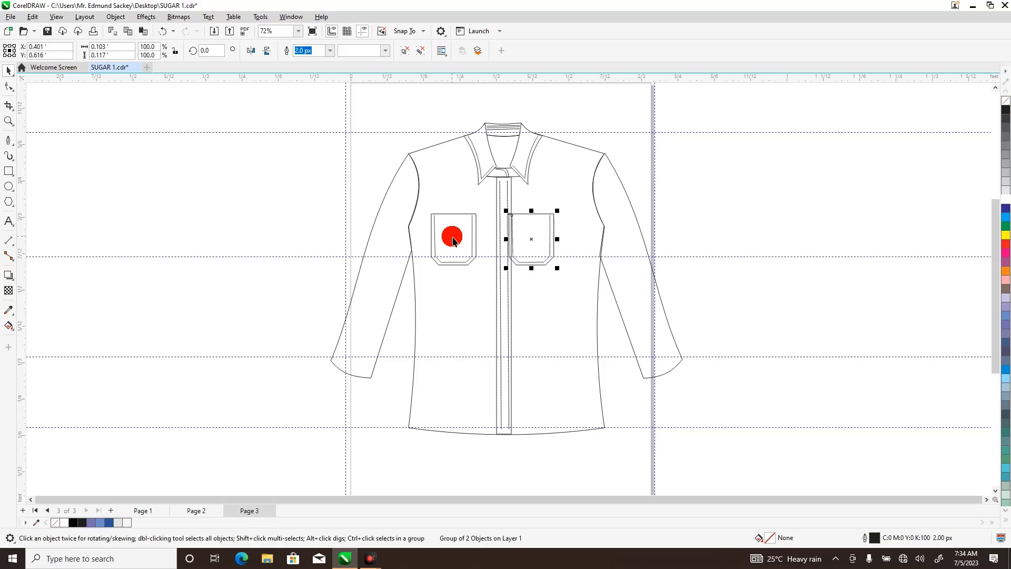
key(Right)
key(Right)
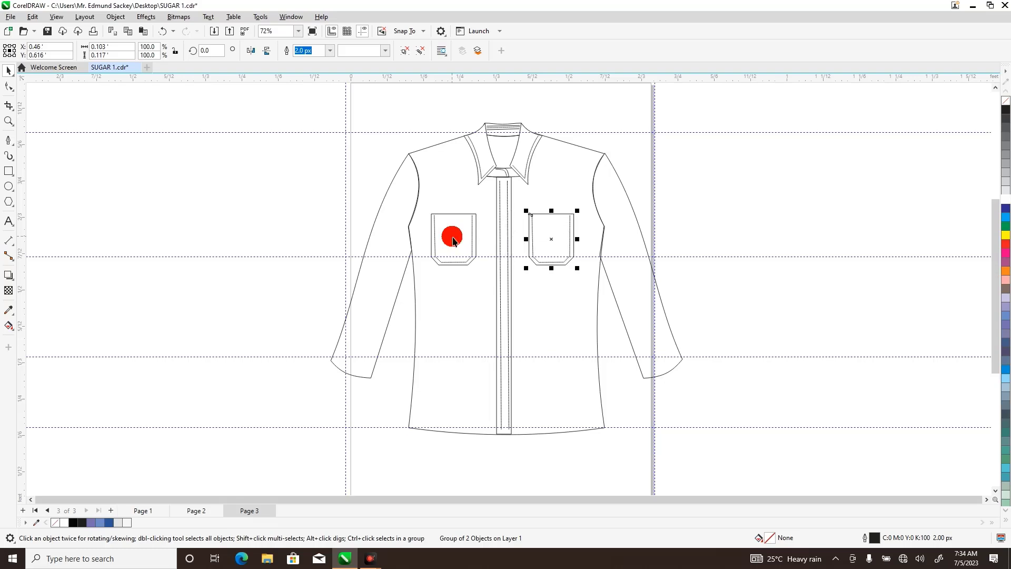
key(Right)
key(Right)
key(Right)
key(Right)
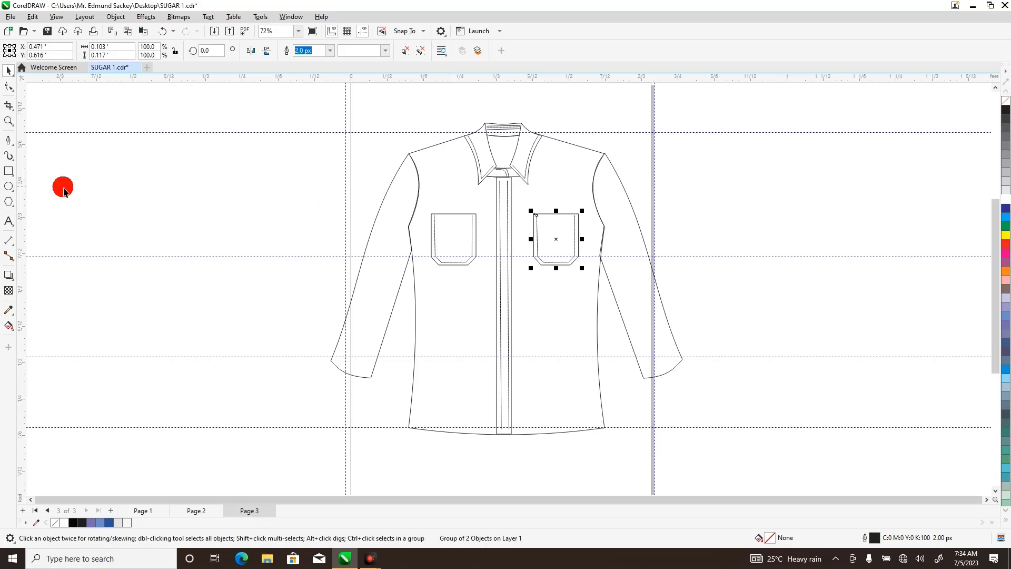
Move the right-hand sleeve's underarm node and the node above it onto the shirt body's side outline.
click(7, 120)
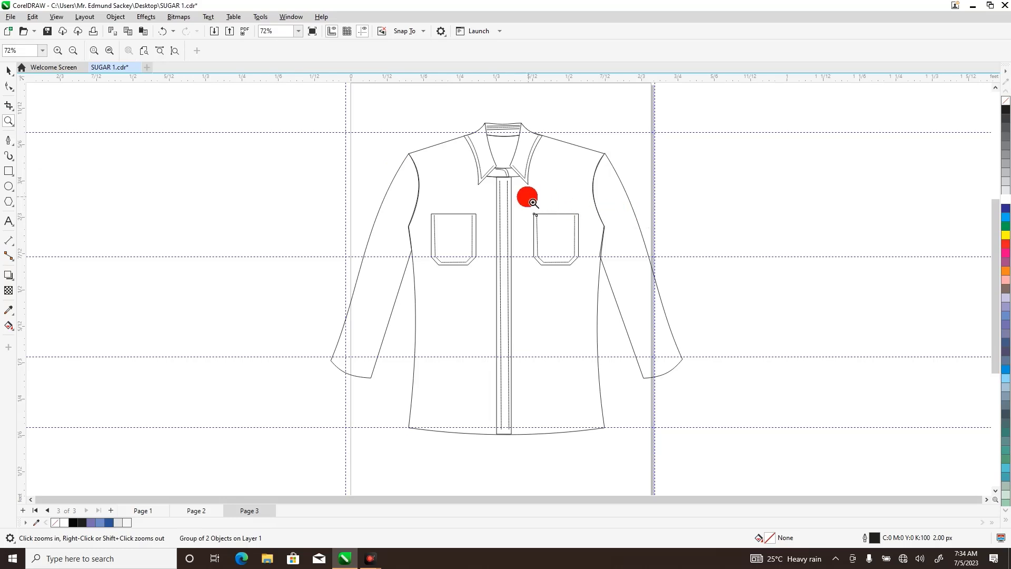
drag(526, 194, 649, 313)
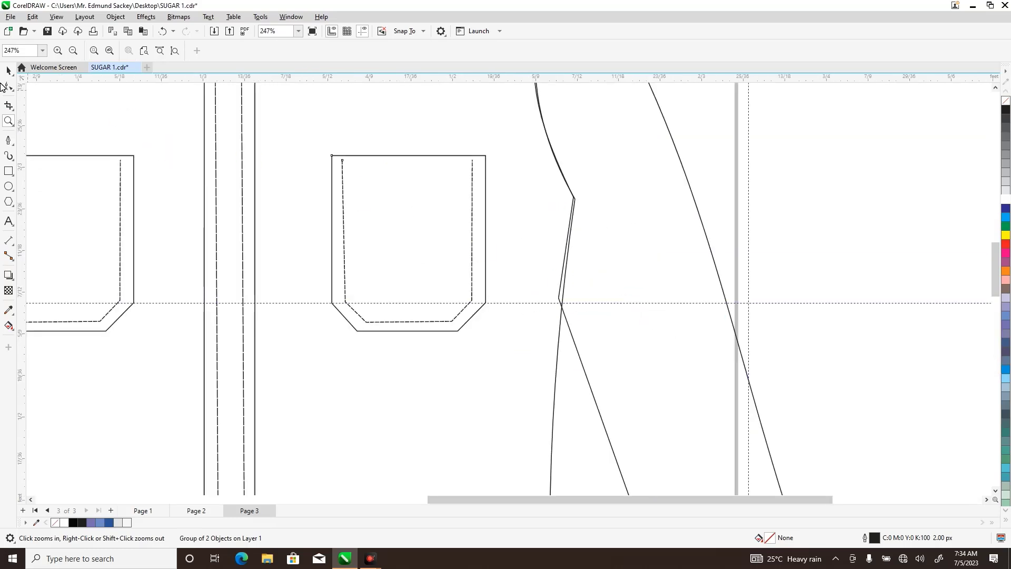
click(7, 87)
click(593, 271)
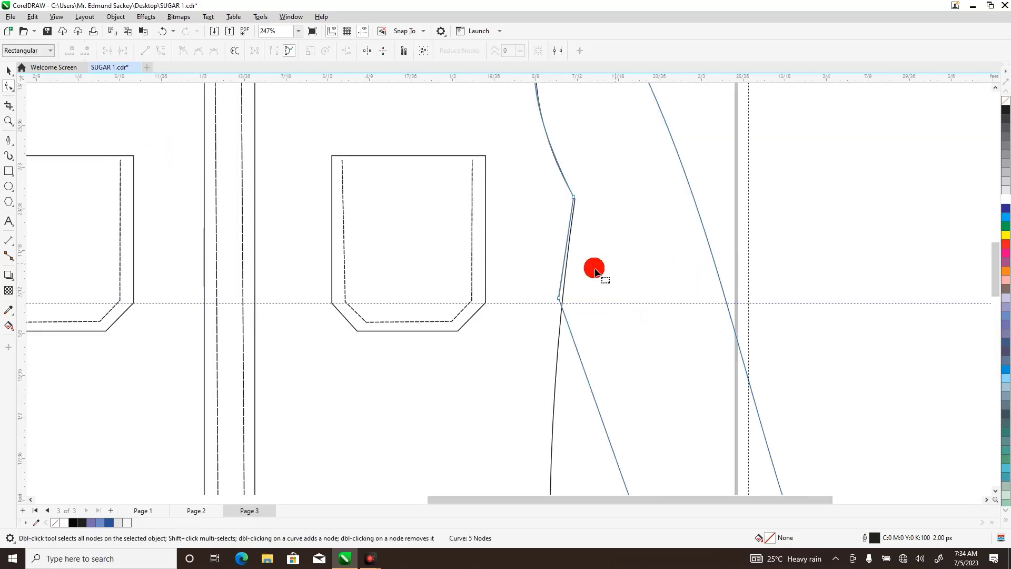
drag(559, 299, 562, 301)
click(574, 198)
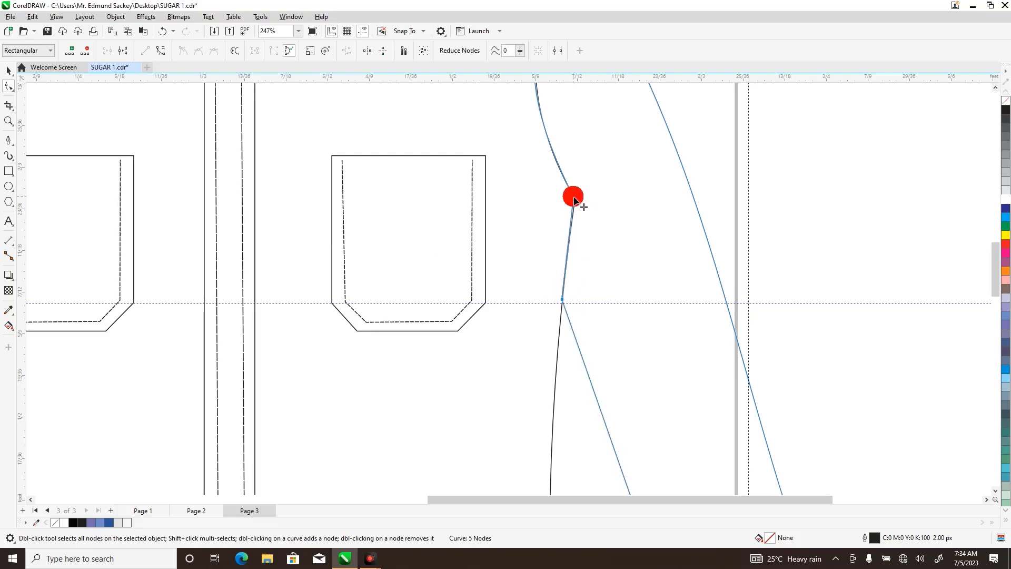
drag(574, 199, 574, 203)
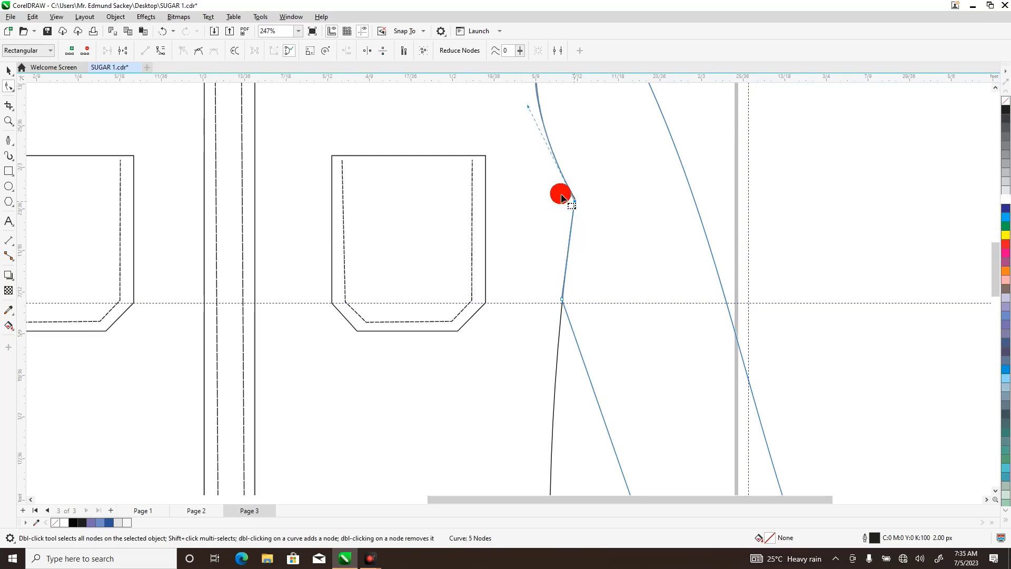
Adjust the left-hand sleeve's armhole curve by its lower control handle to follow the body's armhole more closely, and deselect the sleeve.
click(9, 121)
right_click(84, 125)
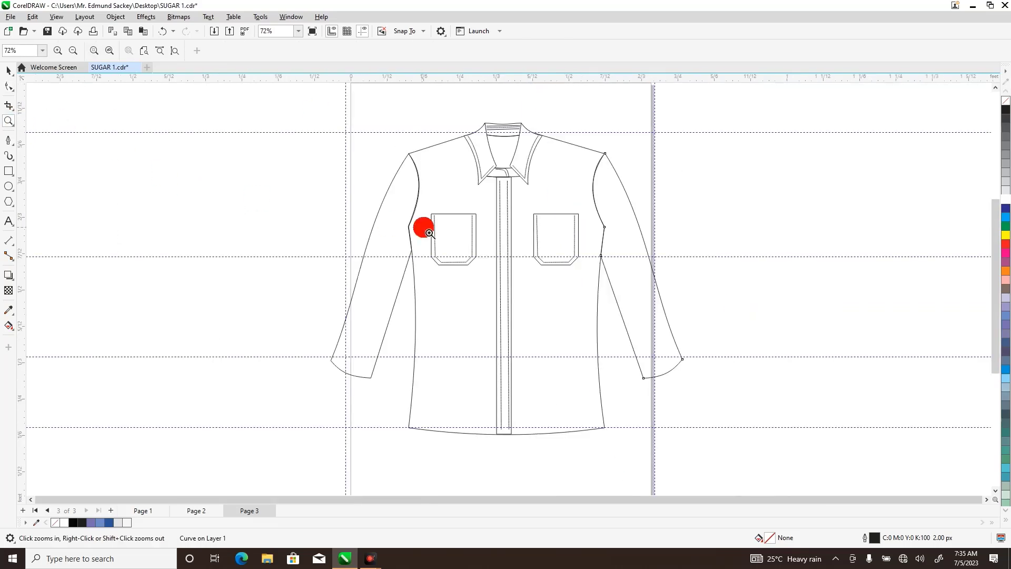
drag(392, 154, 447, 291)
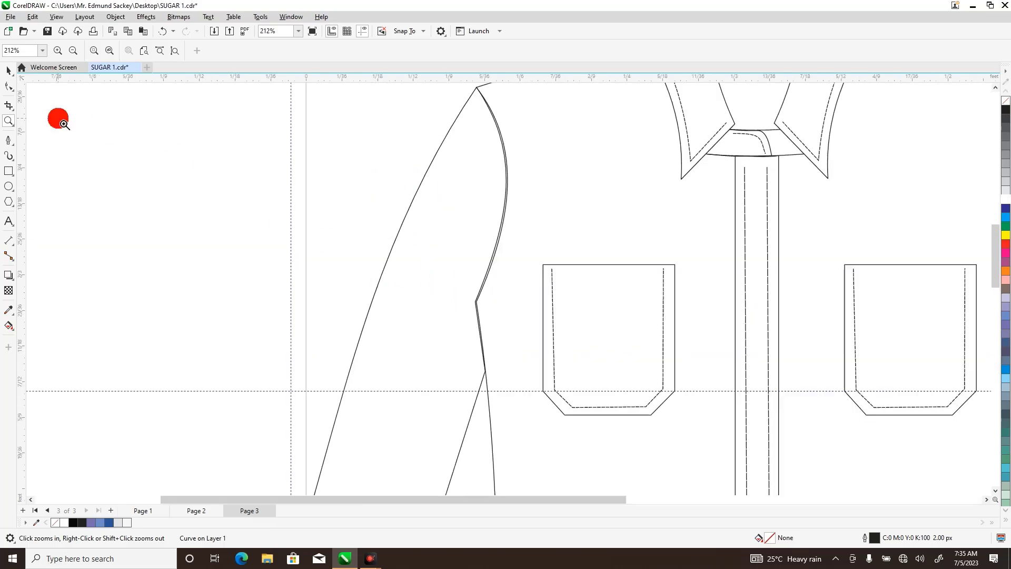
click(9, 86)
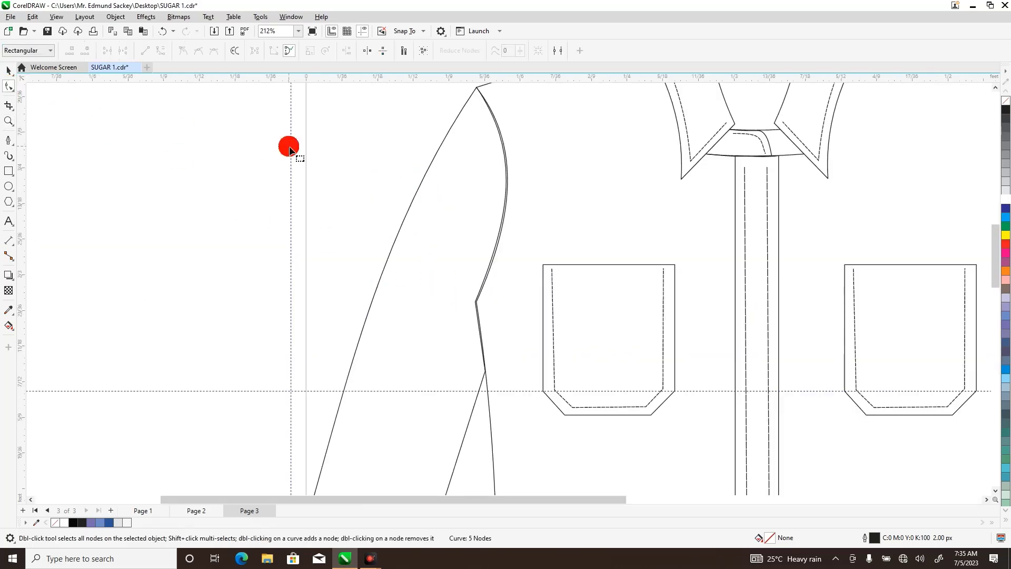
click(477, 304)
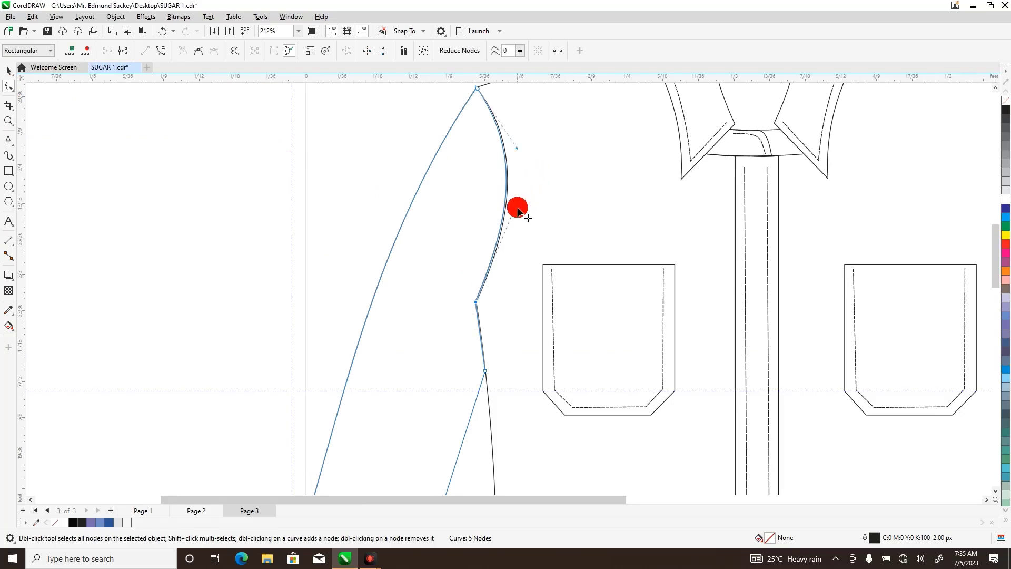
drag(521, 201, 522, 199)
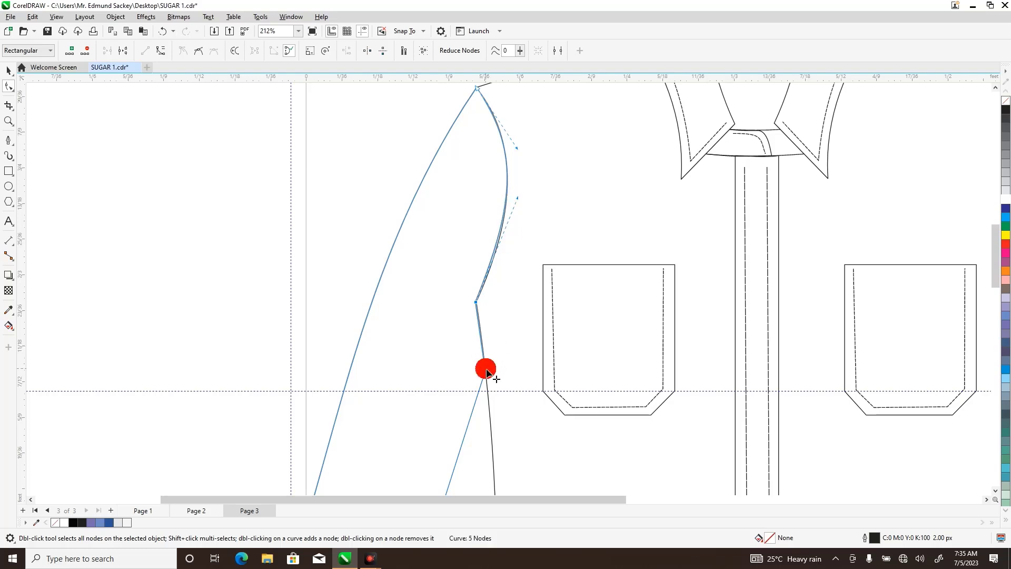
click(6, 121)
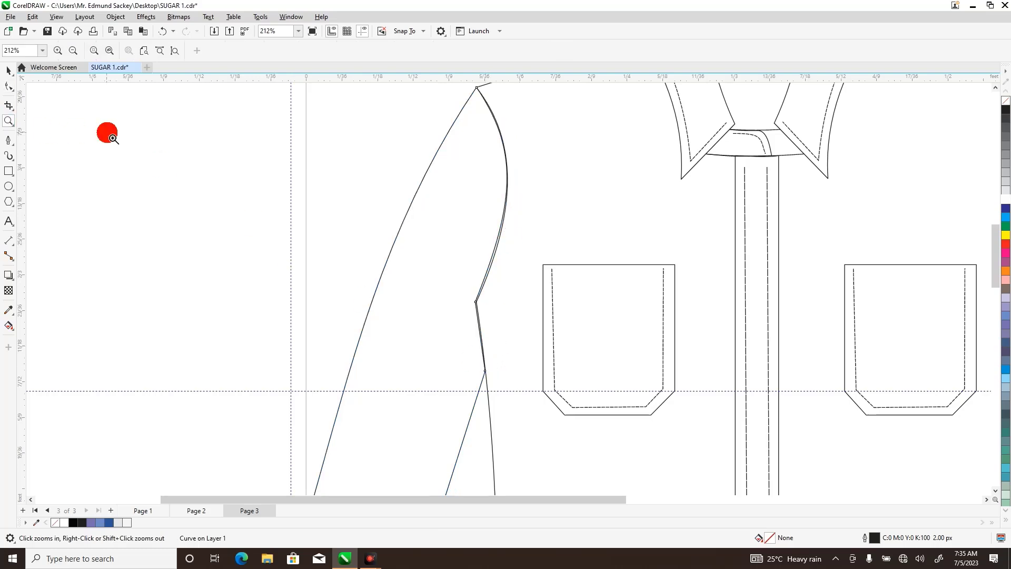
right_click(113, 138)
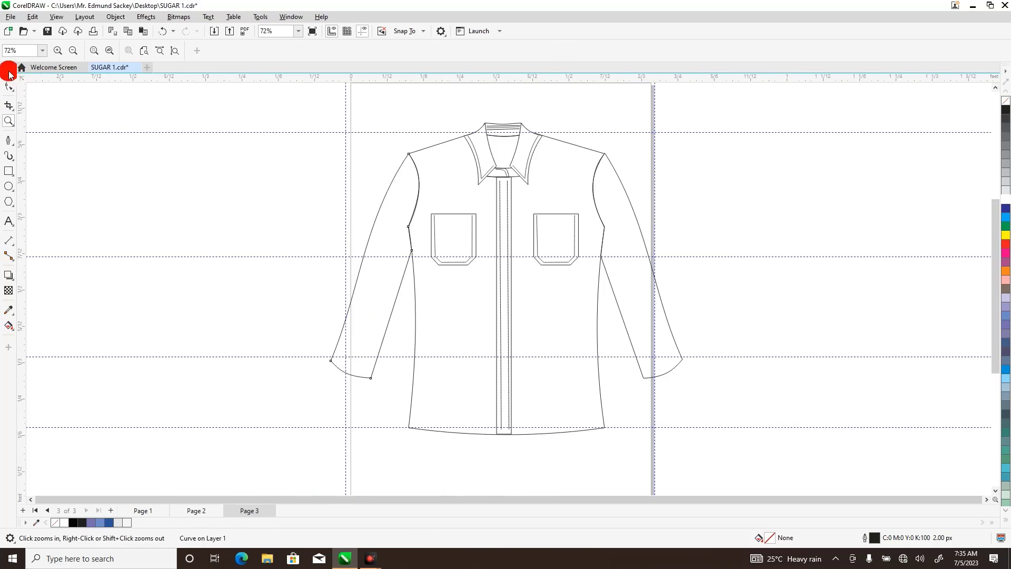
click(8, 72)
click(251, 196)
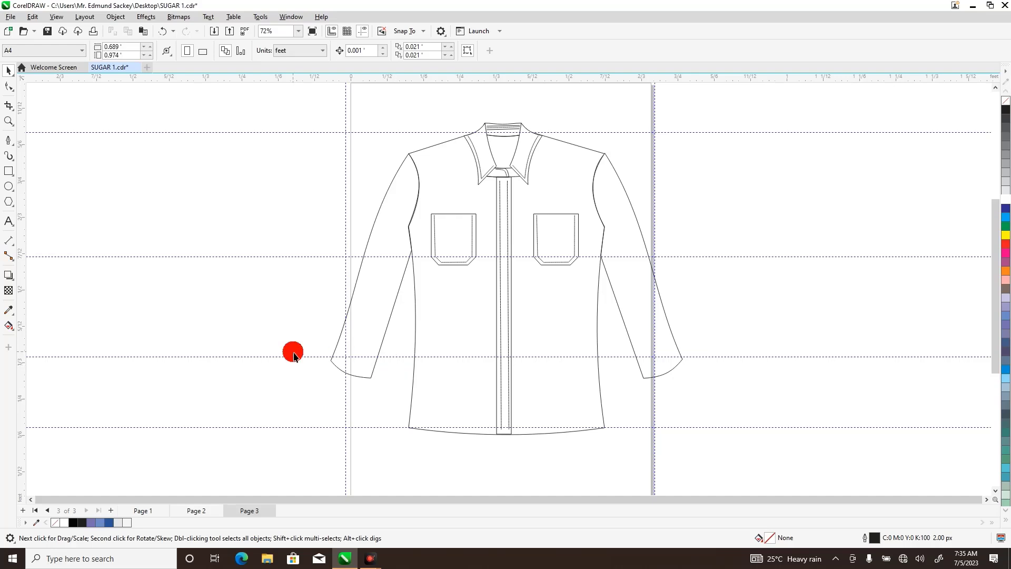
Draw a straight two-node line with the Pen tool just above the left-hand sleeve's hem, from side to side.
click(8, 122)
drag(316, 338, 410, 399)
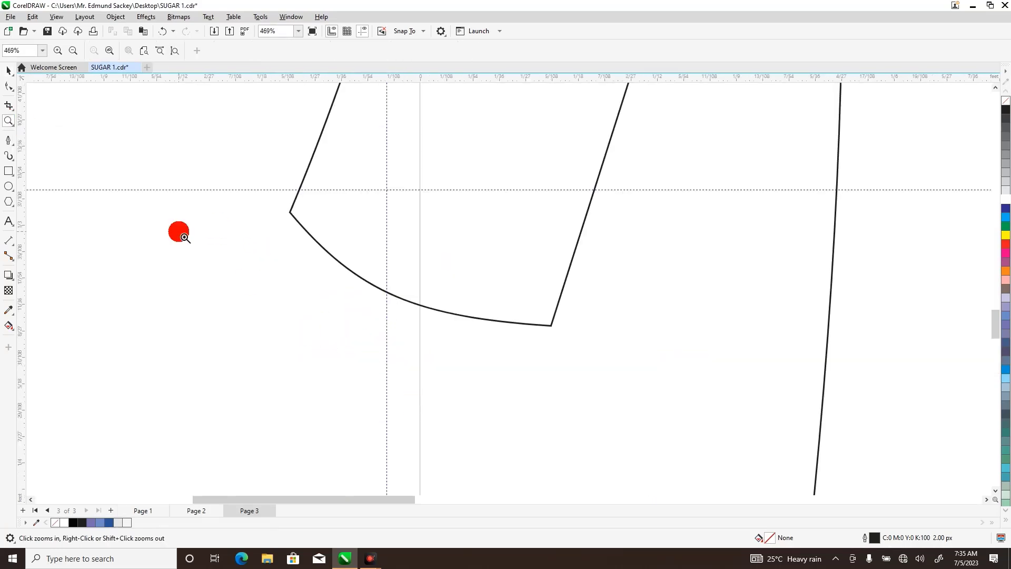
click(8, 140)
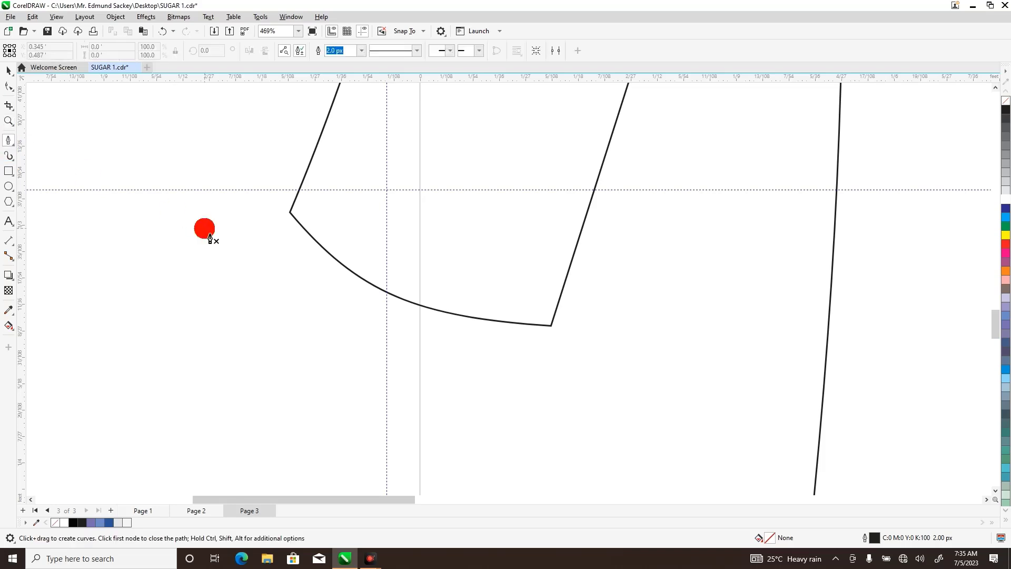
click(302, 209)
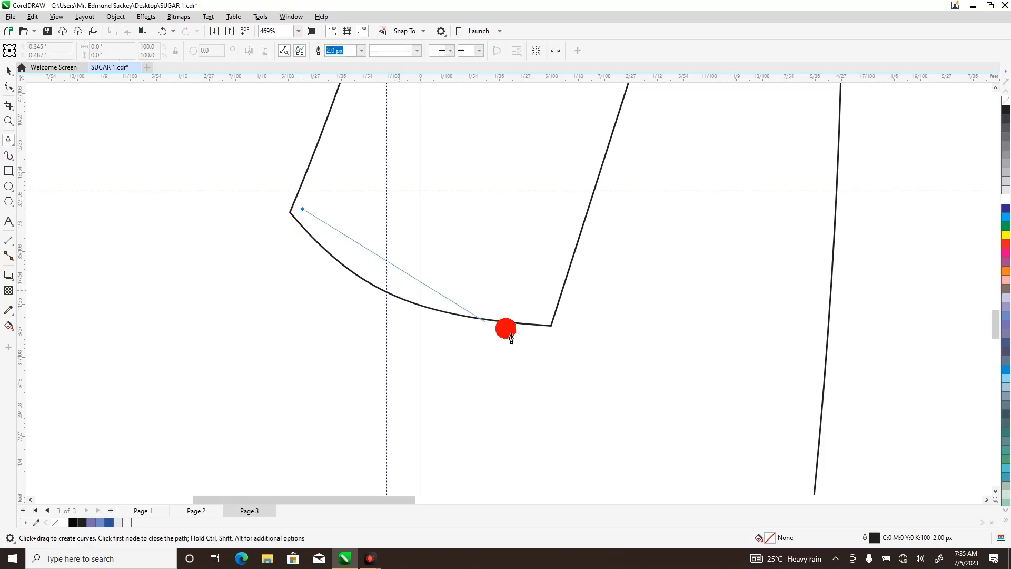
double_click(547, 312)
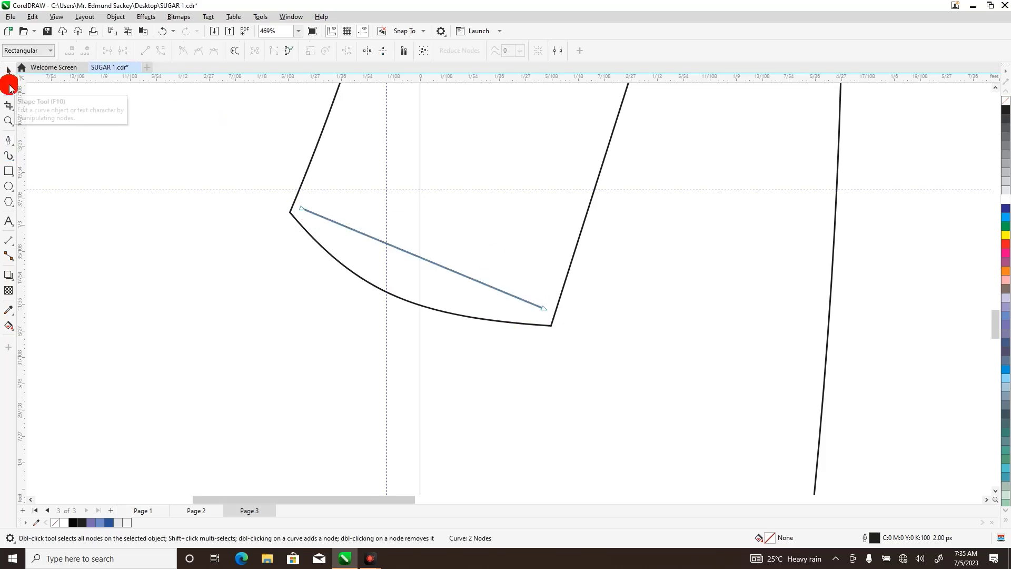
Convert the straight line above the left-hand sleeve's hem to a curve and bow it downward parallel to the hem.
click(9, 70)
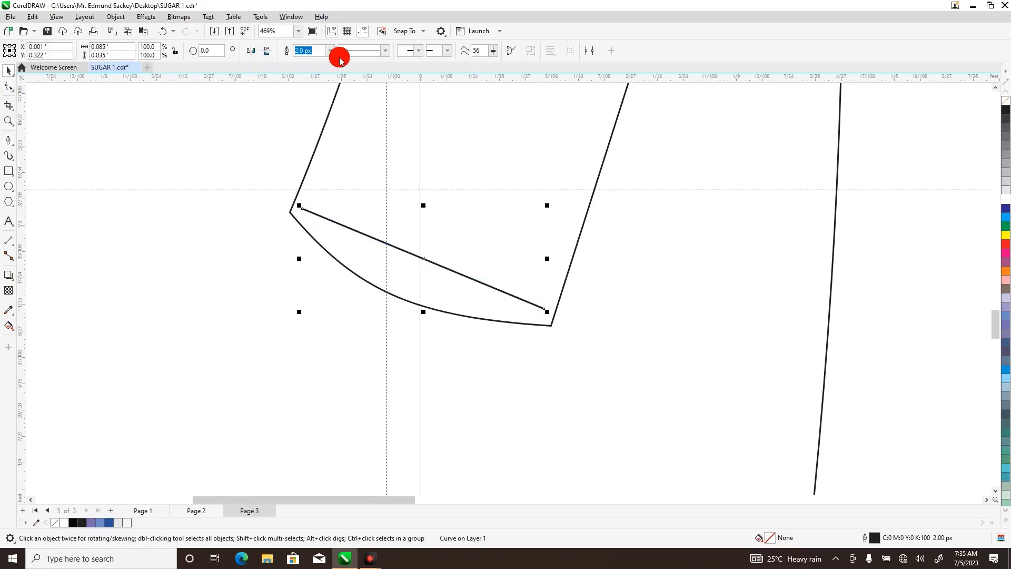
click(8, 86)
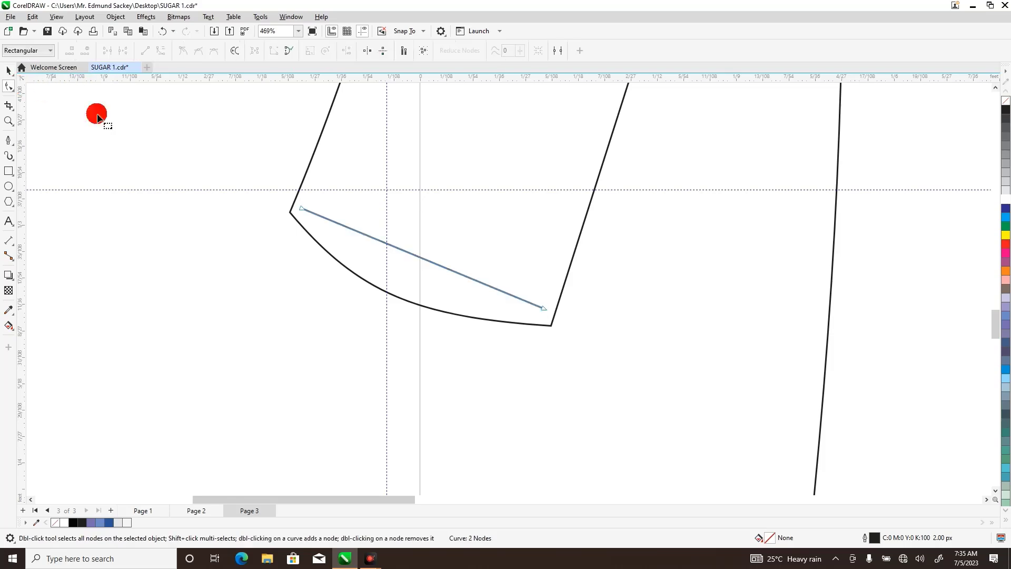
click(417, 261)
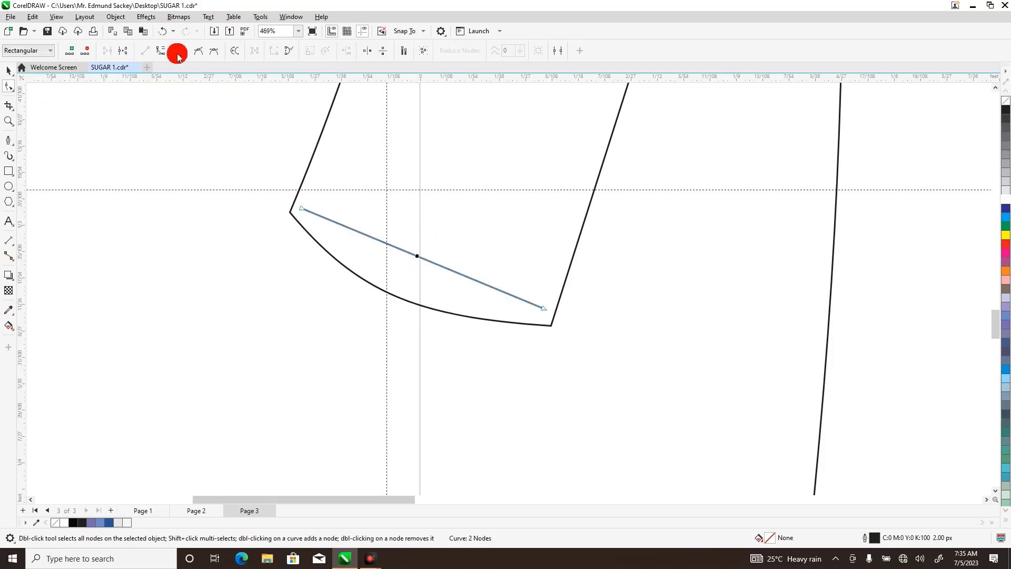
click(161, 50)
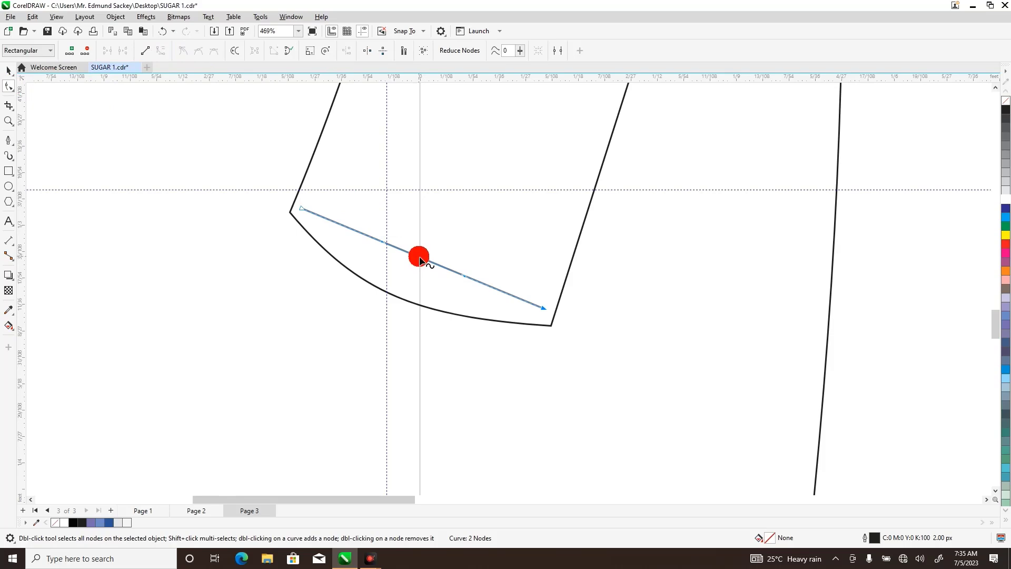
drag(420, 259, 410, 281)
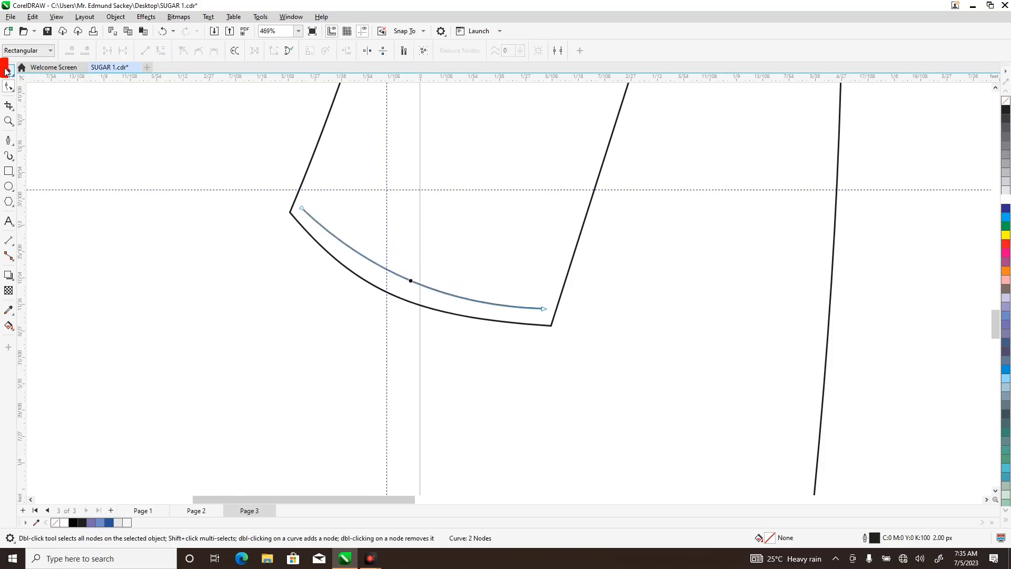
Give the curved line on the left-hand sleeve hem a dashed line style.
click(7, 71)
click(385, 51)
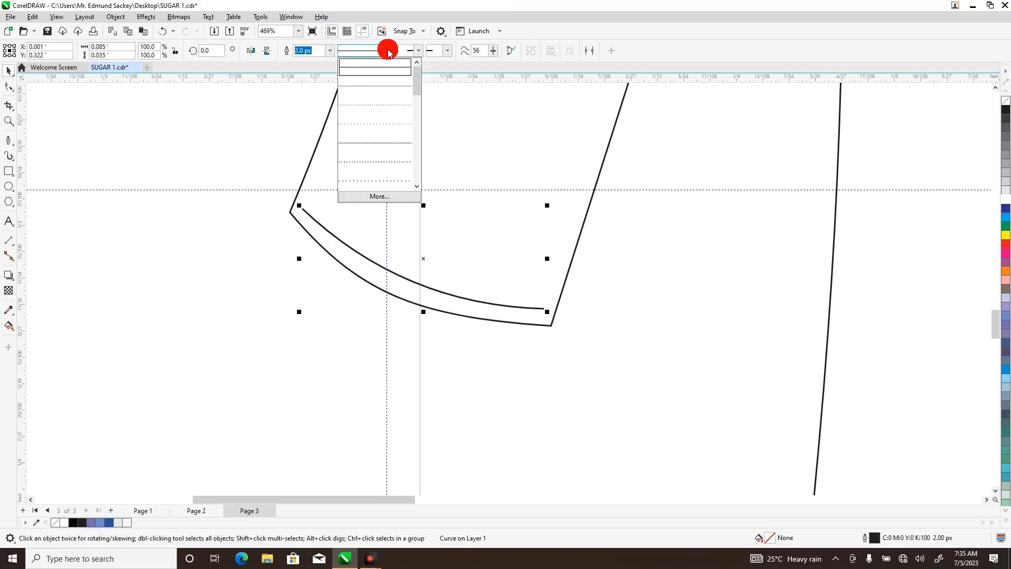
drag(414, 81, 421, 106)
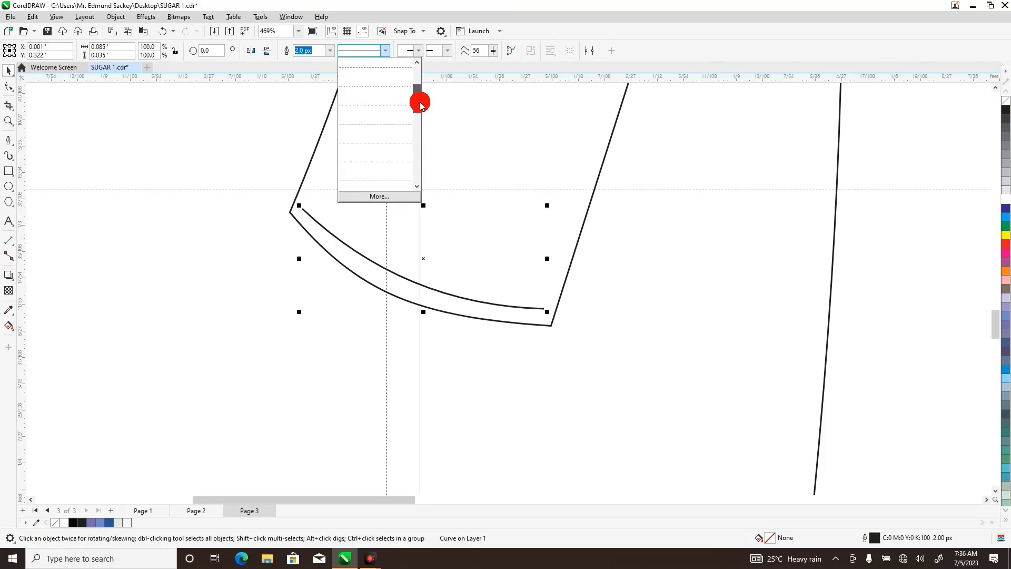
click(396, 125)
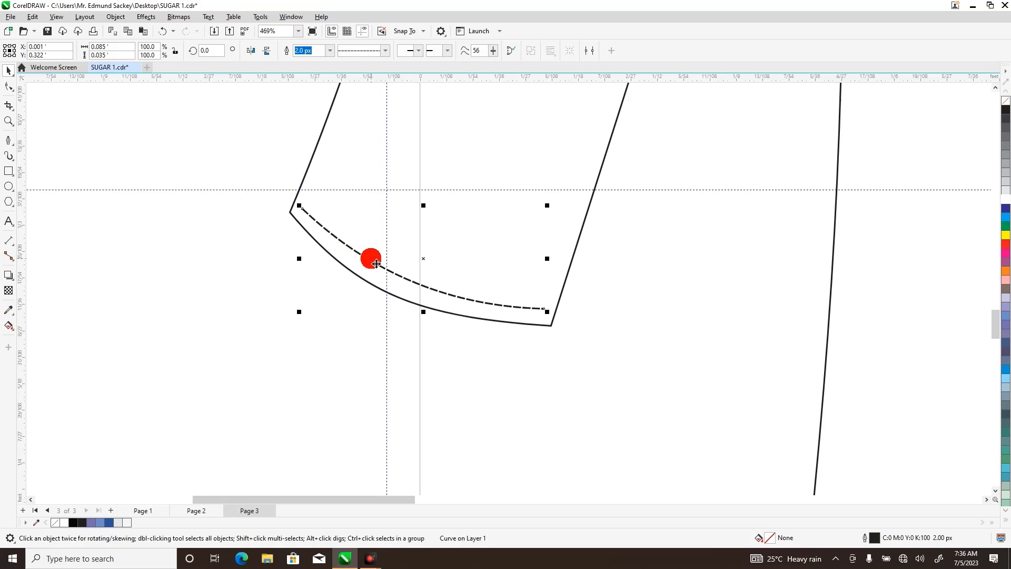
Duplicate the dashed hem line slightly above the original and group the two stitch lines.
drag(377, 263, 386, 248)
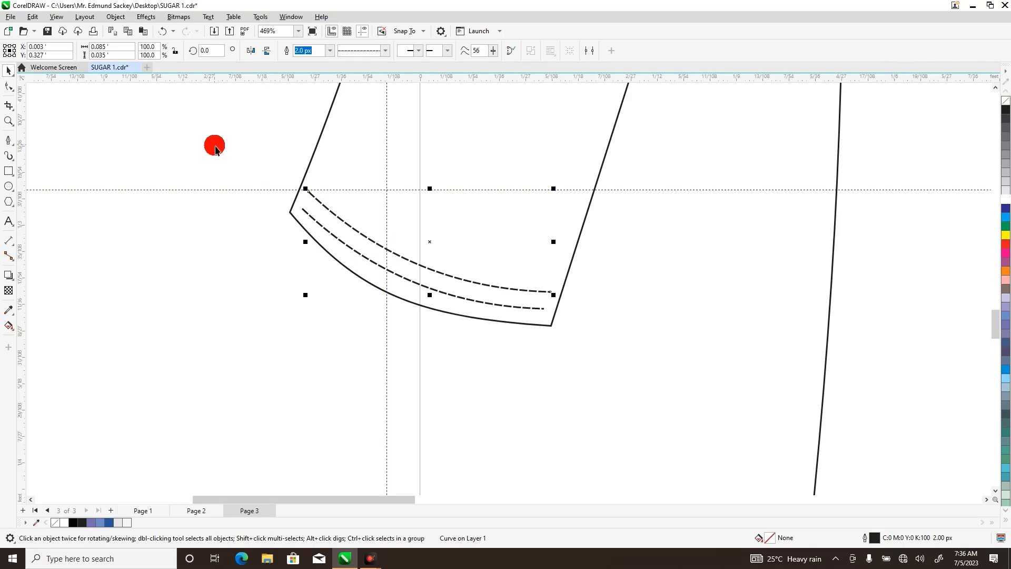
drag(214, 148, 597, 367)
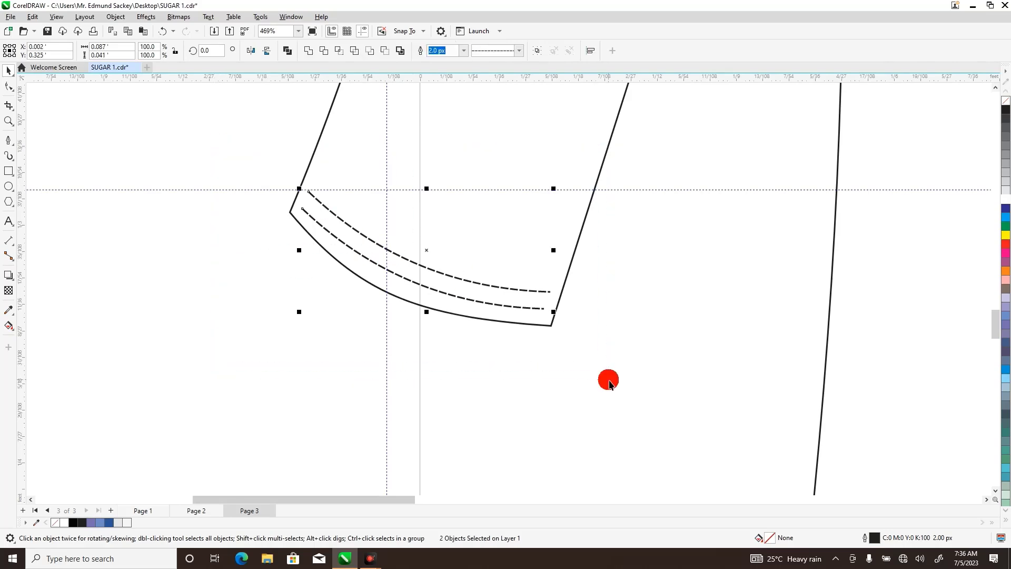
right_click(446, 288)
click(469, 292)
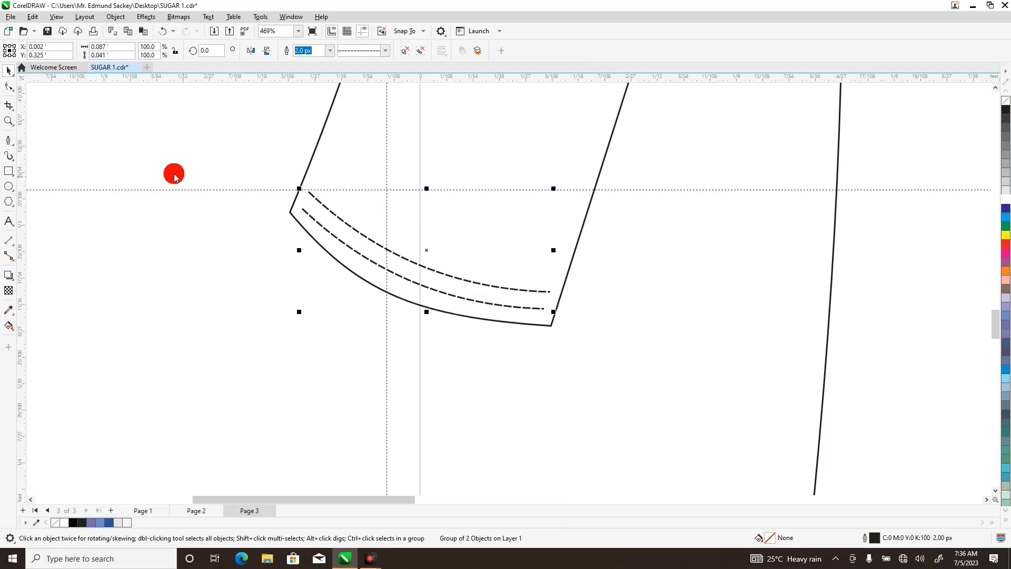
key(ctrl+p)
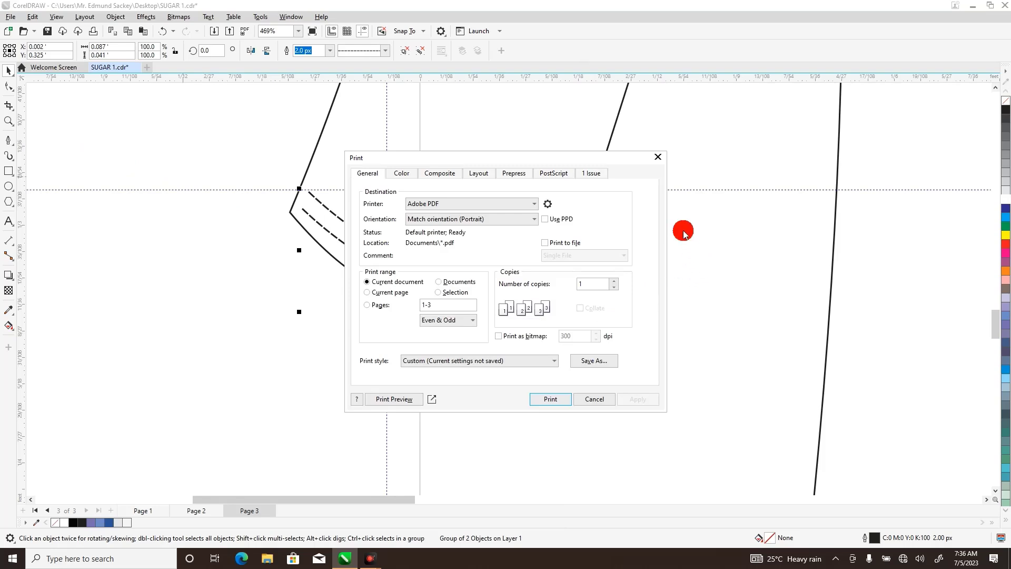
click(658, 157)
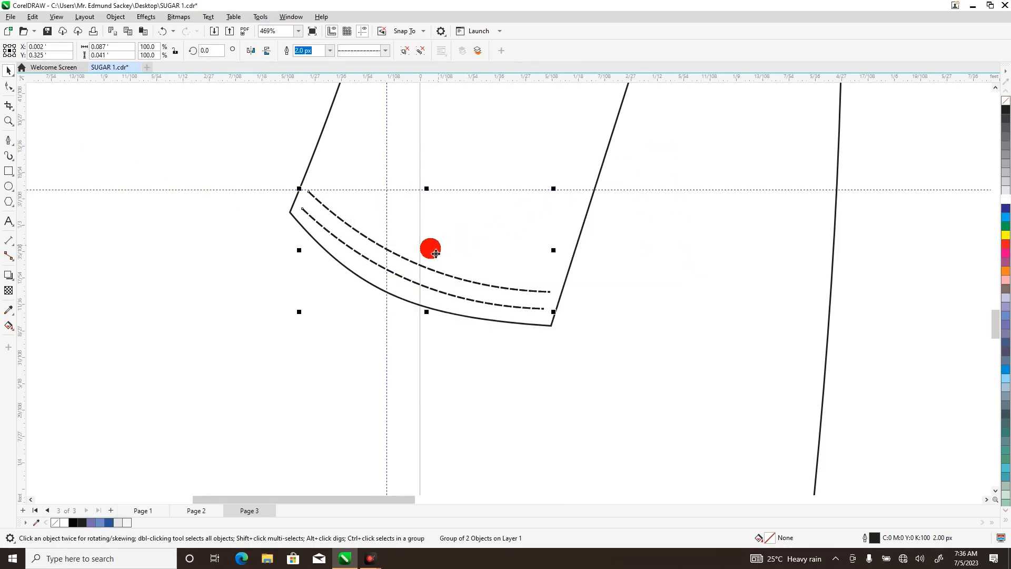
Copy the grouped stitch lines to the right-hand sleeve's hem and mirror the copy horizontally.
click(9, 120)
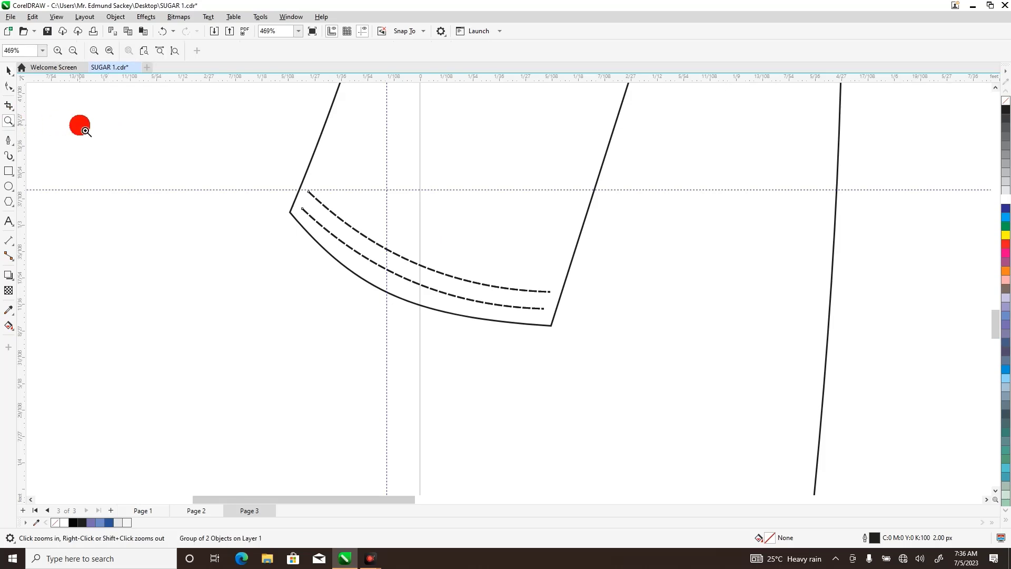
right_click(80, 126)
click(6, 70)
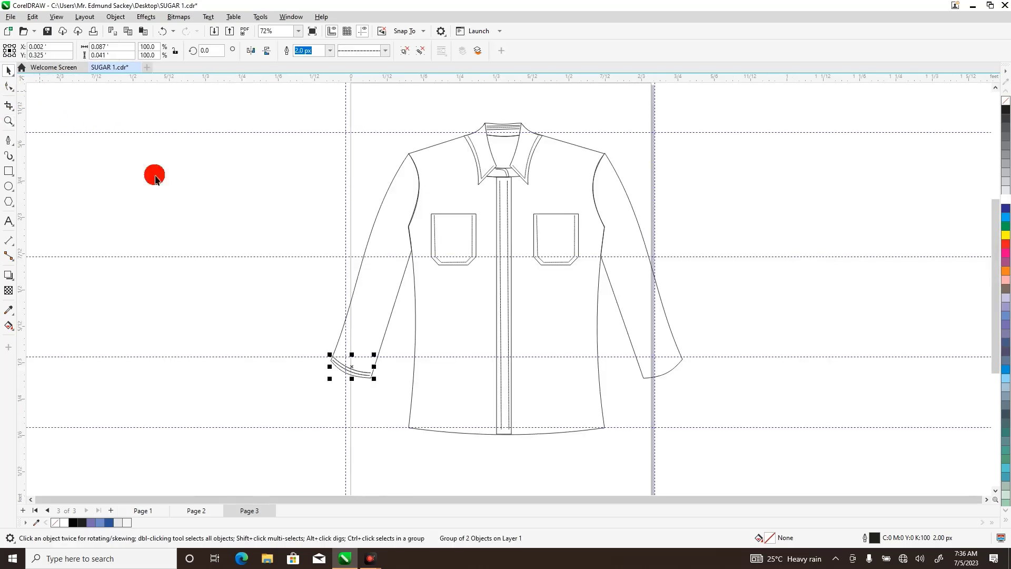
drag(334, 355, 663, 363)
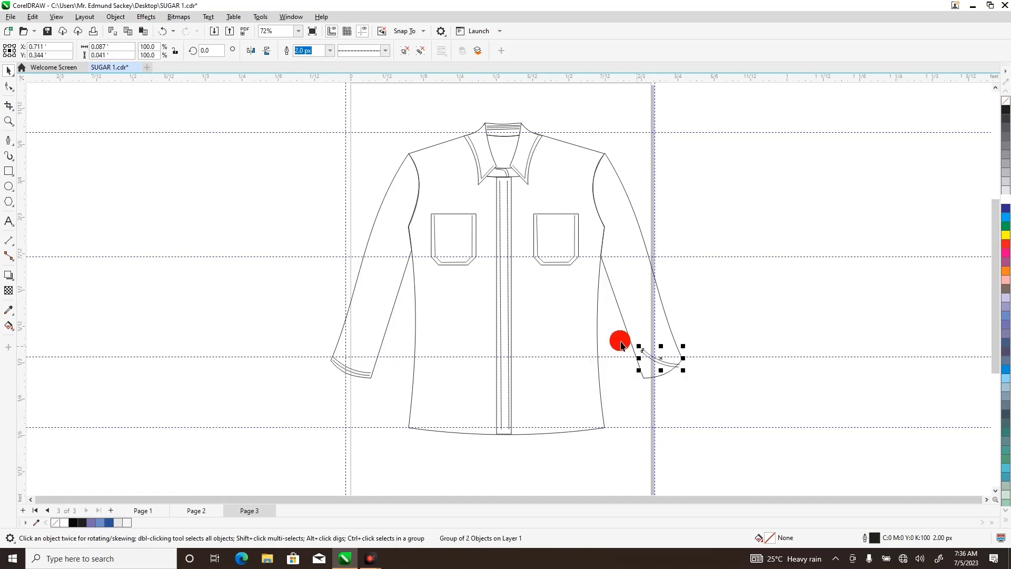
click(249, 52)
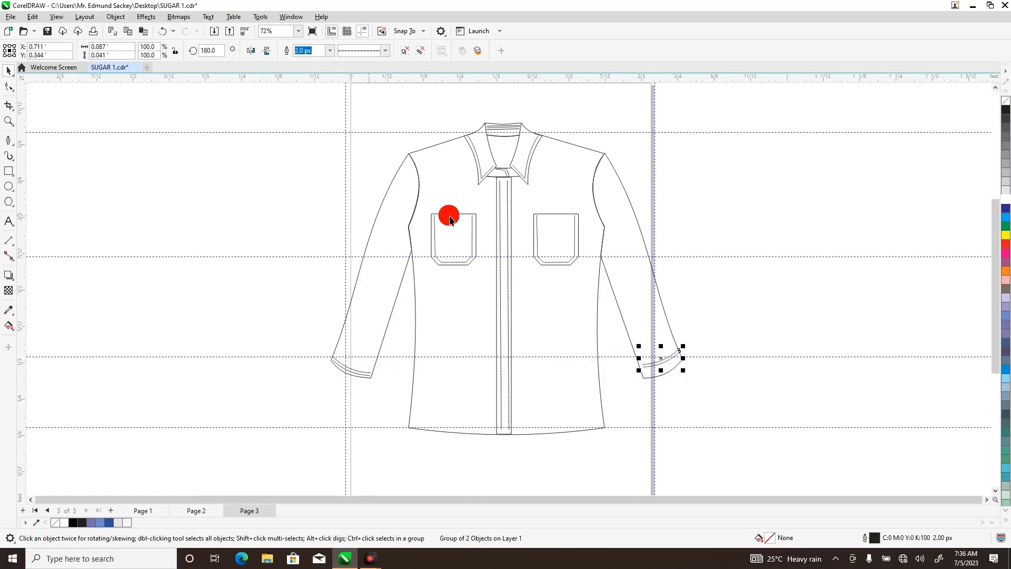
Move the mirrored stitch group to about X 0.707 ft, Y 0.338 ft so it fits between the right-hand sleeve's edges.
click(8, 121)
drag(297, 307, 727, 413)
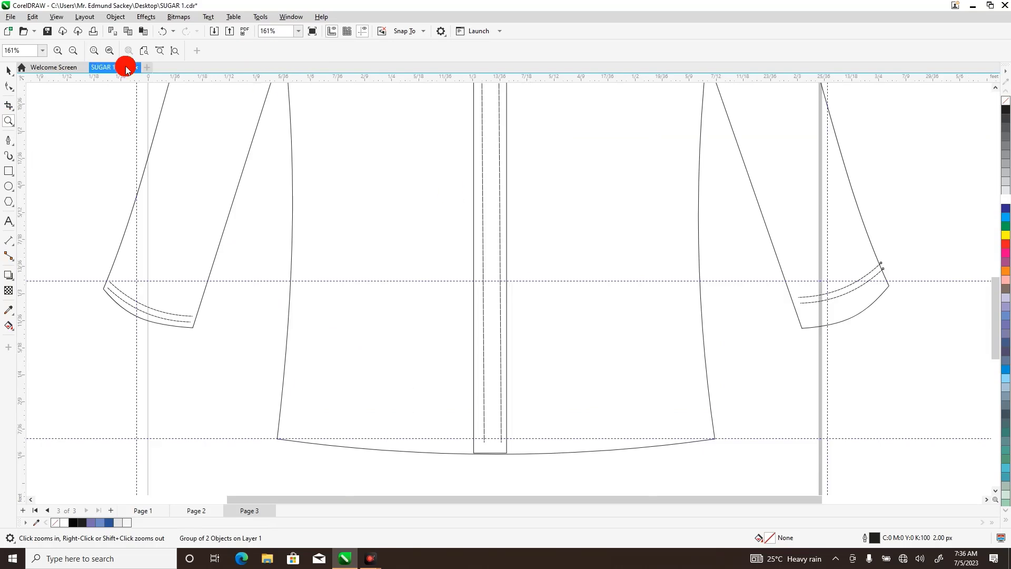
click(8, 70)
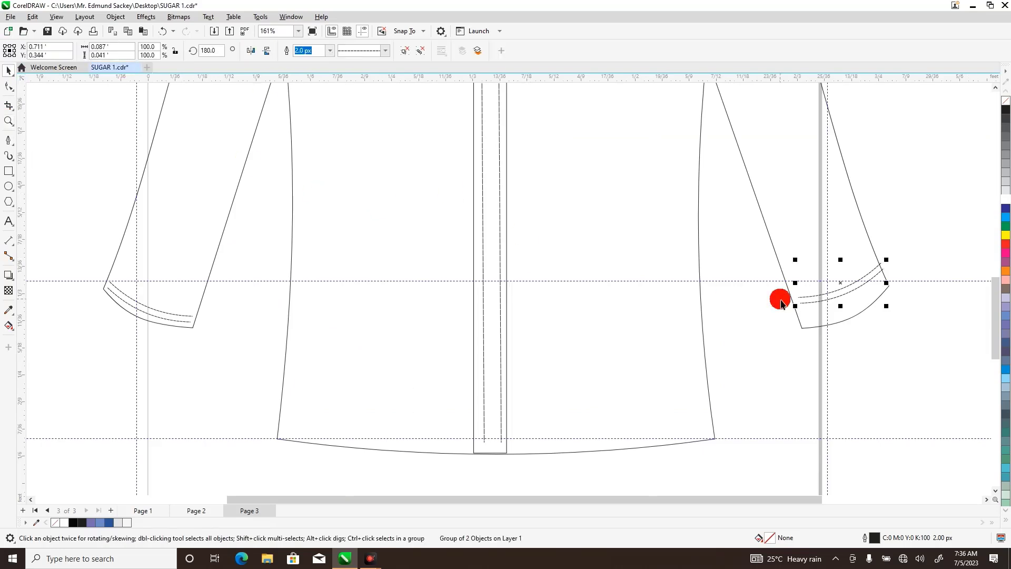
drag(847, 290, 837, 292)
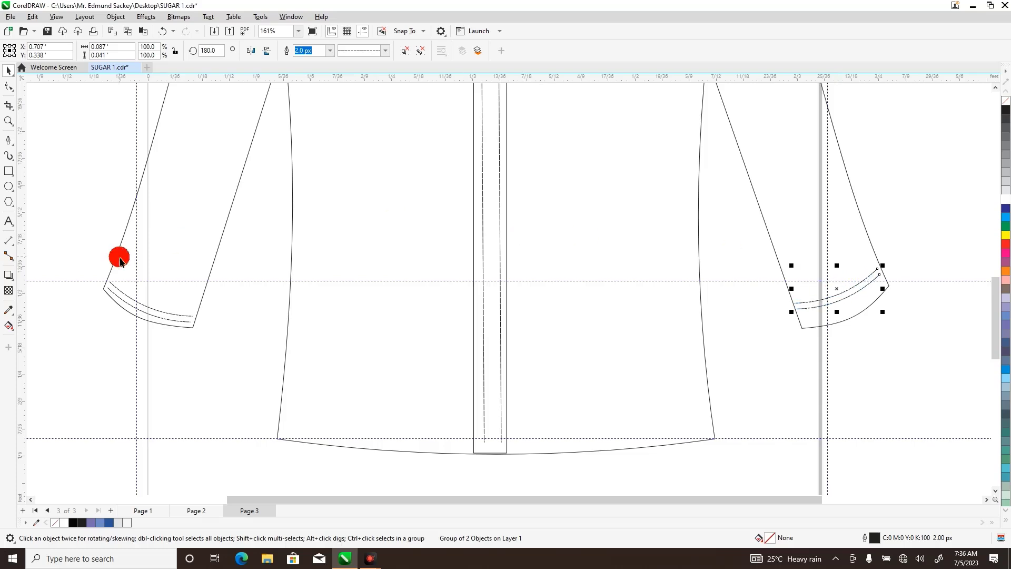
Move the left-hand sleeve's stitch group up to about X 0.008 ft, Y 0.339 ft to match the other sleeve, and deselect it.
click(136, 304)
mouse_move(136, 305)
mouse_down()
mouse_move(134, 285)
mouse_move(142, 291)
mouse_up()
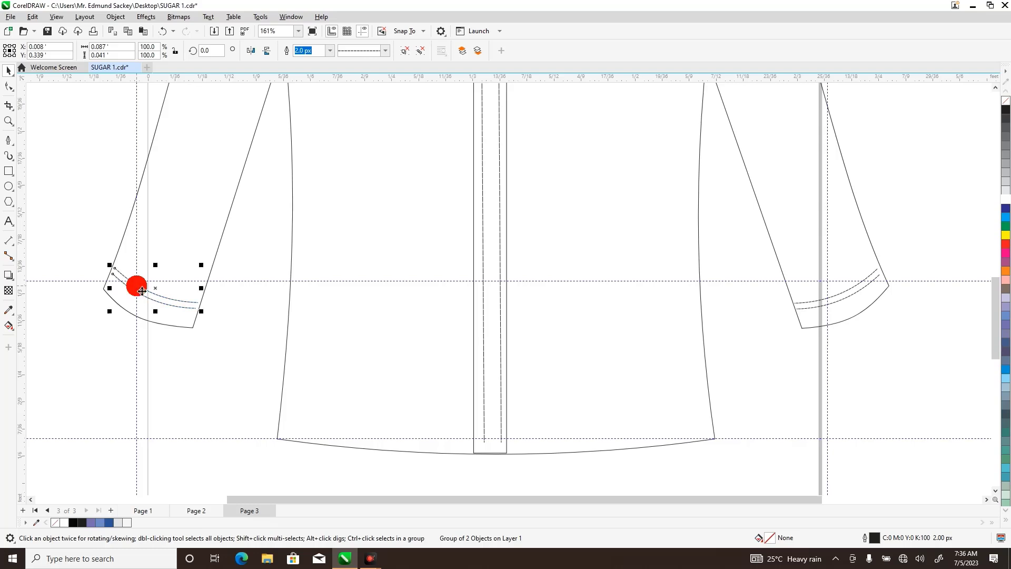
click(9, 122)
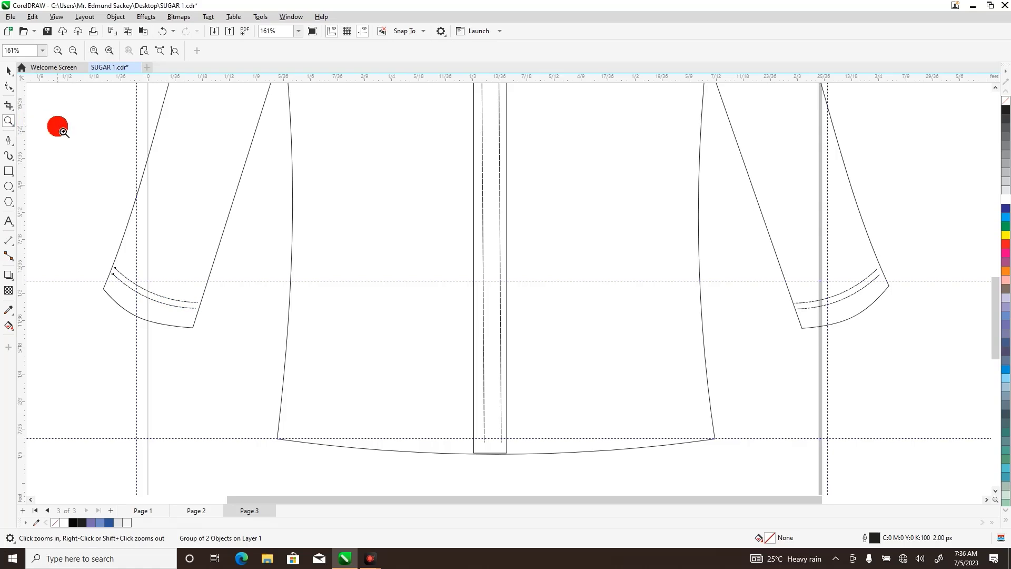
right_click(58, 127)
click(9, 70)
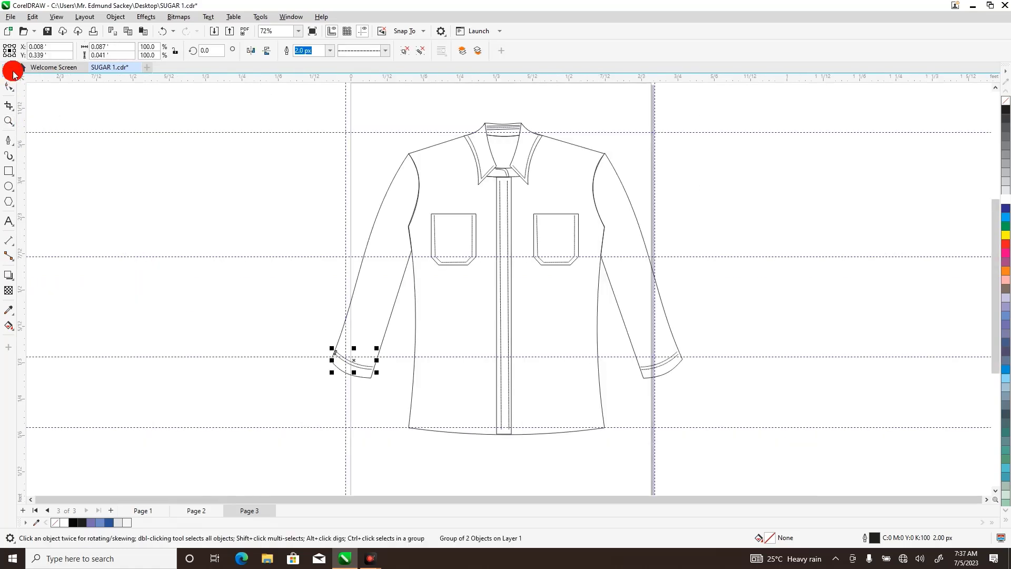
click(246, 228)
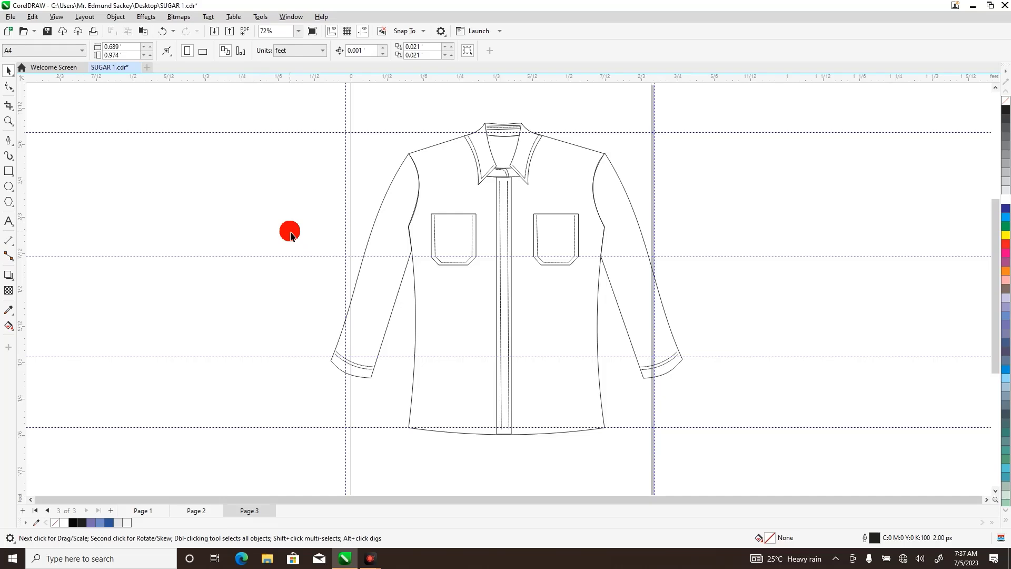
click(9, 187)
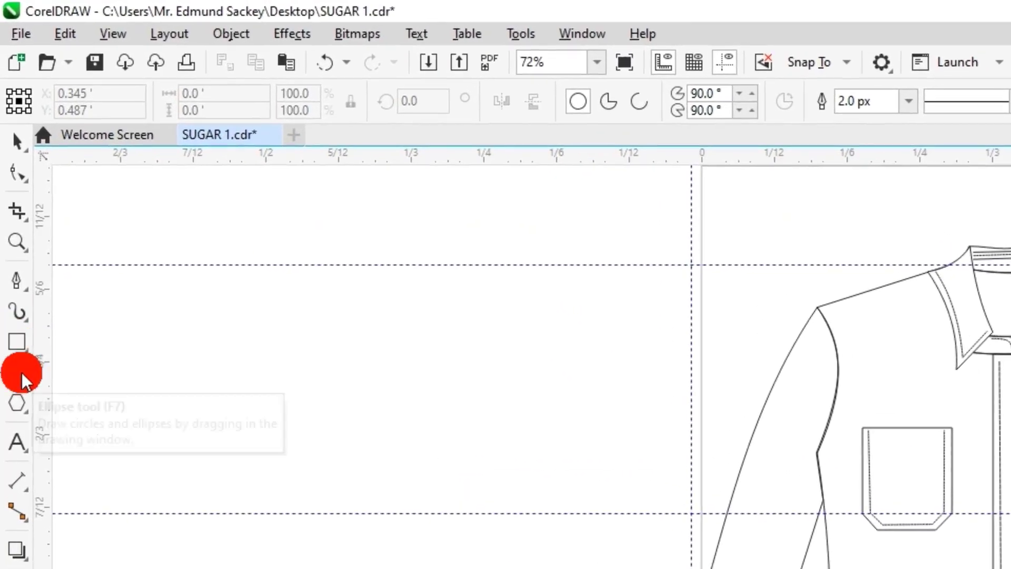
click(21, 372)
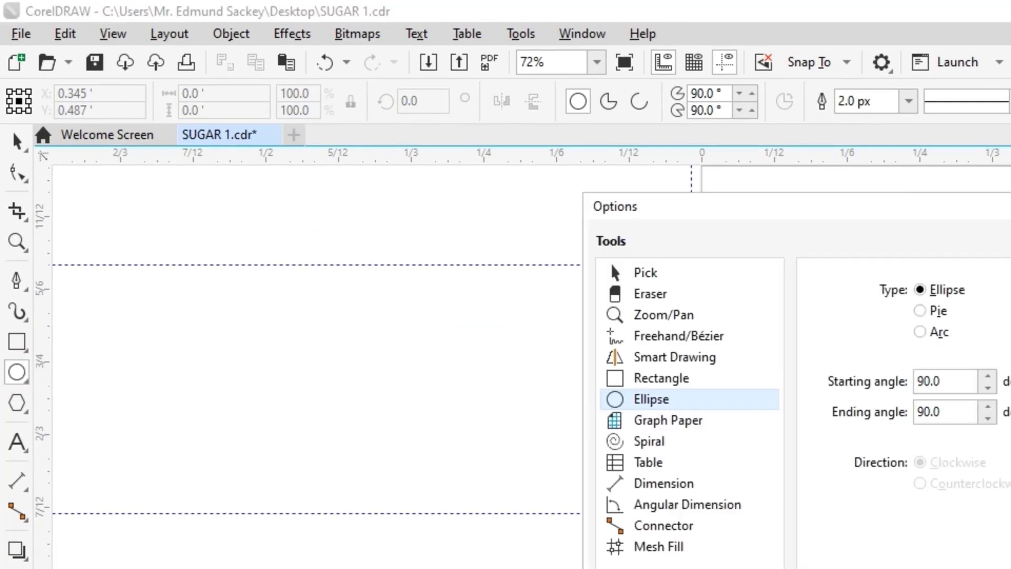
key(Escape)
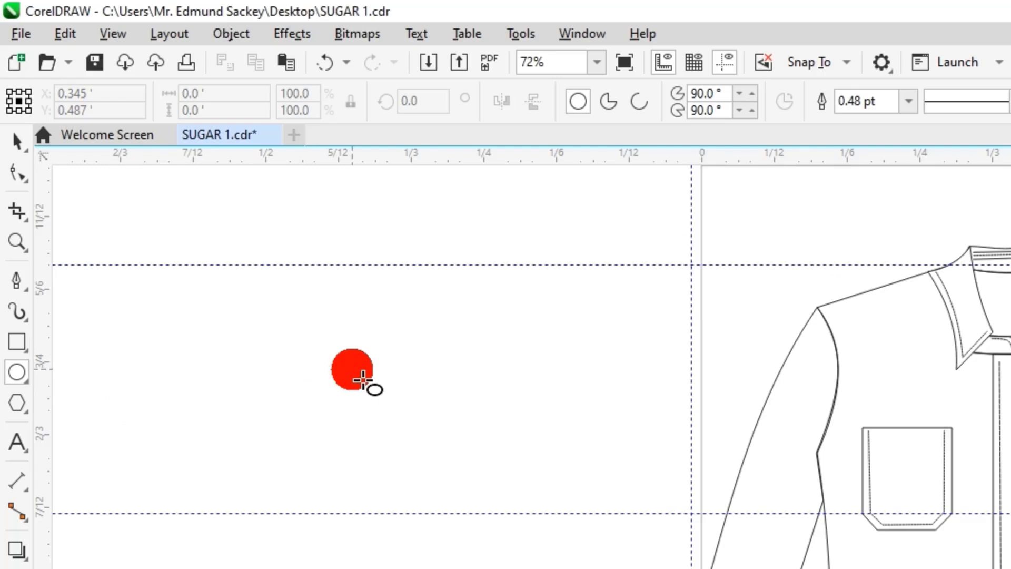
drag(352, 369, 441, 475)
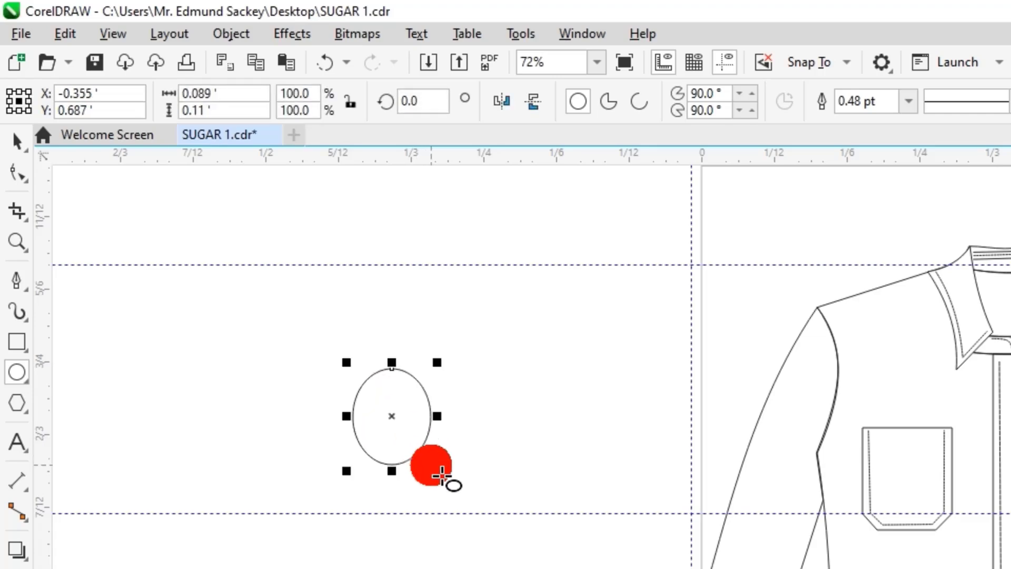
click(324, 66)
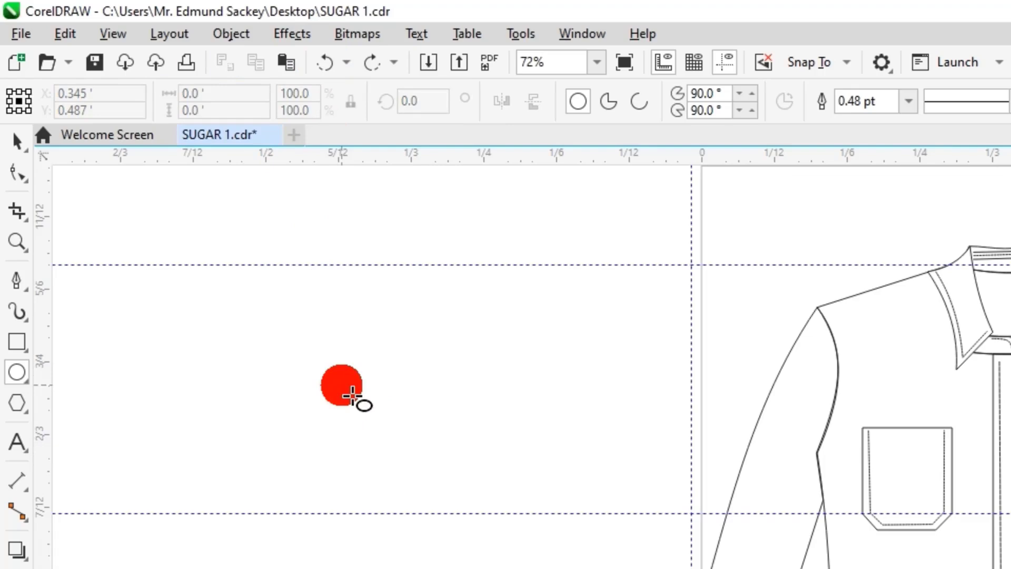
drag(351, 395, 460, 527)
key(ctrl+z)
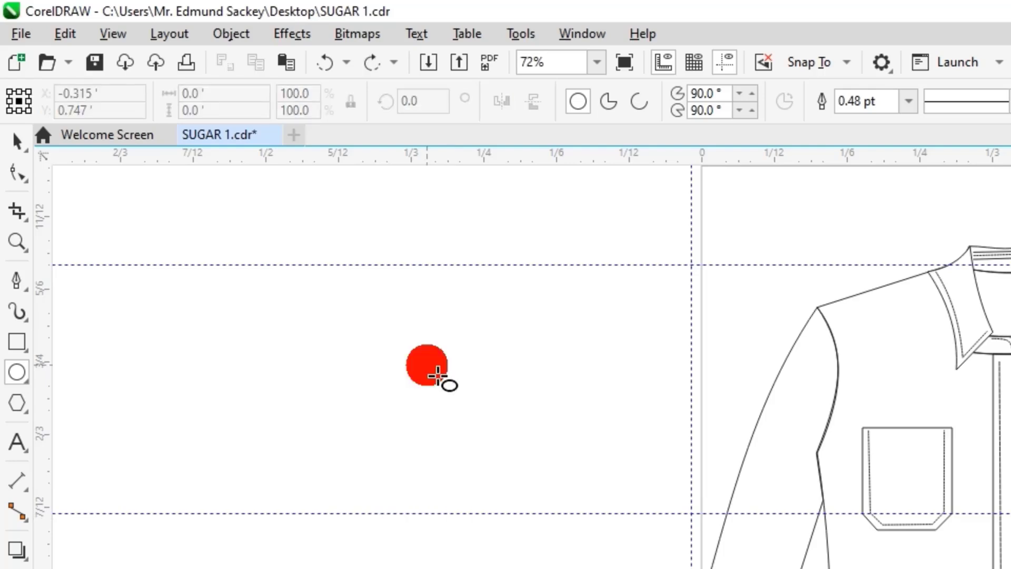
Draw a circle about 0.122 ft in diameter in the empty area outside the page, beside the left-hand sleeve.
drag(437, 375, 514, 491)
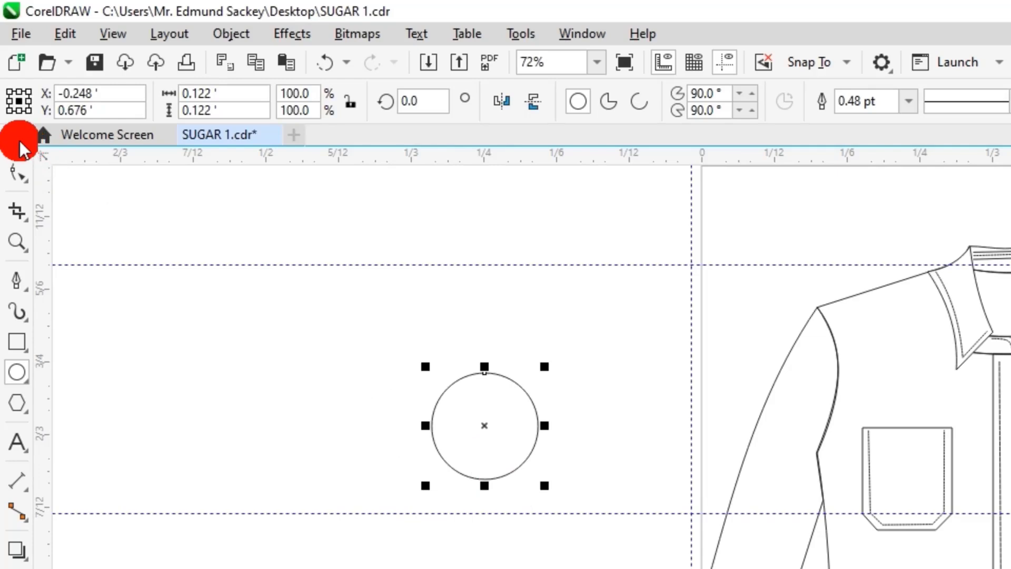
Give the circle a 4 pt outline and draw a thin horizontal rectangle, about 0.19 ft by 0.004 ft, across its middle.
click(18, 144)
click(328, 391)
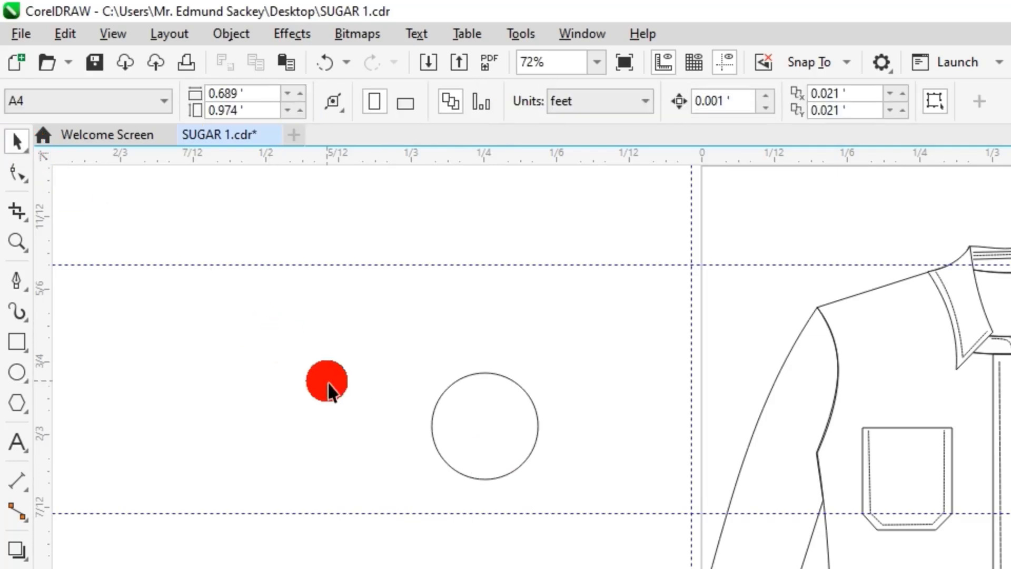
click(463, 425)
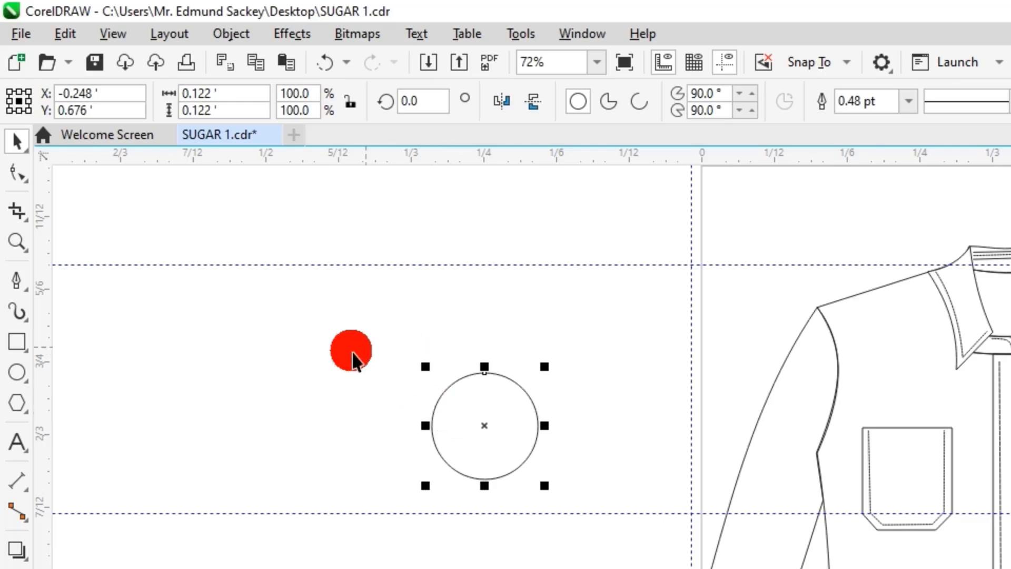
click(19, 342)
drag(398, 416, 569, 425)
drag(477, 411, 481, 422)
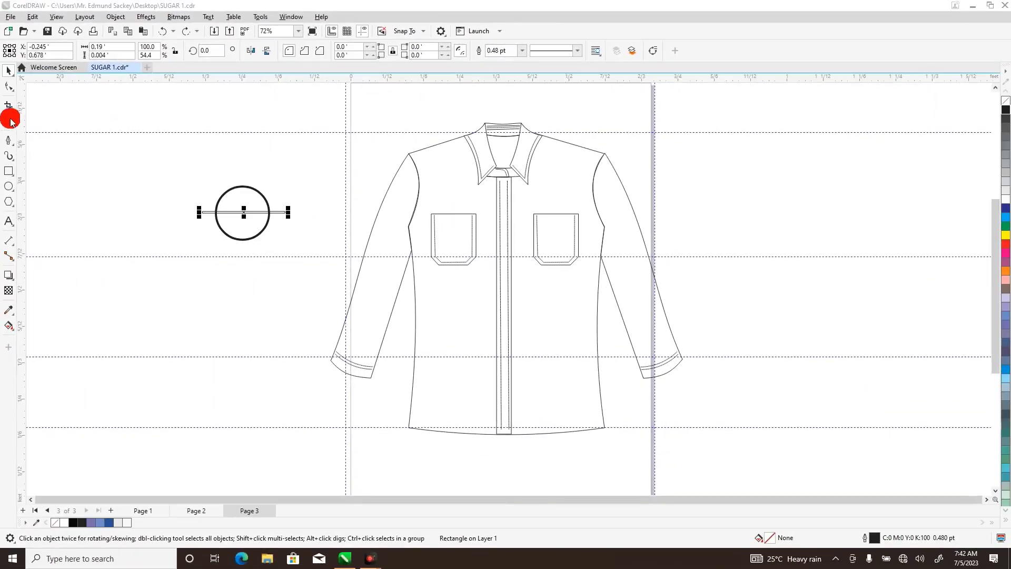
Duplicate the rectangle in place and shorten the two into side bars about 0.033 ft long left and 0.038 ft long right of the circle.
click(9, 121)
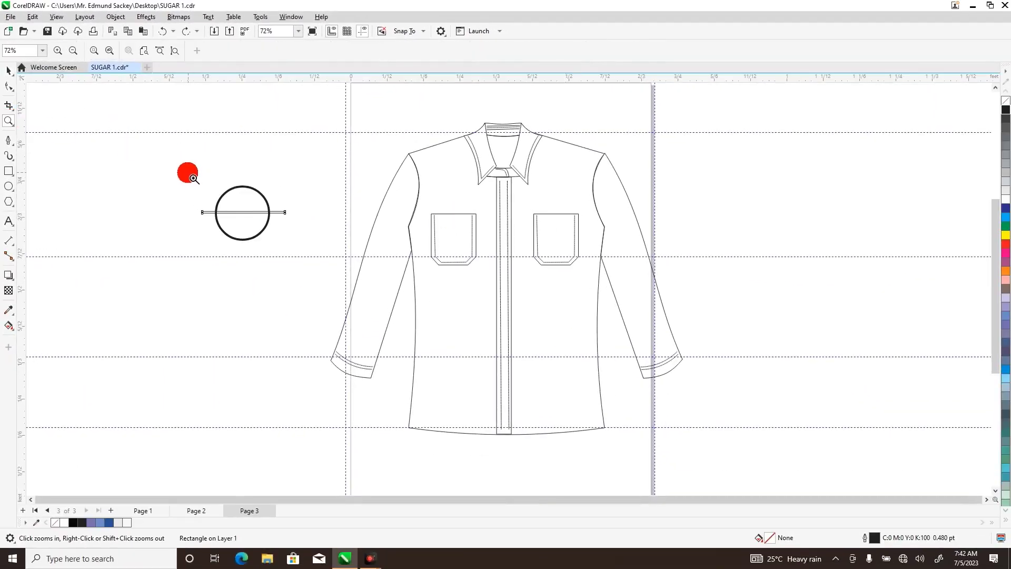
drag(193, 173, 290, 251)
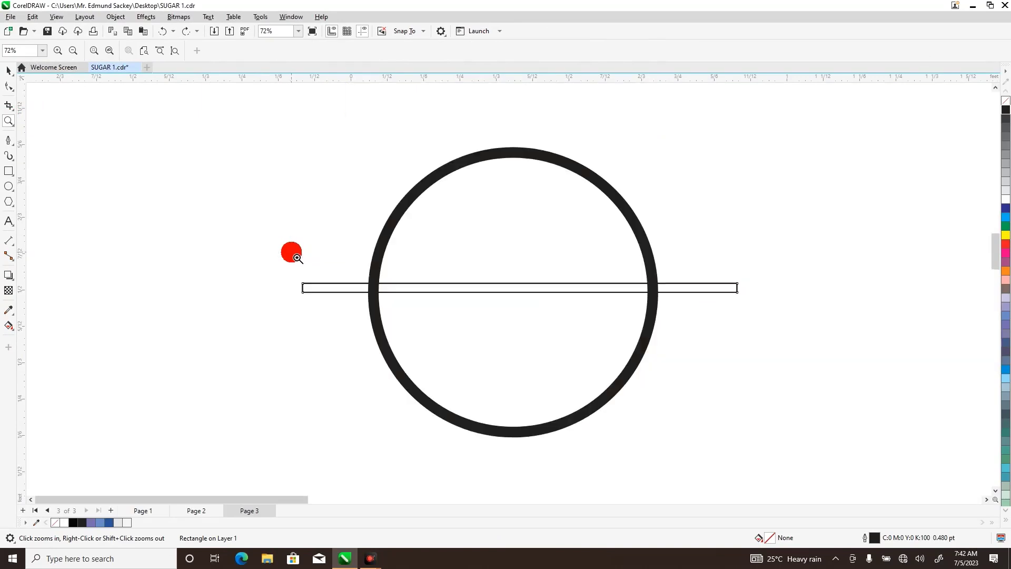
click(8, 73)
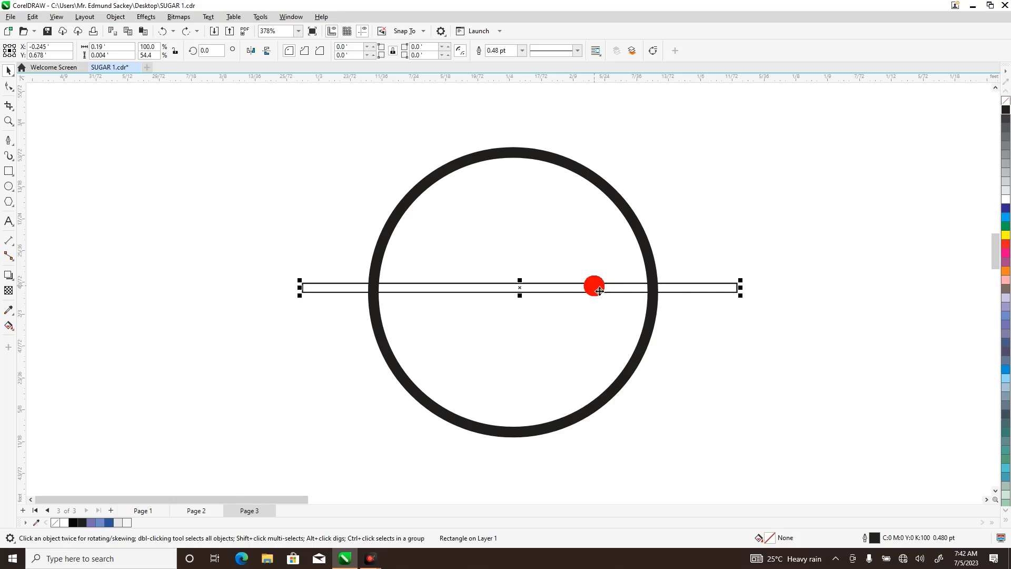
key(ctrl+c)
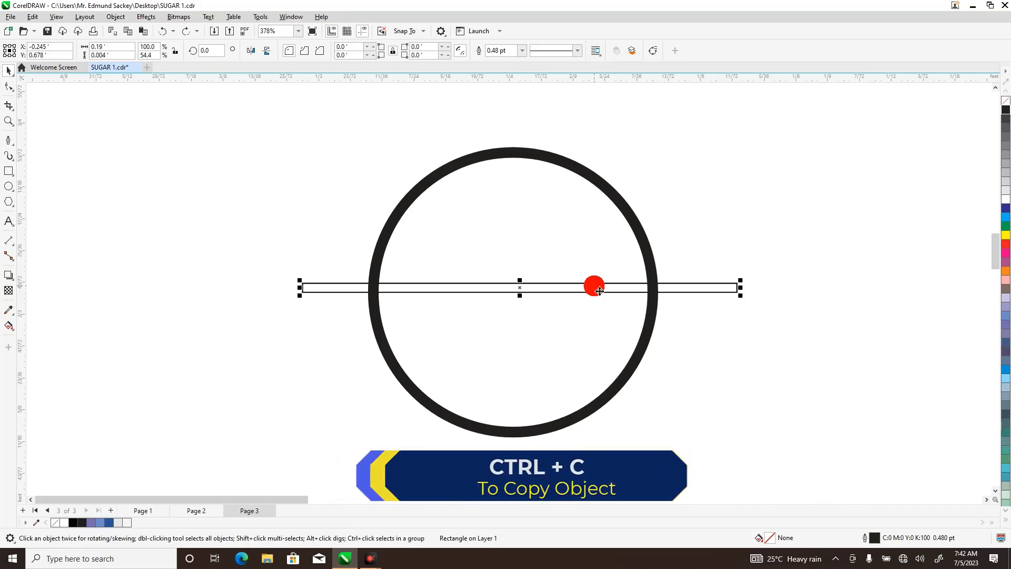
key(ctrl+v)
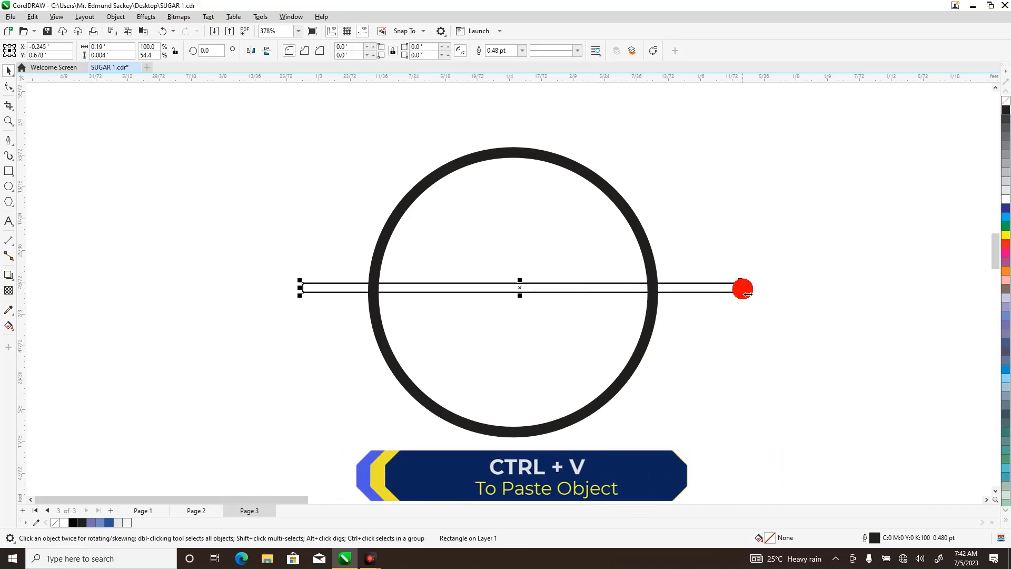
drag(742, 289, 383, 295)
click(417, 288)
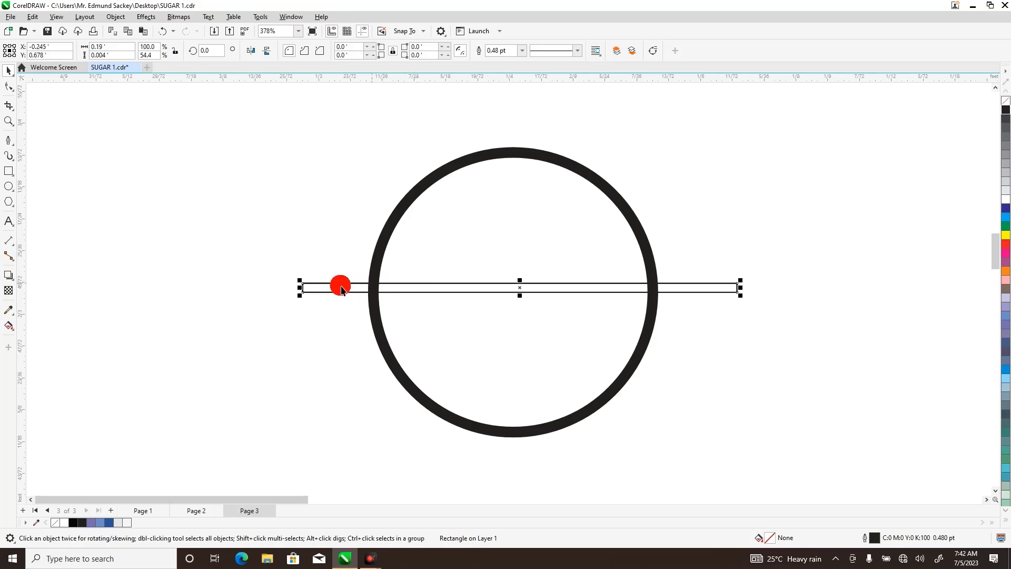
drag(300, 287, 649, 277)
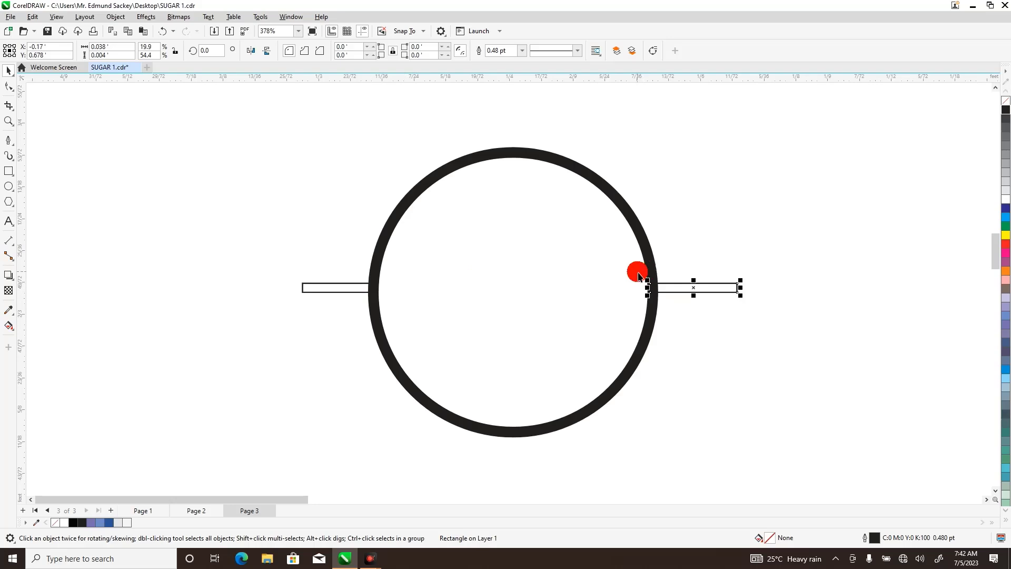
Fill both side bars with black and select the circle.
click(1005, 109)
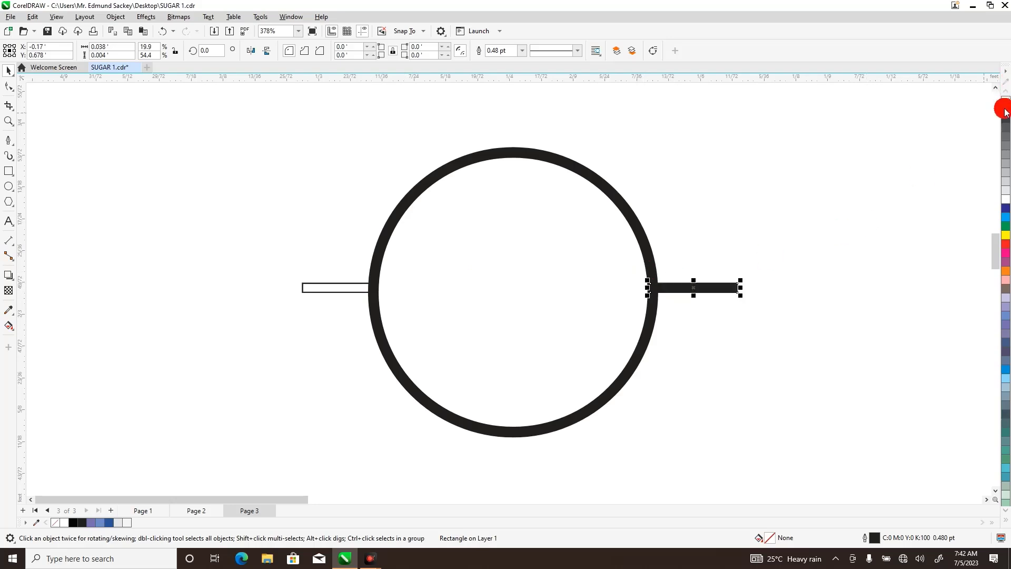
click(319, 290)
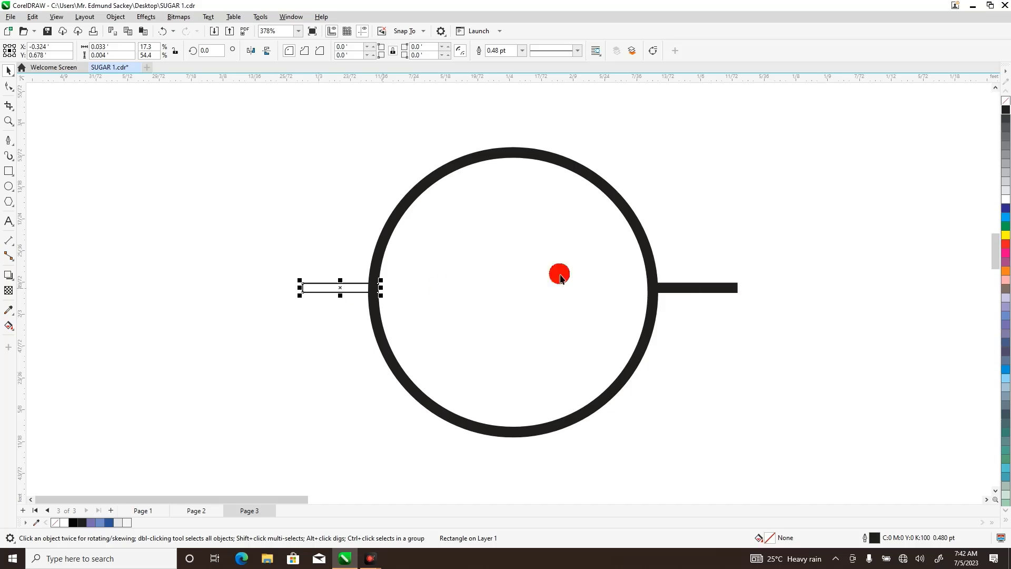
click(1006, 110)
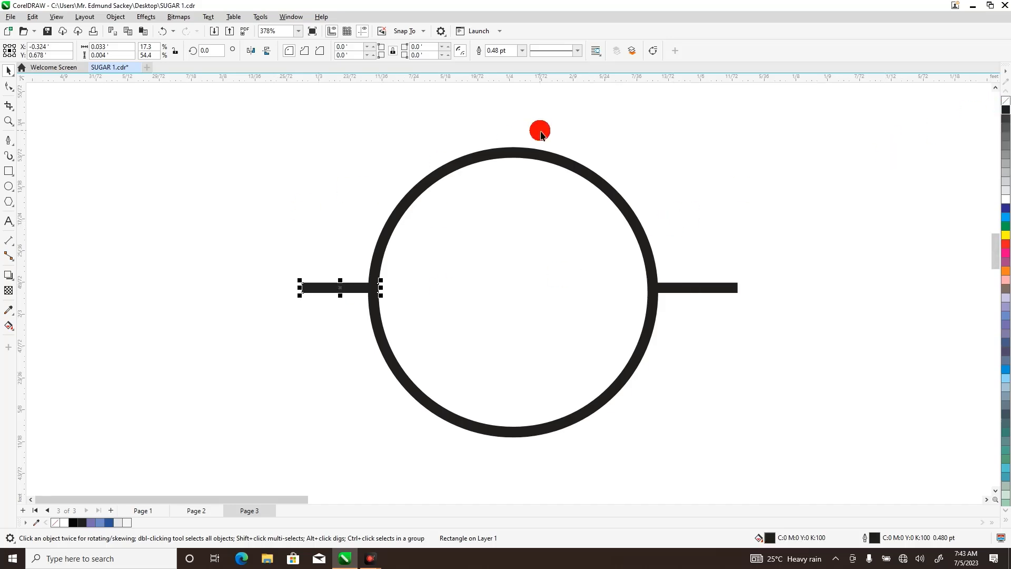
click(520, 154)
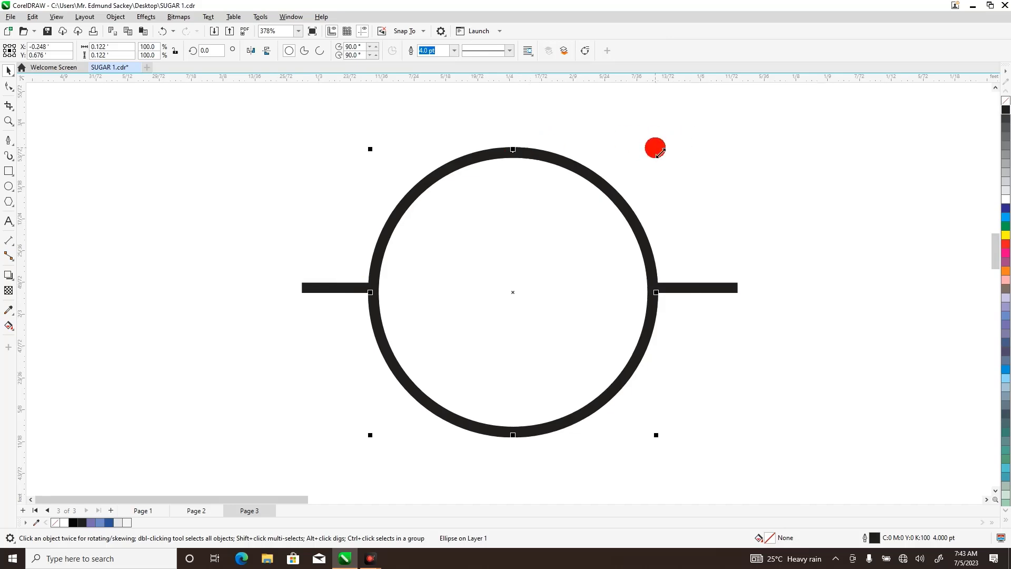
drag(660, 152, 629, 227)
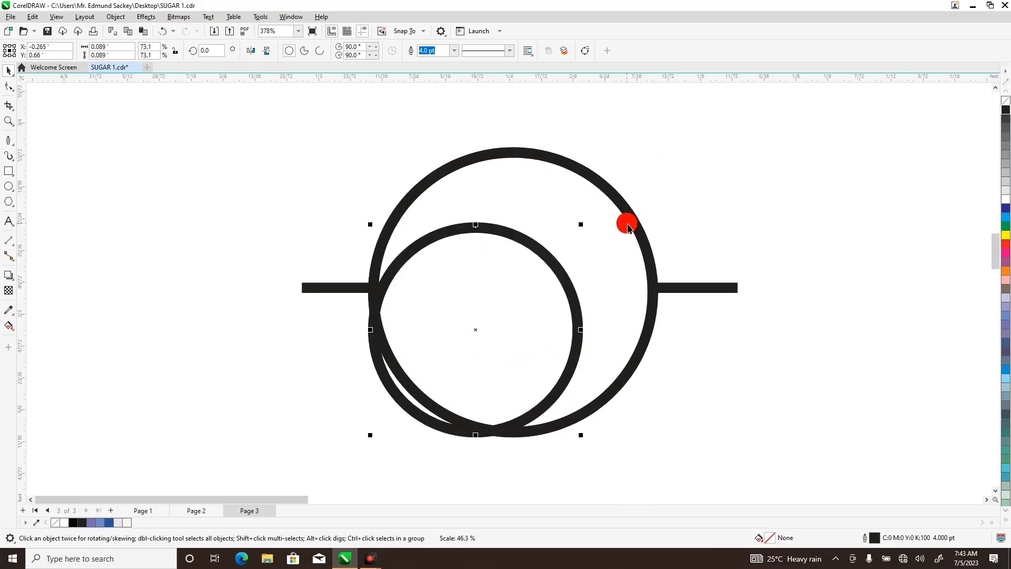
click(166, 33)
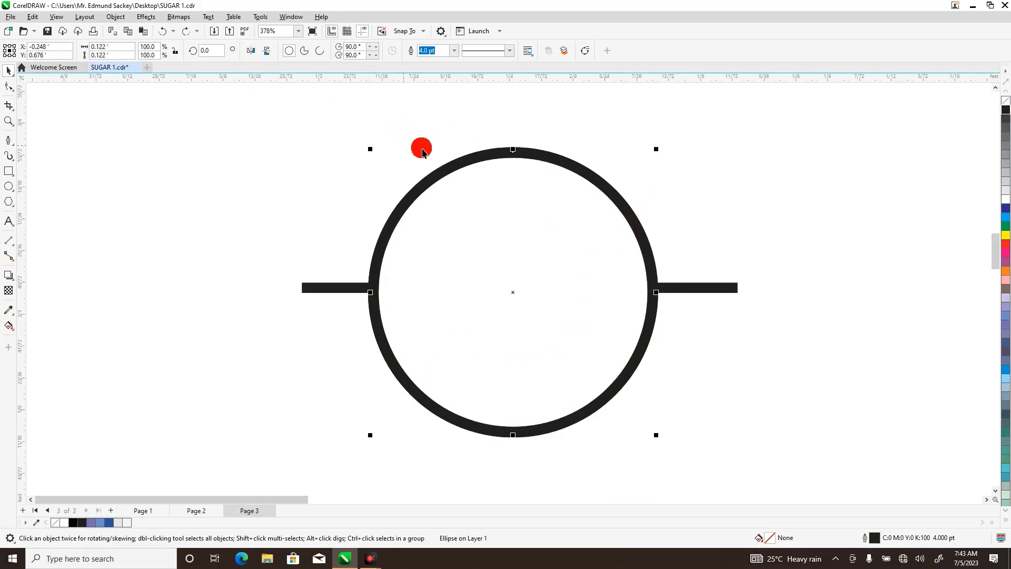
drag(662, 153, 653, 204)
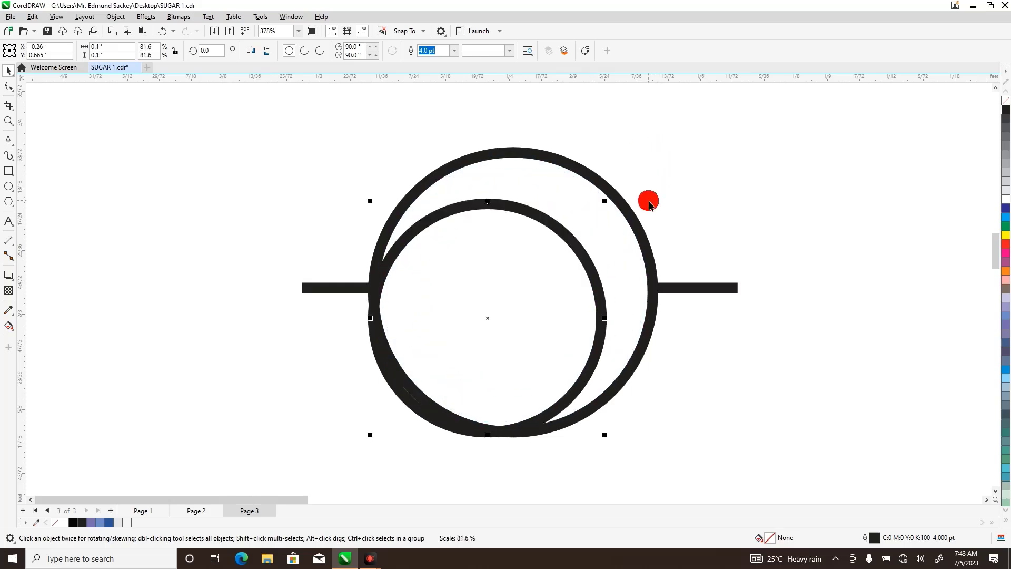
click(163, 31)
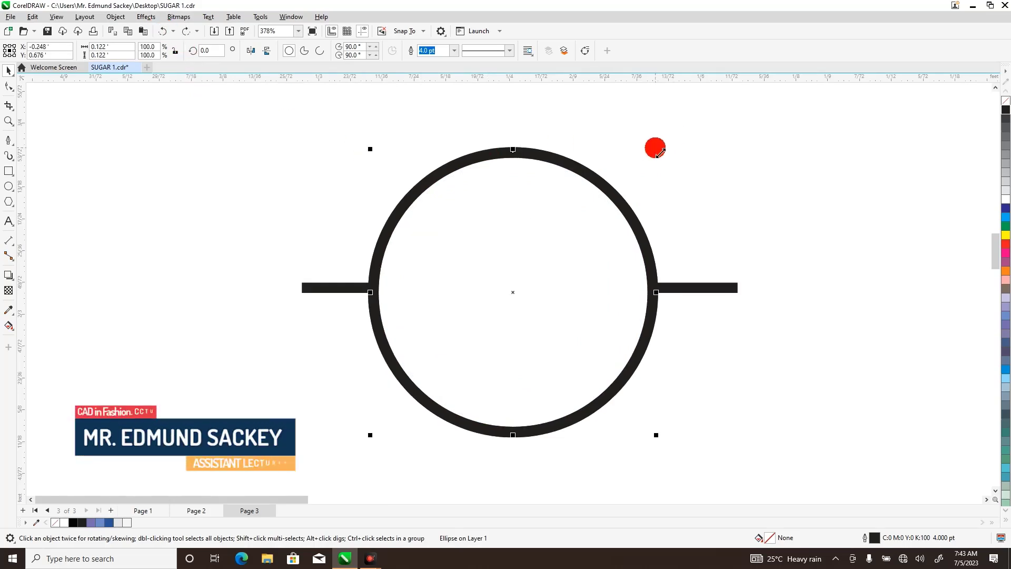
Add a smaller concentric copy of the circle, about 0.073 ft in diameter, inside the original.
drag(659, 152, 642, 208)
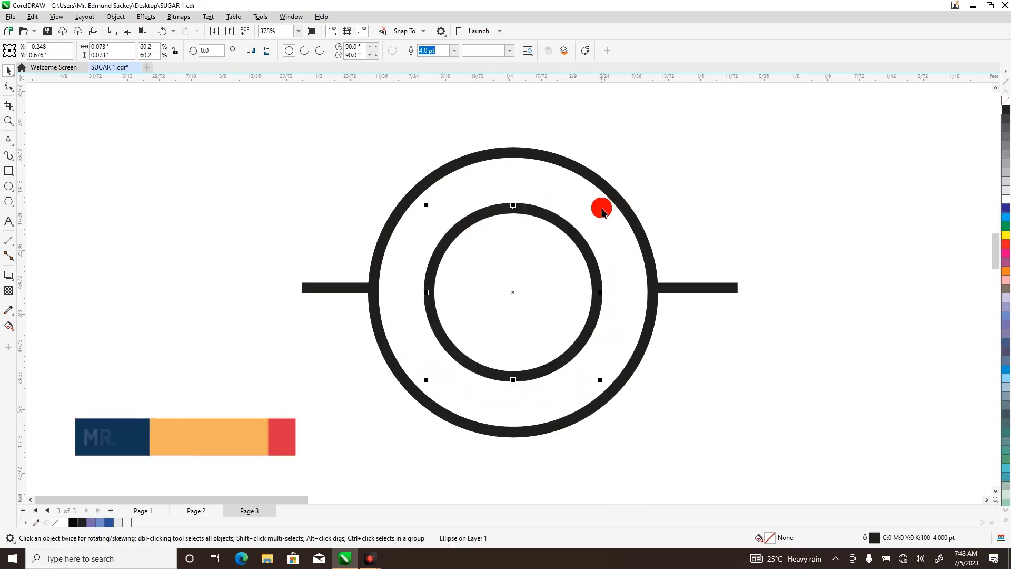
click(9, 121)
key(shift+F4)
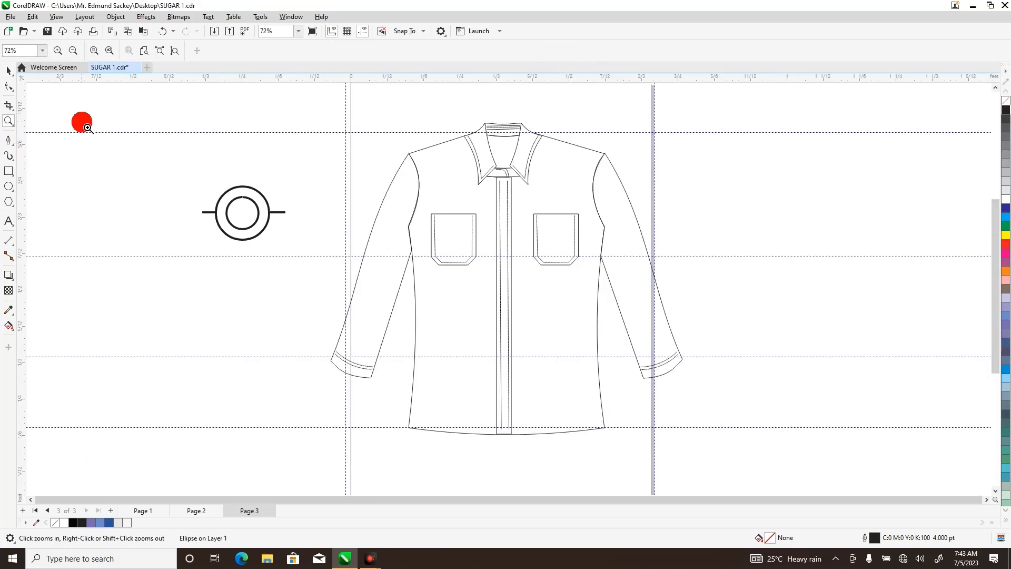
Group the two concentric circles and both side bars into one button object.
click(9, 70)
drag(181, 169, 306, 256)
right_click(255, 218)
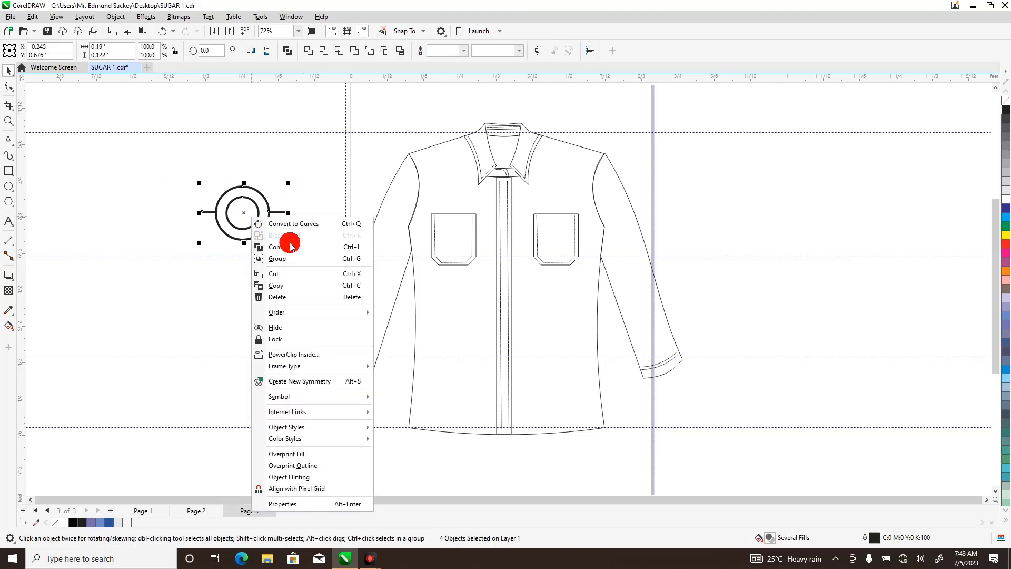
click(285, 259)
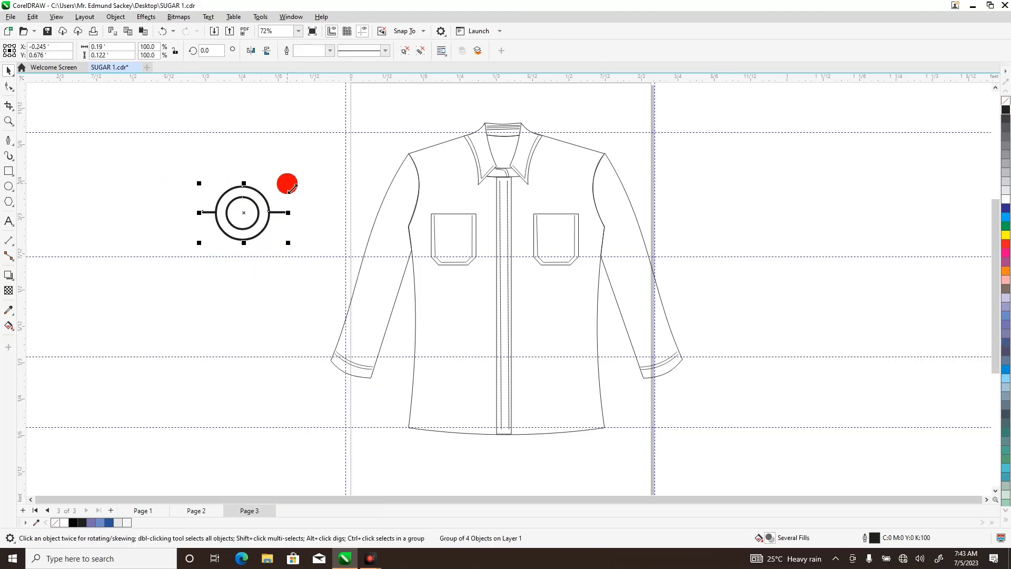
Scale the button group to about 0.054 by 0.035 ft and place it on the left-hand chest pocket at about X 0.235 ft, Y 0.645 ft.
drag(292, 189, 450, 229)
click(256, 213)
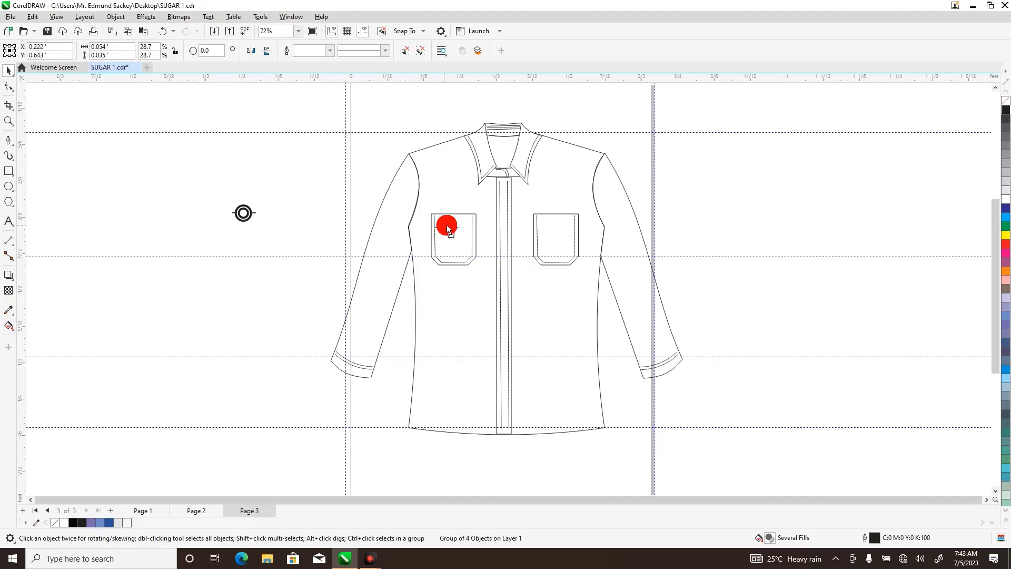
click(8, 121)
drag(404, 191, 567, 255)
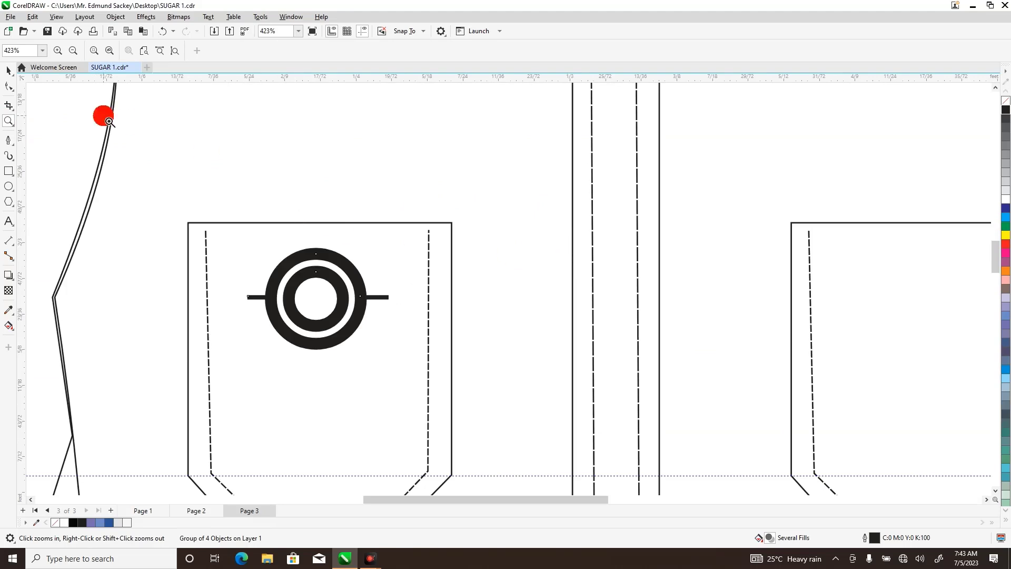
click(12, 76)
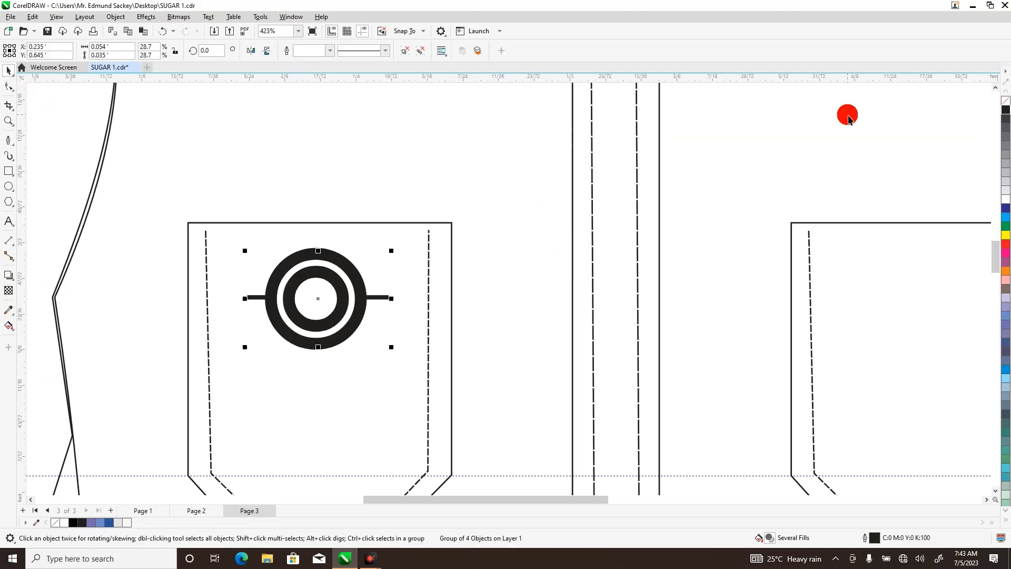
click(1005, 106)
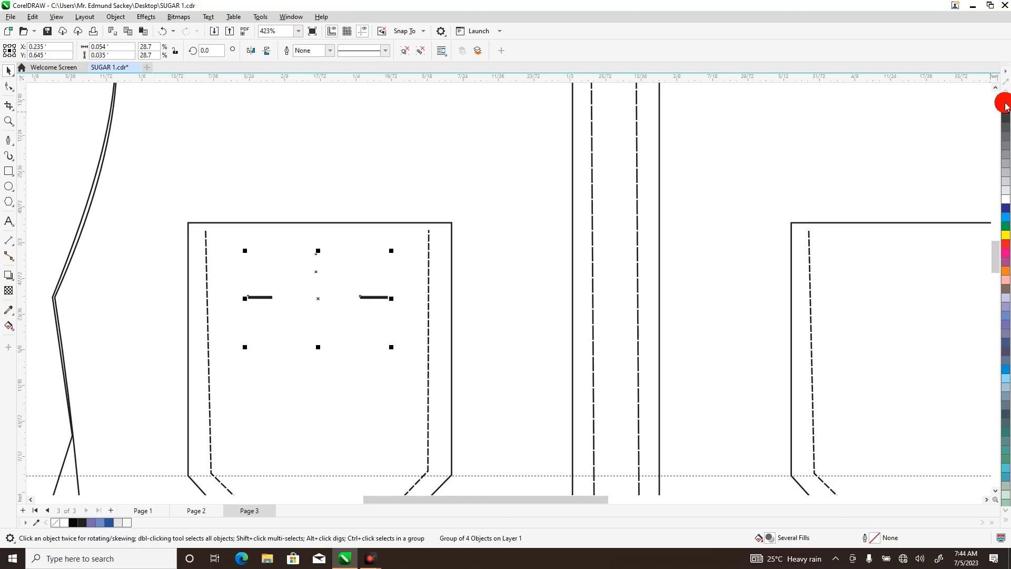
click(162, 30)
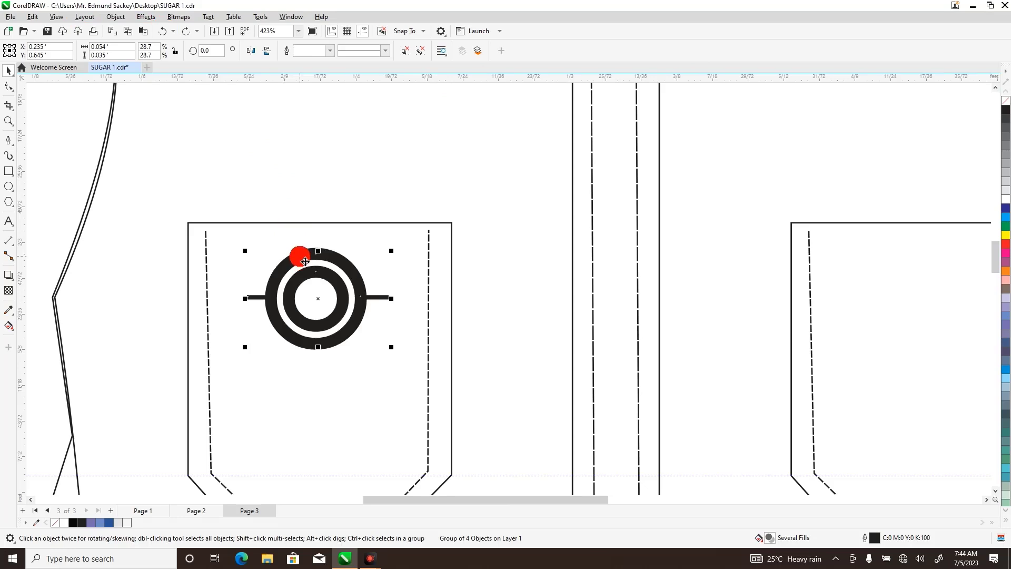
Ungroup all the button's objects and set the outer circle's outline width to 1.5 pt.
right_click(305, 262)
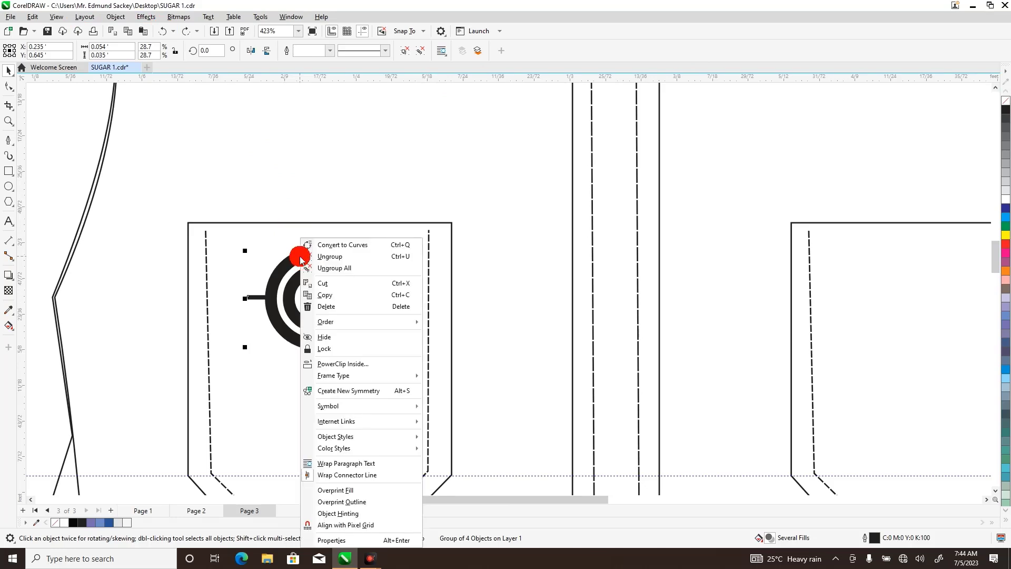
click(340, 267)
click(339, 223)
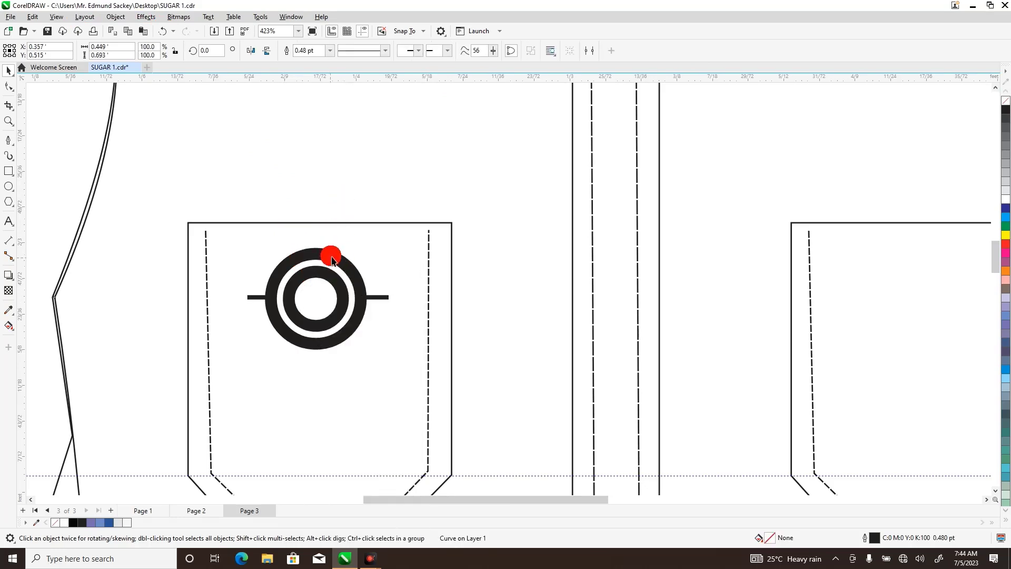
click(332, 260)
click(436, 54)
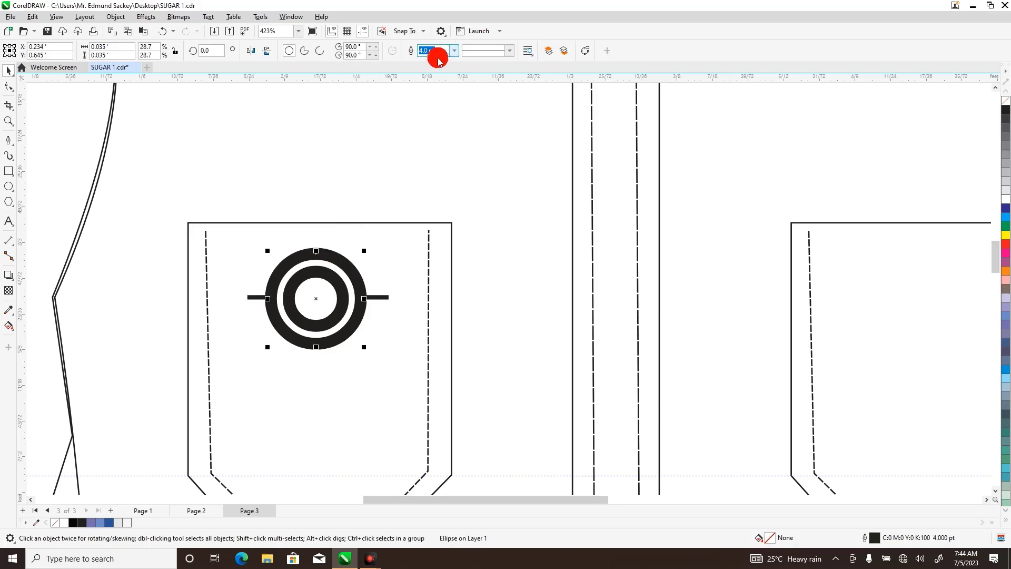
click(454, 51)
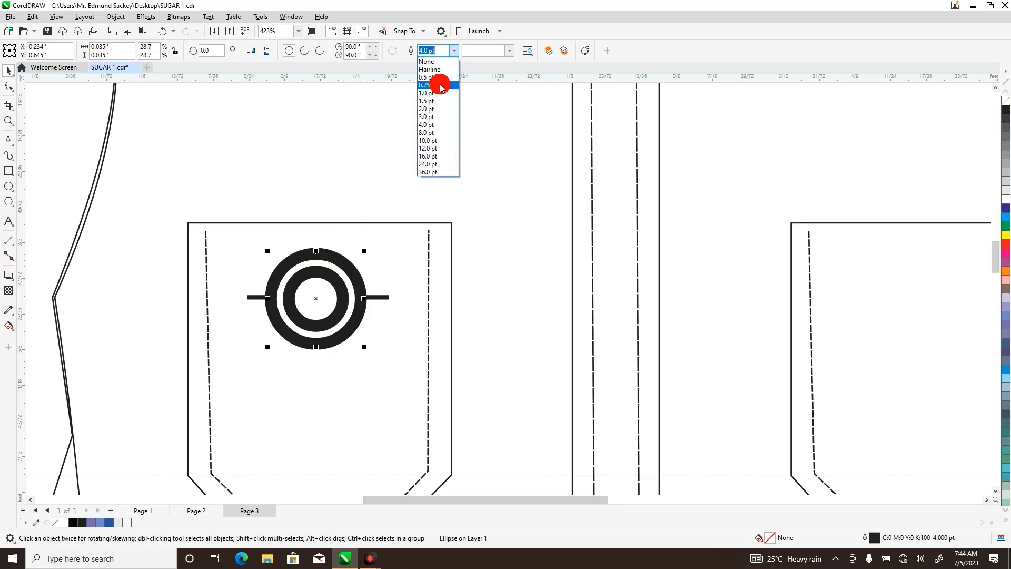
click(435, 101)
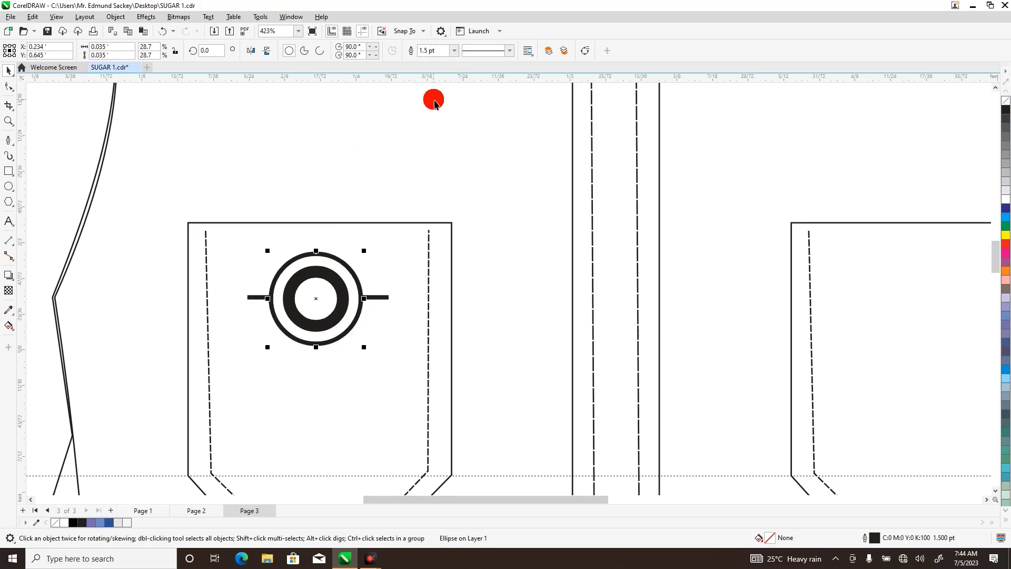
Set the button's inner circle to a 1.5 pt outline width.
click(338, 280)
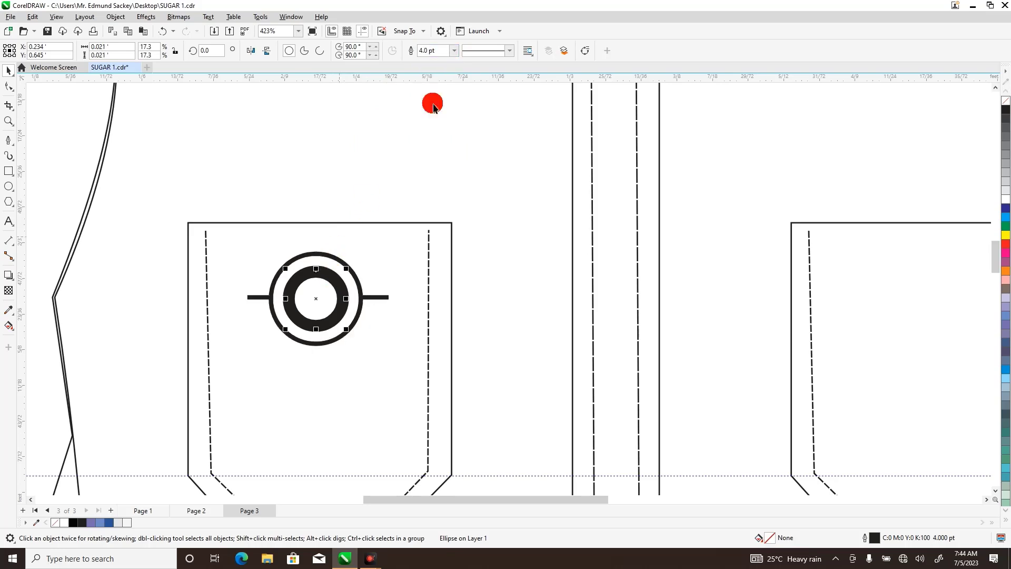
click(453, 51)
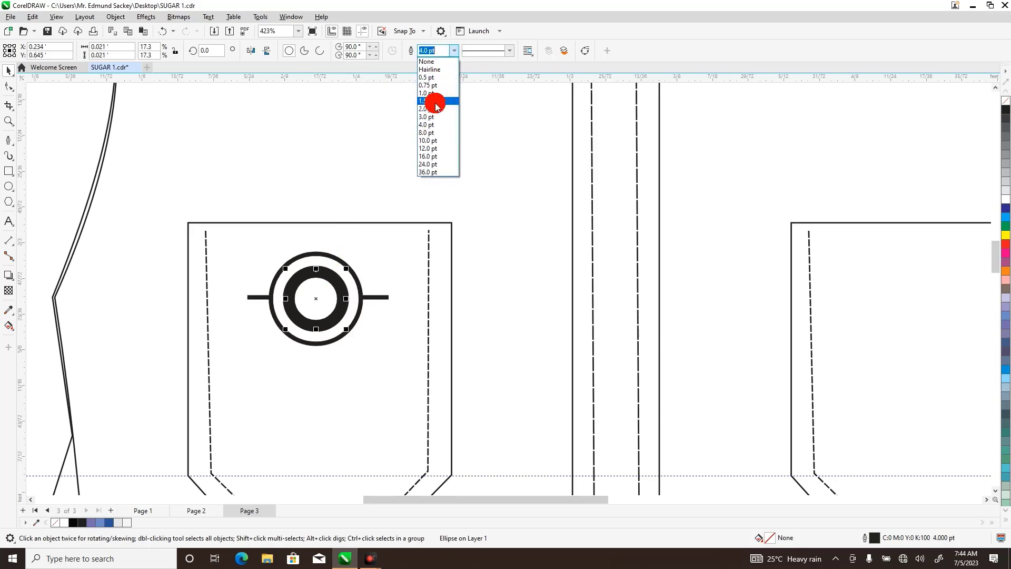
click(435, 101)
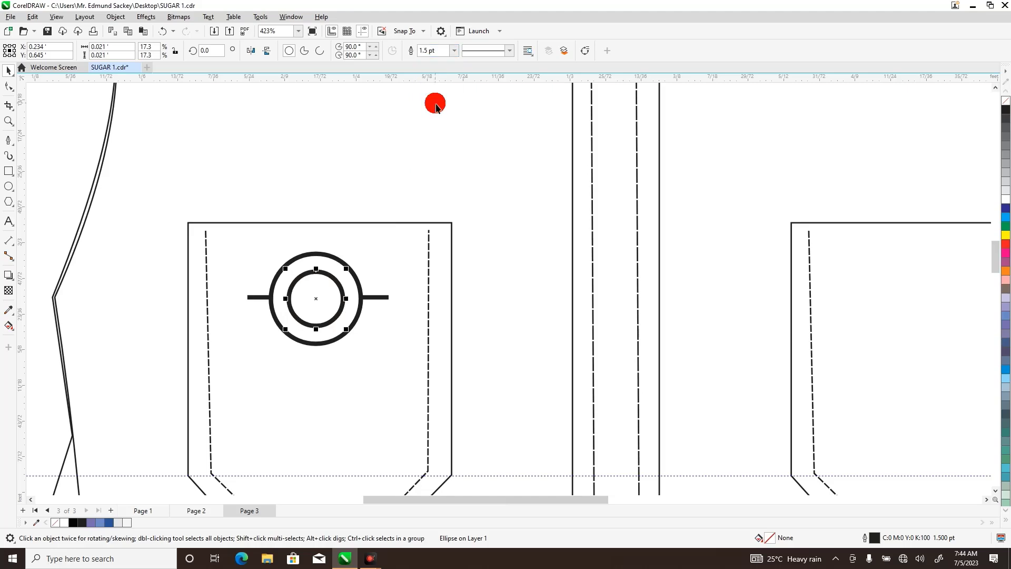
Group the two circles and both side bars on the left-hand chest pocket into one button object.
click(379, 299)
click(269, 184)
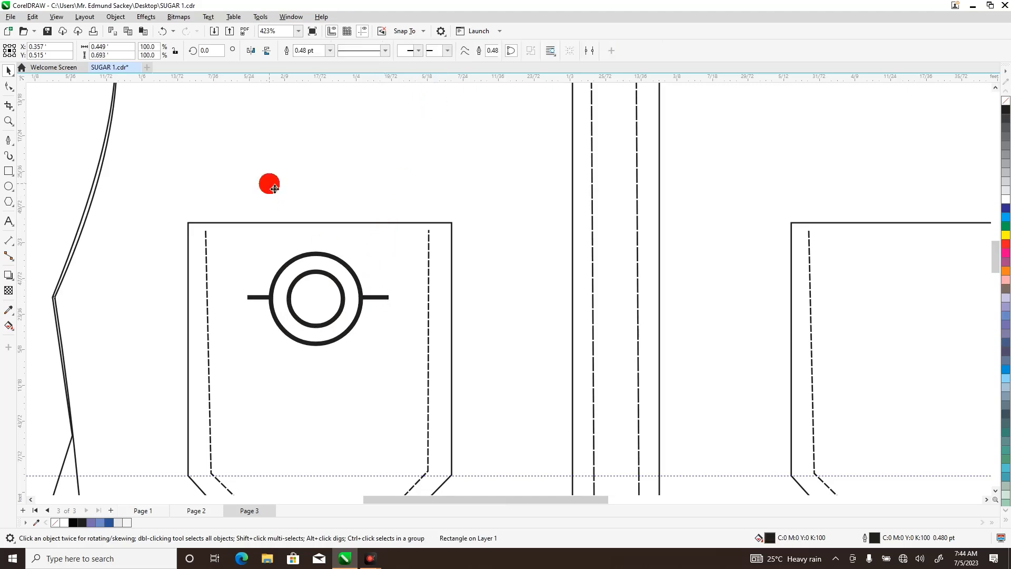
drag(497, 500, 404, 483)
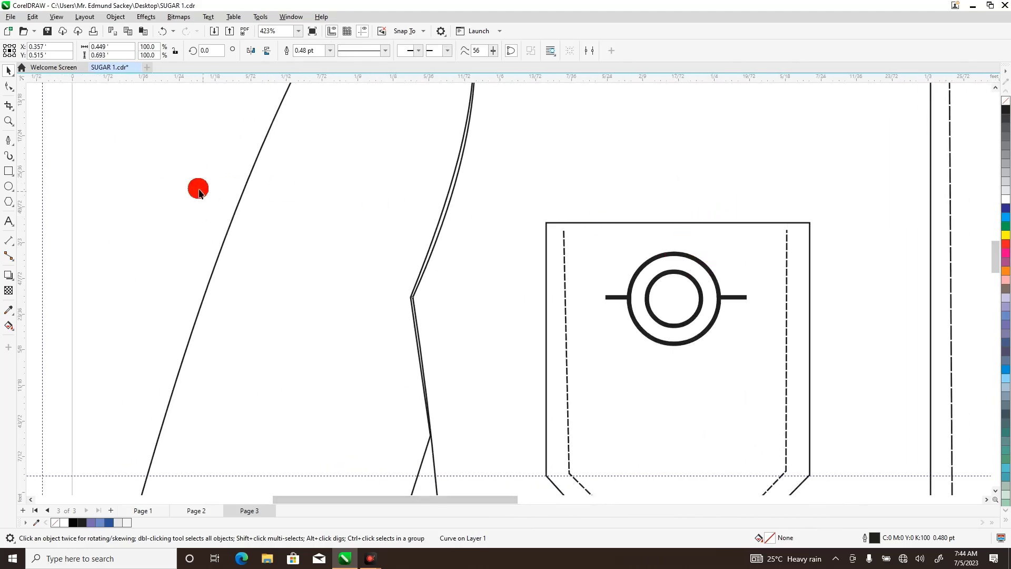
drag(195, 184, 756, 377)
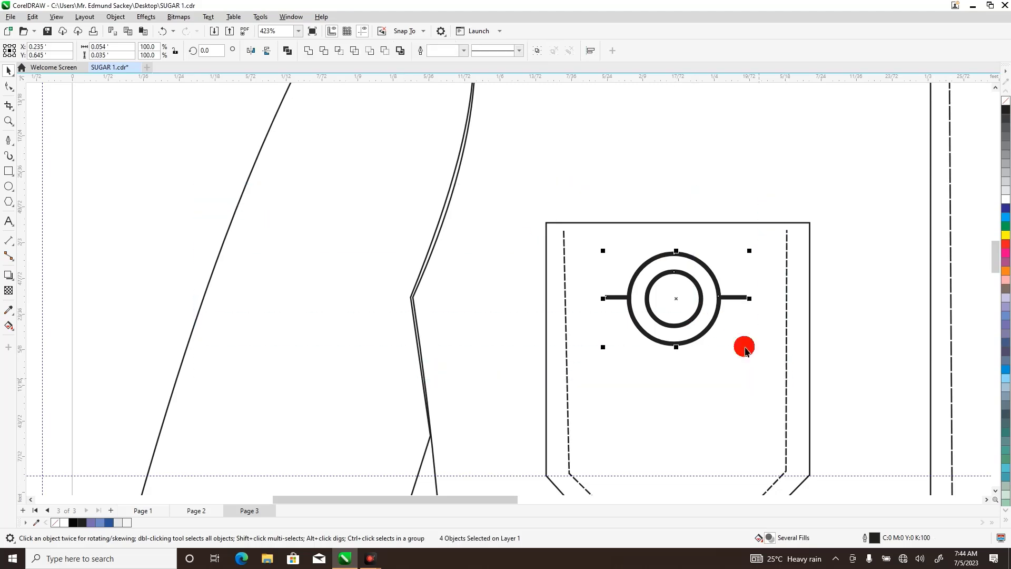
right_click(700, 318)
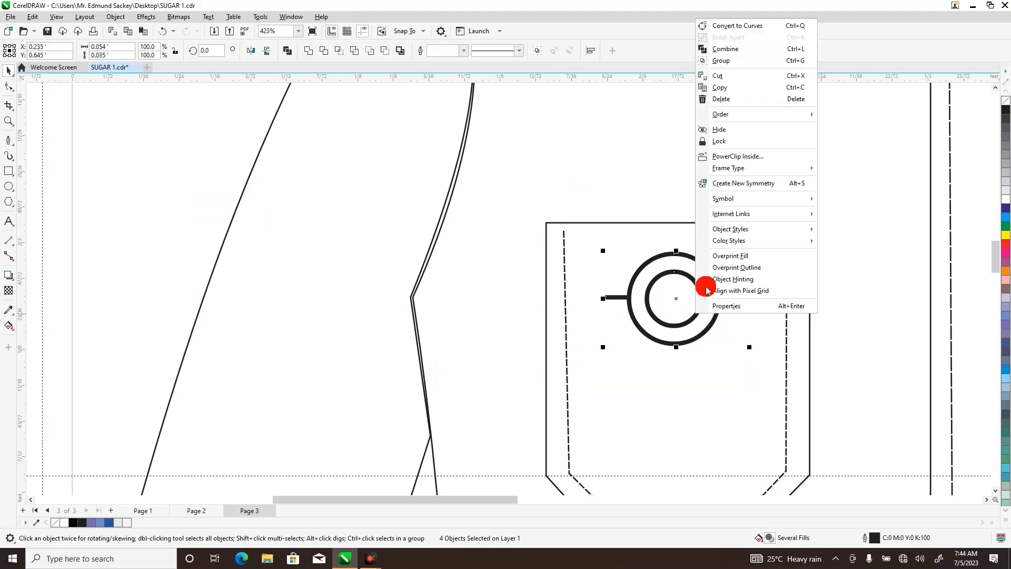
click(716, 62)
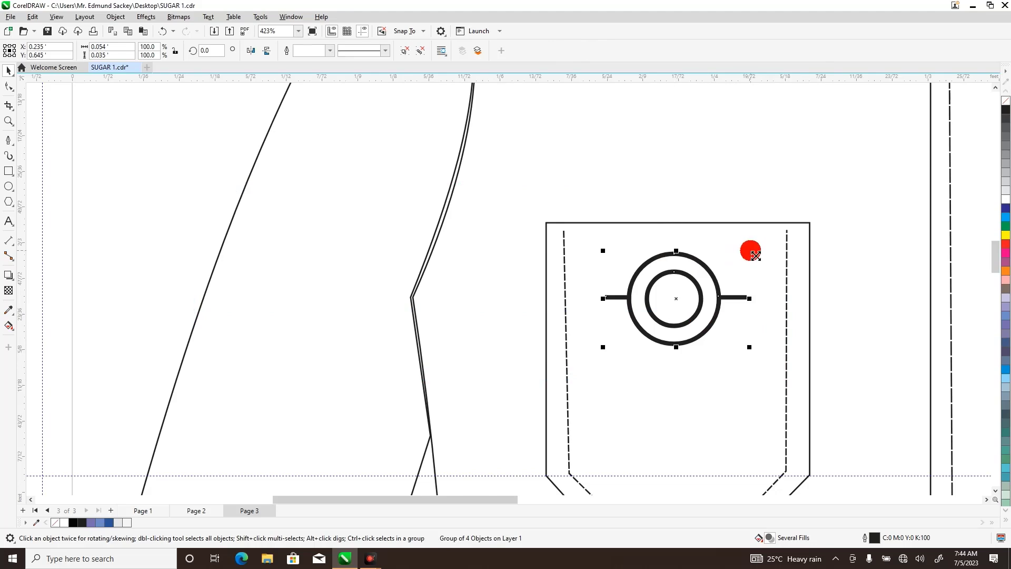
Scale the button group to 40% and place it just below the left-hand pocket's upper edge, at about X 0.232 ft, Y 0.661 ft.
drag(755, 256, 737, 282)
drag(672, 286, 668, 252)
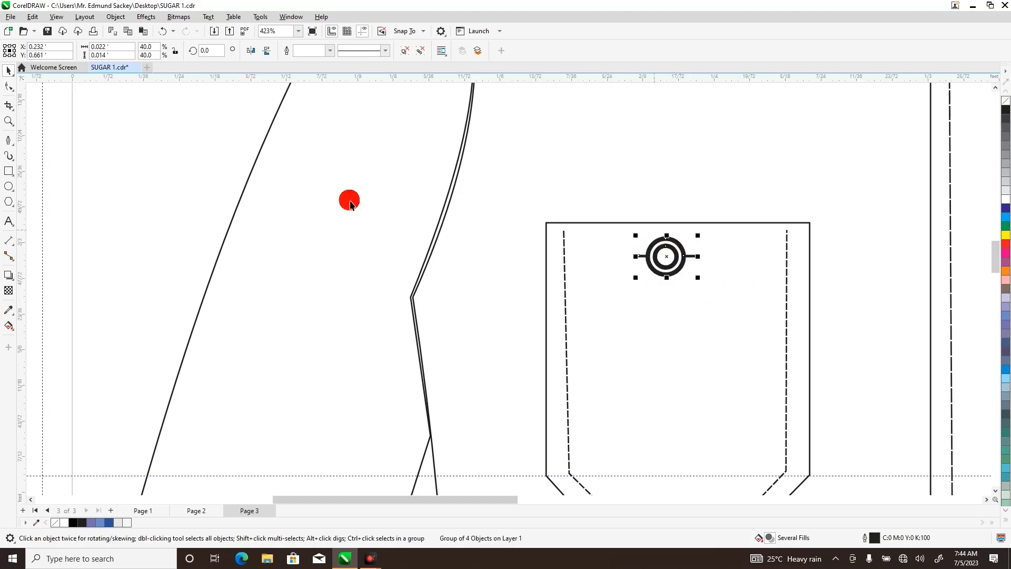
Copy the button group from the left-hand pocket onto the right-hand chest pocket at about X 0.473 ft, Y 0.66 ft.
click(14, 124)
right_click(110, 122)
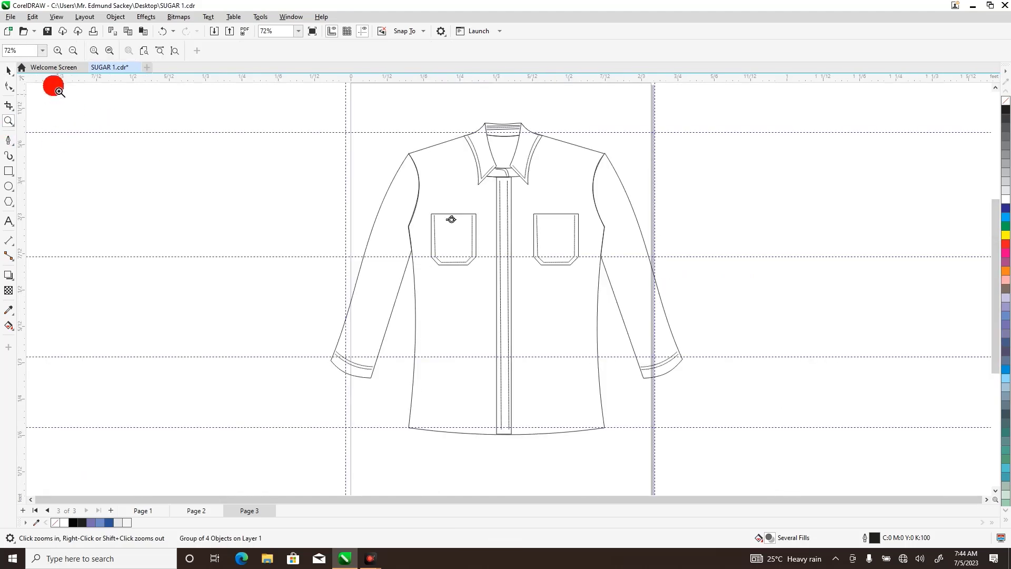
click(10, 72)
click(233, 194)
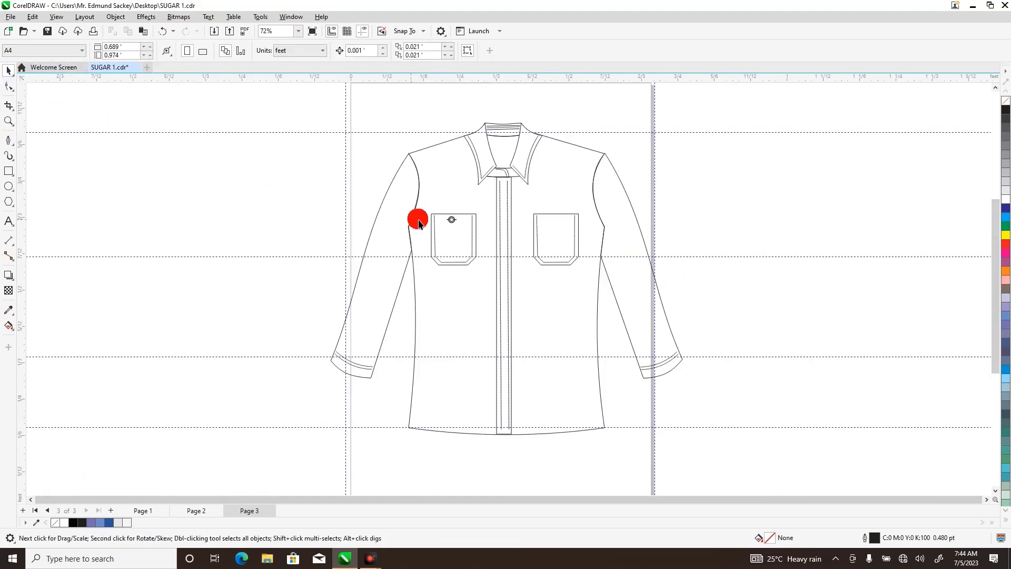
drag(442, 208, 456, 226)
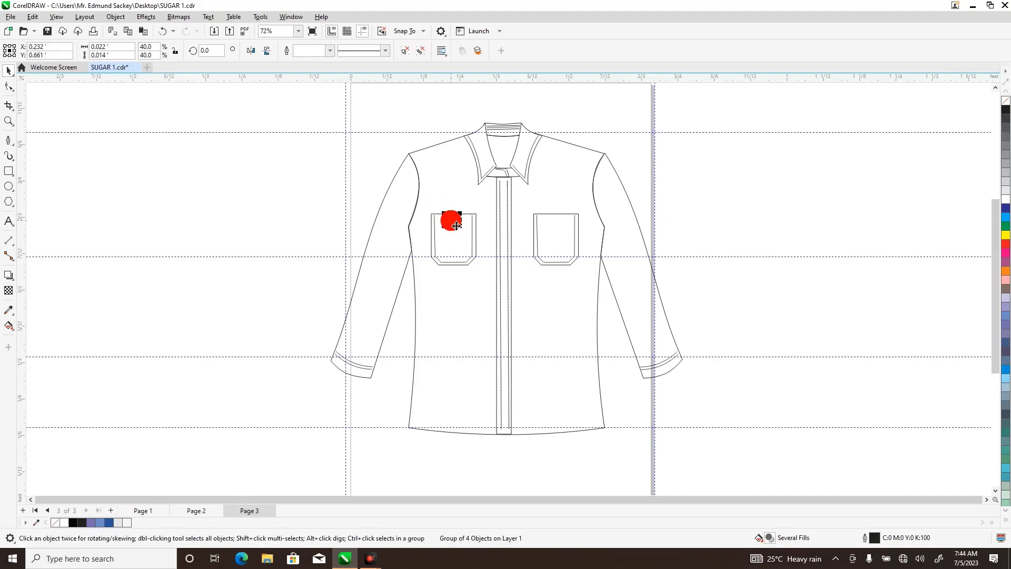
drag(458, 224, 554, 217)
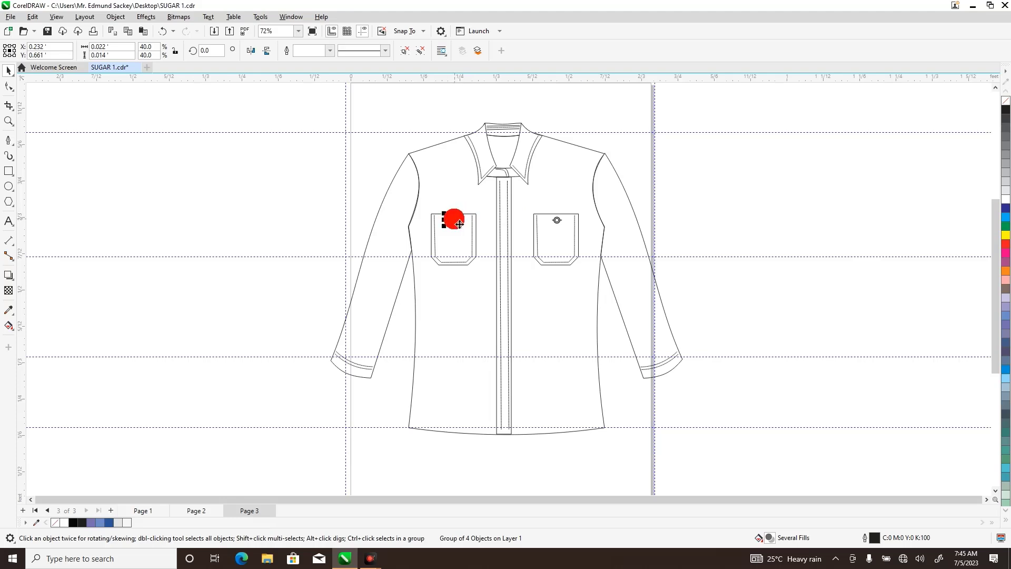
Copy the left-hand pocket button onto the collar stand at about X 0.344 ft, Y 0.767 ft, and onto the placket top at about X 0.35 ft, Y 0.741 ft.
drag(460, 225, 499, 186)
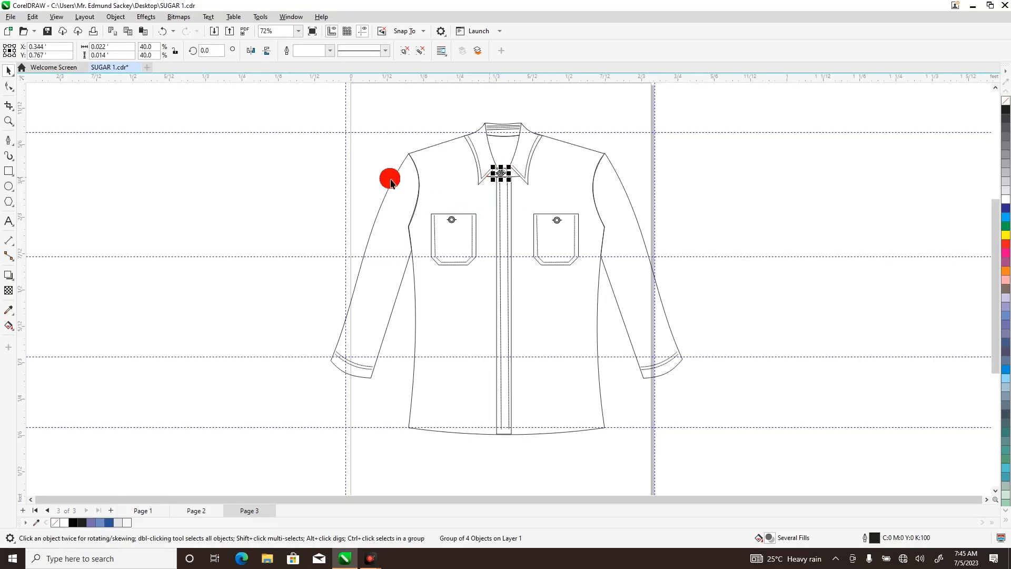
click(309, 172)
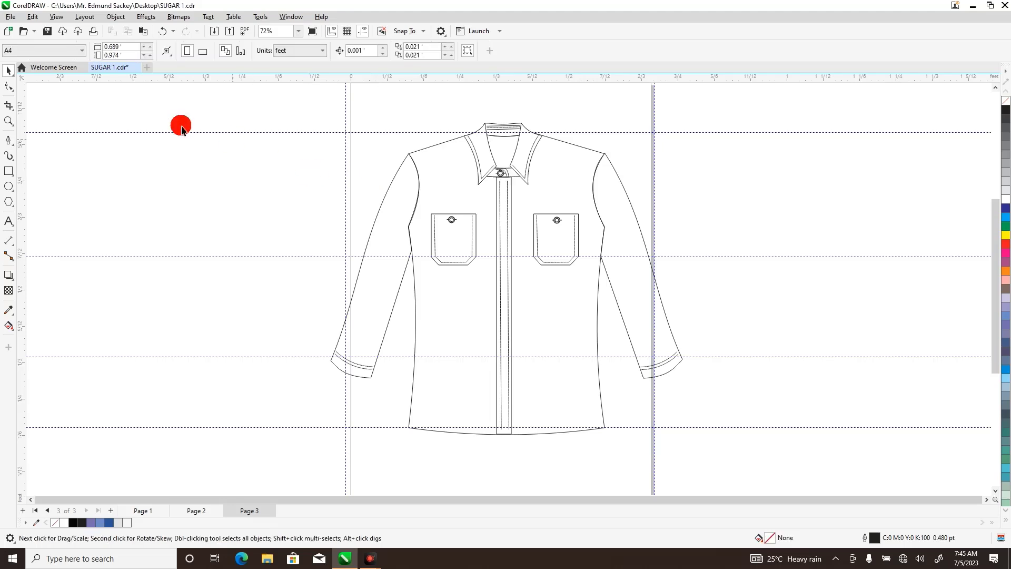
click(7, 121)
drag(464, 156, 560, 435)
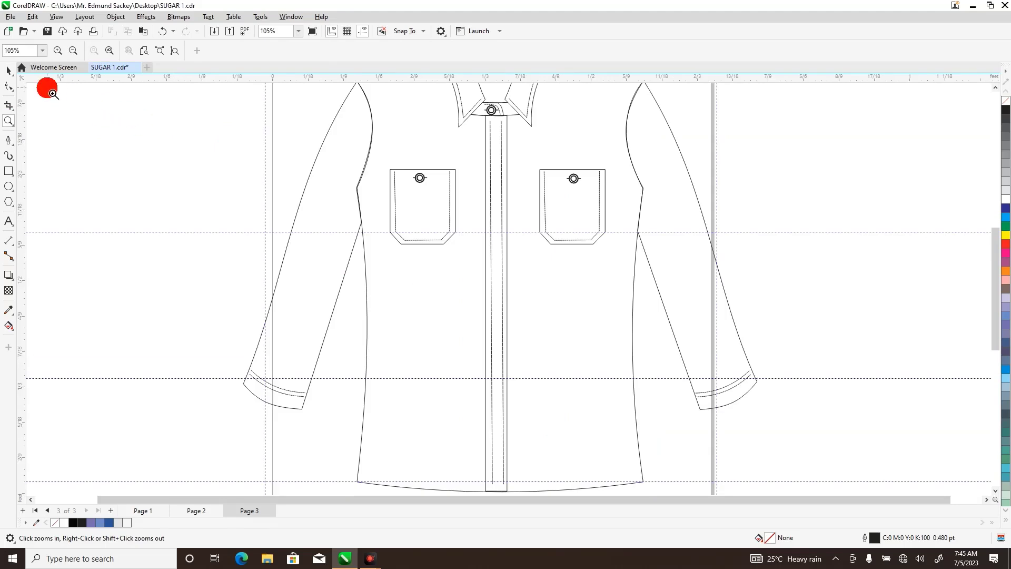
click(9, 70)
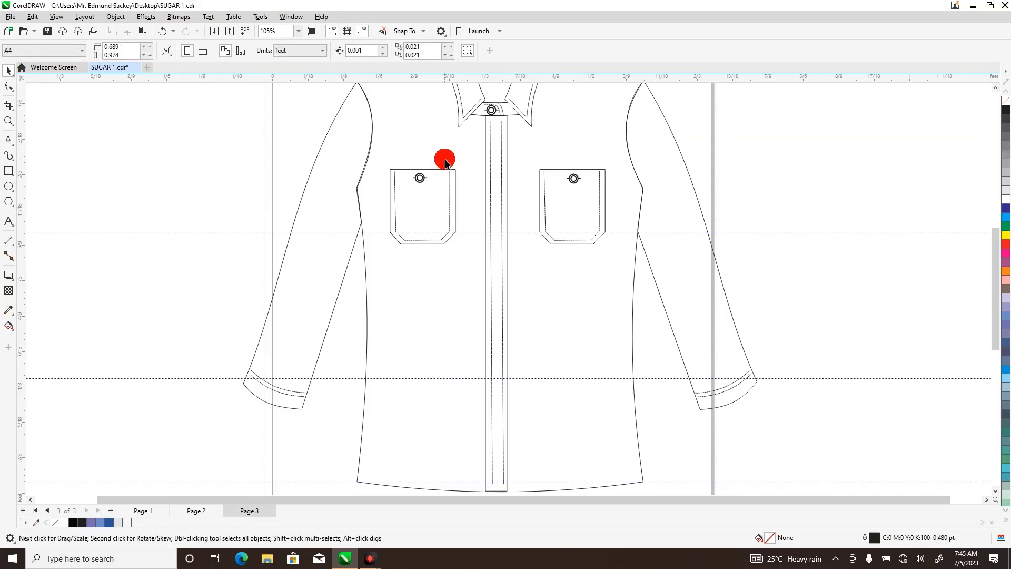
click(425, 182)
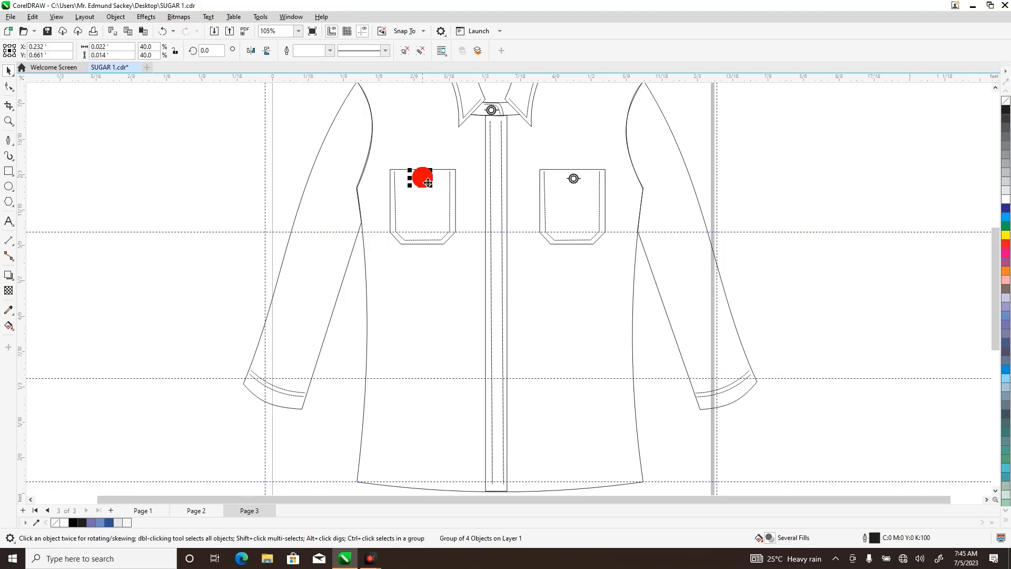
drag(425, 182, 494, 128)
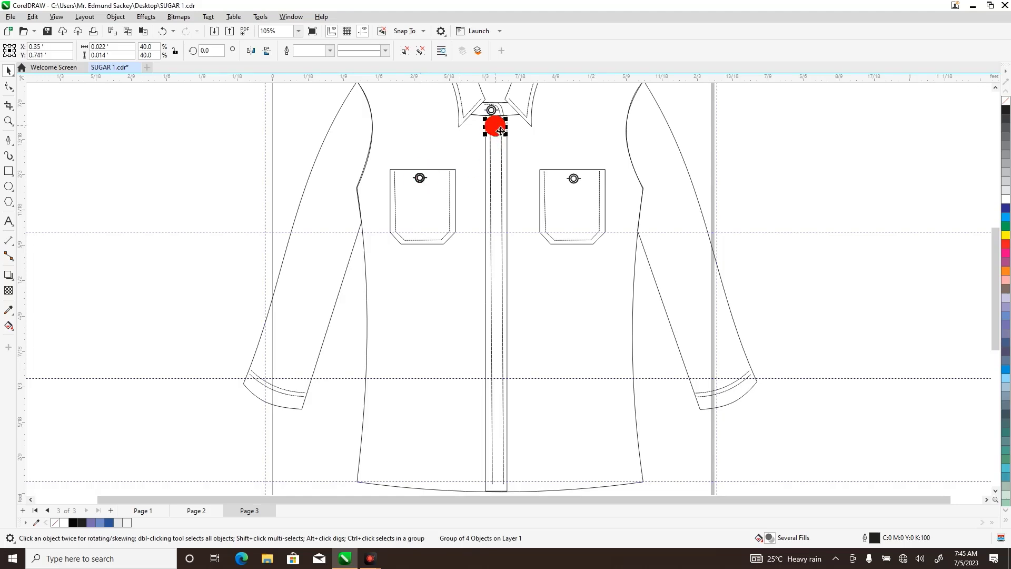
Delete the surplus button copies stacked on the left-hand chest pocket, and undo the last deletion to keep one button there.
drag(500, 131, 426, 184)
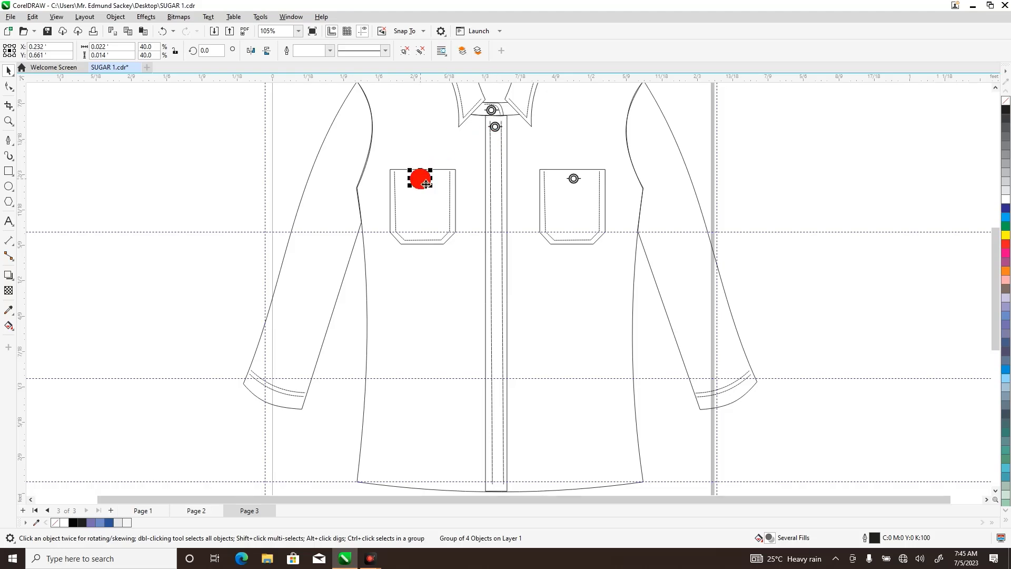
key(Escape)
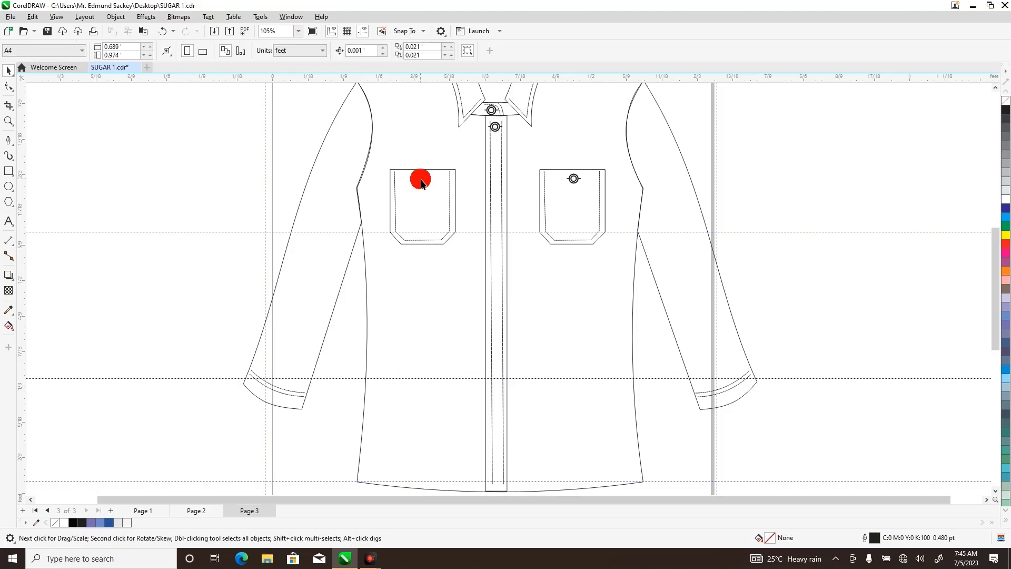
click(426, 184)
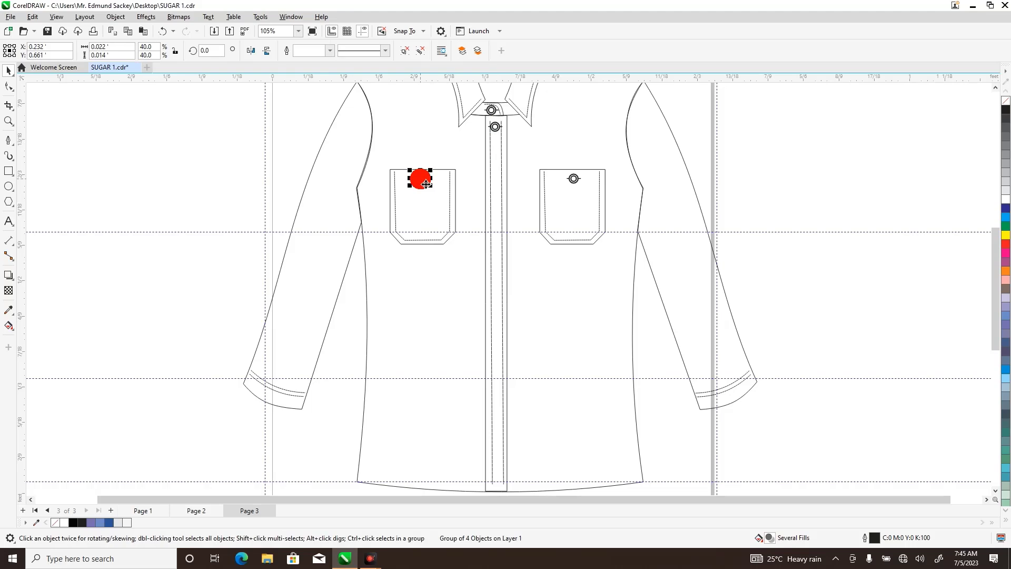
key(Escape)
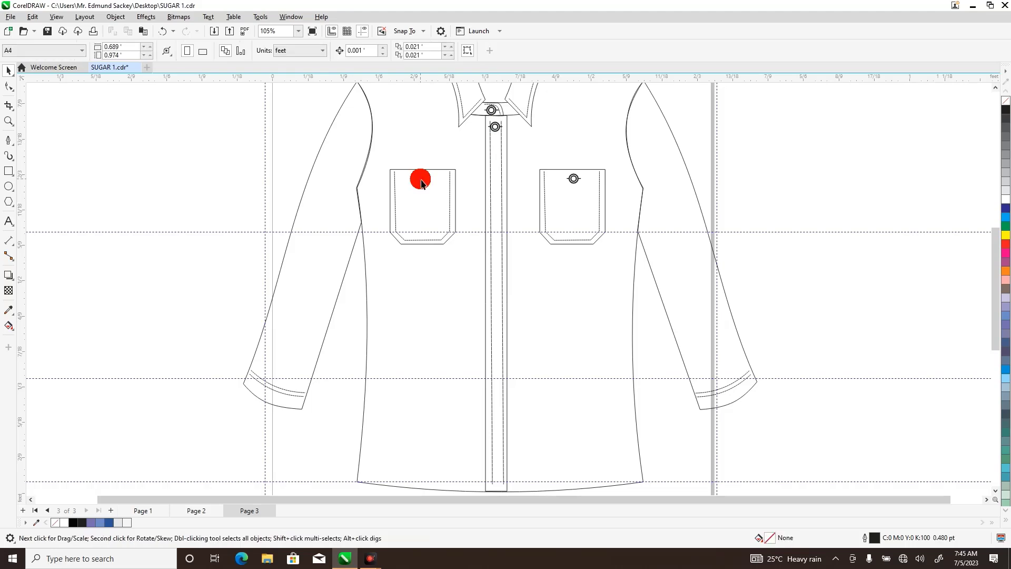
key(Escape)
click(163, 32)
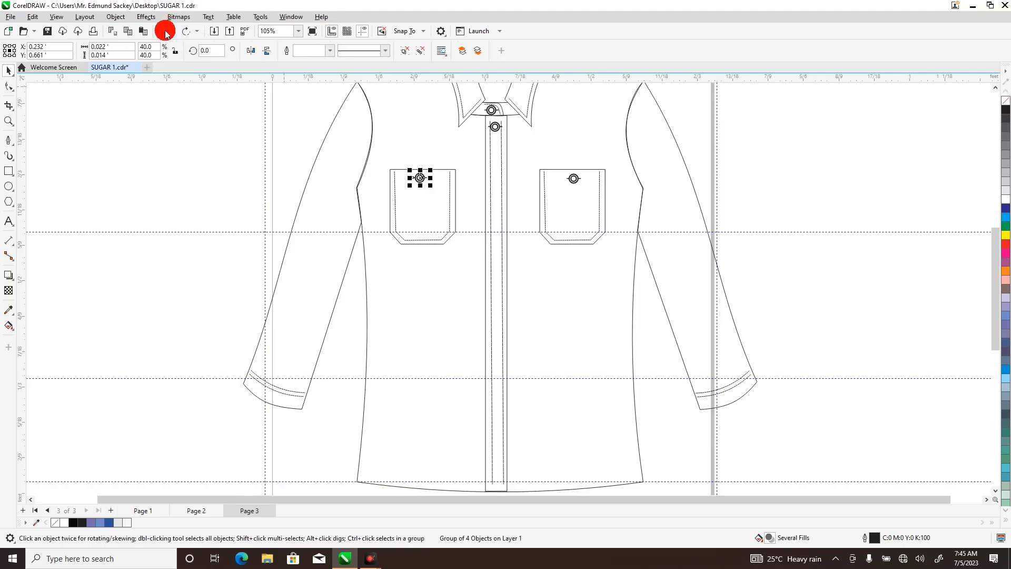
Rotate the top placket button to about 269.8° so its side bars run vertically, and nudge it between the stitch lines at about X 0.351 ft.
click(8, 122)
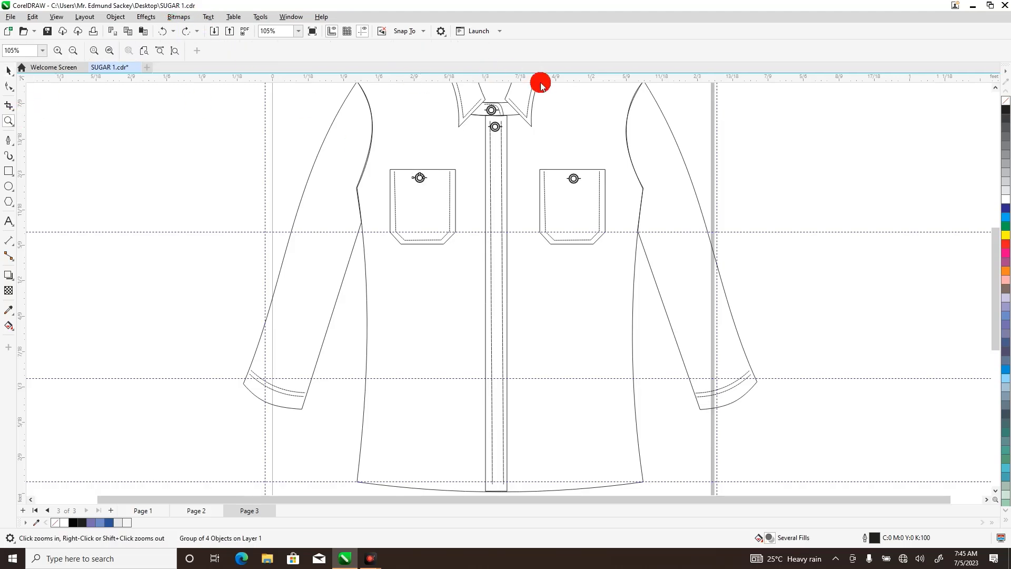
drag(476, 106, 519, 159)
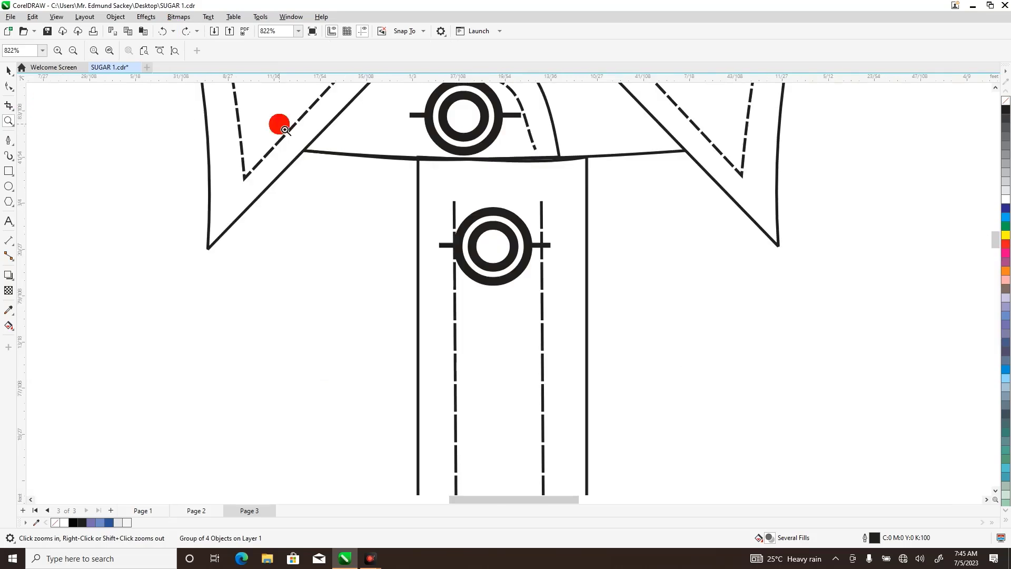
click(8, 70)
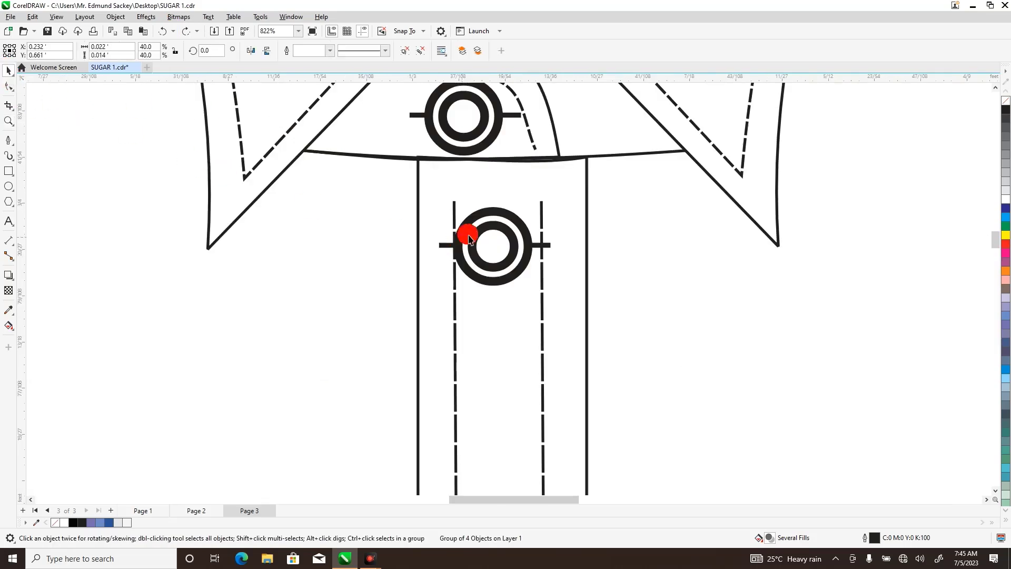
click(486, 235)
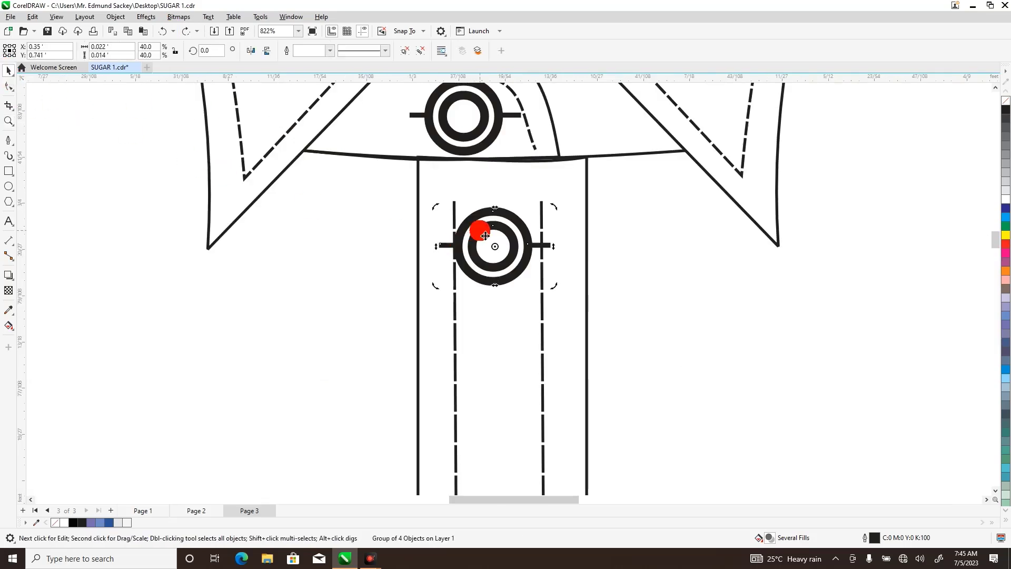
click(485, 235)
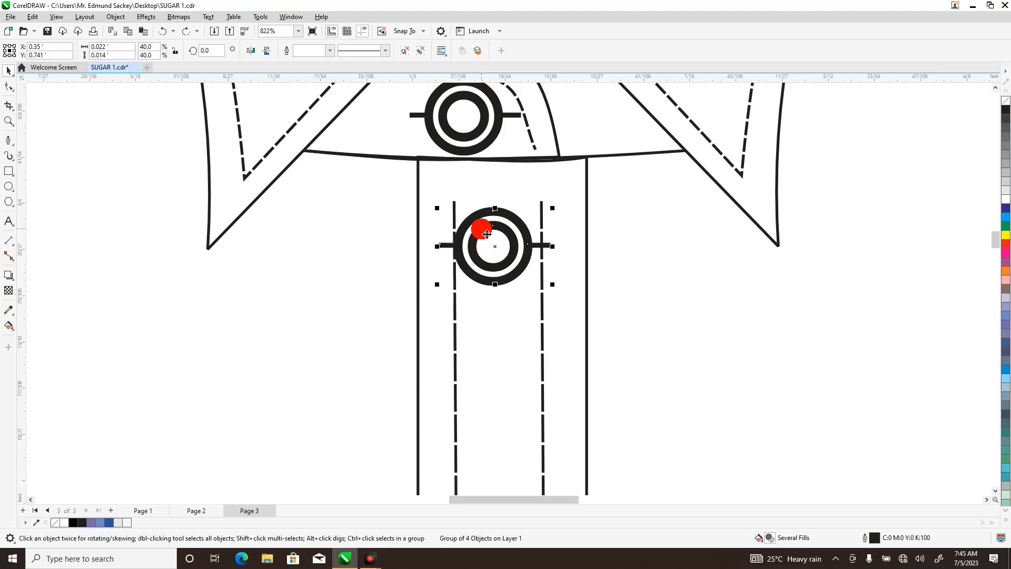
click(487, 234)
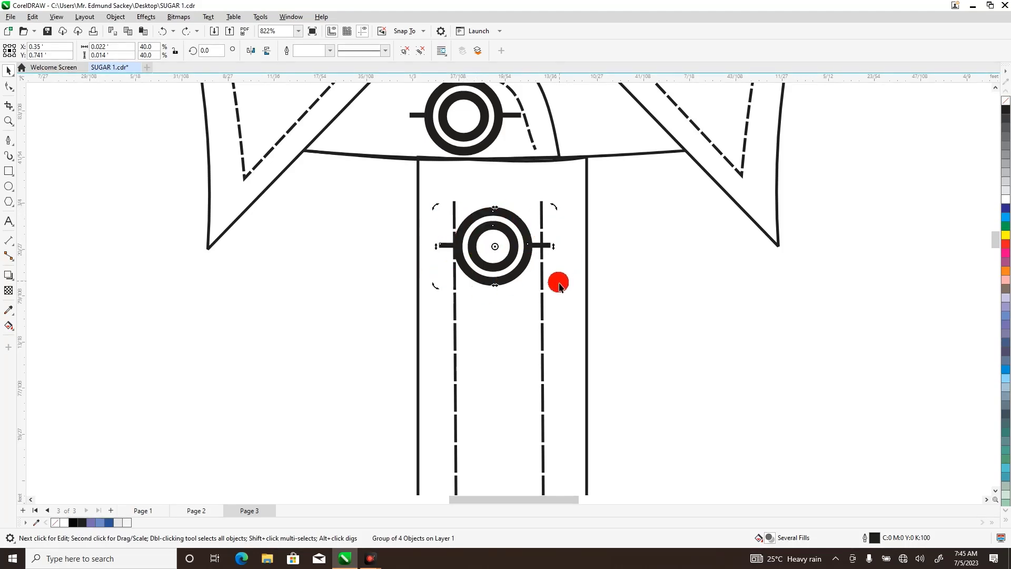
drag(559, 290, 429, 353)
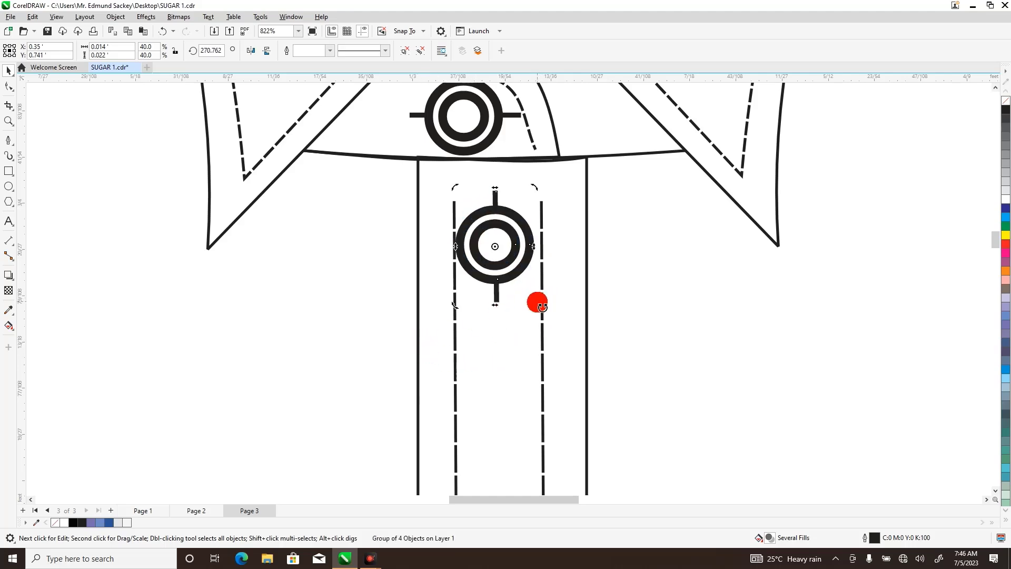
drag(539, 311, 537, 311)
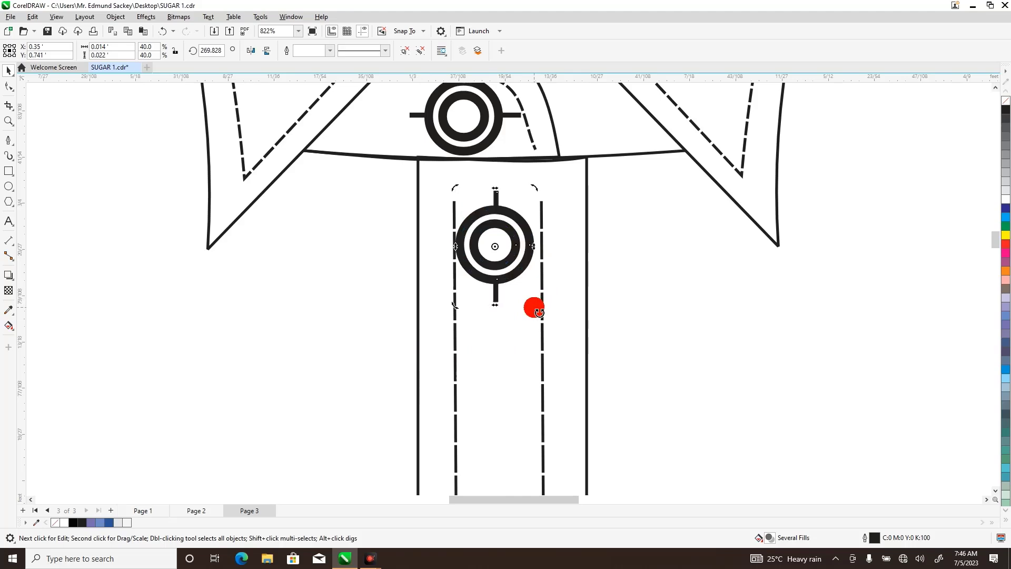
key(Right)
key(Right)
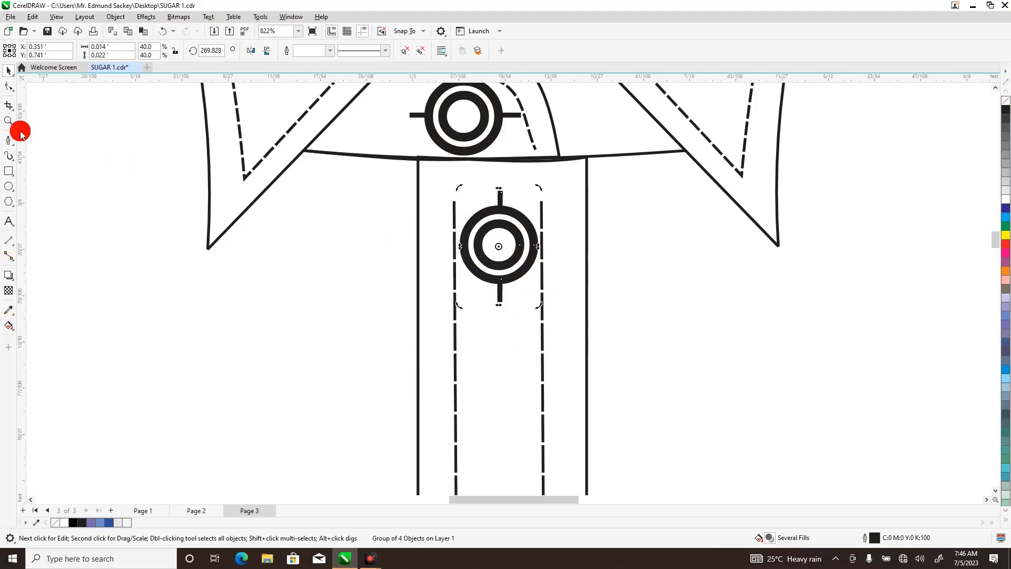
click(7, 121)
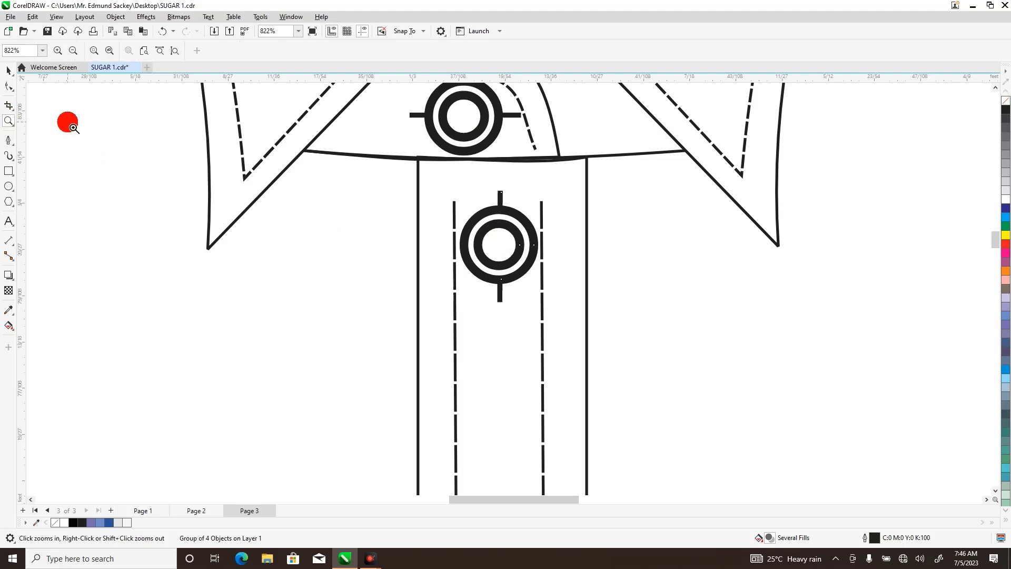
right_click(68, 122)
click(8, 70)
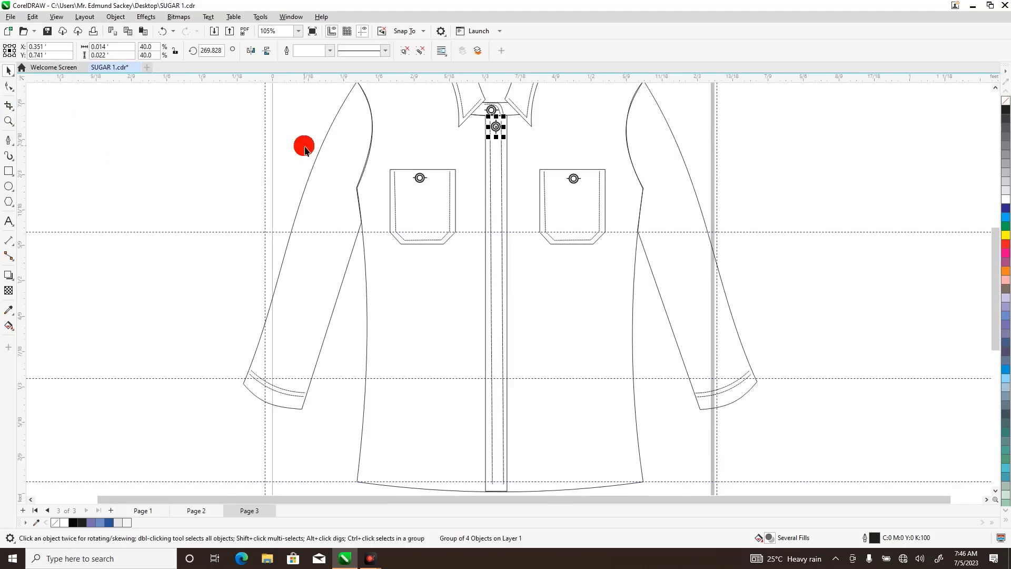
click(498, 126)
right_click(503, 131)
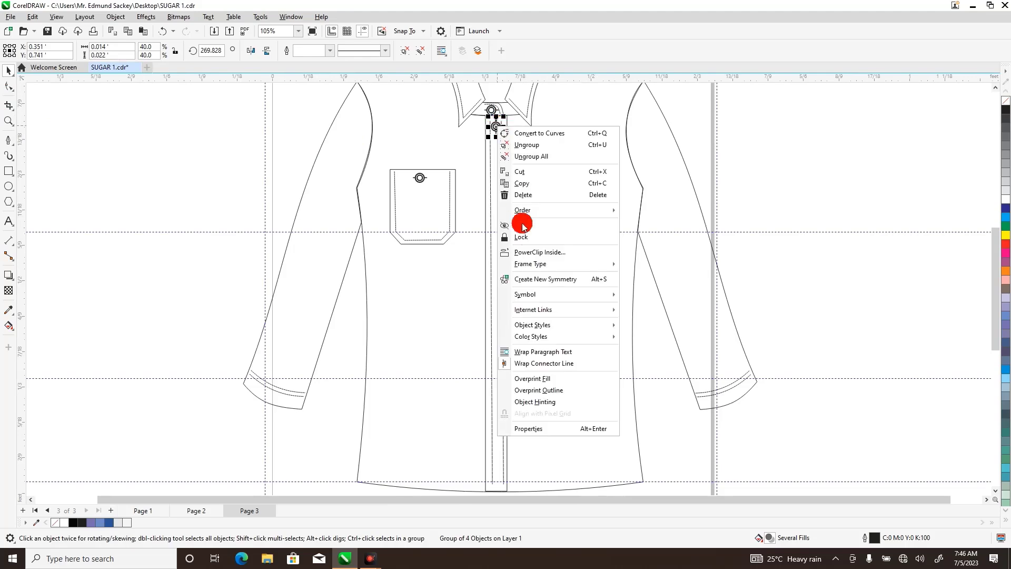
mouse_move(523, 210)
click(235, 169)
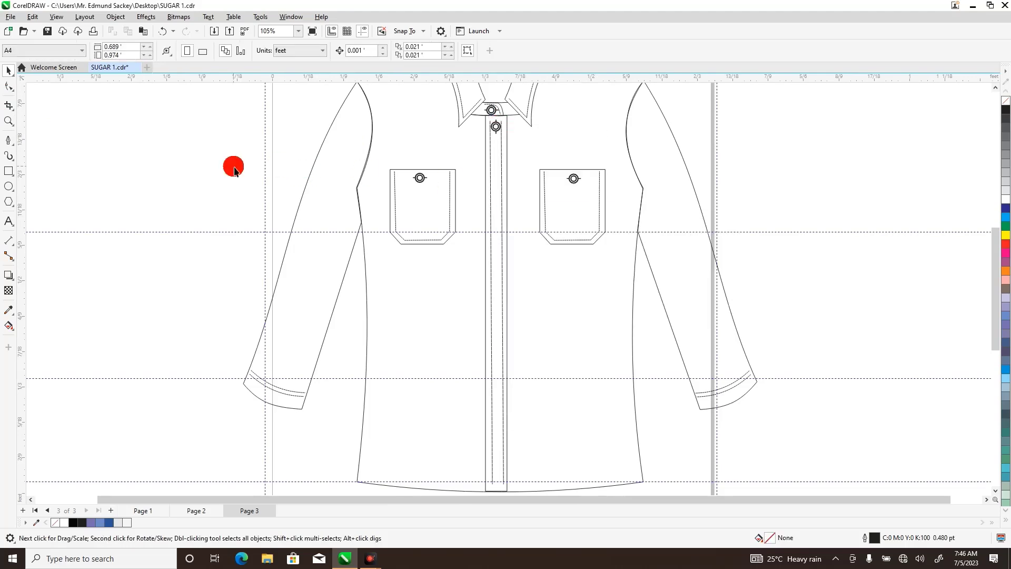
Place five copies of the rotated button down the placket at about Y 0.655, 0.559, 0.457, 0.346 and 0.225 ft.
click(498, 131)
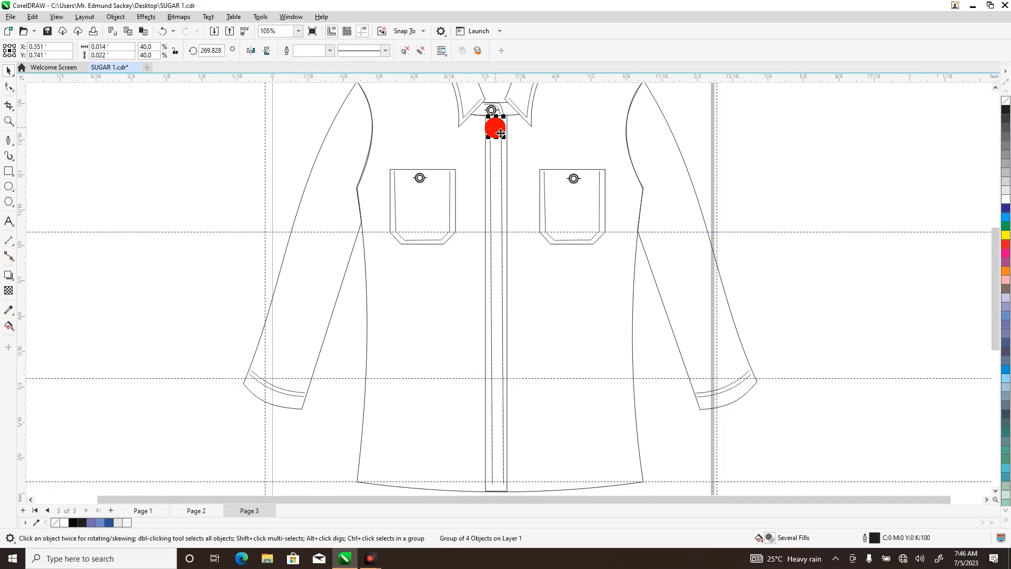
drag(497, 129, 495, 181)
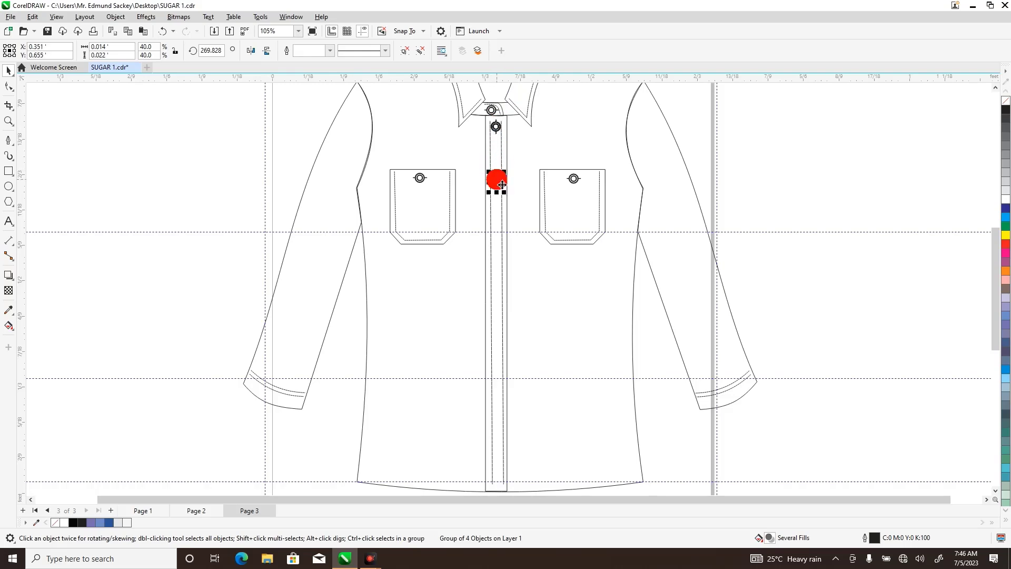
click(498, 127)
drag(497, 127, 500, 250)
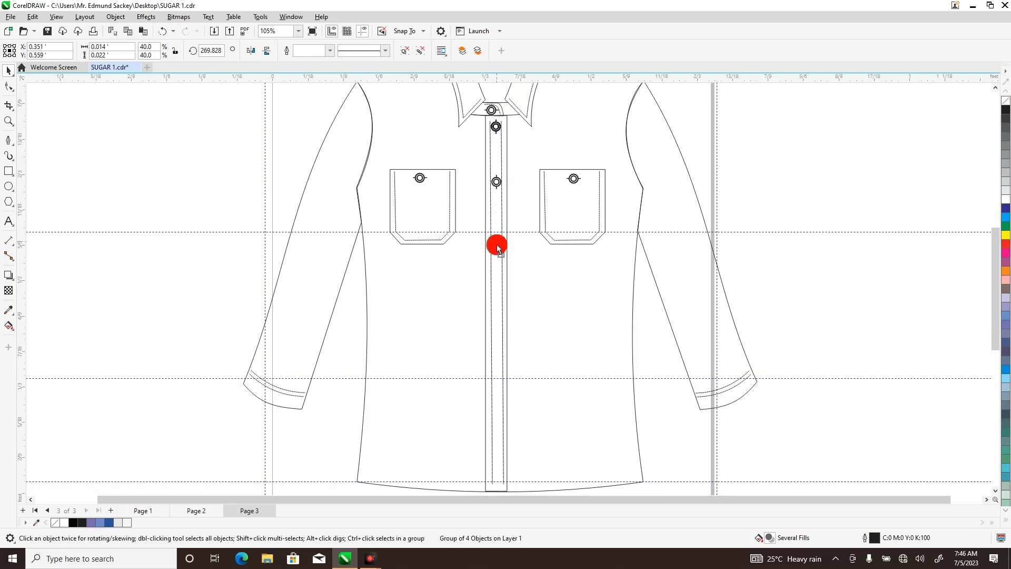
drag(494, 126, 500, 310)
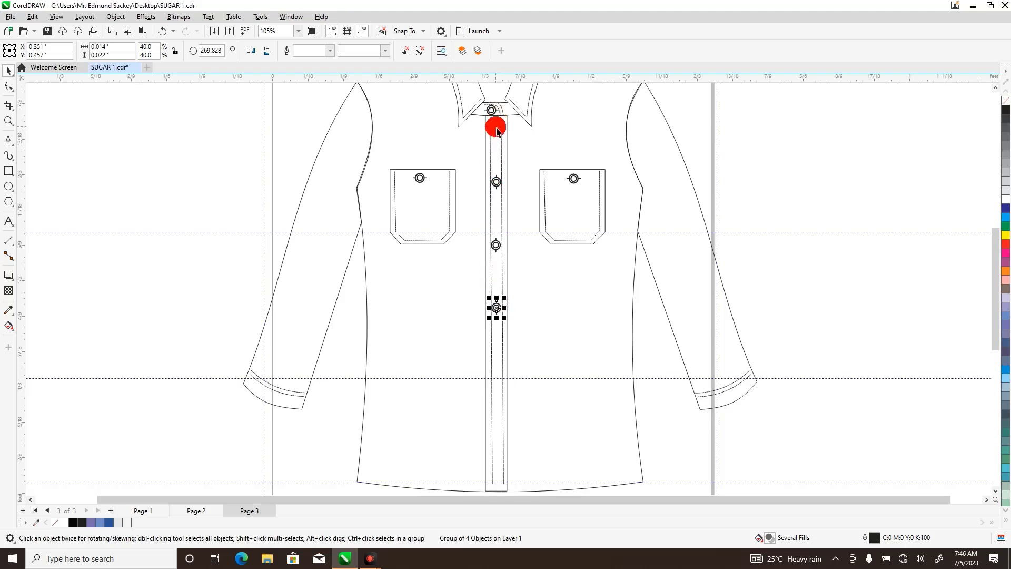
drag(495, 126, 498, 379)
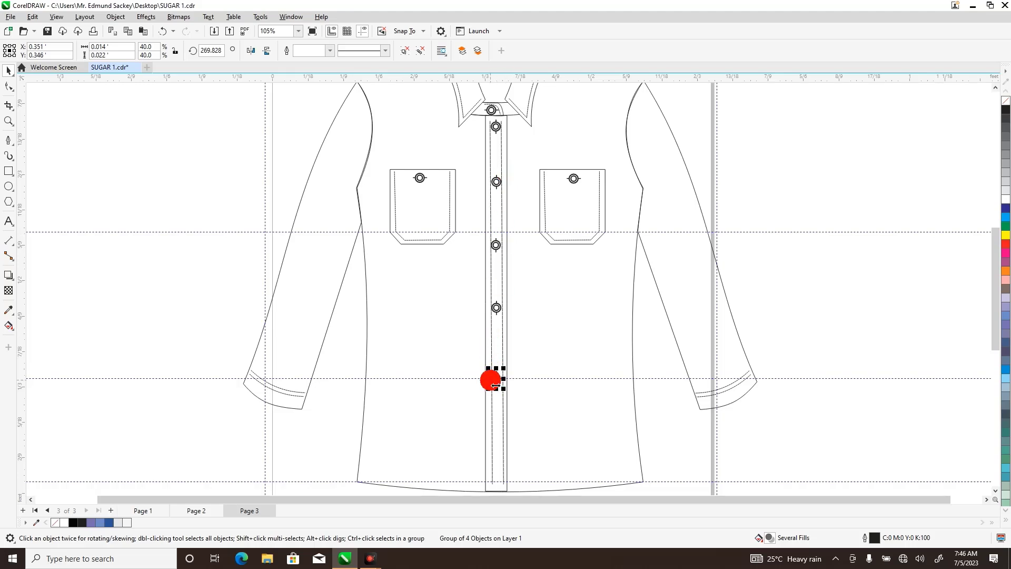
drag(495, 386, 498, 457)
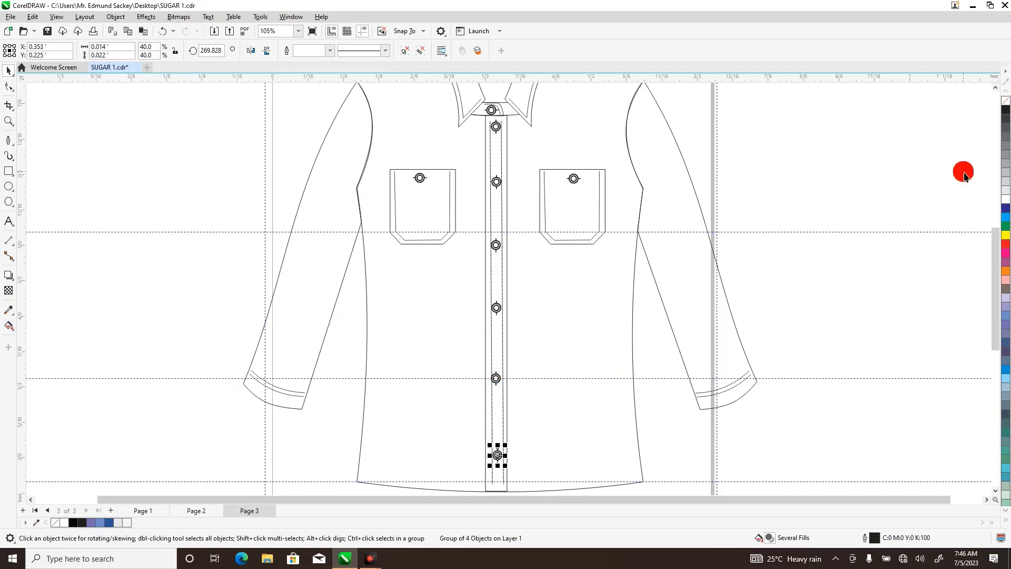
Draw a straight line about 0.433 ft long just above the shirt's hem, from one side seam to the other.
scroll(993, 287, down, 3)
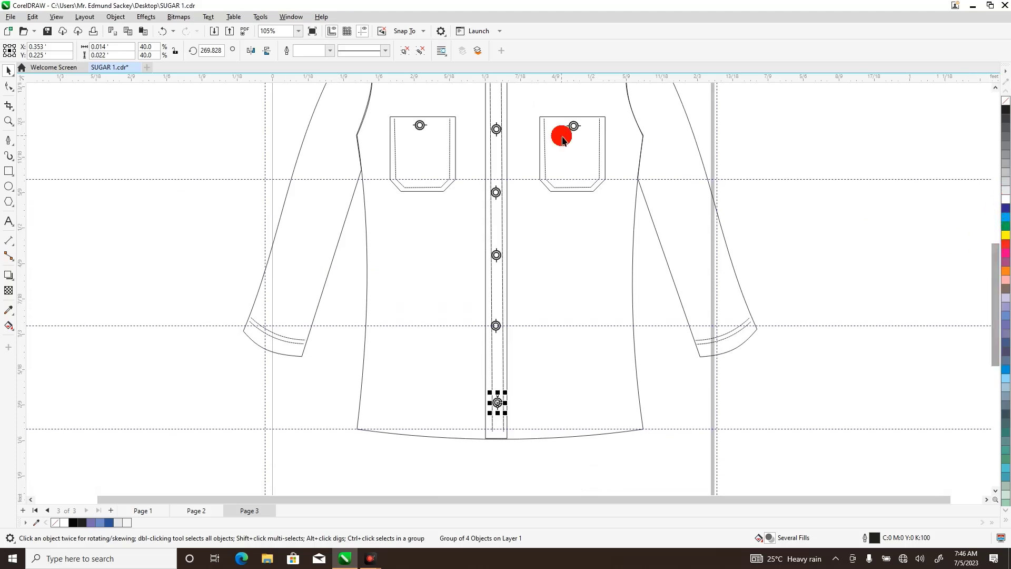
click(9, 120)
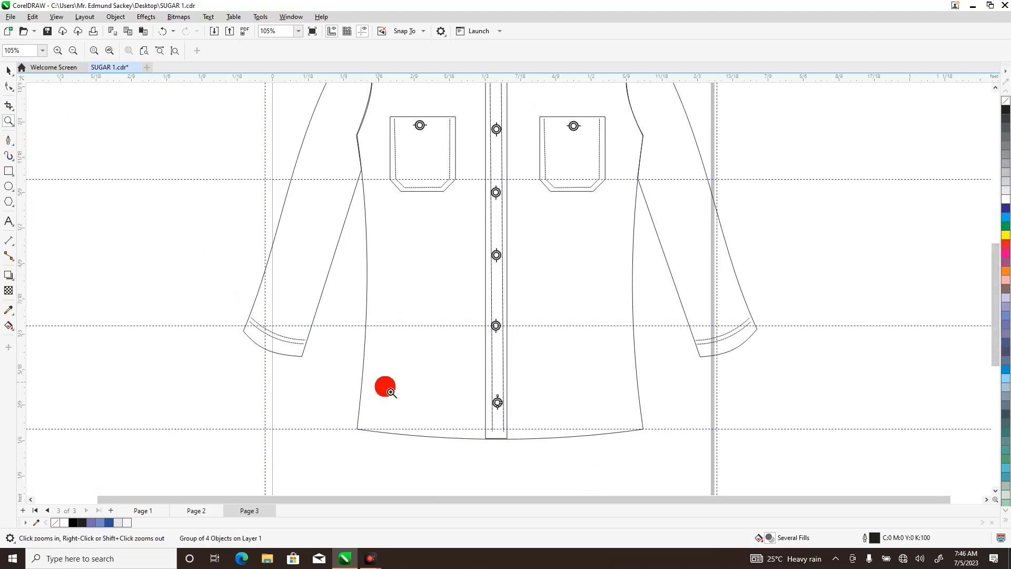
drag(345, 391, 656, 454)
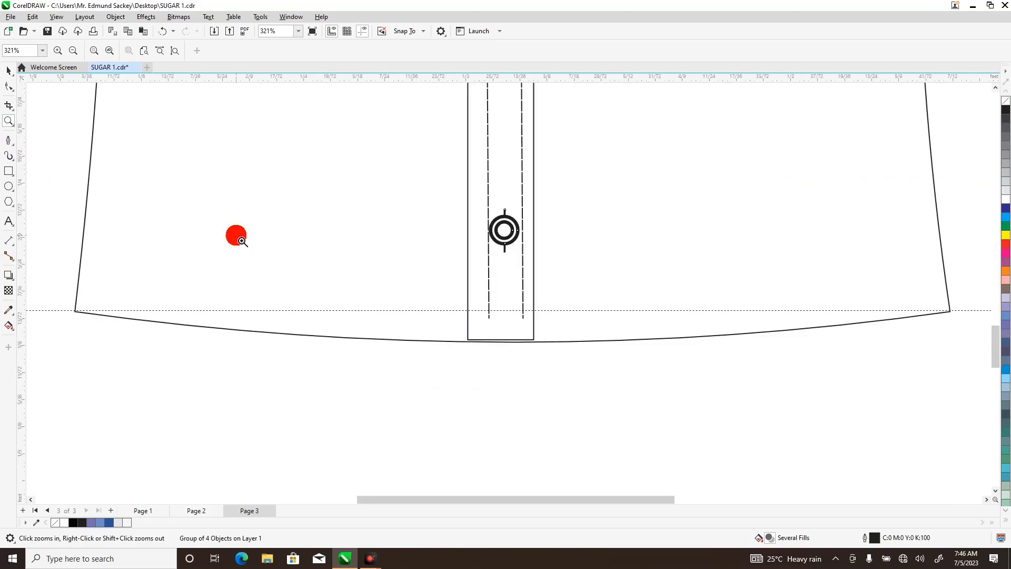
click(9, 139)
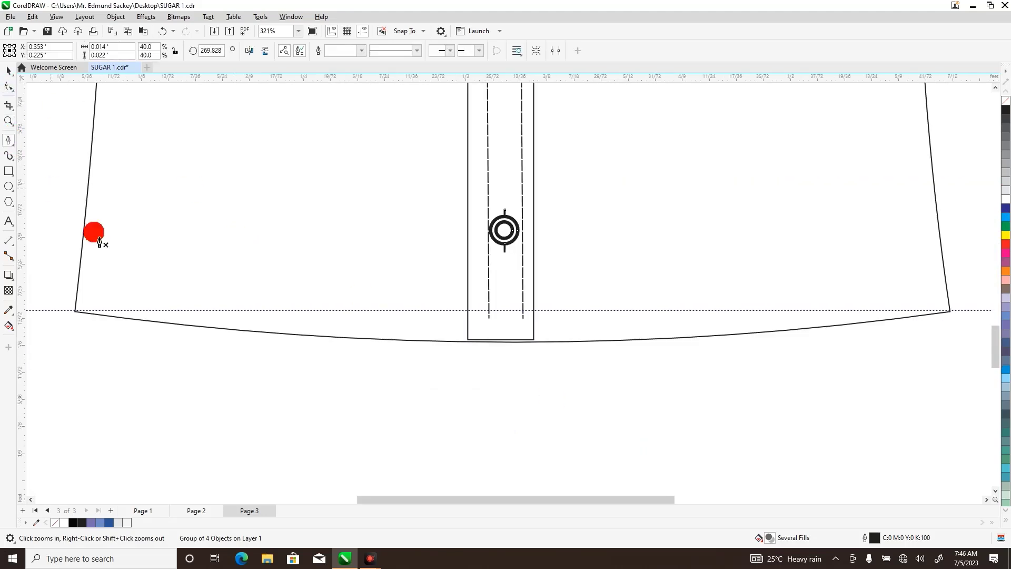
click(91, 289)
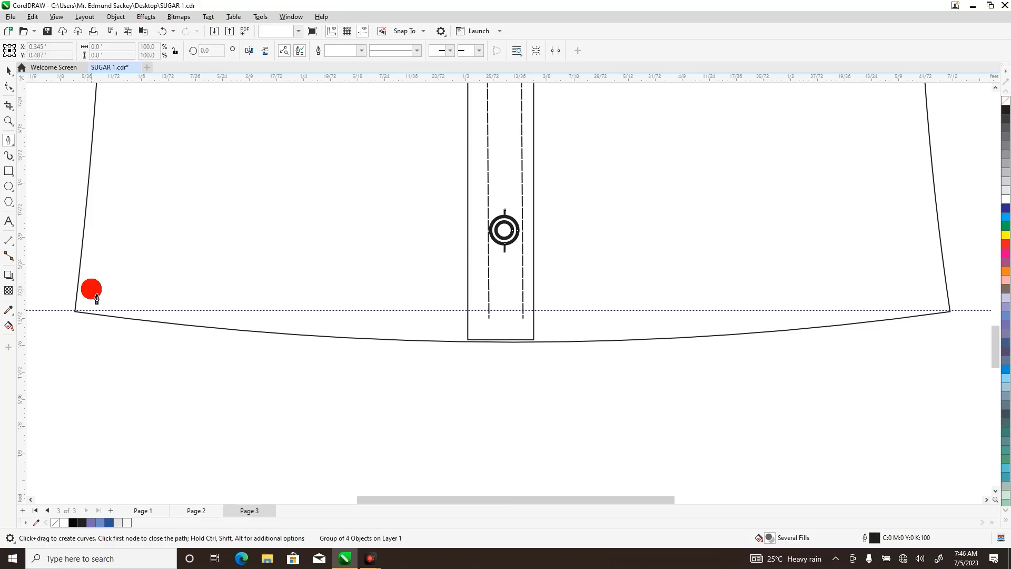
double_click(934, 292)
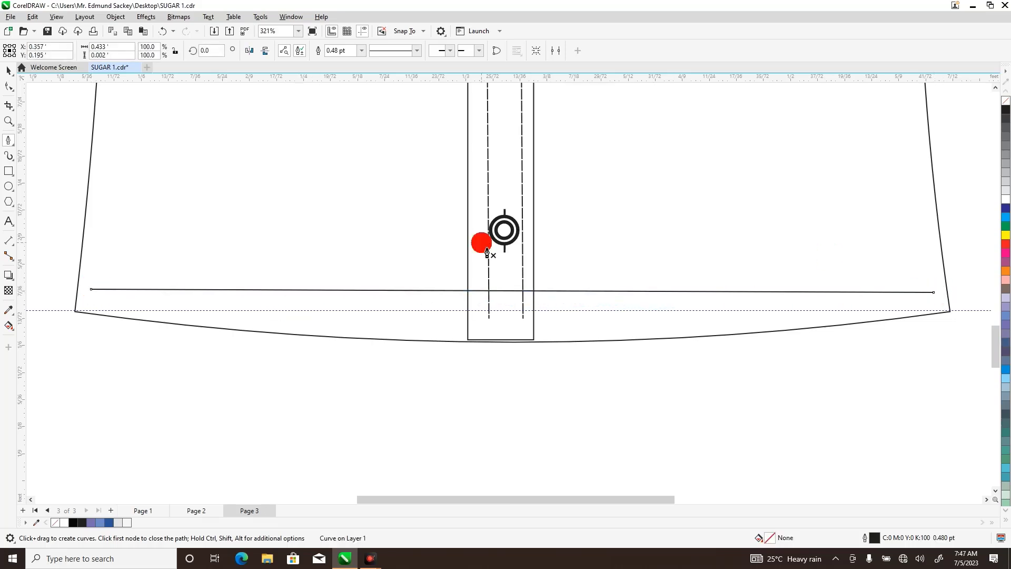
Convert the 0.433 ft hem line to a curve and bow its middle down to follow the hem edge.
click(10, 87)
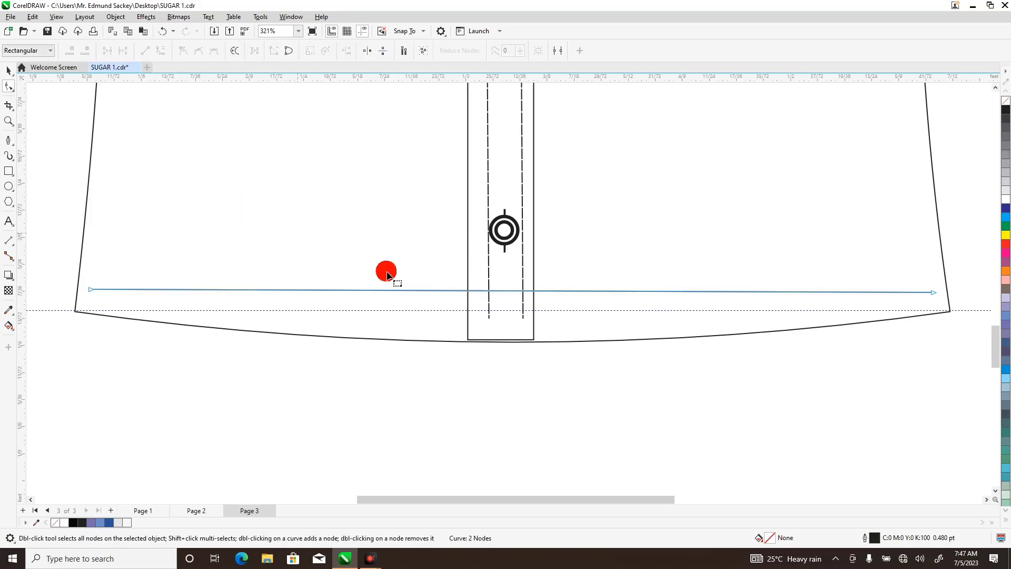
click(493, 292)
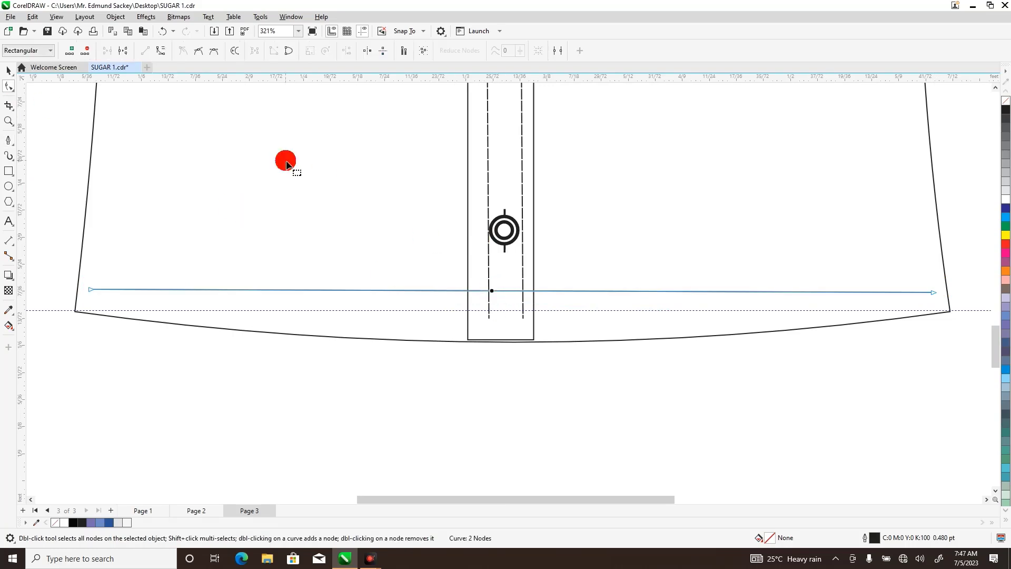
click(161, 50)
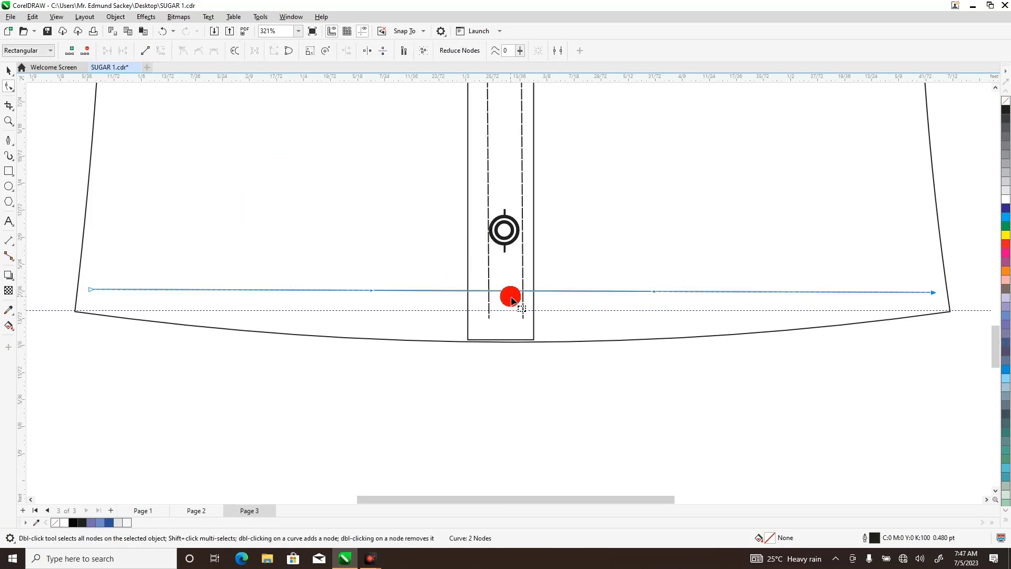
drag(504, 294, 504, 323)
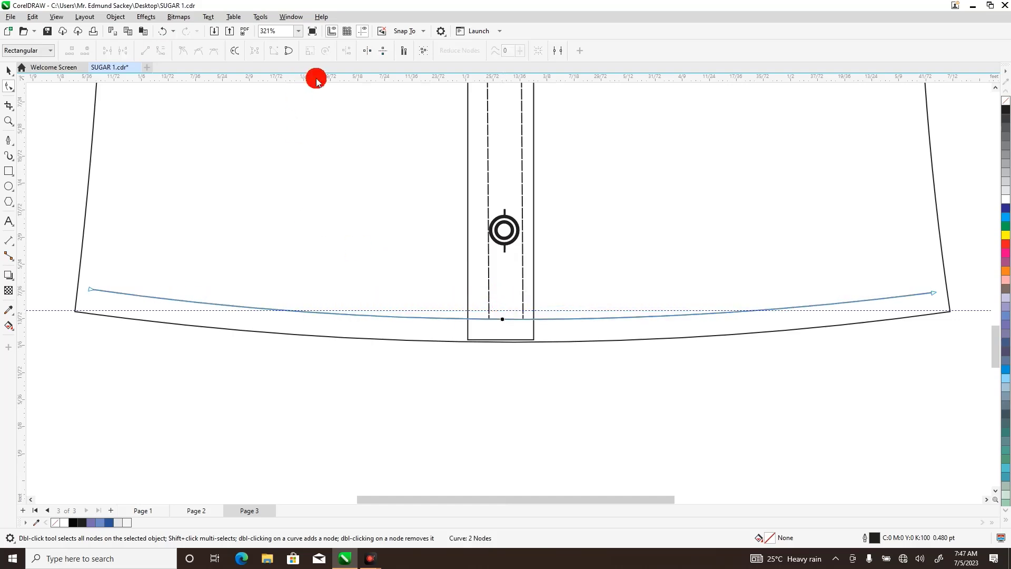
Apply a dashed outline style to the 0.433 ft curve above the hem.
click(10, 69)
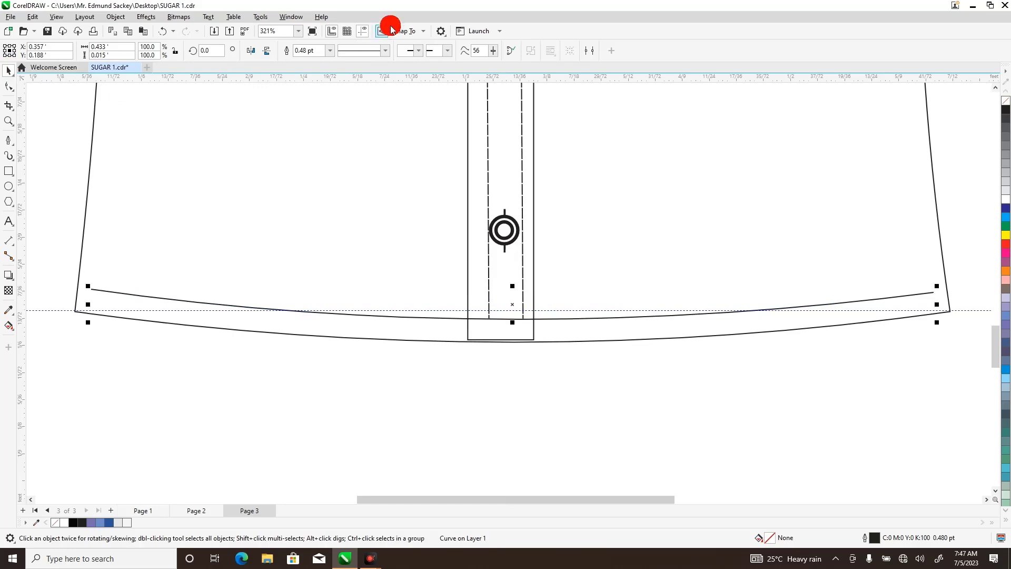
click(384, 51)
scroll(418, 100, down, 2)
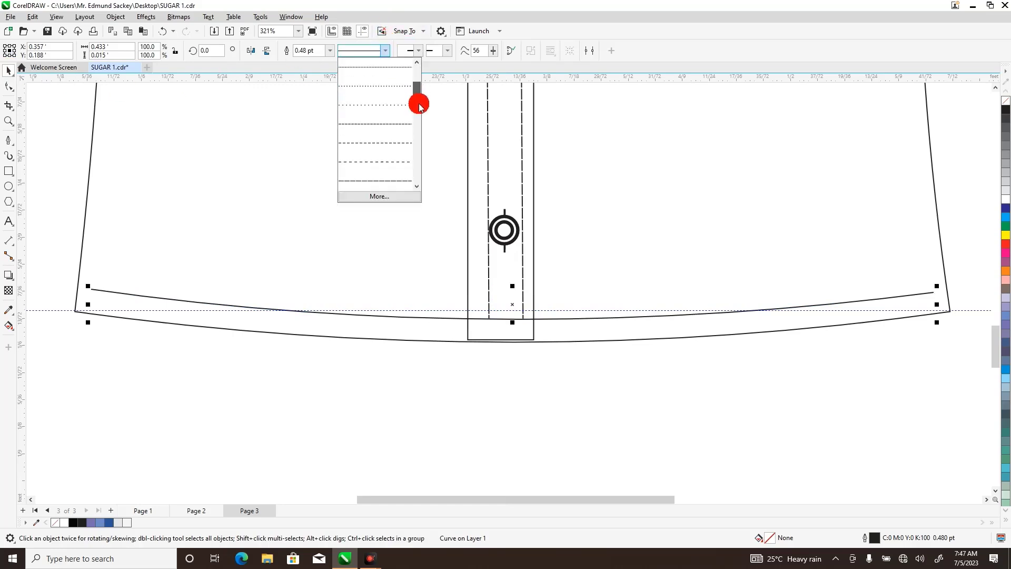
drag(419, 109, 419, 116)
click(387, 105)
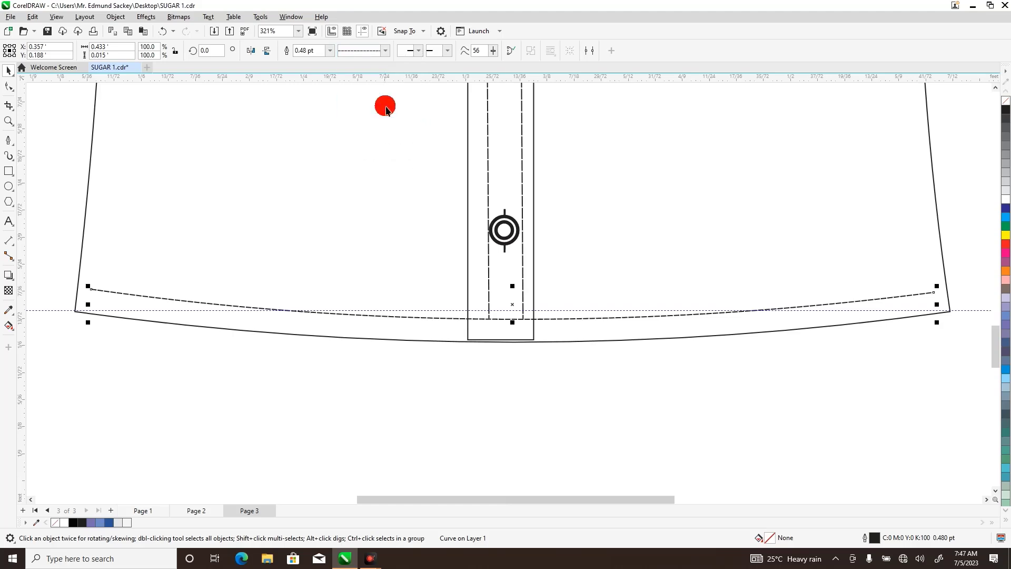
click(352, 350)
scroll(676, 383, down, 4)
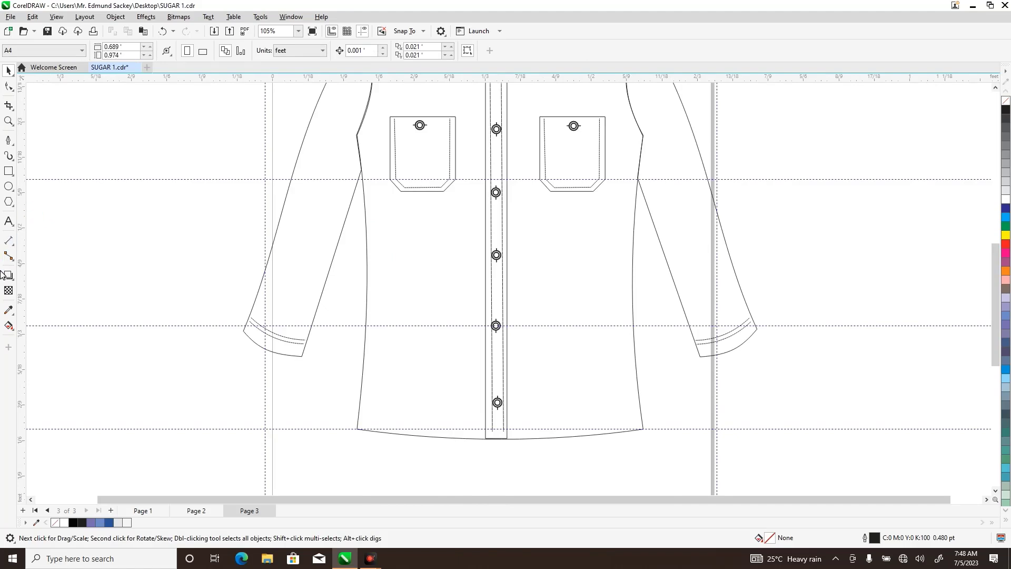
Draw a straight 0.48 pt line about 0.413 ft long just above the hem, stopping short of both side seams.
click(7, 139)
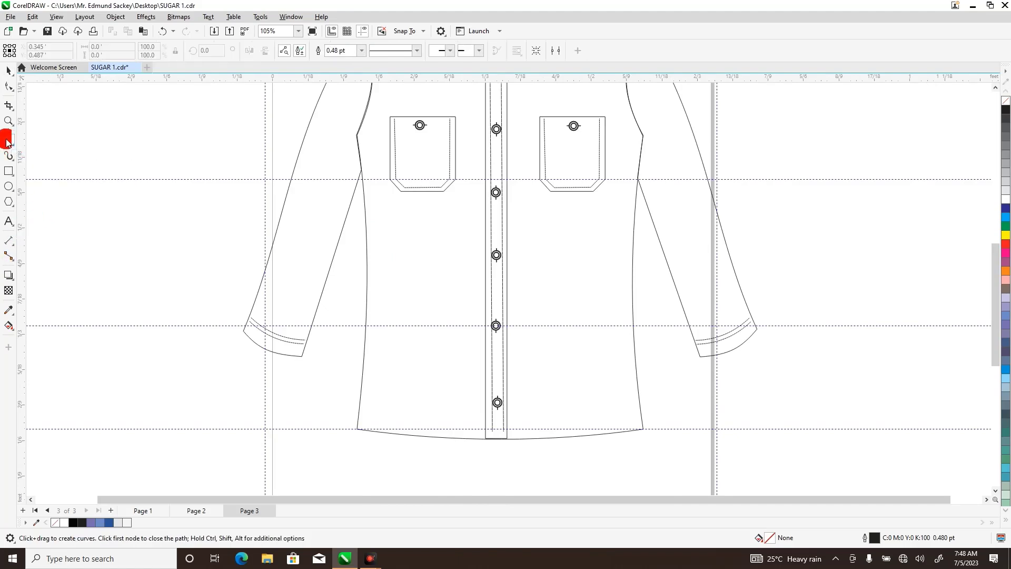
click(367, 417)
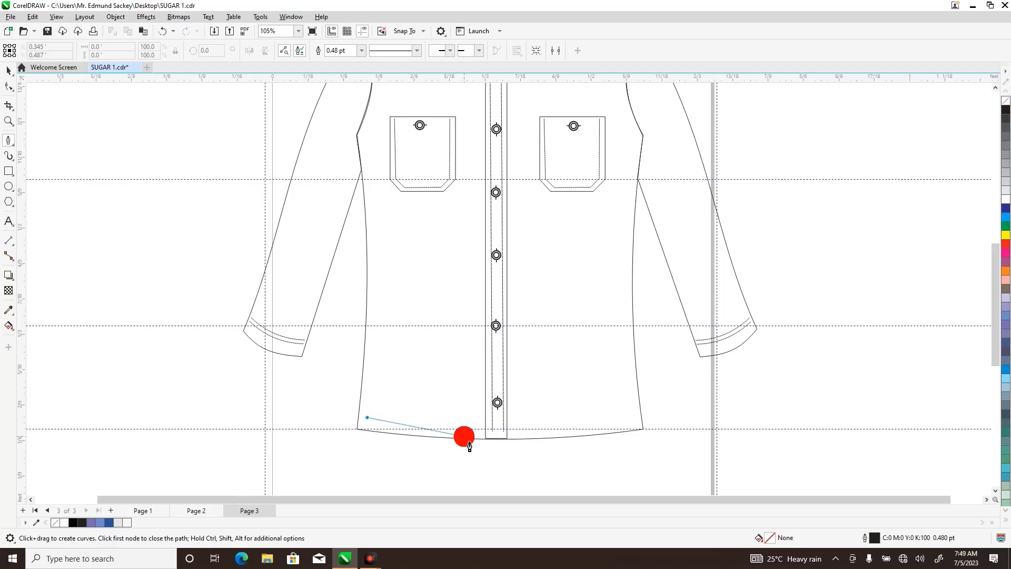
double_click(632, 416)
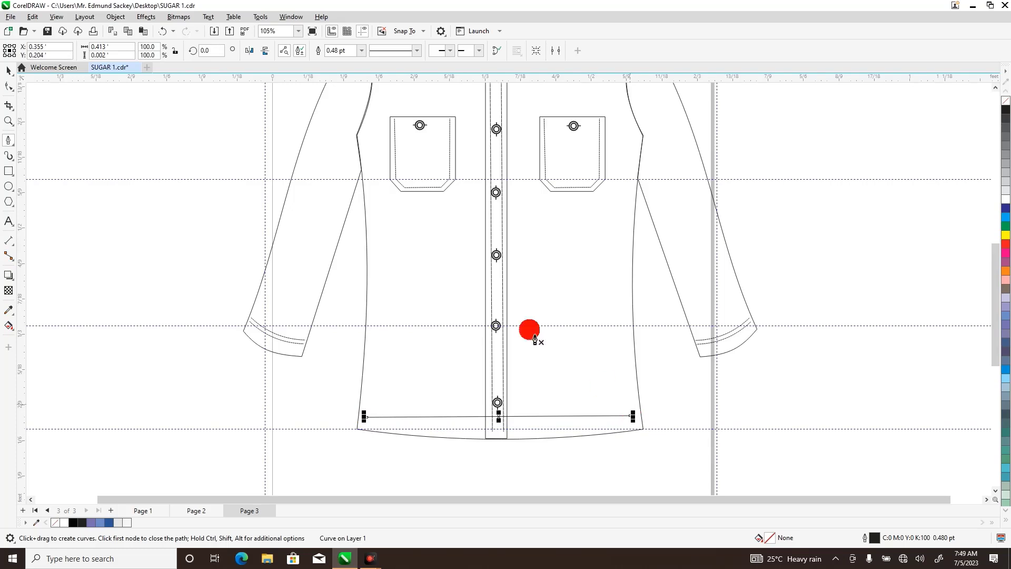
Convert the new hem line to a curve and bow its middle down parallel to the hem, about 0.021 ft deep.
click(6, 87)
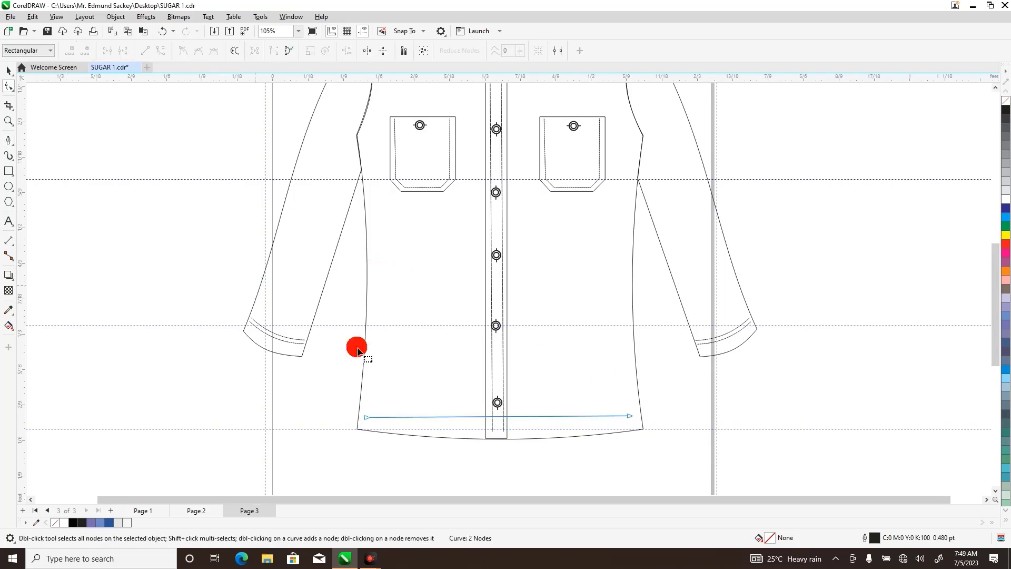
click(488, 417)
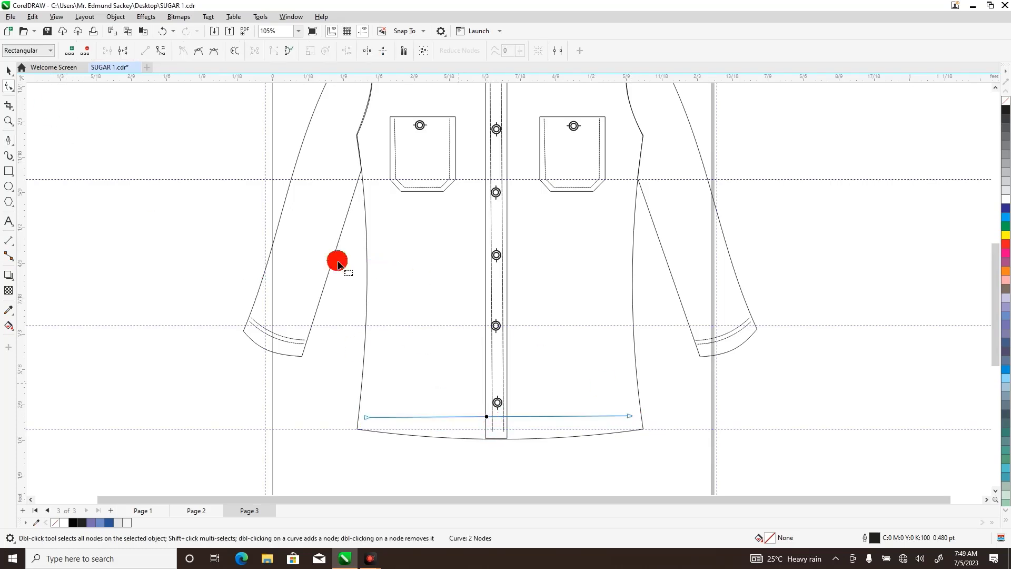
click(161, 53)
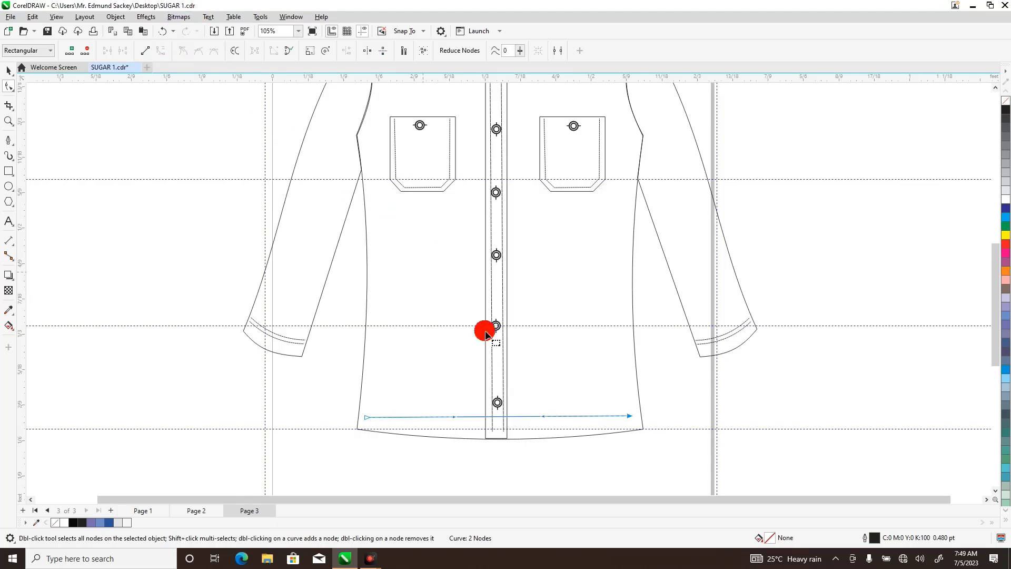
click(495, 417)
drag(495, 419, 497, 429)
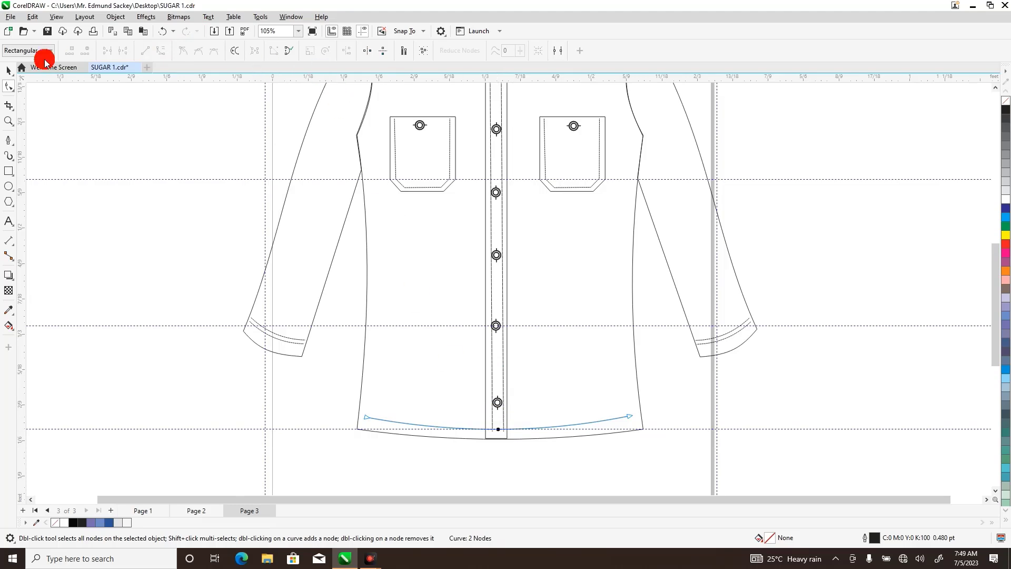
Give the curved line above the hem a dashed outline style so it reads as stitching.
click(8, 71)
click(389, 54)
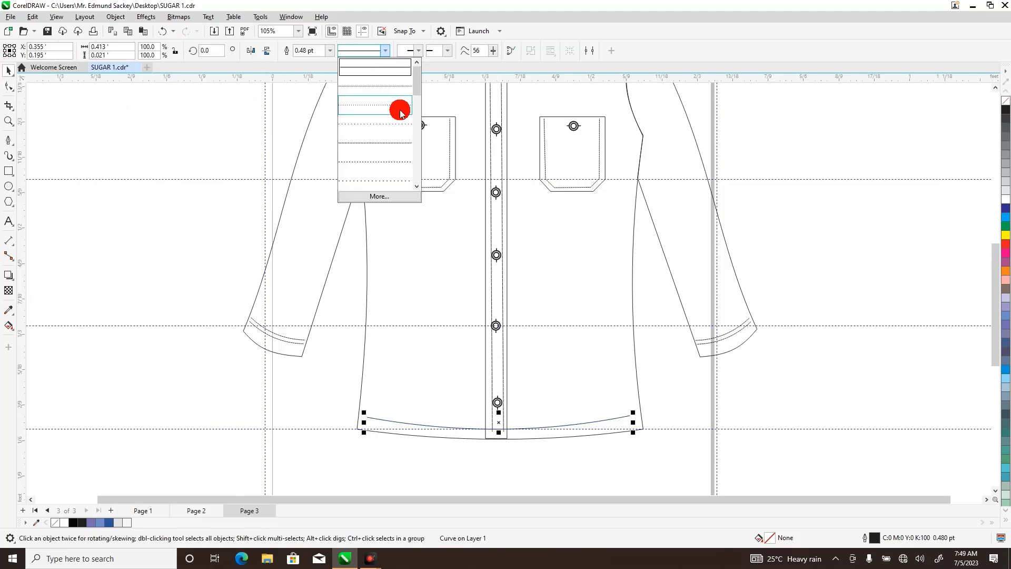
scroll(395, 148, down, 3)
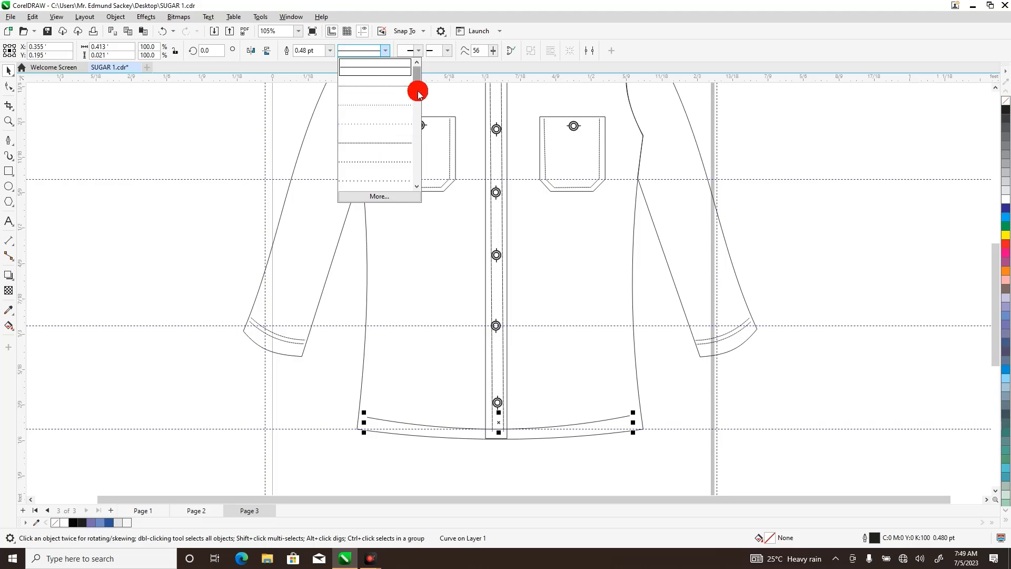
click(392, 162)
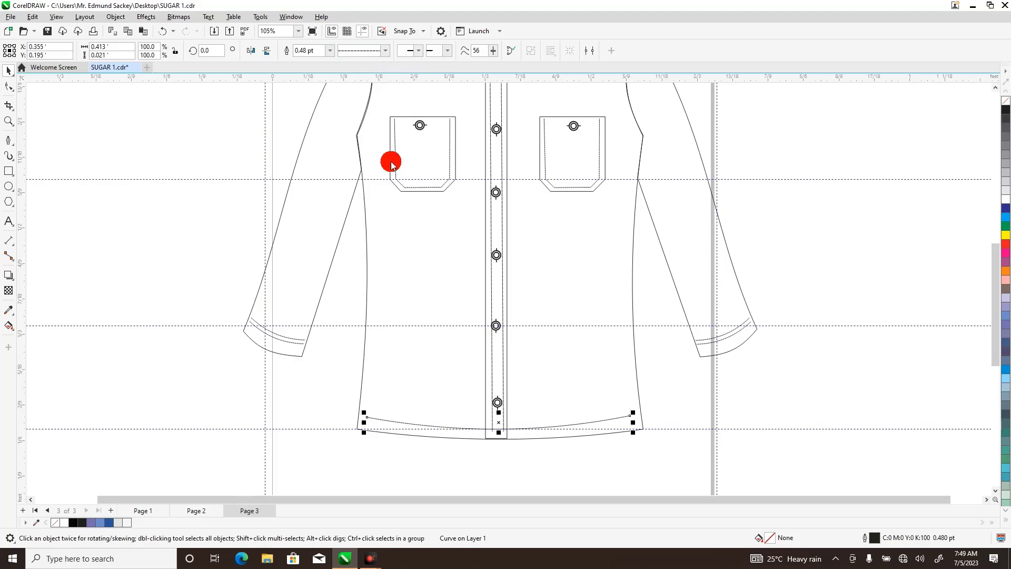
click(434, 485)
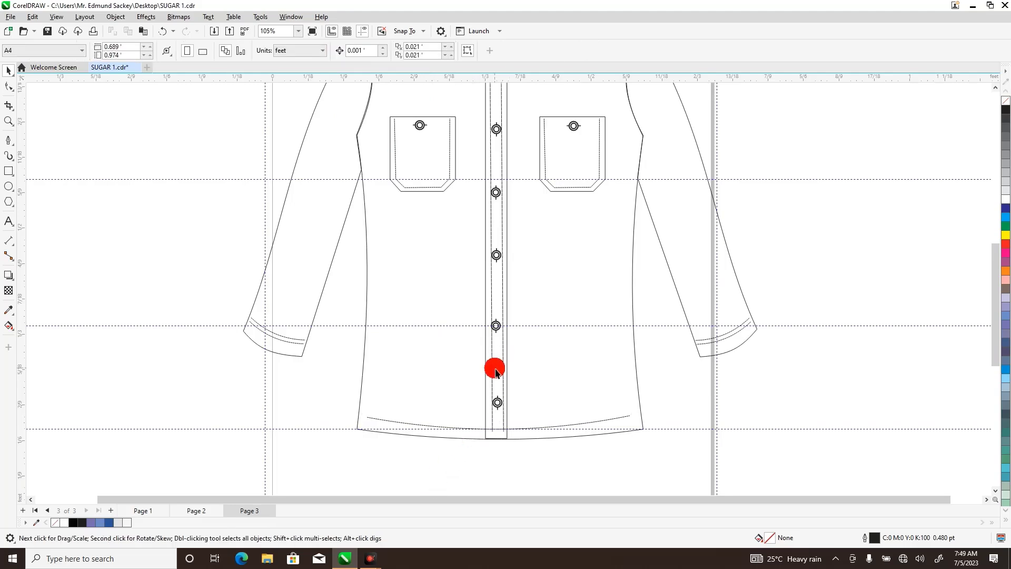
Send the dashed hem stitch line to the back of the page, behind the placket.
click(458, 430)
right_click(446, 429)
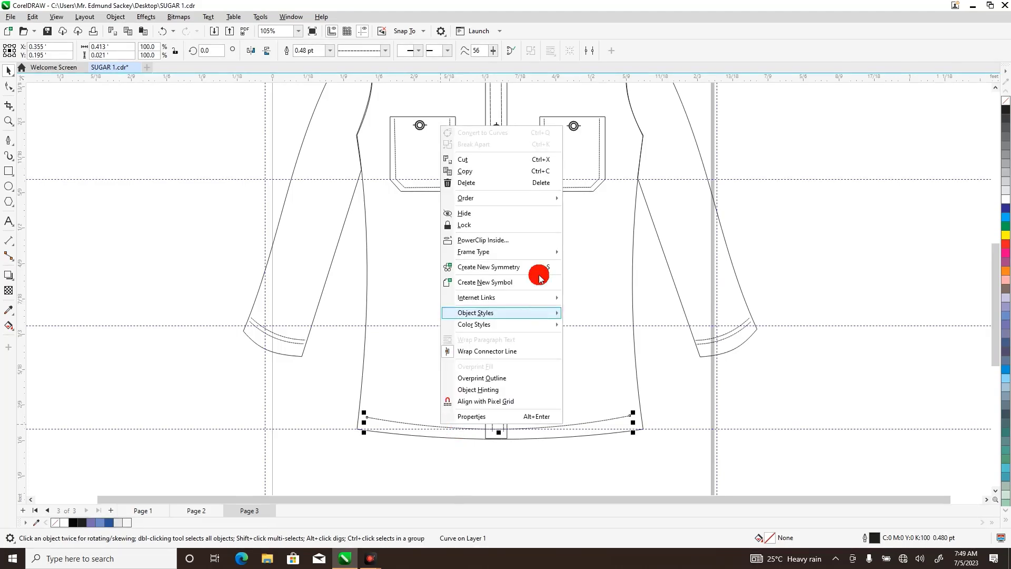
mouse_move(555, 197)
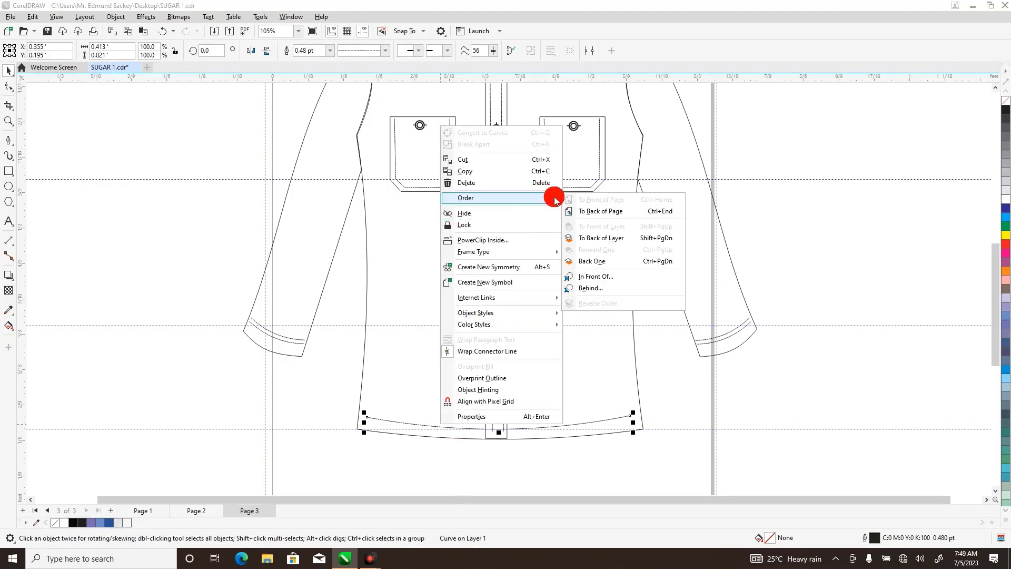
click(603, 210)
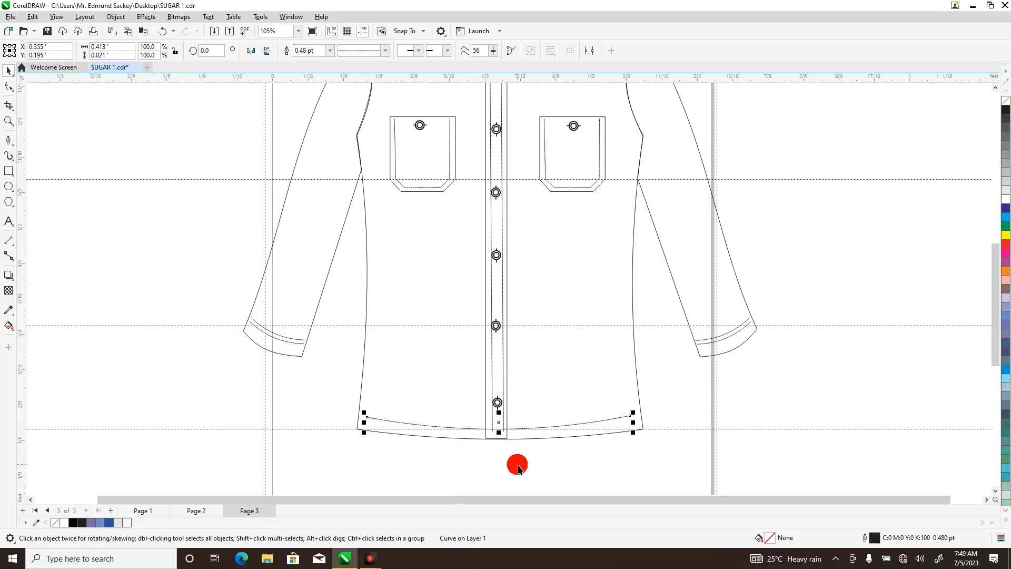
click(489, 435)
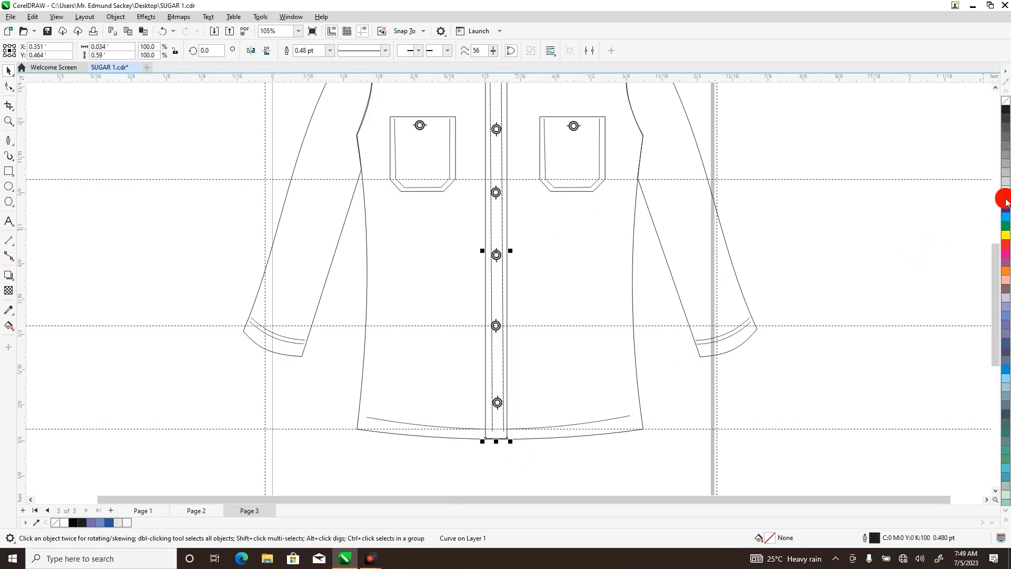
click(690, 468)
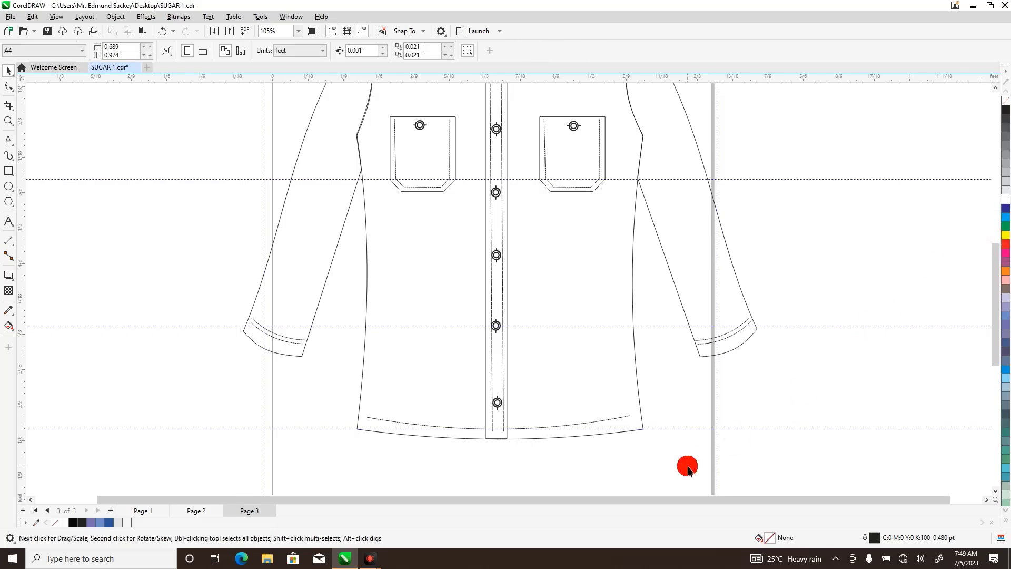
Review the whole shirt sketch on Page 3 and compare it with the shirt drawings on Page 1 and Page 2.
click(10, 121)
right_click(119, 139)
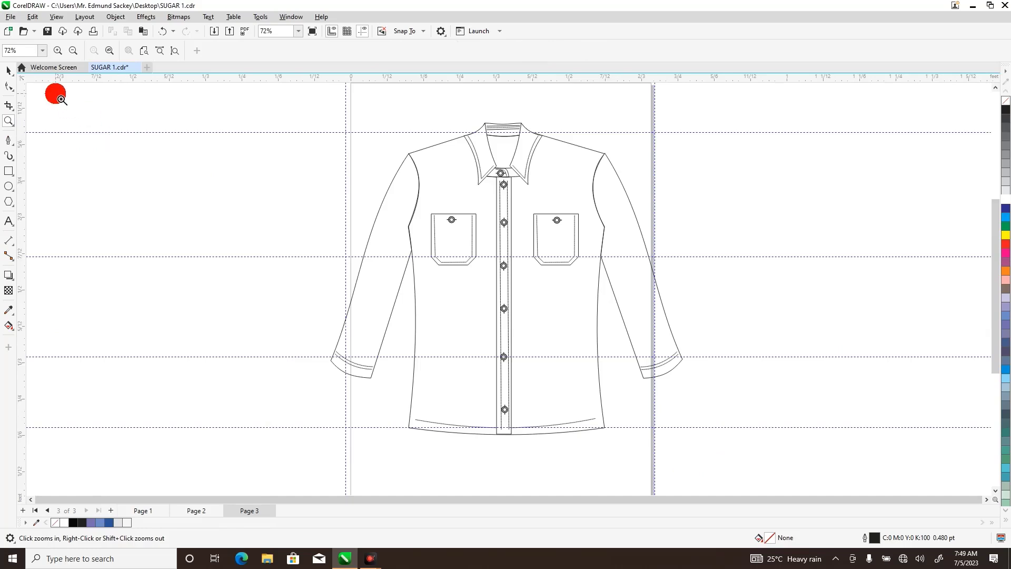
click(9, 70)
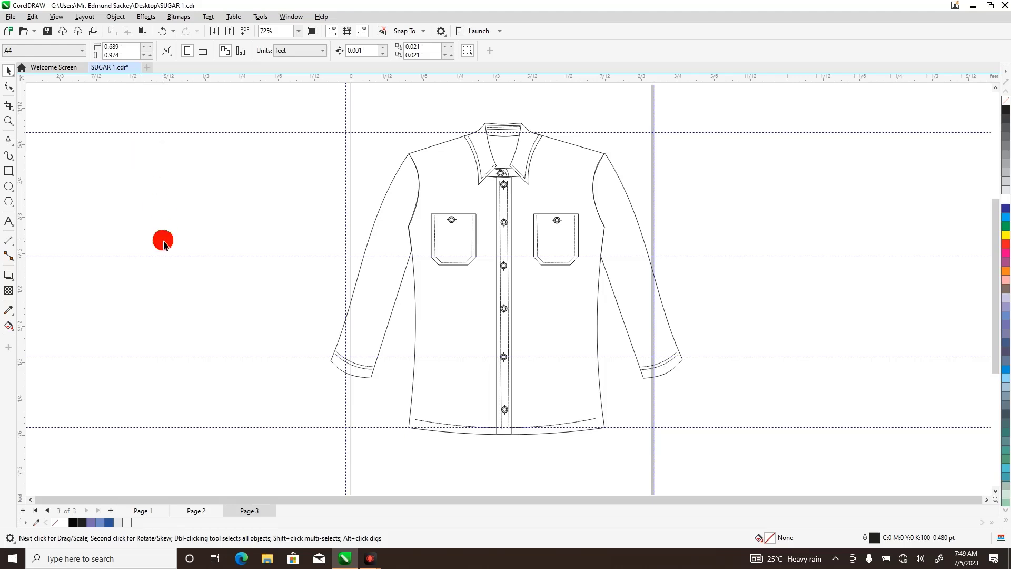
click(147, 511)
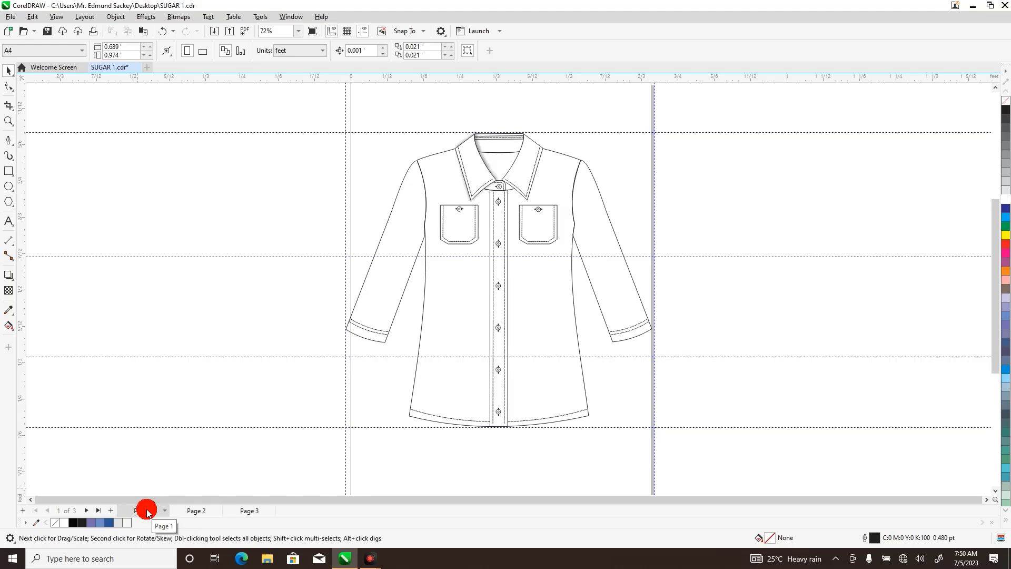
click(253, 514)
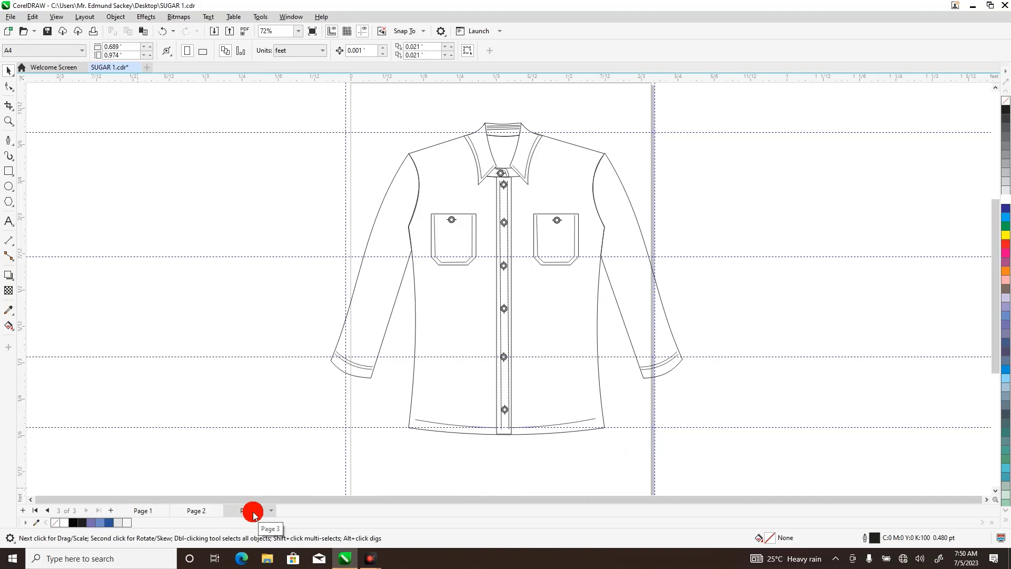
click(201, 511)
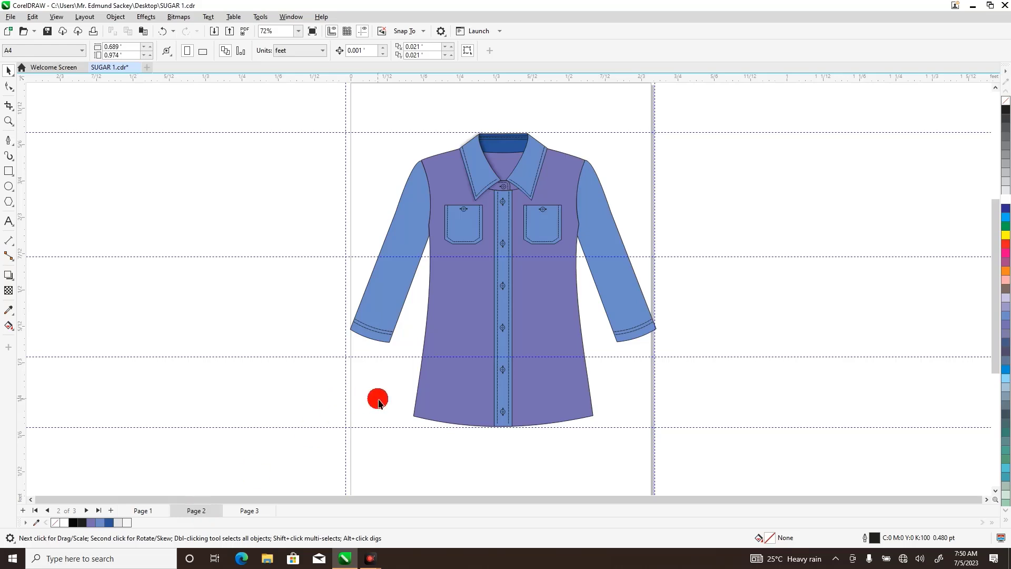
Bring the hem stitch line and the lowest placket button of the Page 2 shirt to the front of the page.
click(448, 412)
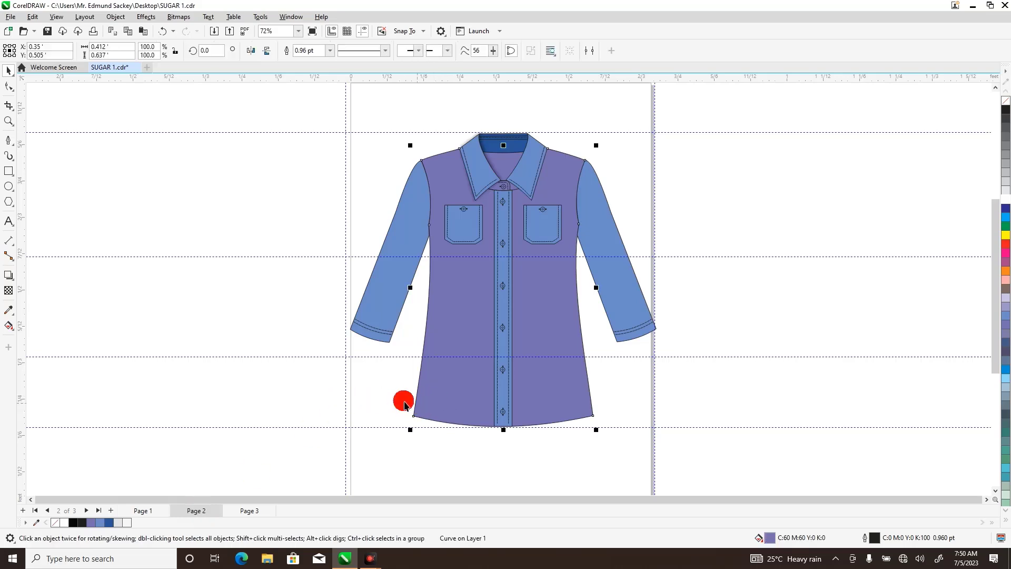
drag(391, 392, 606, 447)
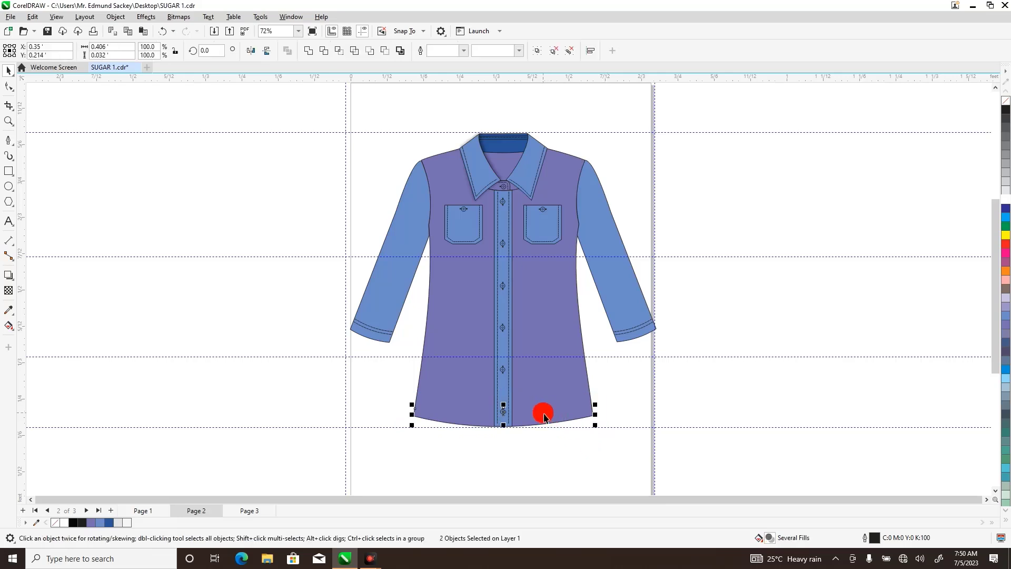
right_click(510, 417)
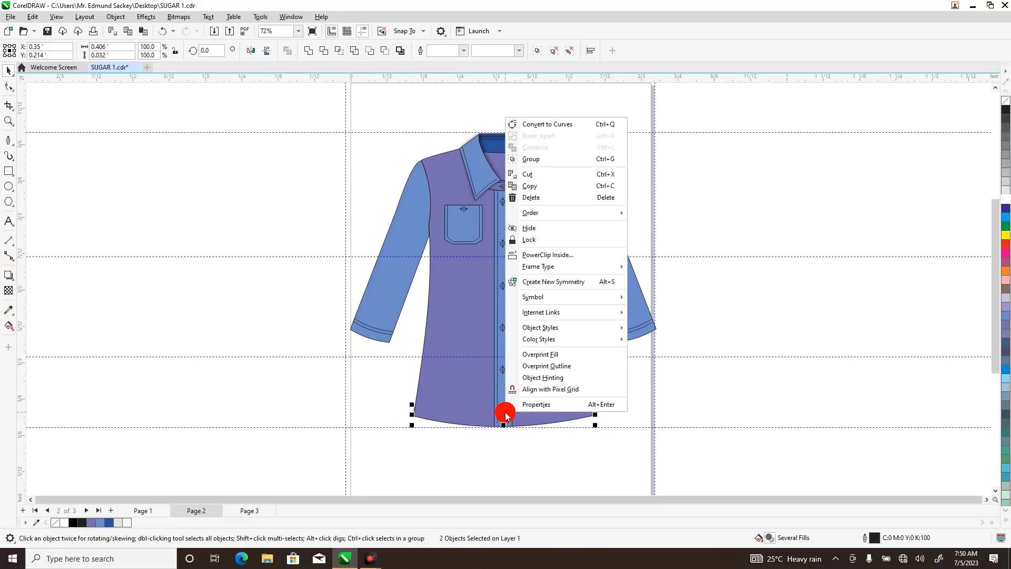
mouse_move(593, 212)
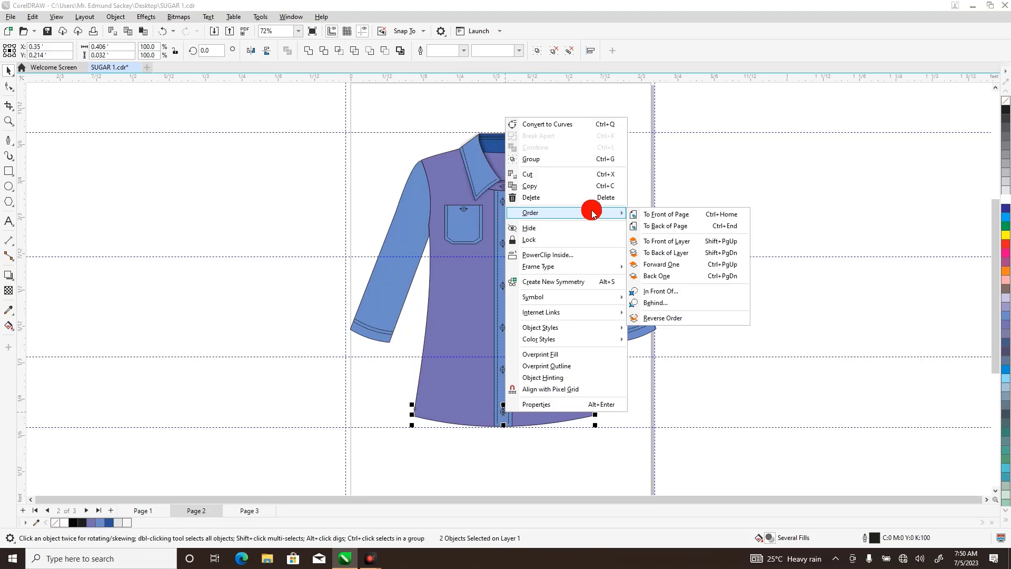
click(657, 214)
click(670, 311)
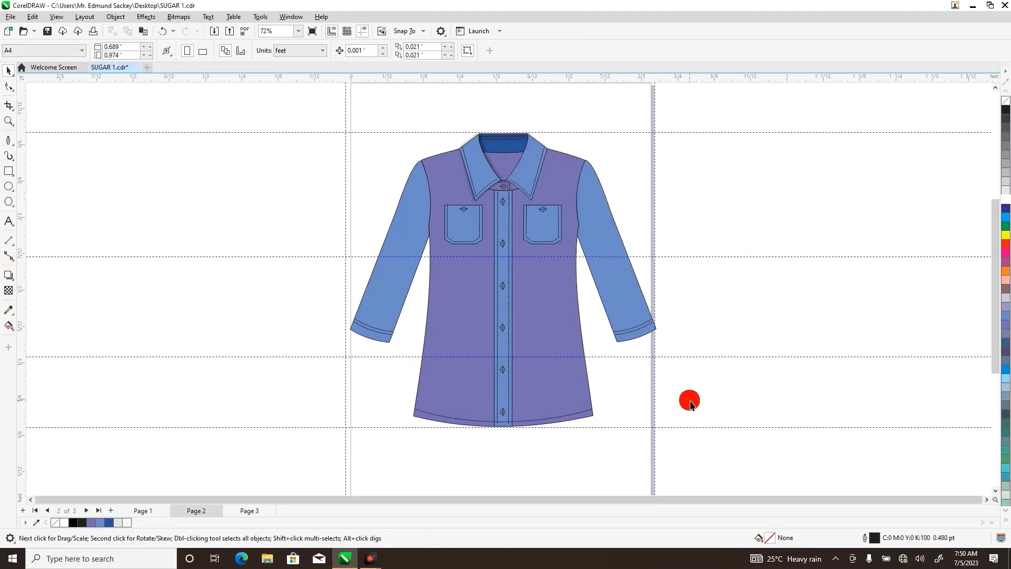
click(594, 430)
click(594, 430)
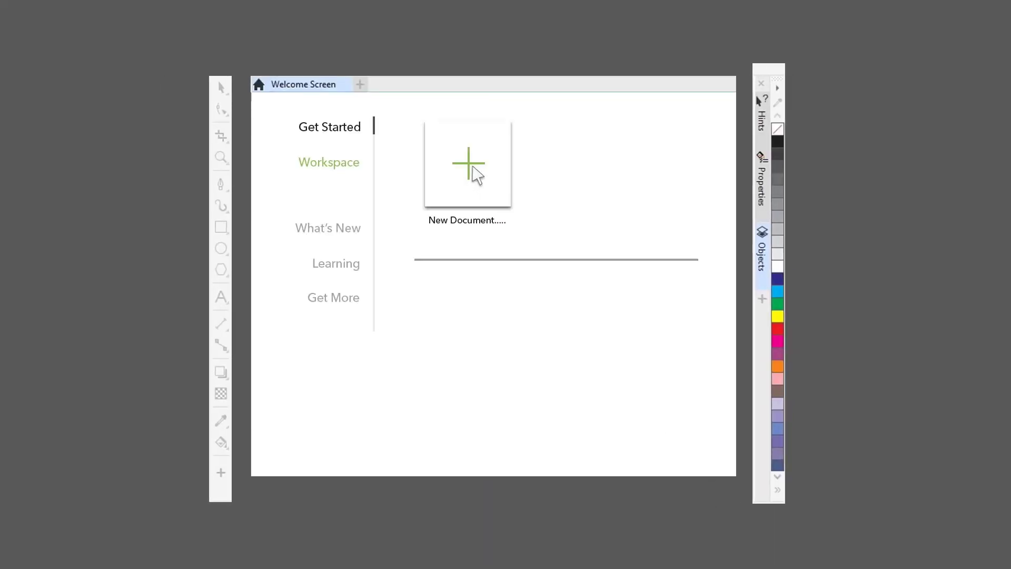
click(469, 169)
text(My Design)
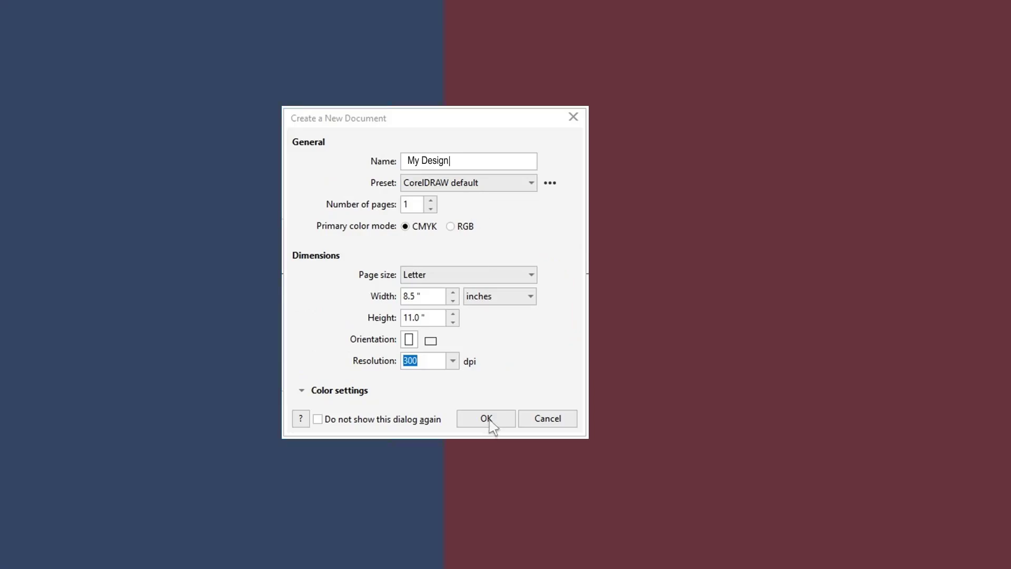
click(487, 419)
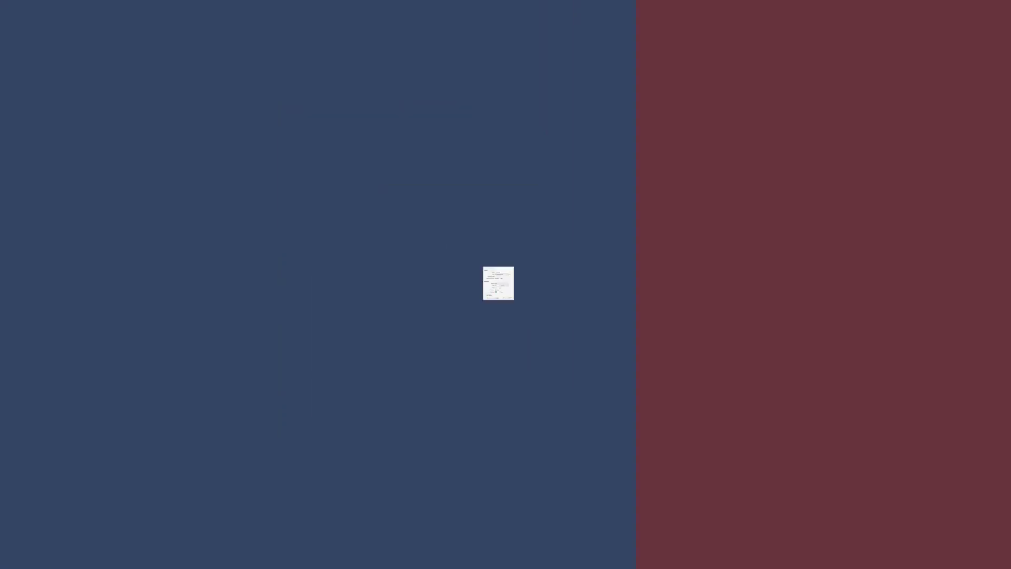
mouse_move(505, 181)
mouse_down()
mouse_move(495, 207)
mouse_move(571, 337)
mouse_move(500, 184)
mouse_up()
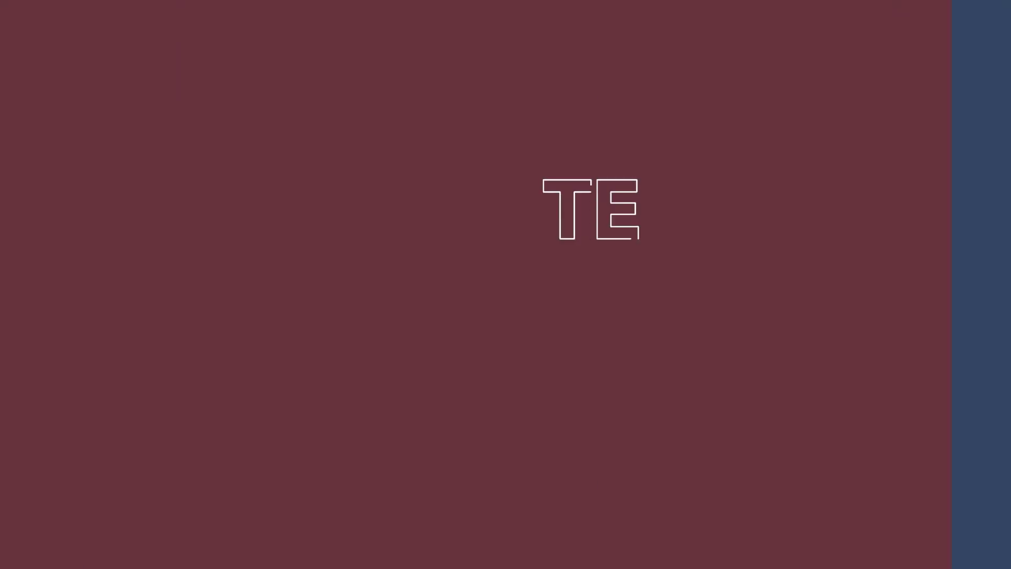